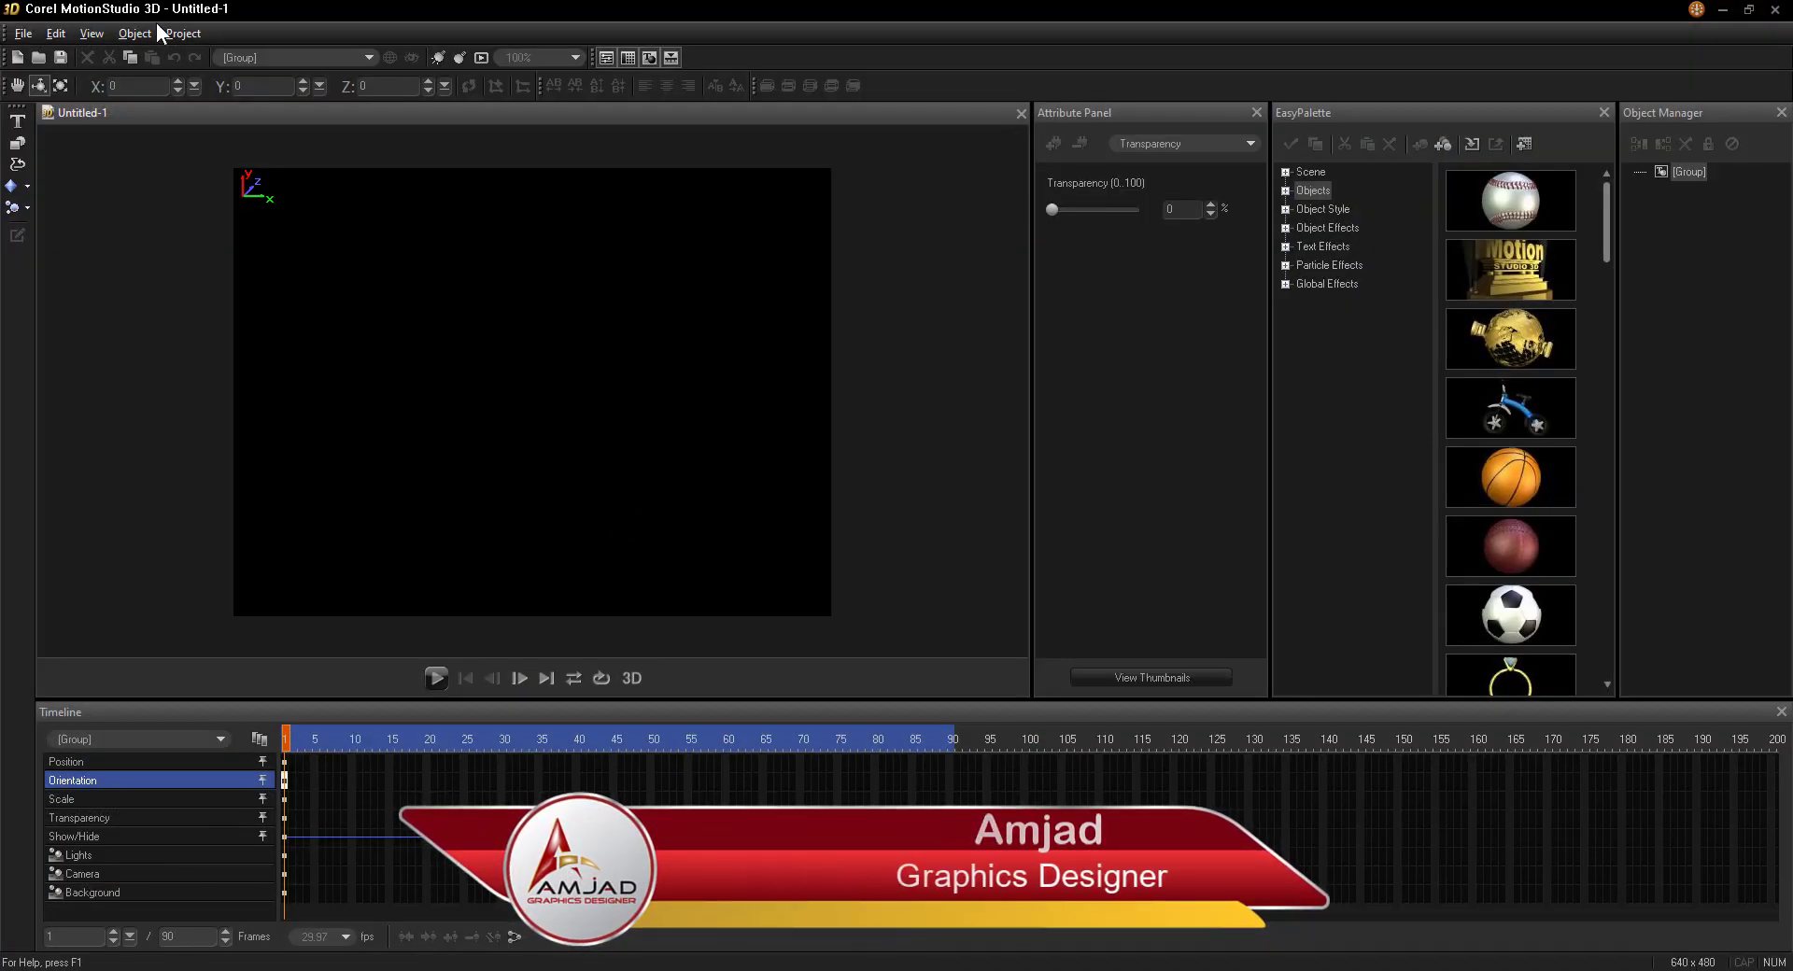
# - Set the project dimensions to the standard 720 x 480 pixels size
pyautogui.click(182, 34)
pyautogui.click(217, 61)
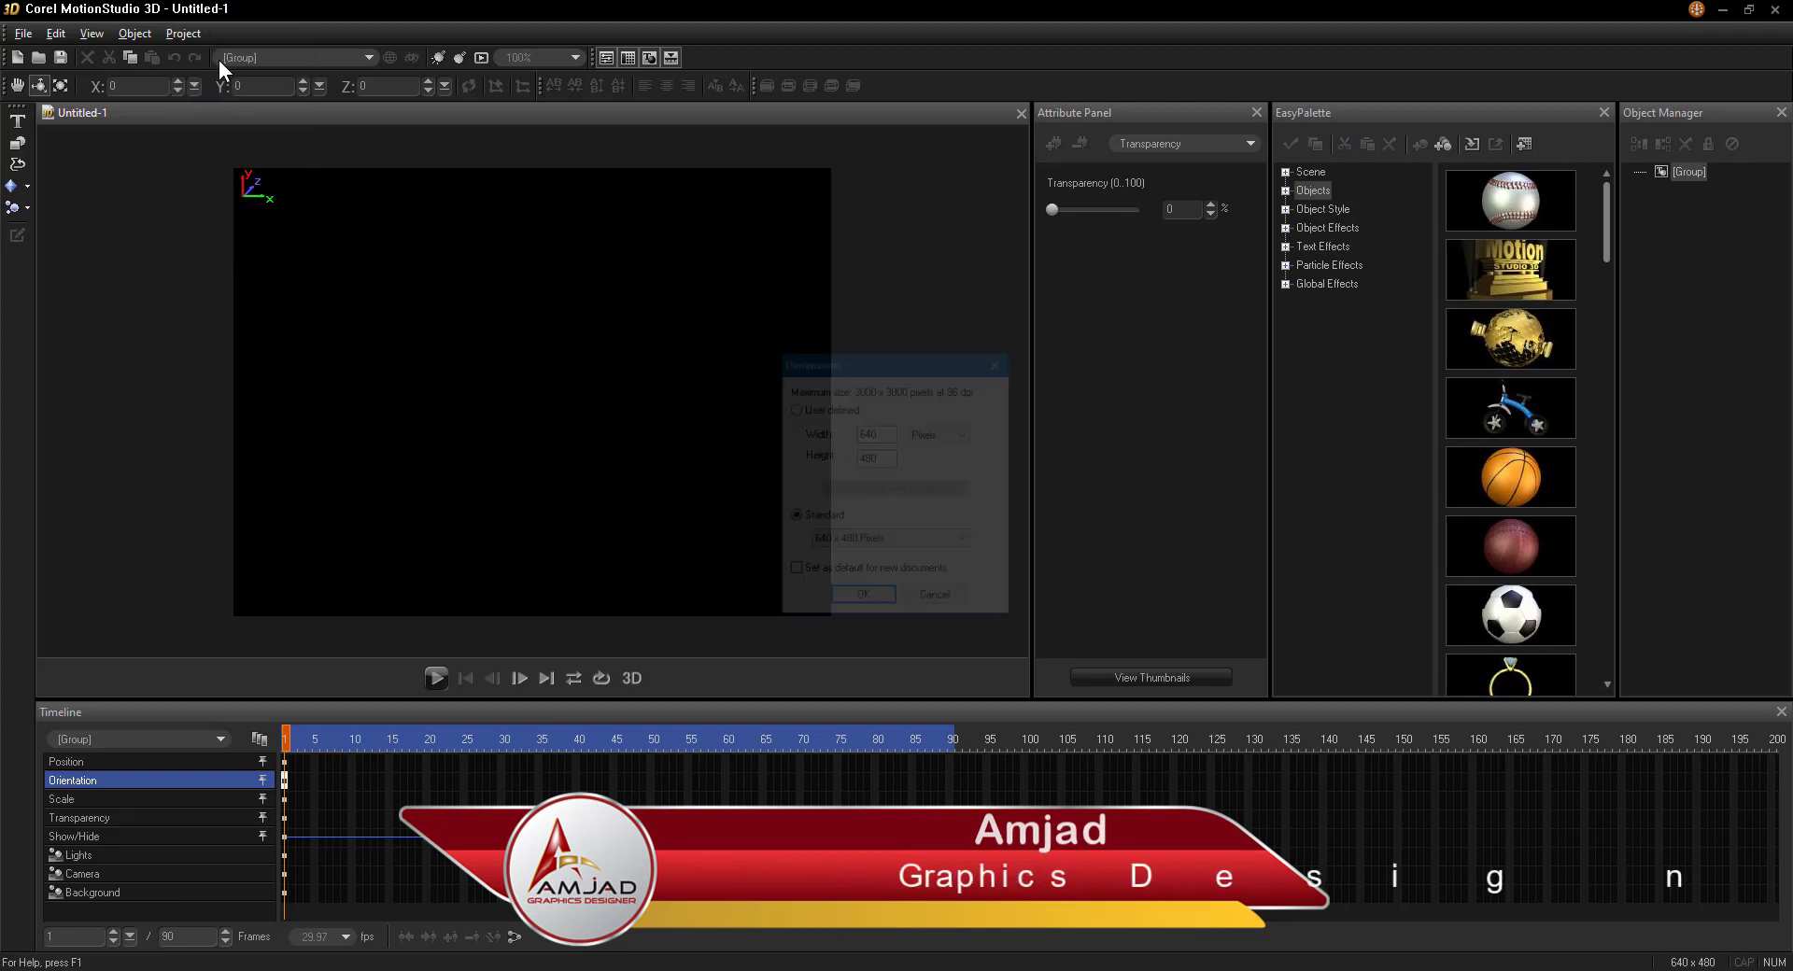
pyautogui.click(884, 542)
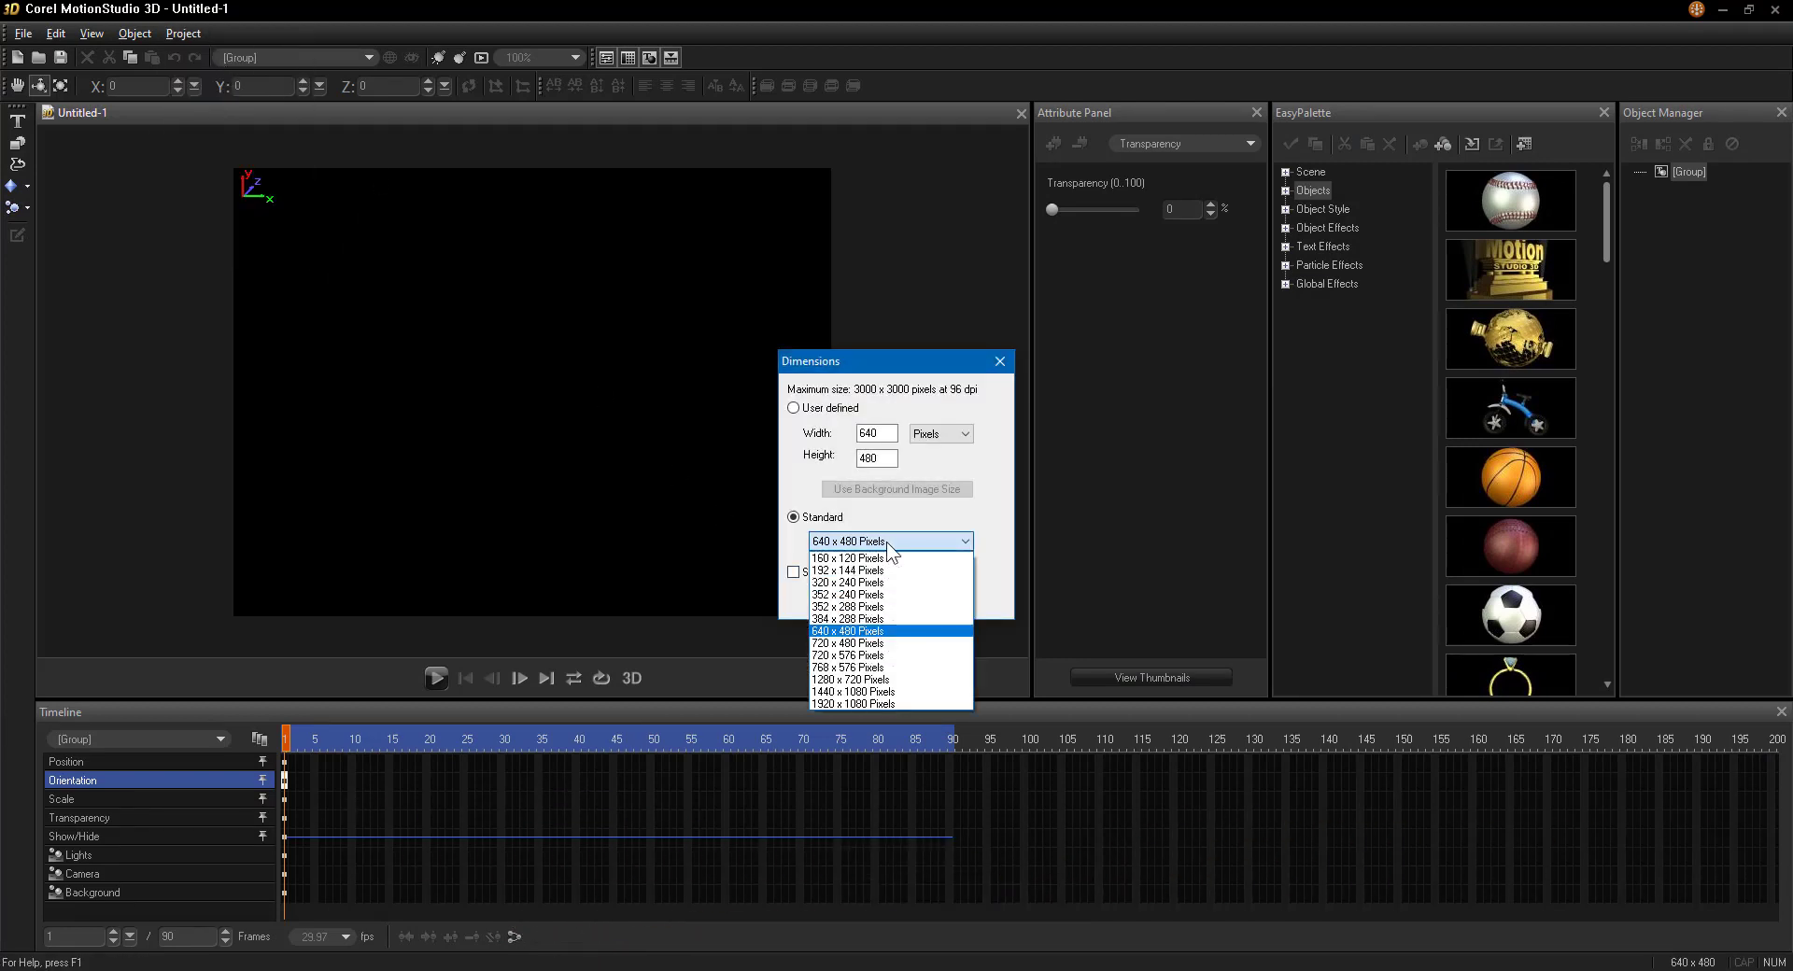
pyautogui.click(861, 643)
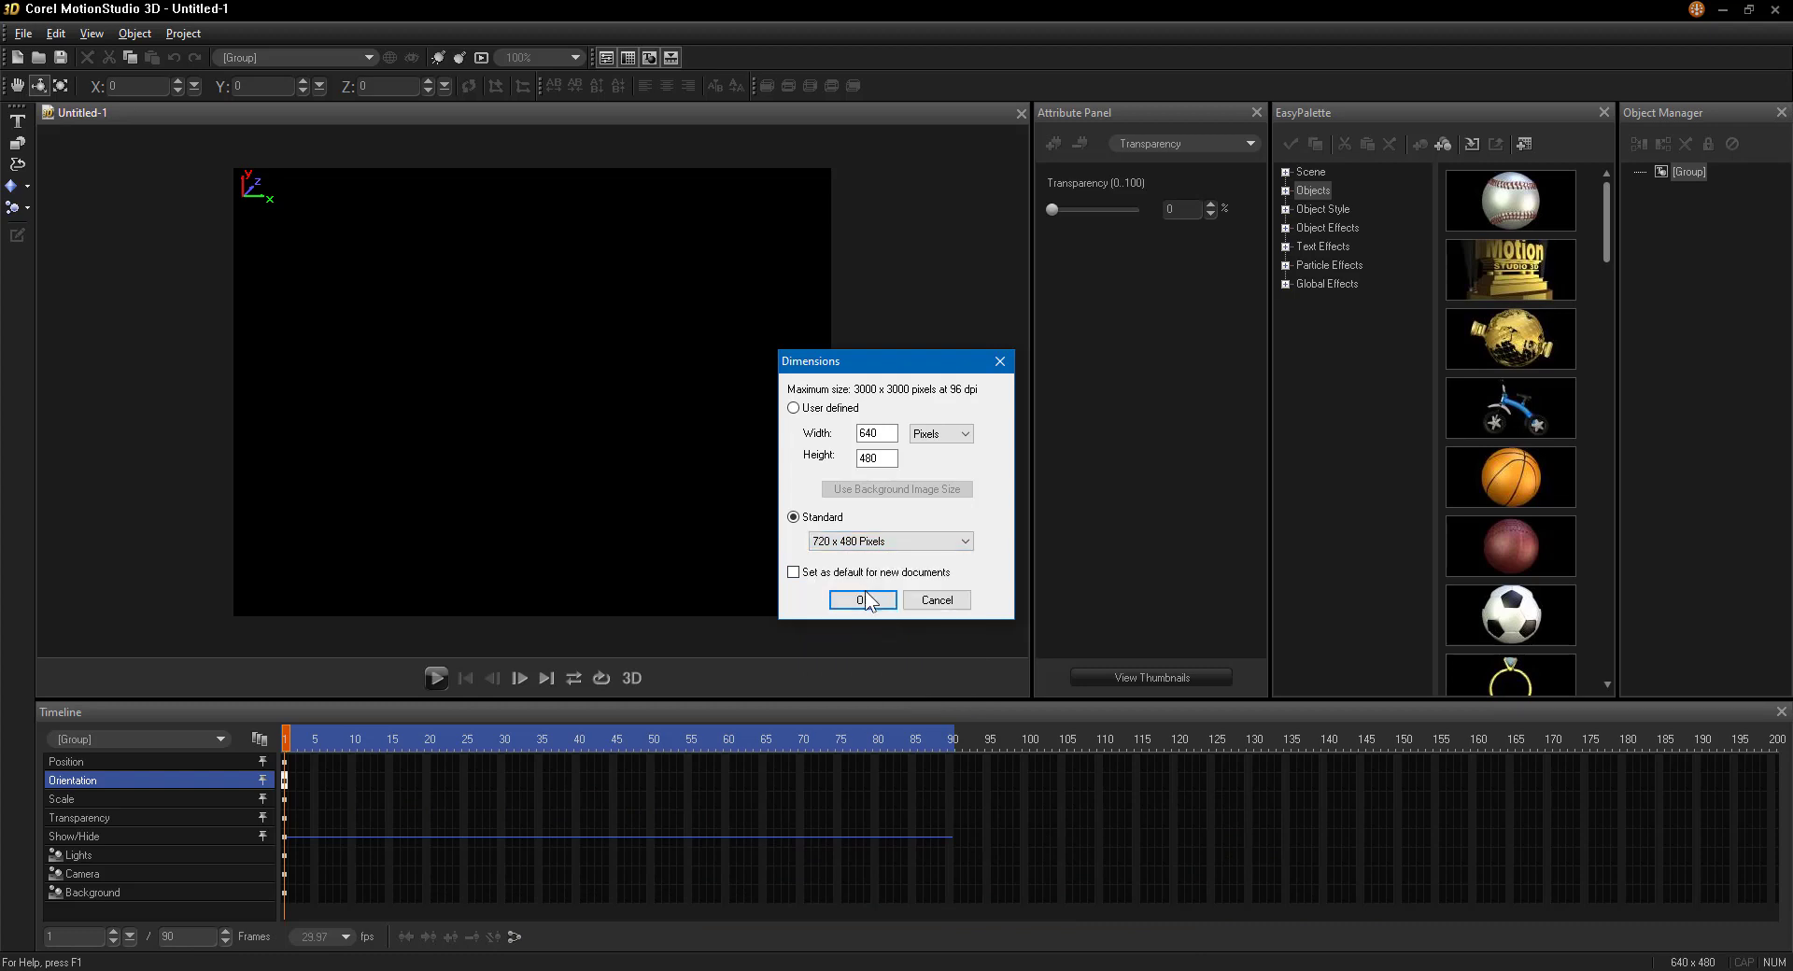
pyautogui.click(868, 600)
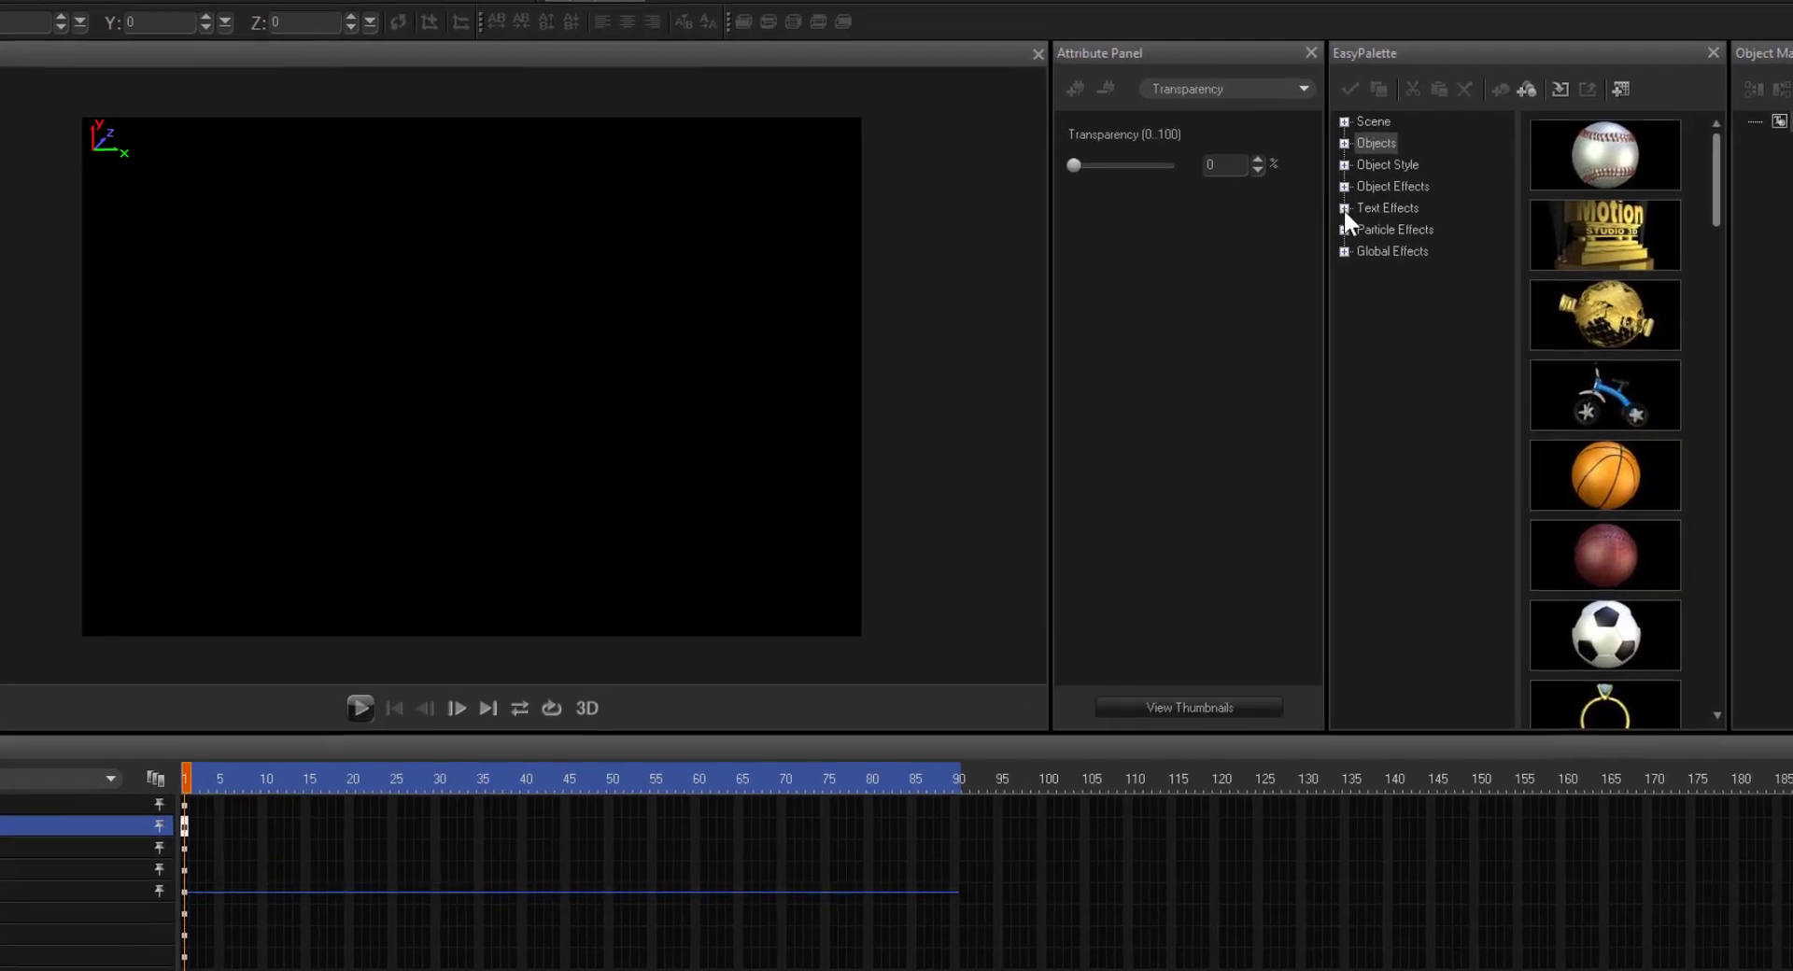
# - List the Text Motion effects and insert the text "Welcome" in bold Arial, size 25, into the scene
pyautogui.click(1344, 207)
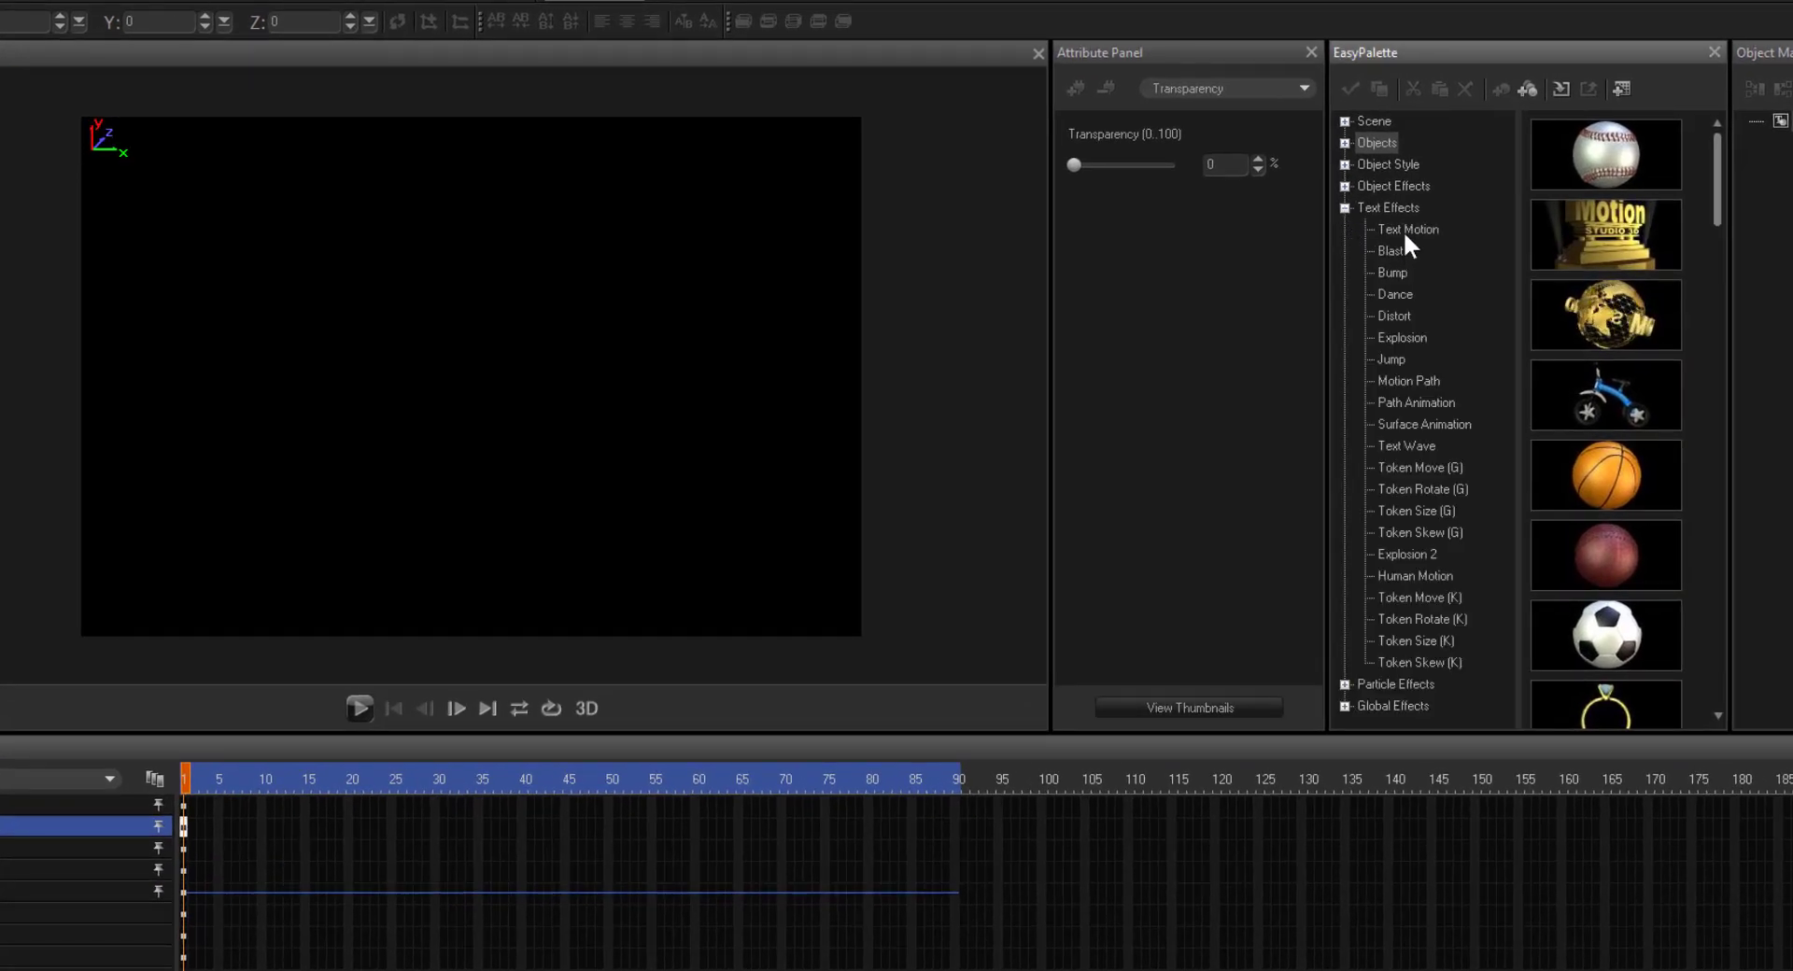
pyautogui.click(1402, 230)
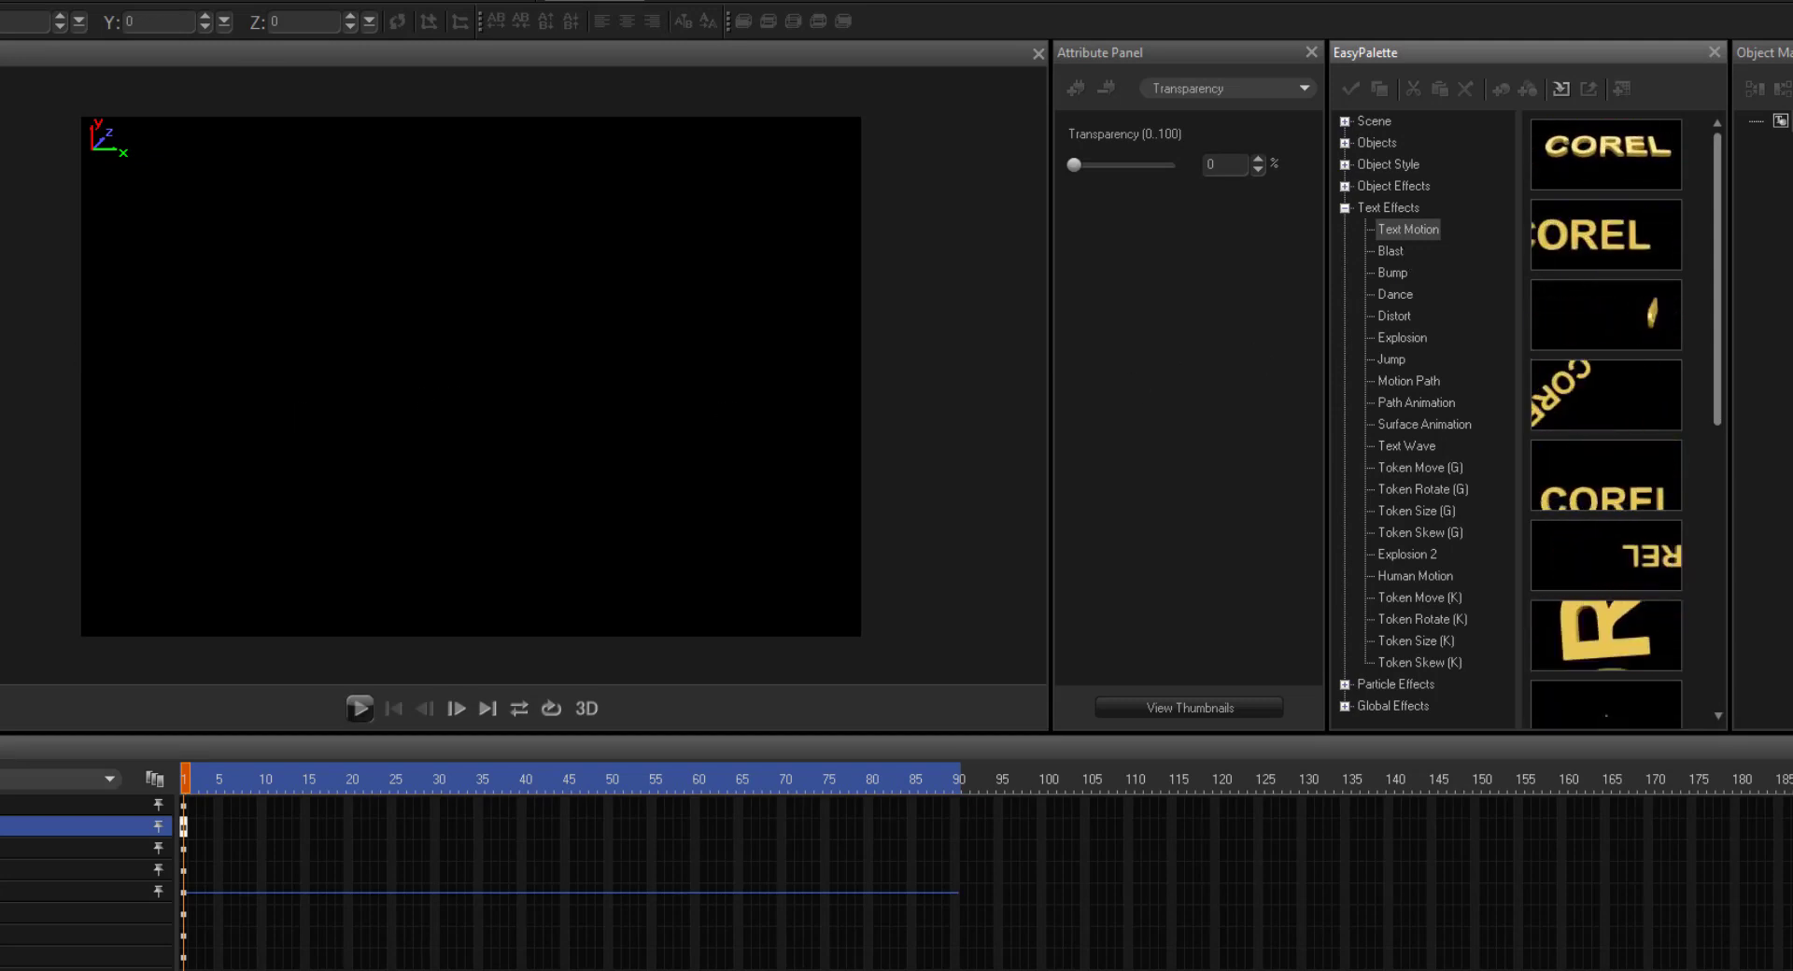
pyautogui.click(422, 392)
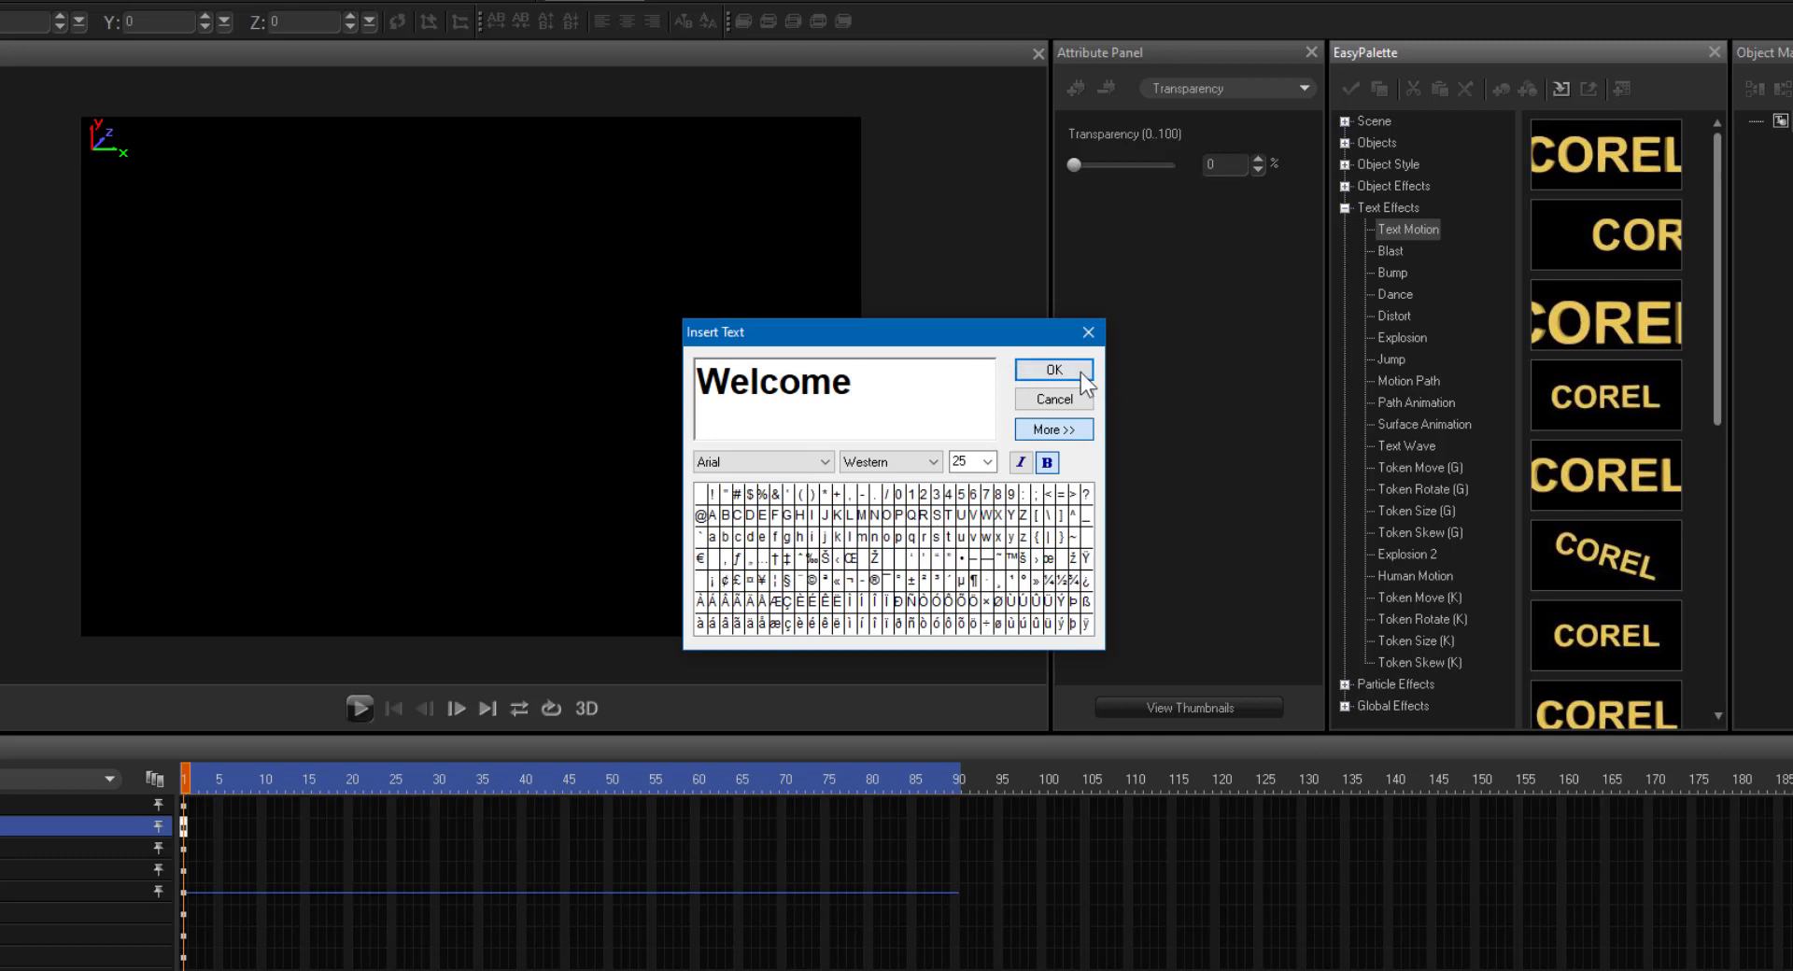
pyautogui.click(1050, 369)
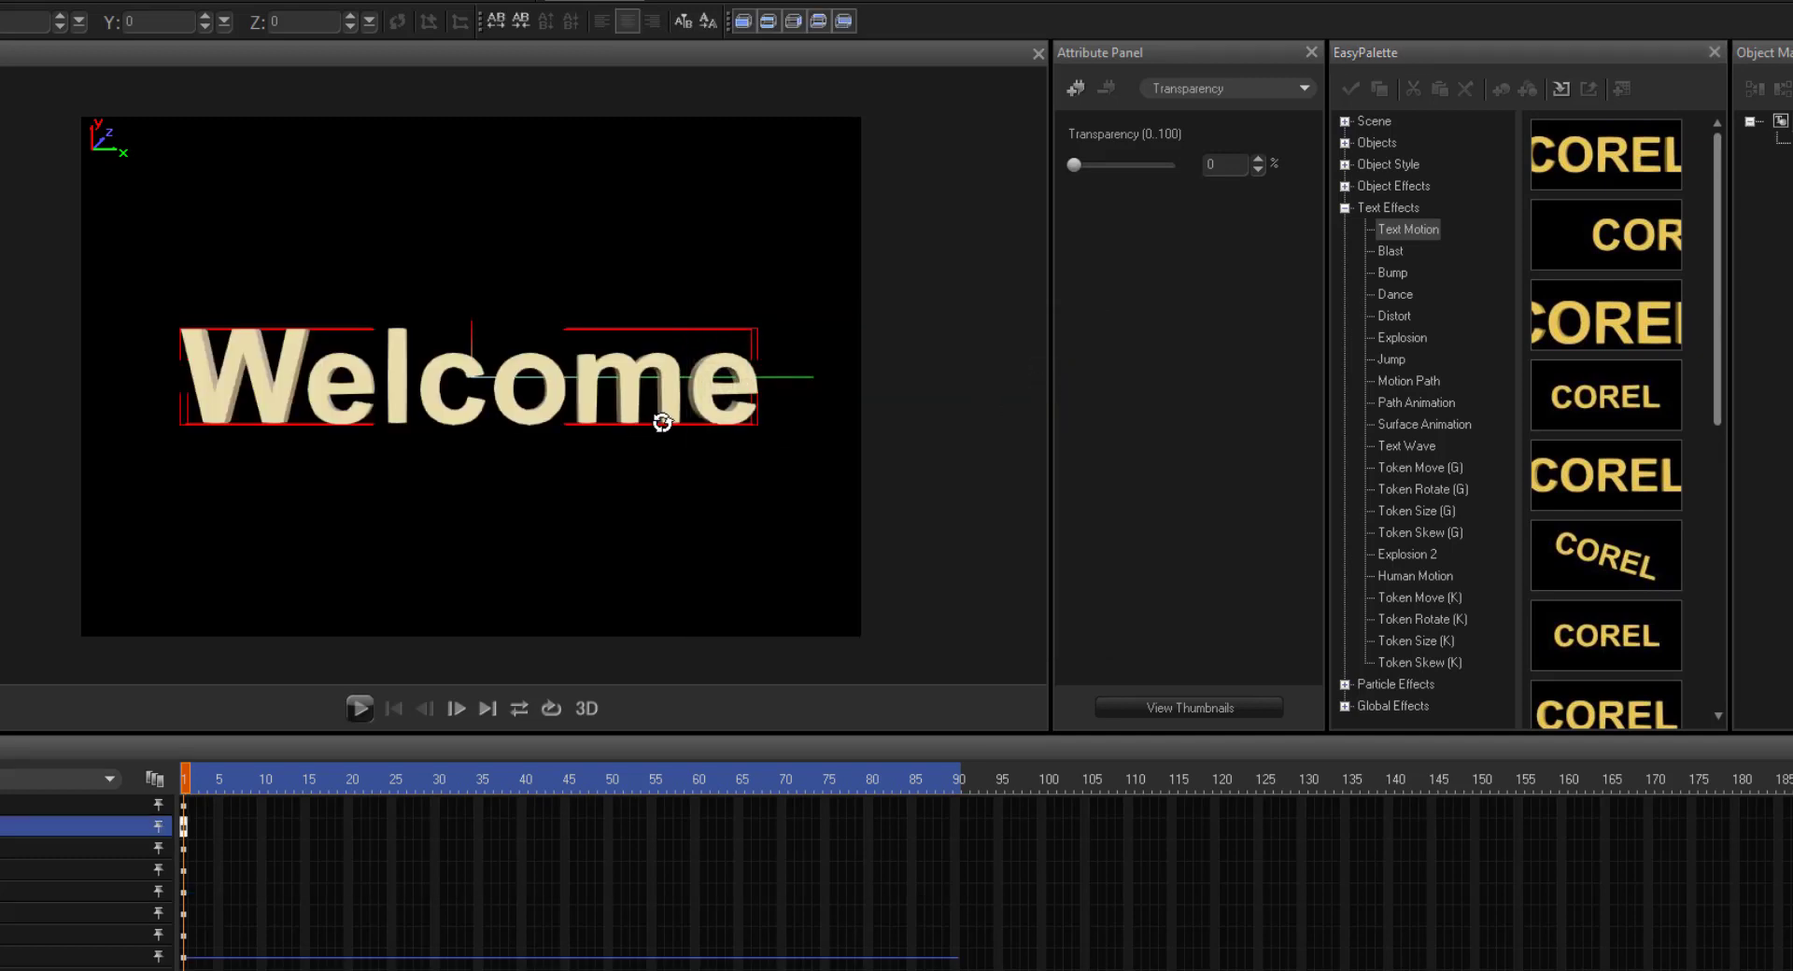
# - Apply the first Text Motion preset to the Welcome text and play the animation
pyautogui.click(1638, 164)
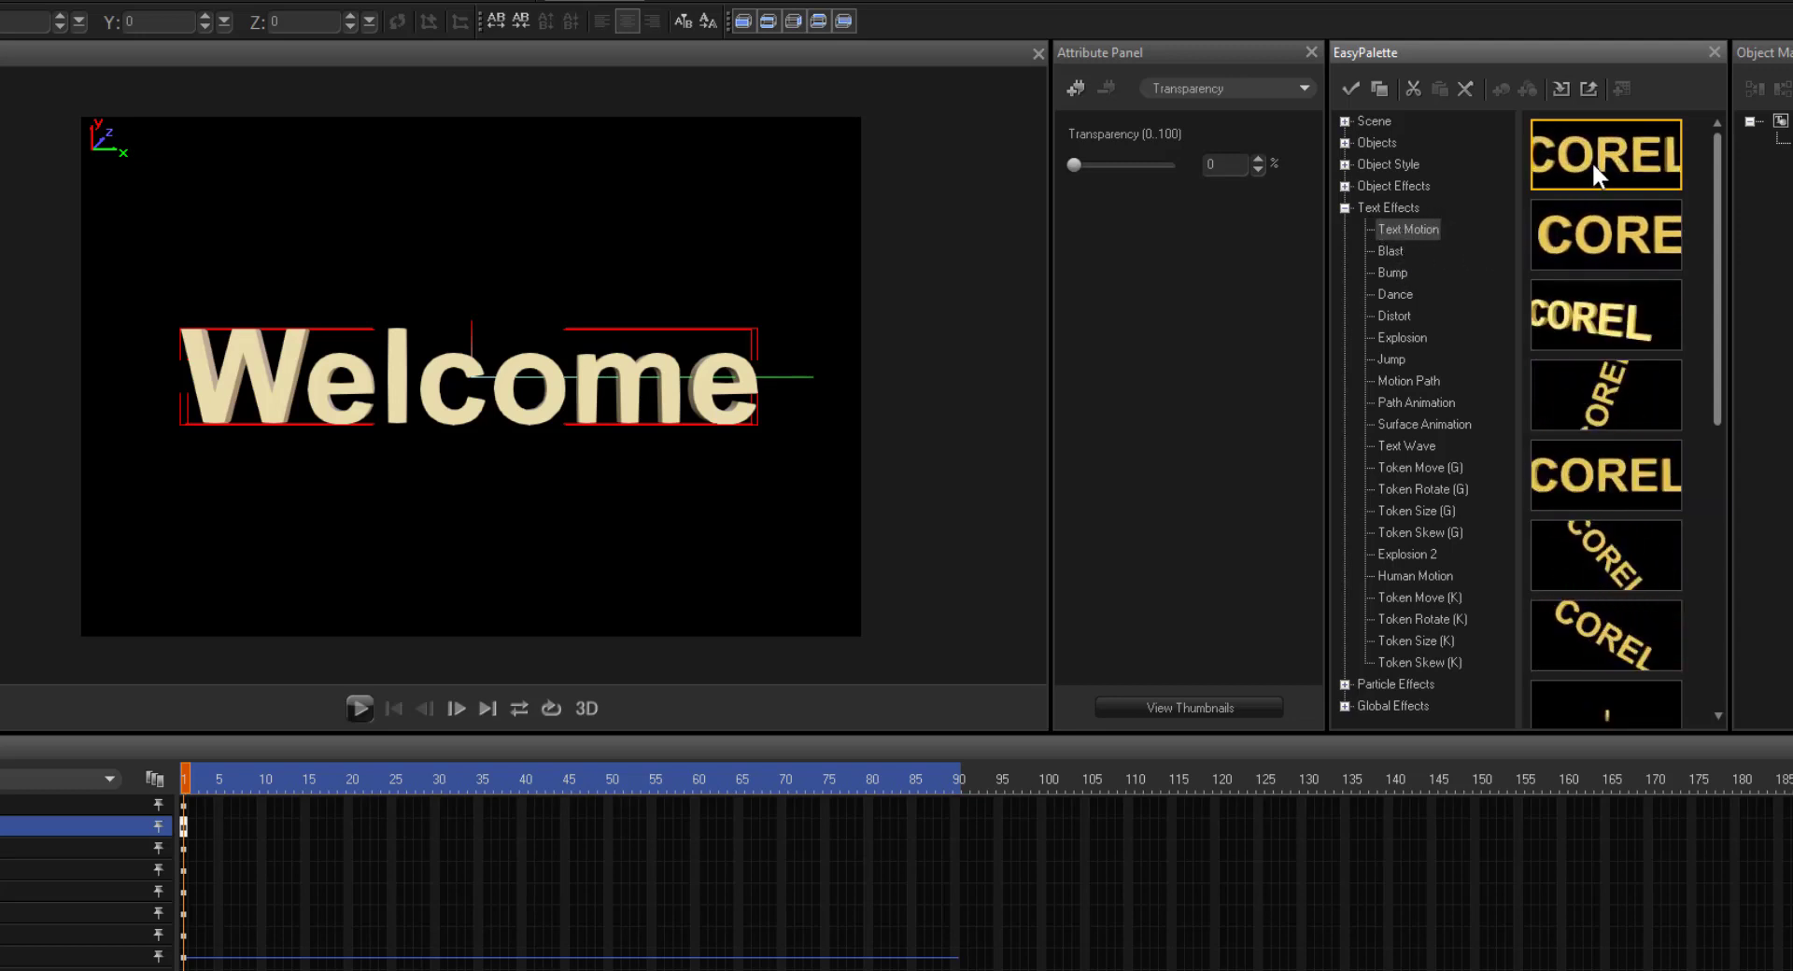
pyautogui.moveTo(1591, 160); pyautogui.dragTo(961, 347)
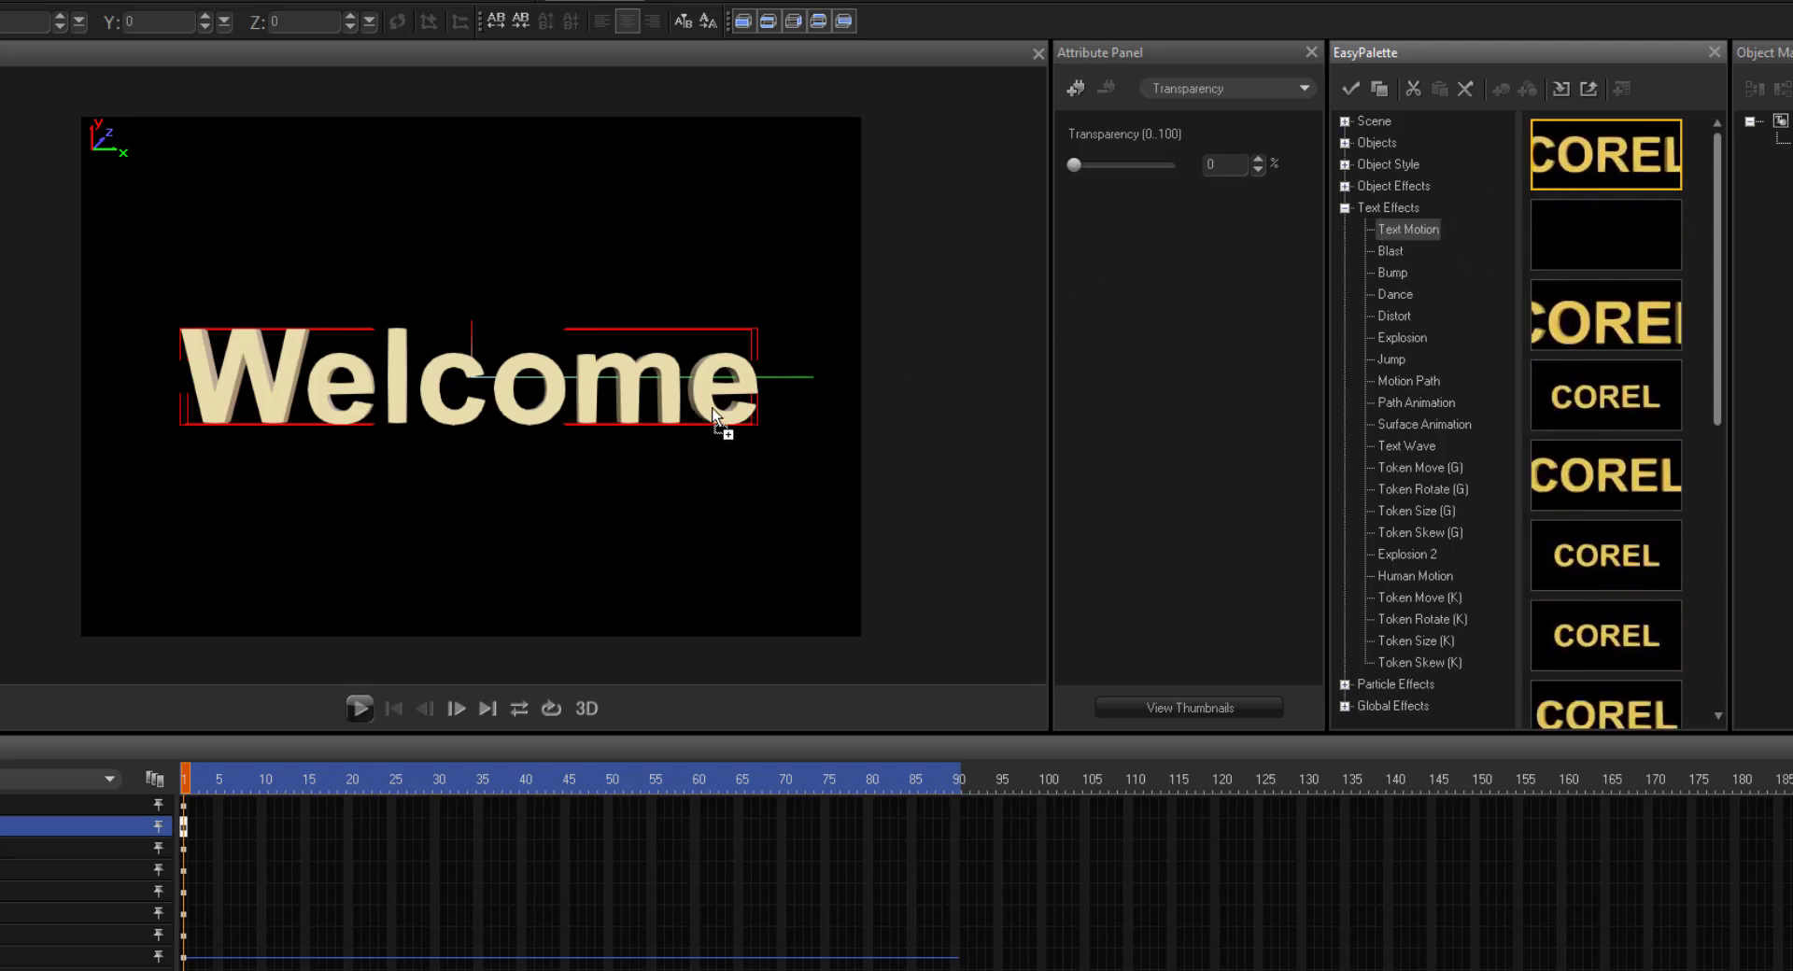
pyautogui.moveTo(715, 416); pyautogui.dragTo(708, 412)
pyautogui.click(358, 705)
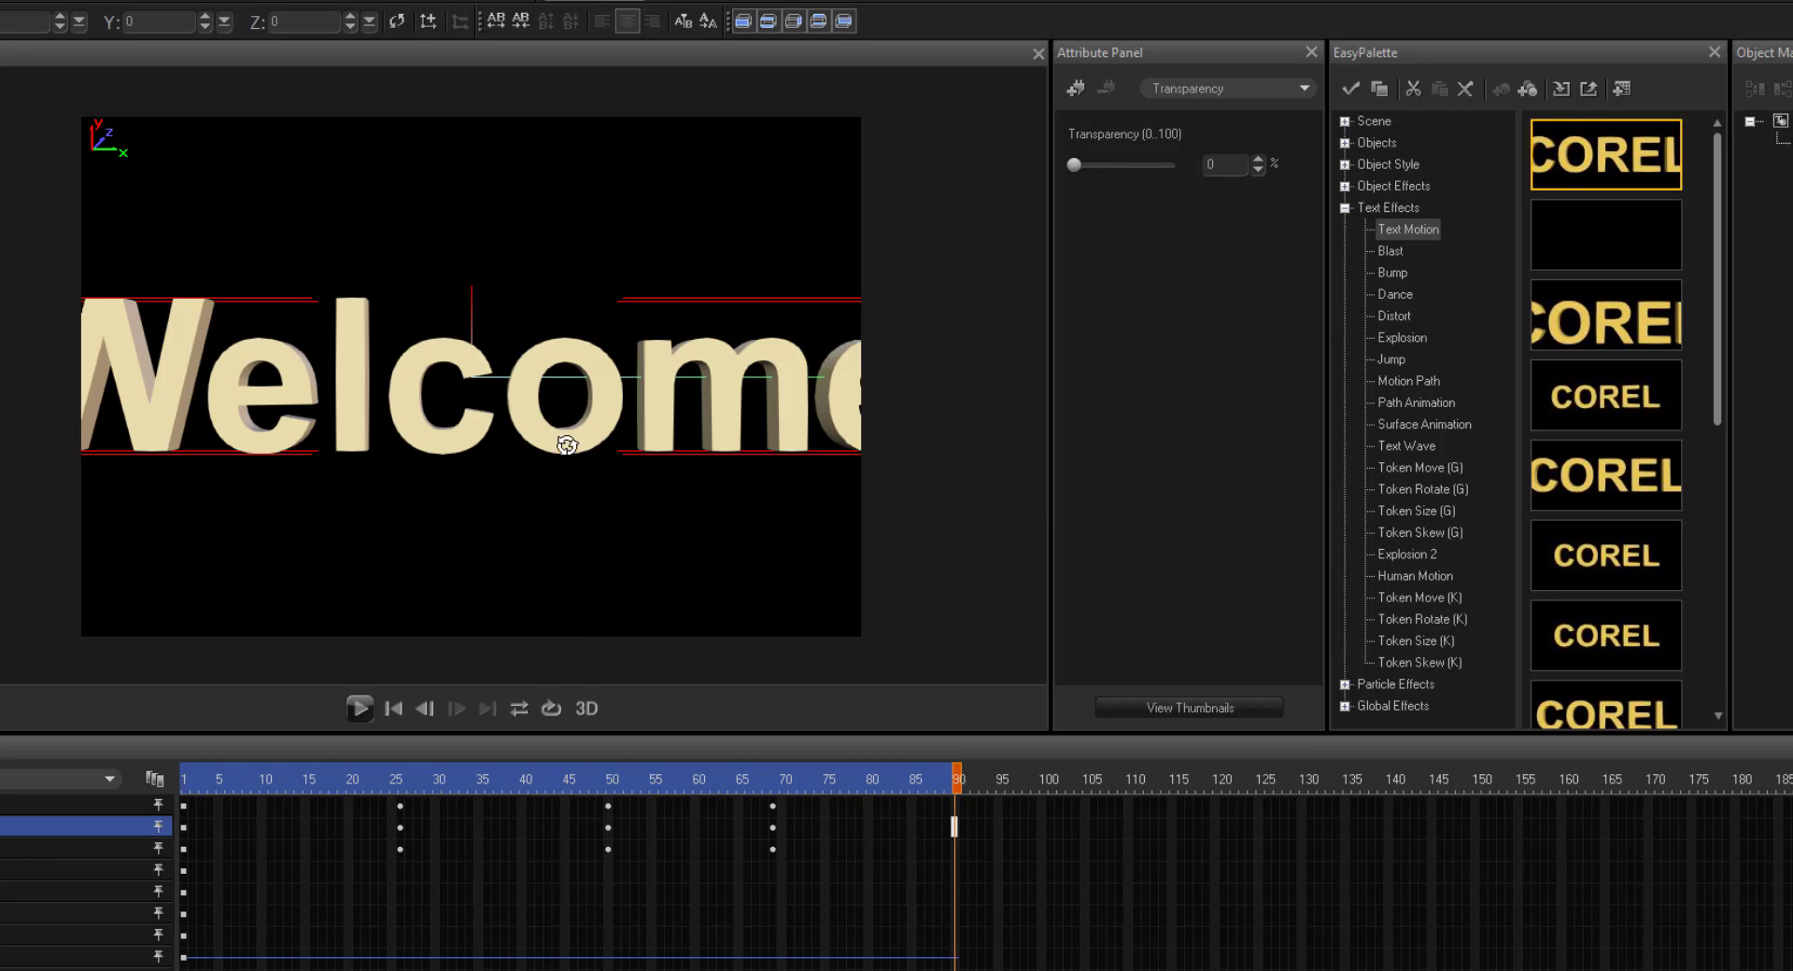
pyautogui.click(355, 710)
# - Scale the Welcome text down to 55 at frame 90, preview it, and undo the changes back to the unanimated text
pyautogui.press('Down')
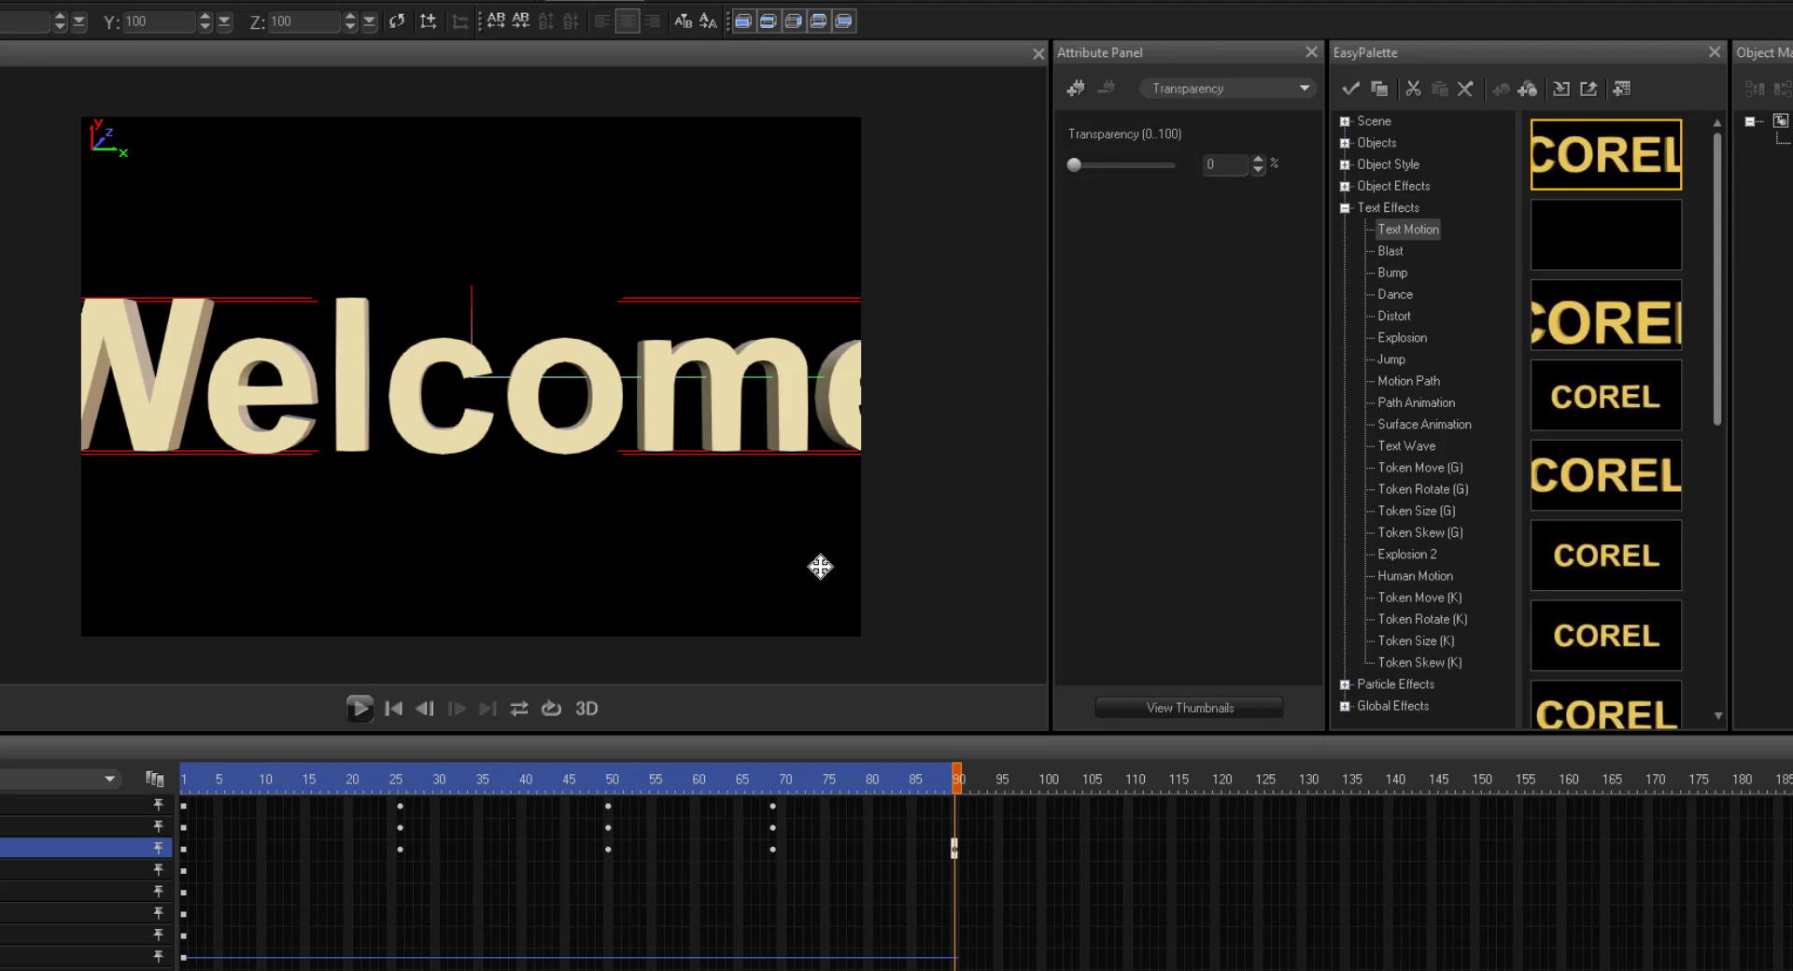
pyautogui.moveTo(819, 567); pyautogui.dragTo(583, 431)
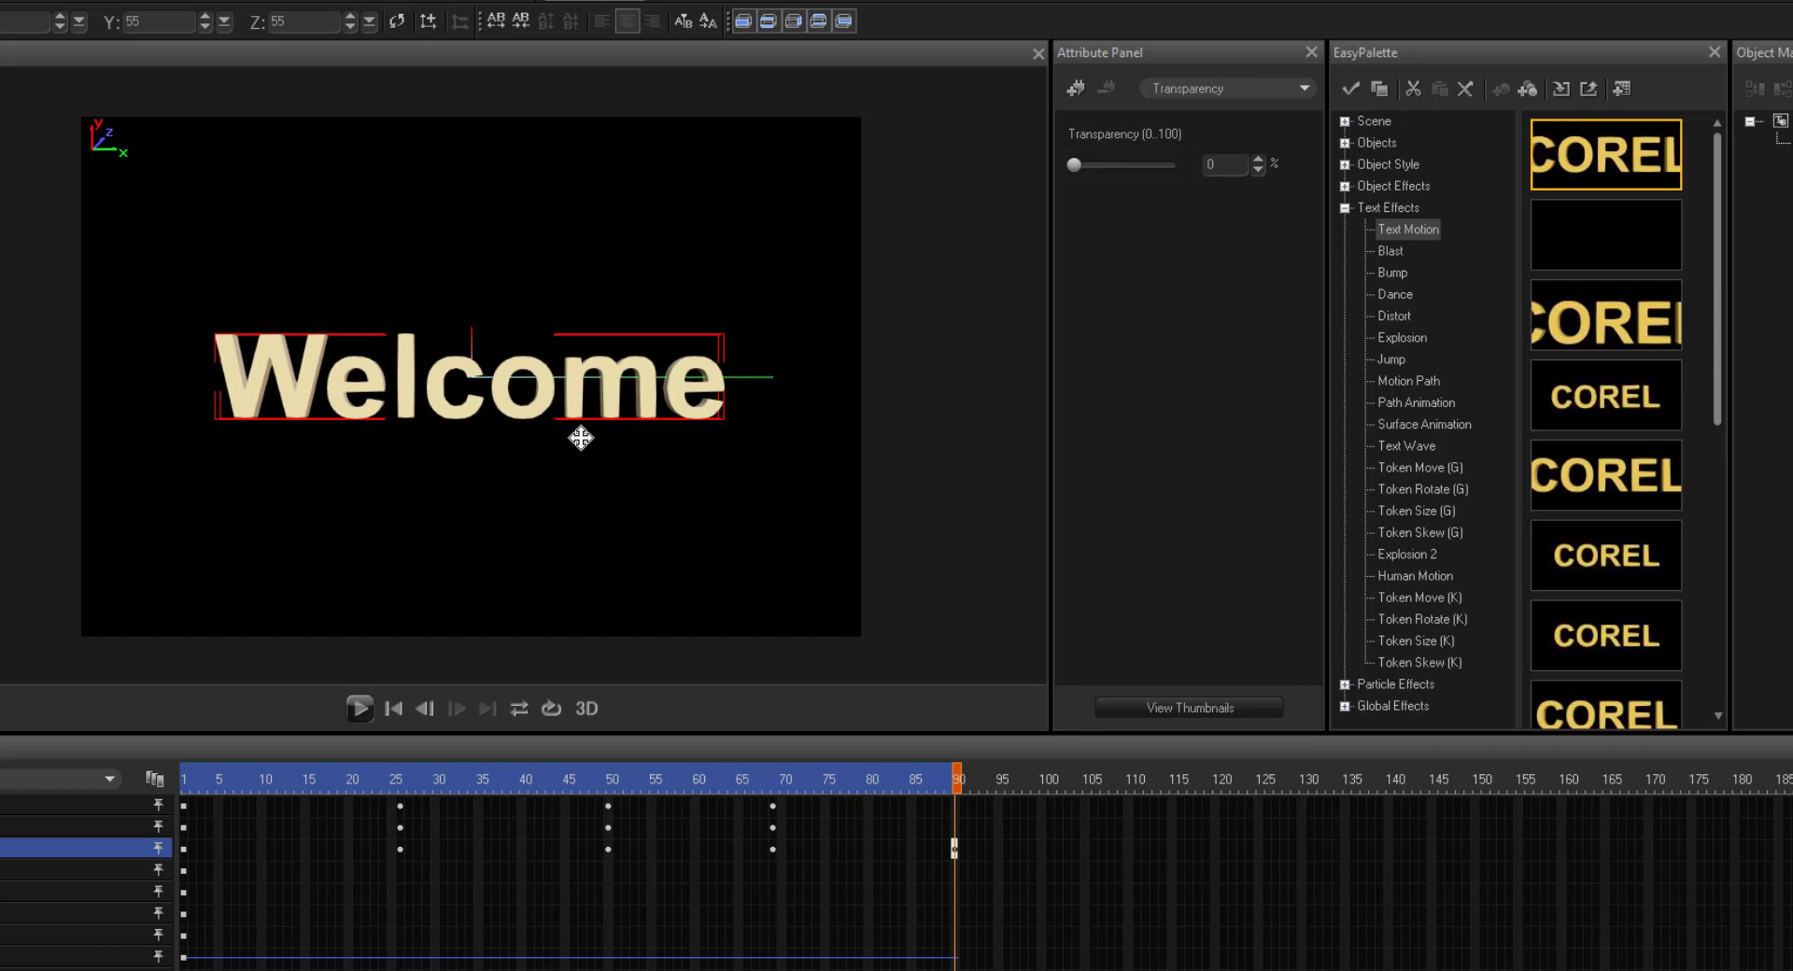
pyautogui.click(361, 707)
pyautogui.hotkey('ctrl', 'z')
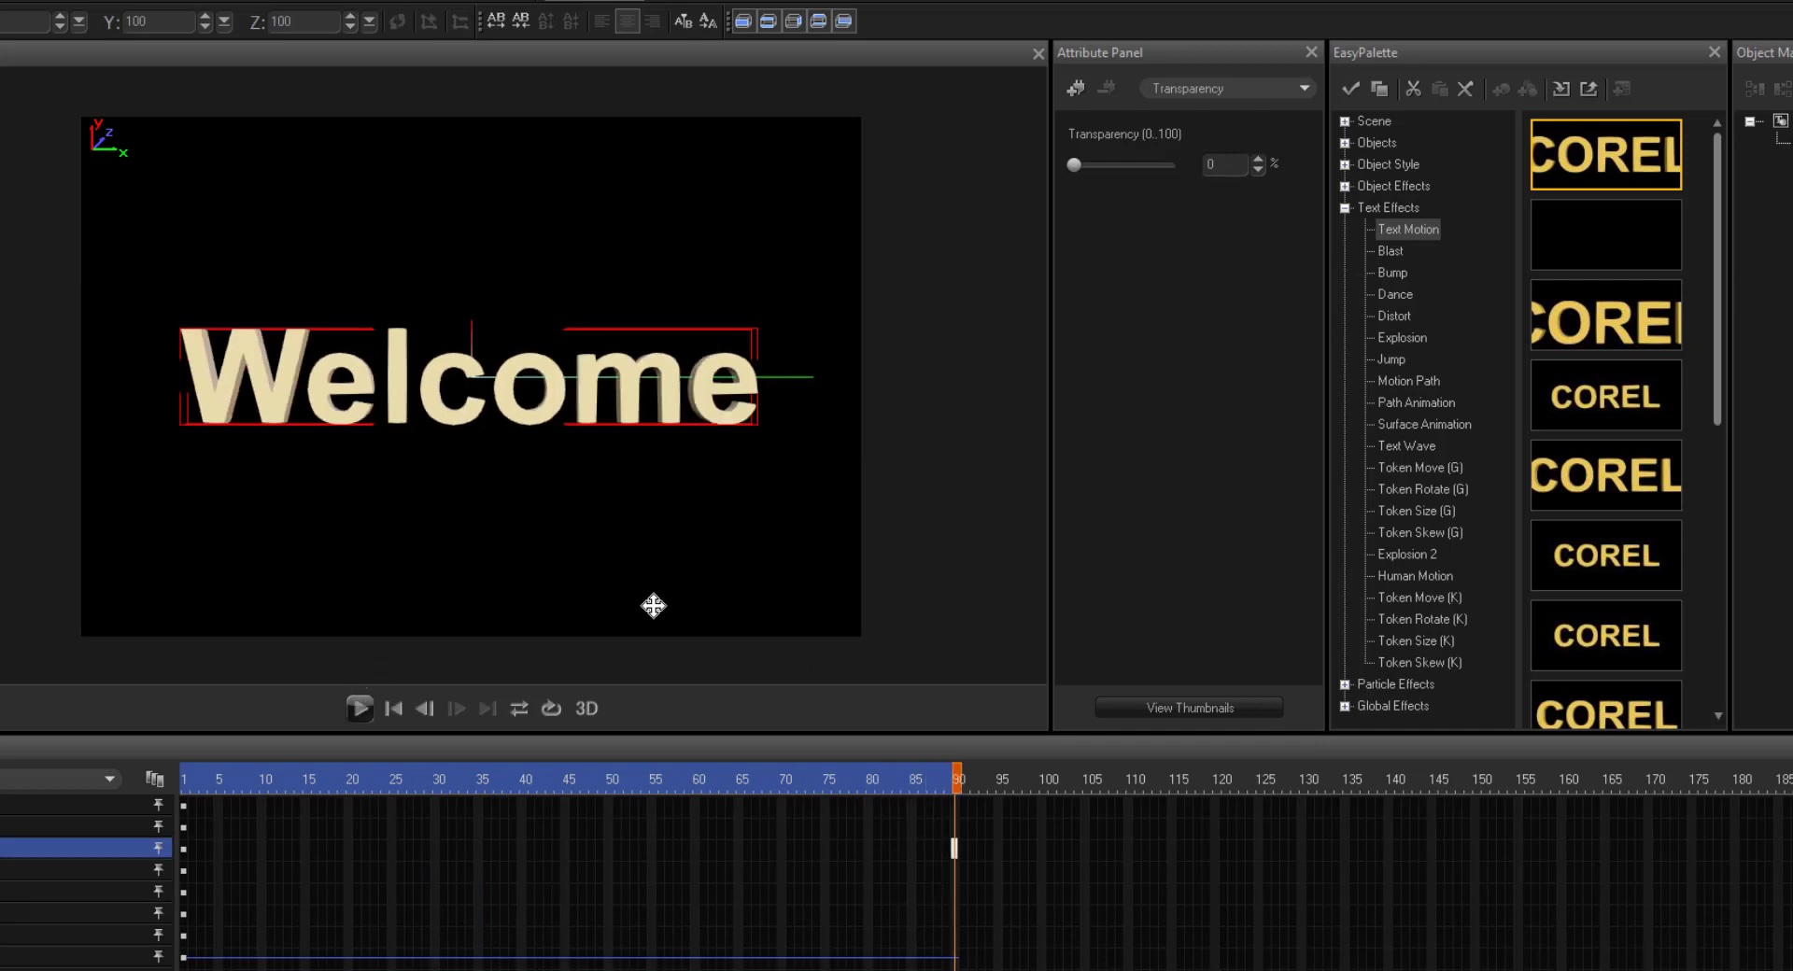
# - Apply the second Text Motion preset to the Welcome text and preview the animation
pyautogui.moveTo(1619, 262); pyautogui.dragTo(638, 425)
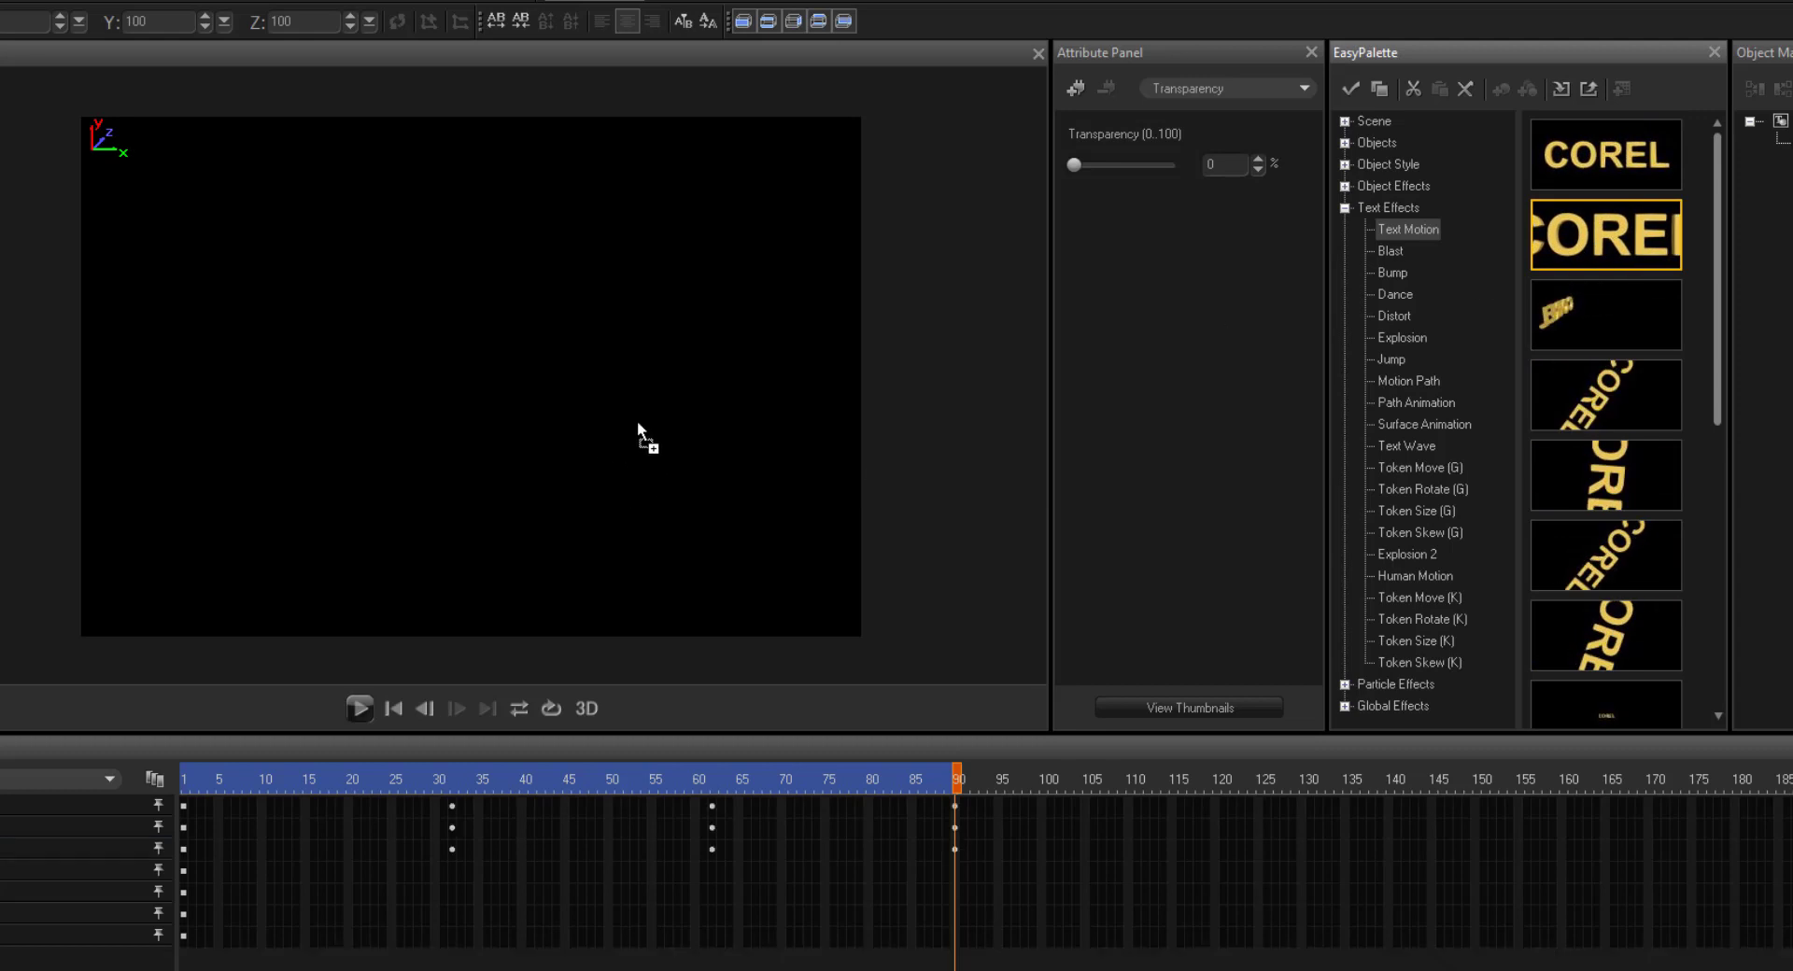
pyautogui.click(360, 709)
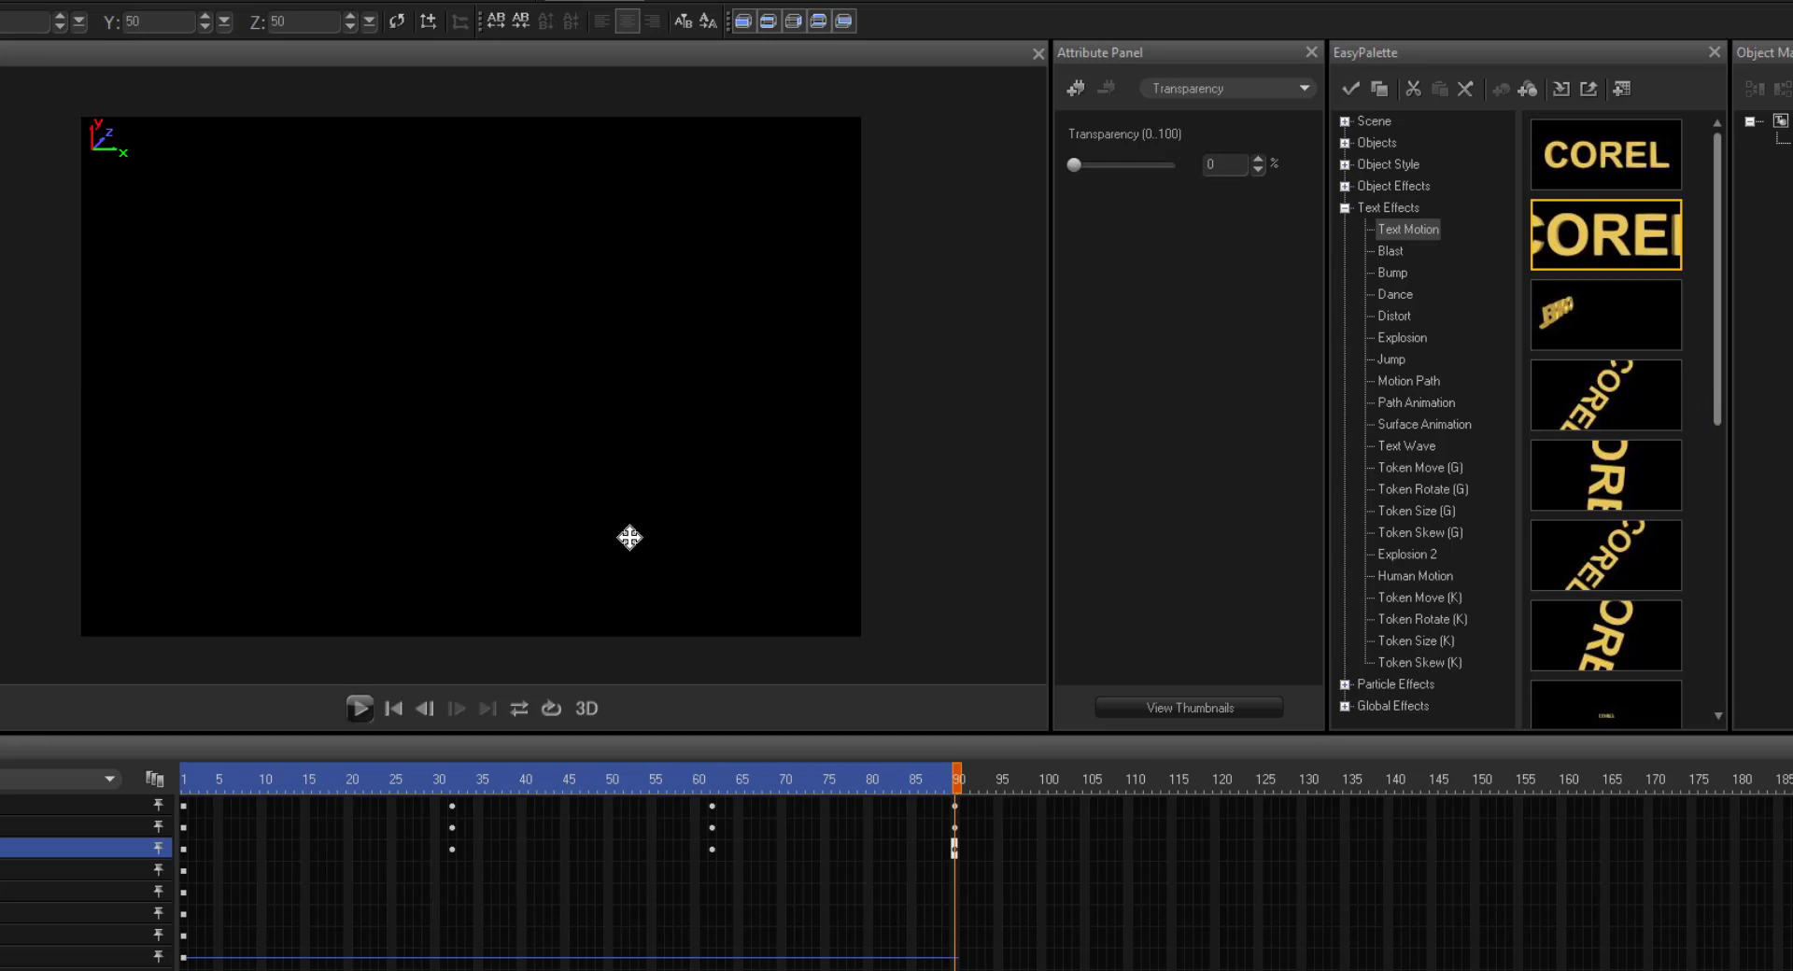
pyautogui.click(370, 712)
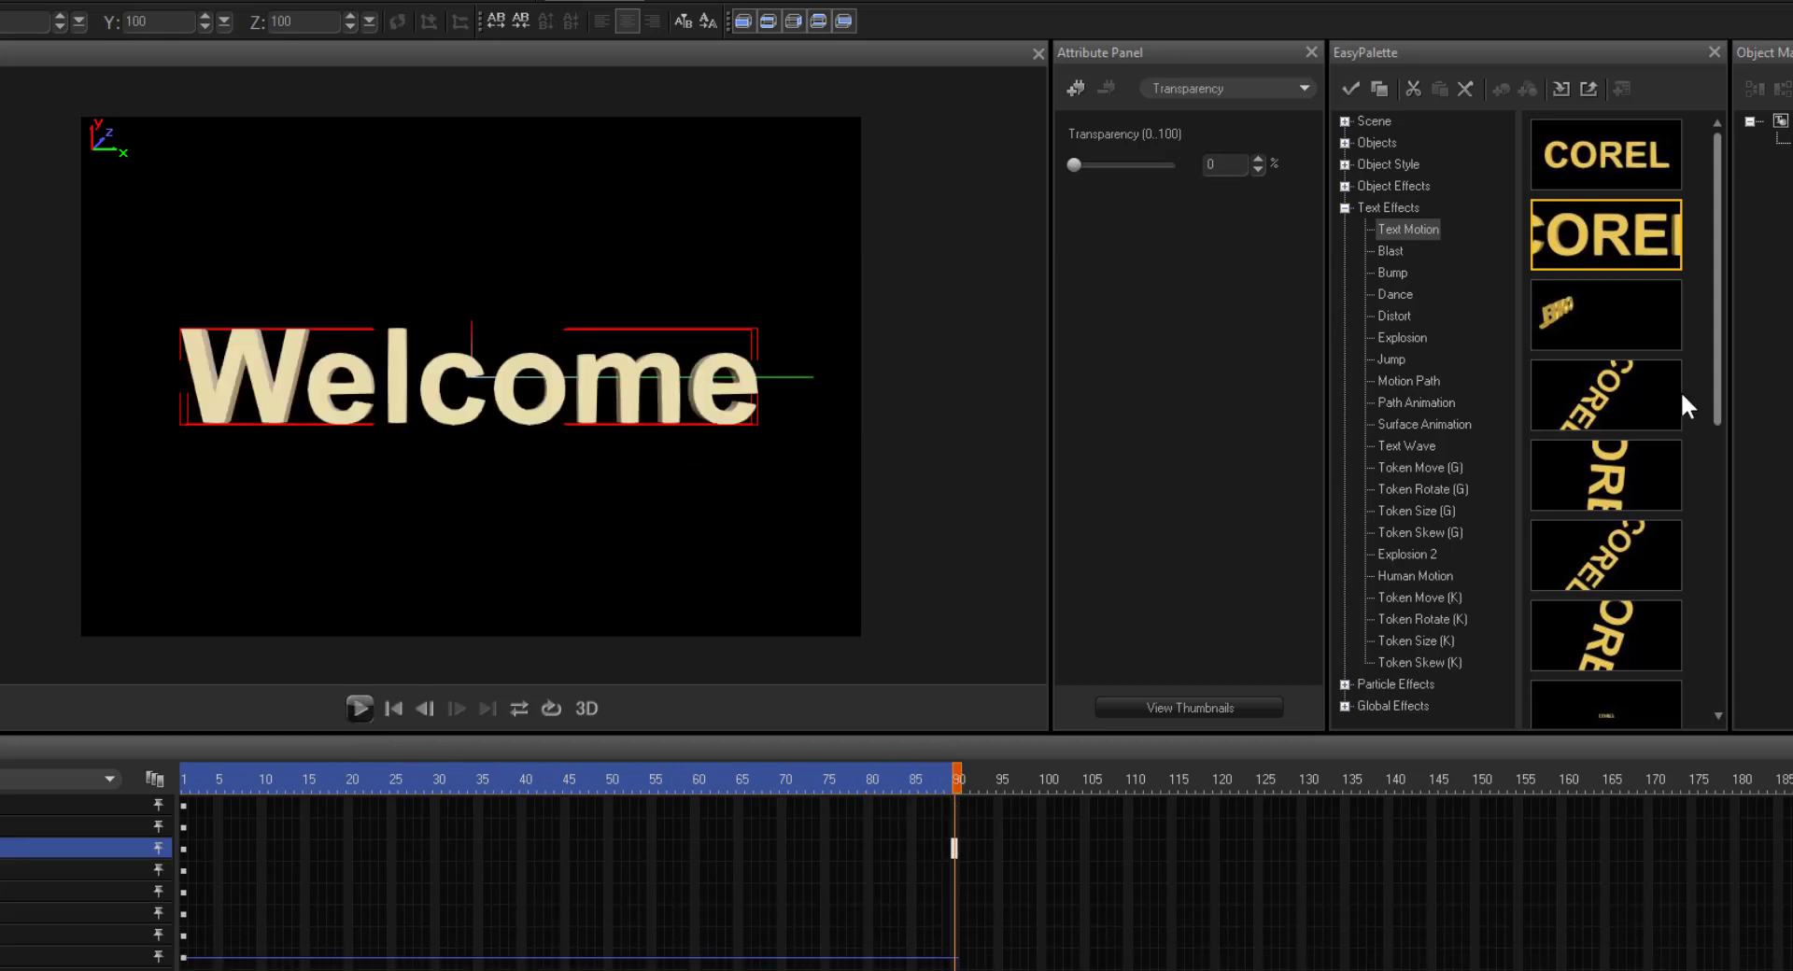
# - Apply the eleventh Text Motion preset to the Welcome text and play the animation
pyautogui.click(1632, 338)
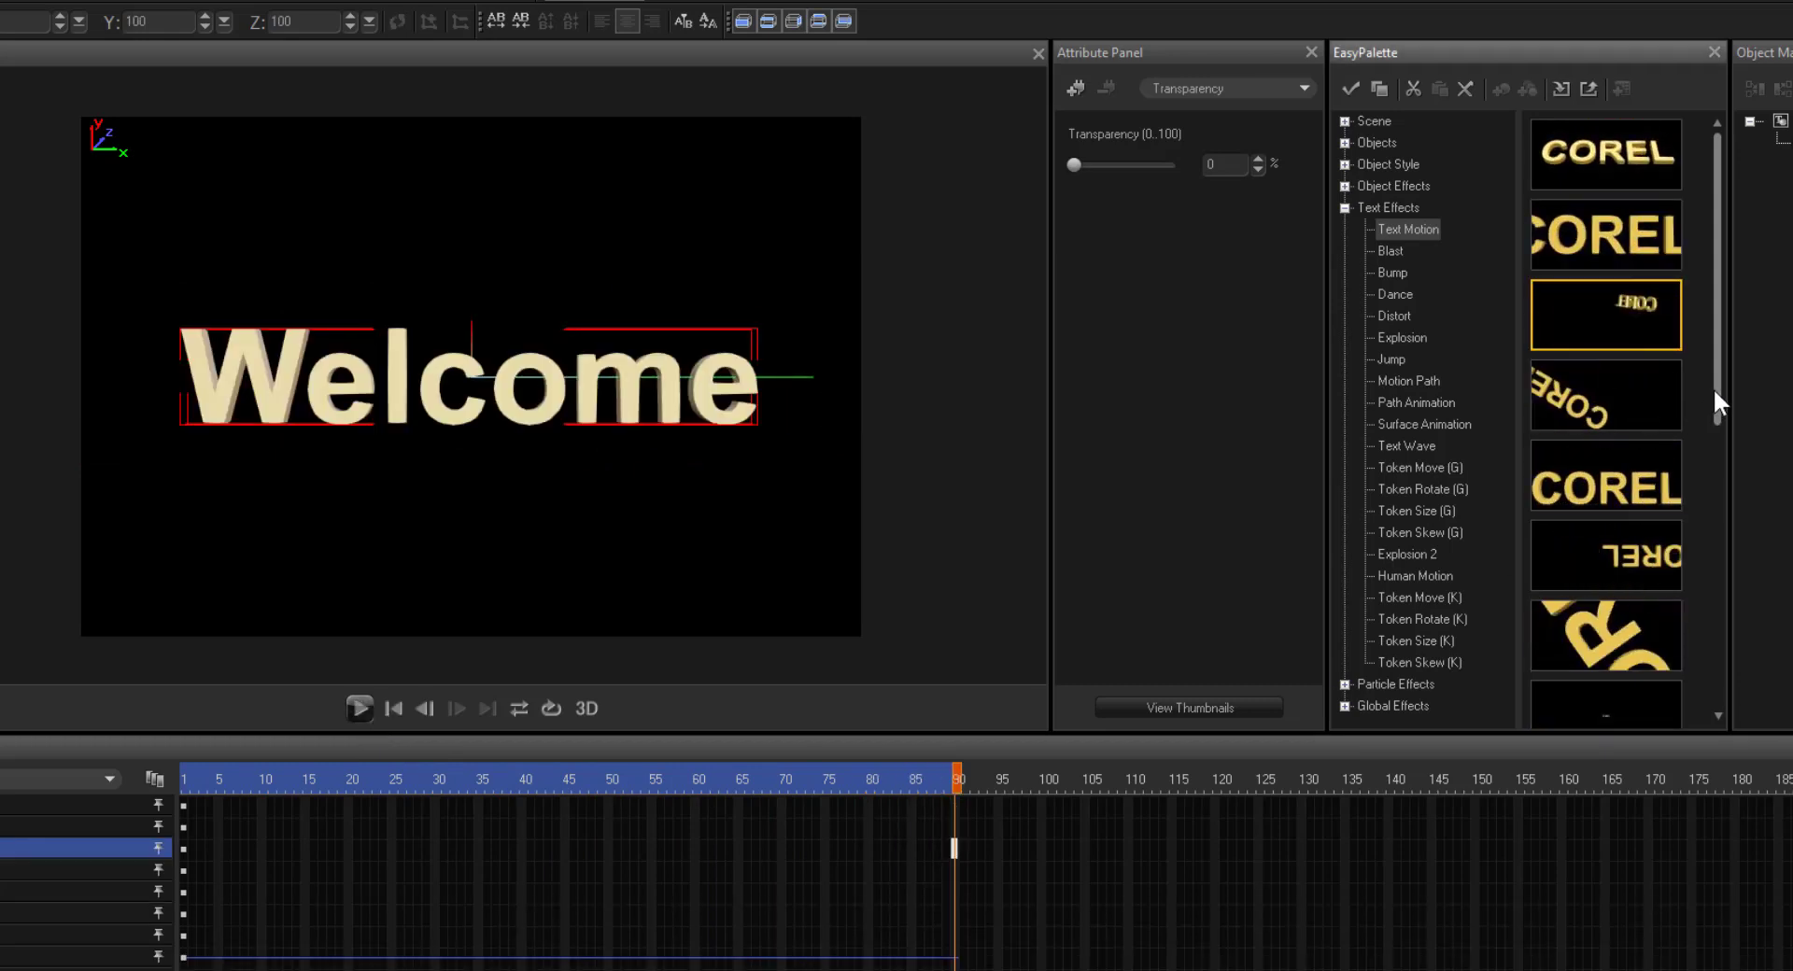
pyautogui.moveTo(1716, 390); pyautogui.dragTo(1740, 537)
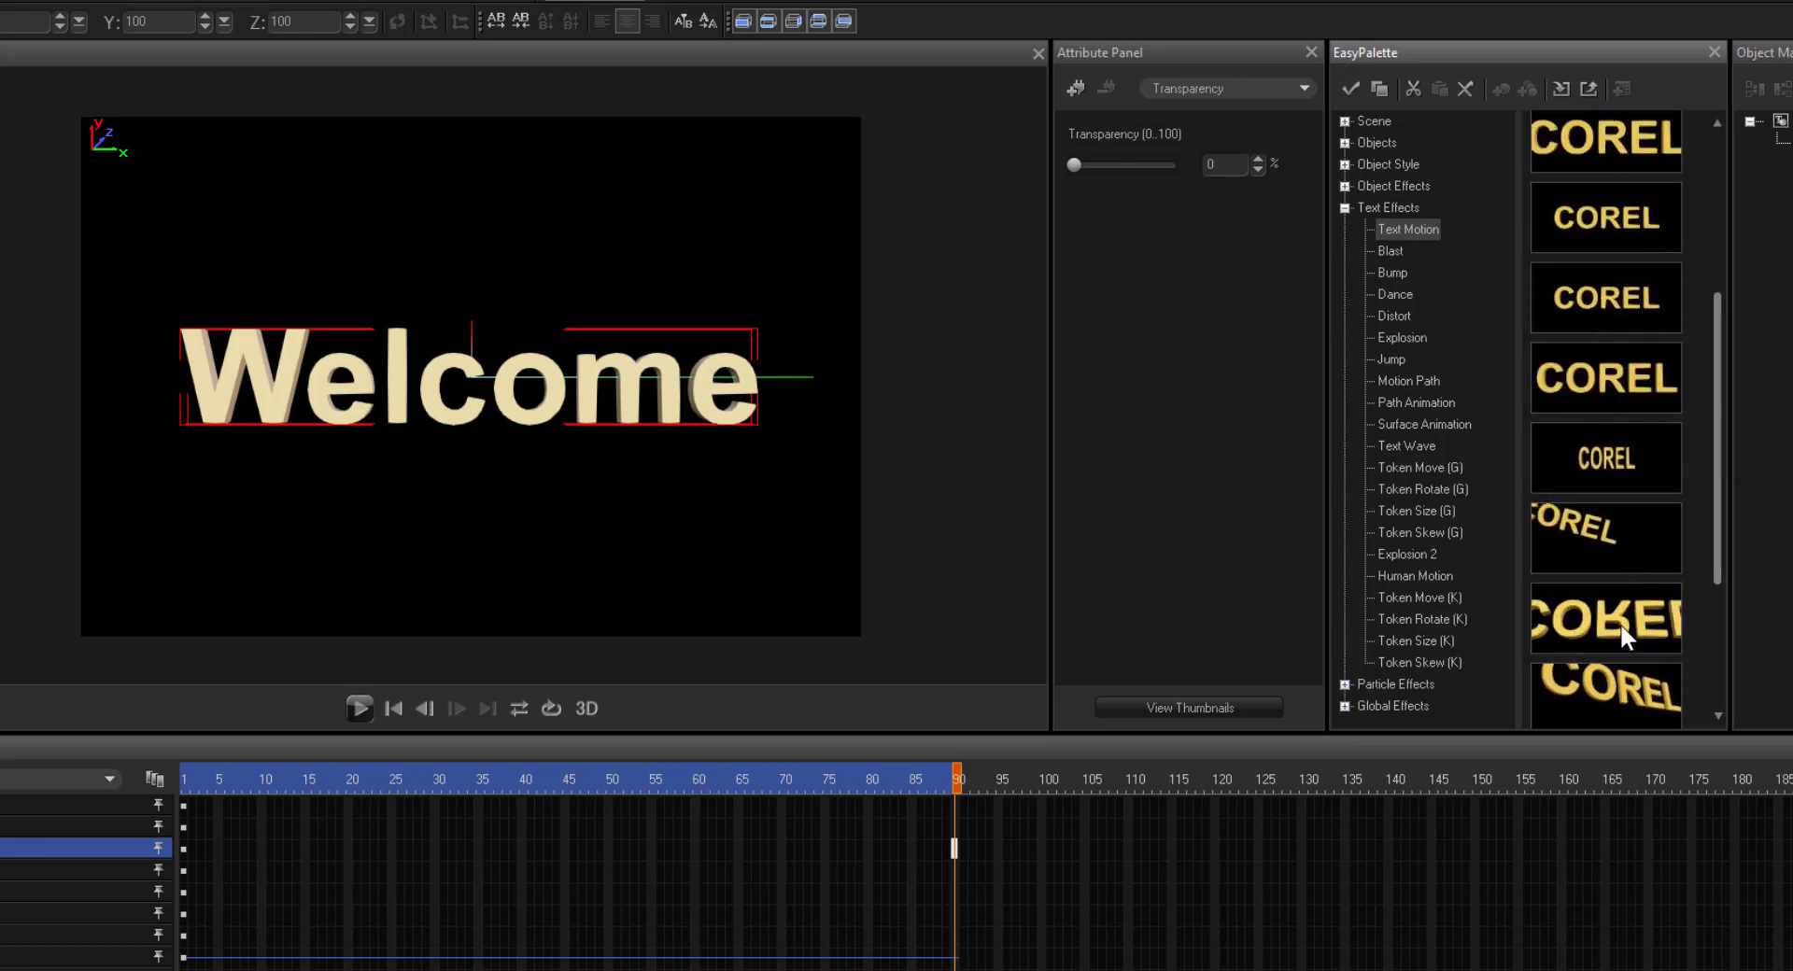
pyautogui.moveTo(1617, 618); pyautogui.dragTo(801, 491)
pyautogui.moveTo(677, 425); pyautogui.dragTo(673, 414)
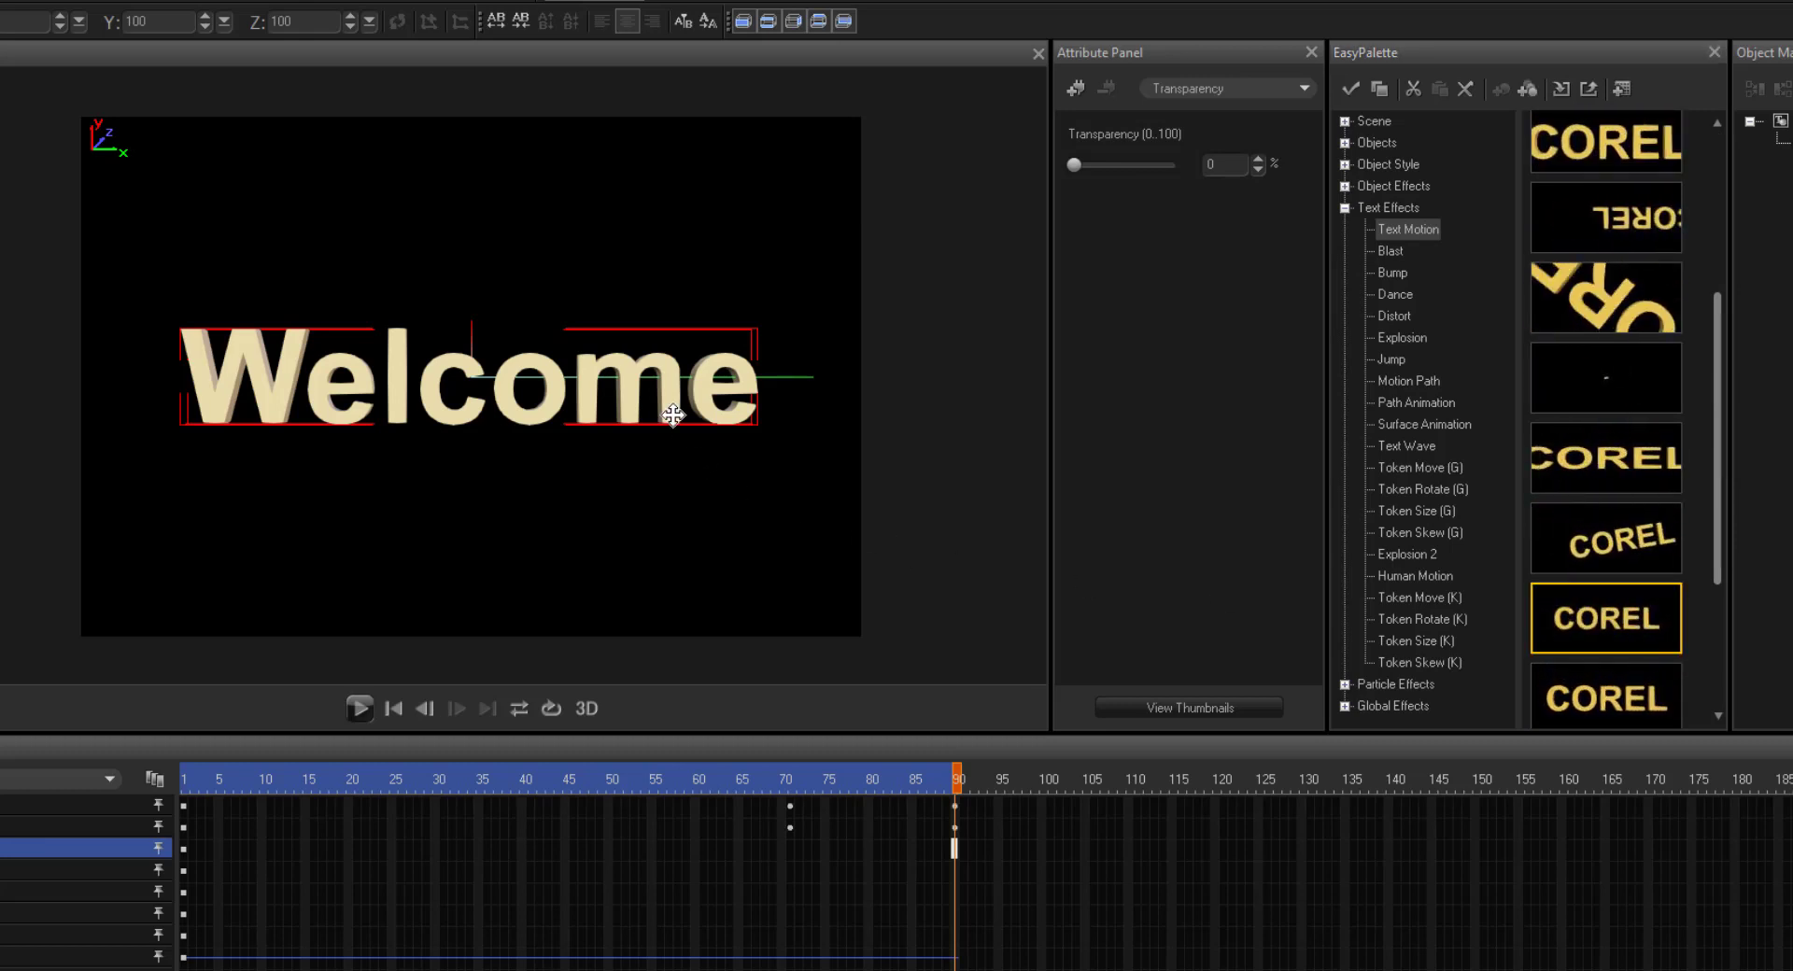
pyautogui.click(369, 714)
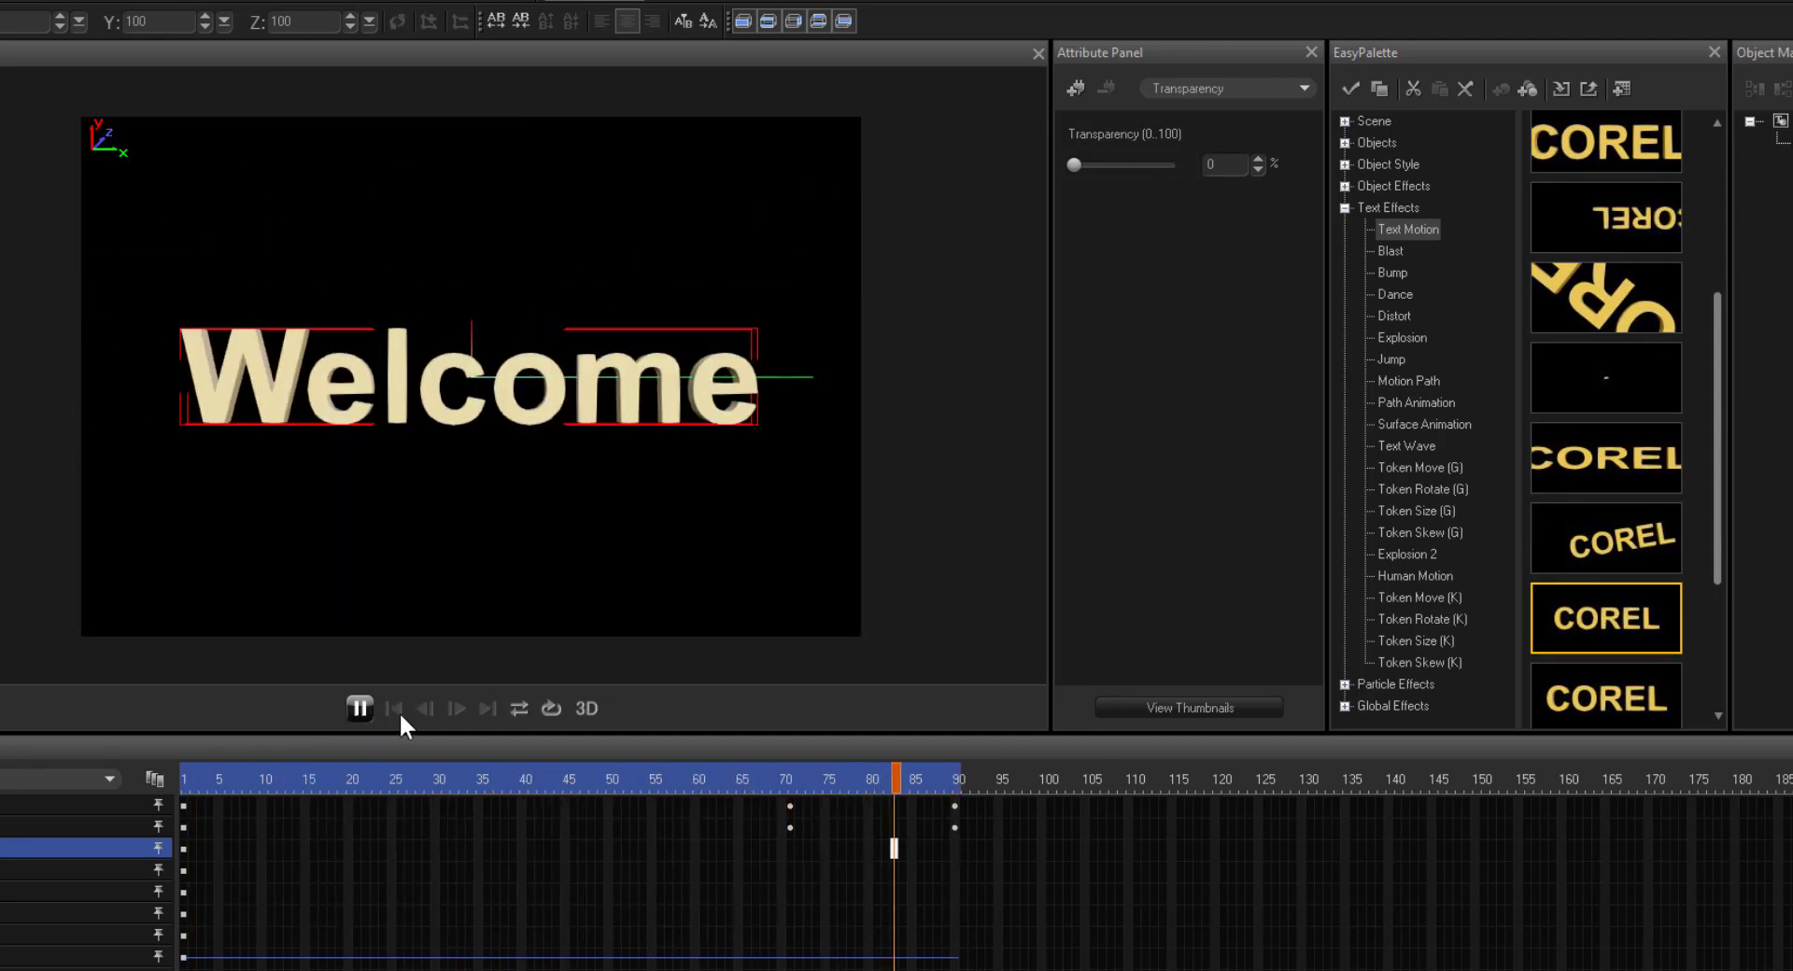
# - Try the last Text Motion preset on the Welcome text with a playback, and undo it
pyautogui.moveTo(1718, 579); pyautogui.dragTo(581, 567)
pyautogui.click(364, 708)
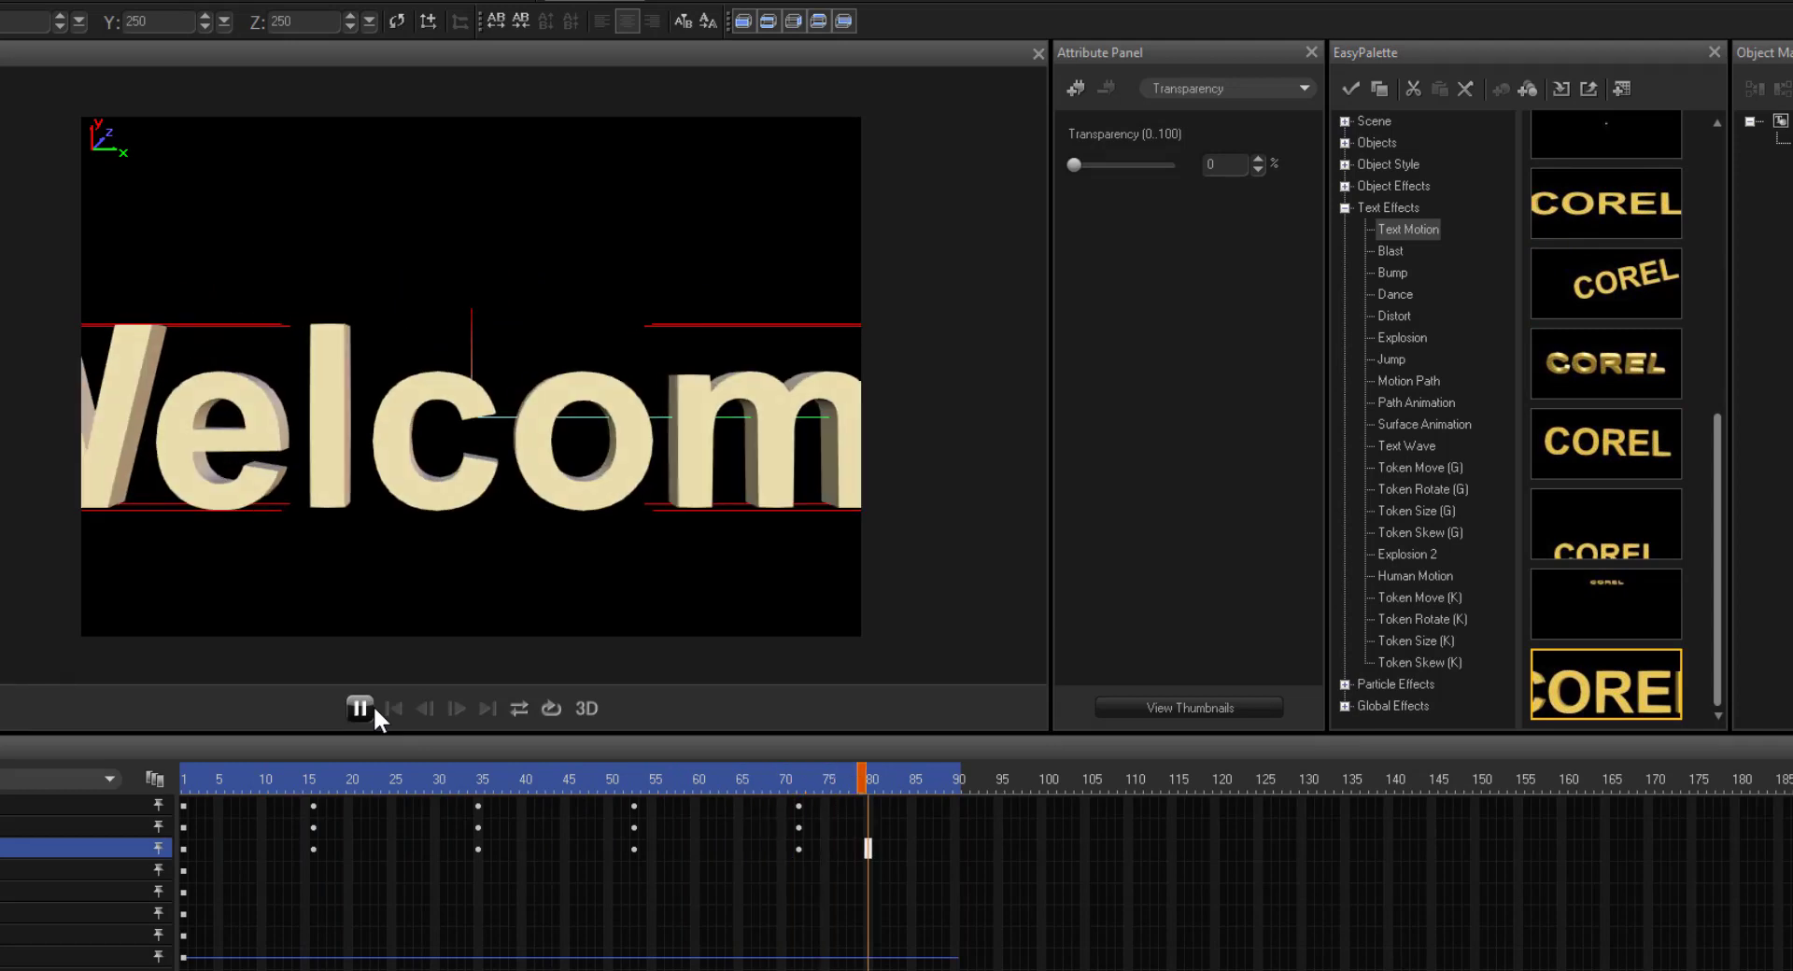
pyautogui.hotkey('ctrl', 'z')
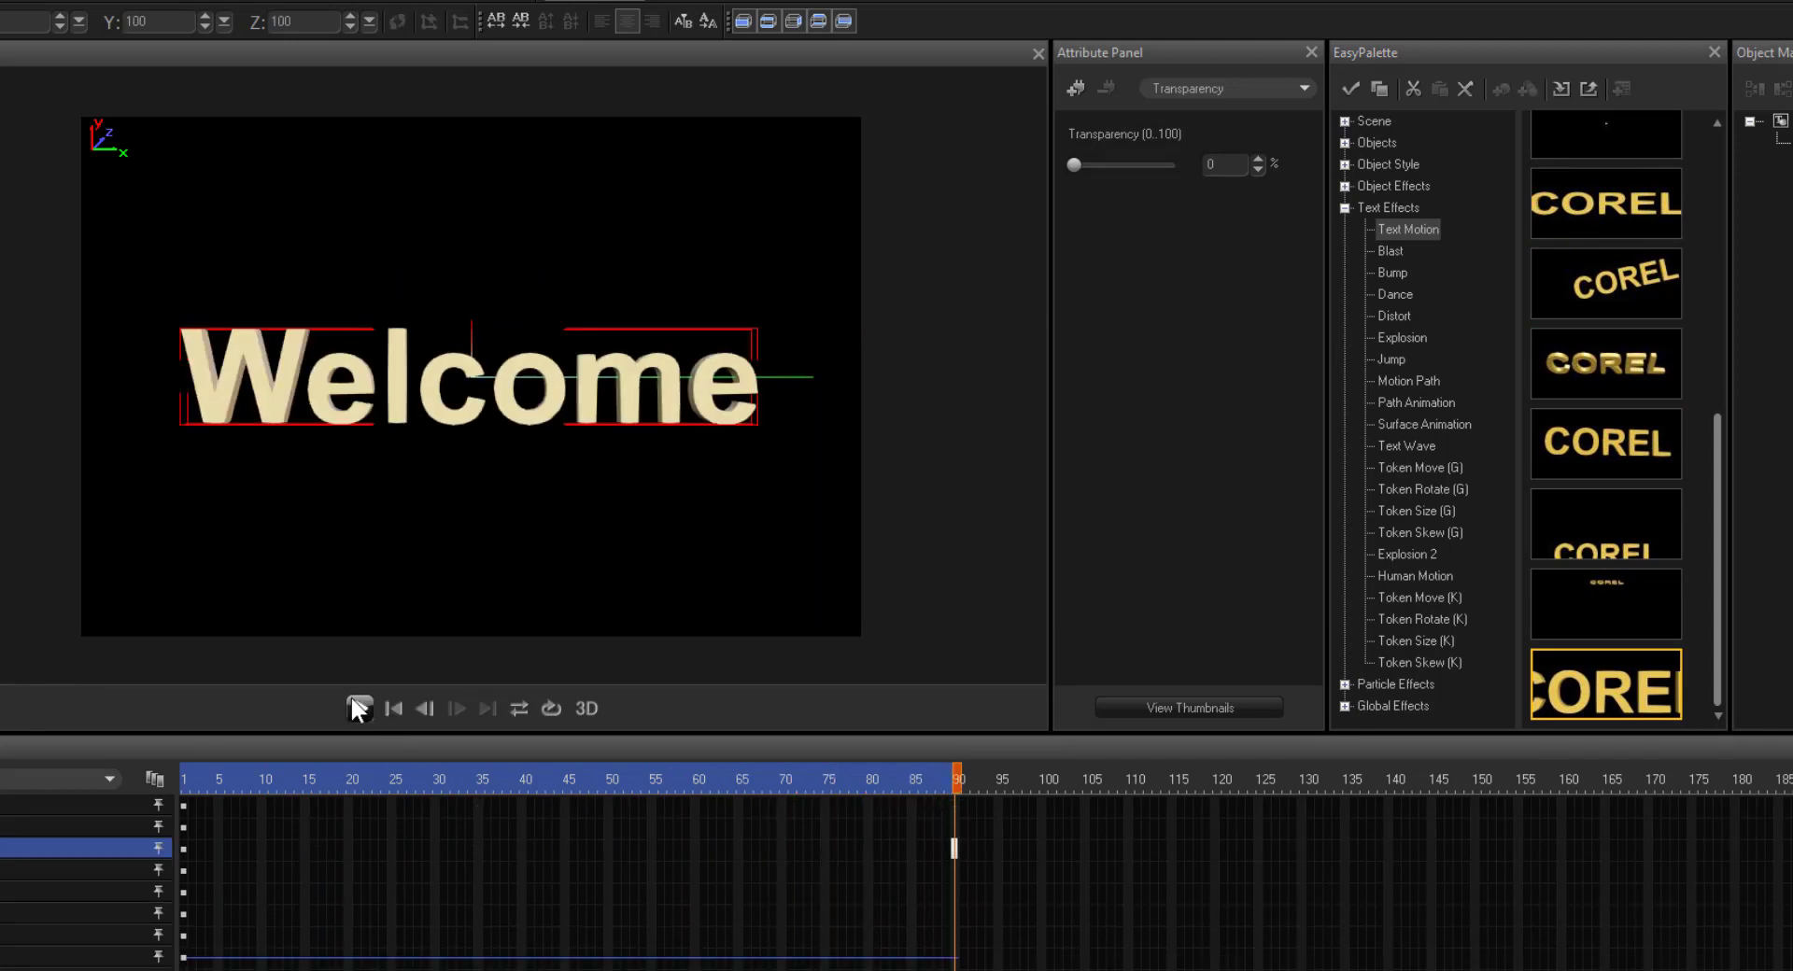
# - Apply the first Blast preset from the text effects to the Welcome text and preview it
pyautogui.click(1387, 254)
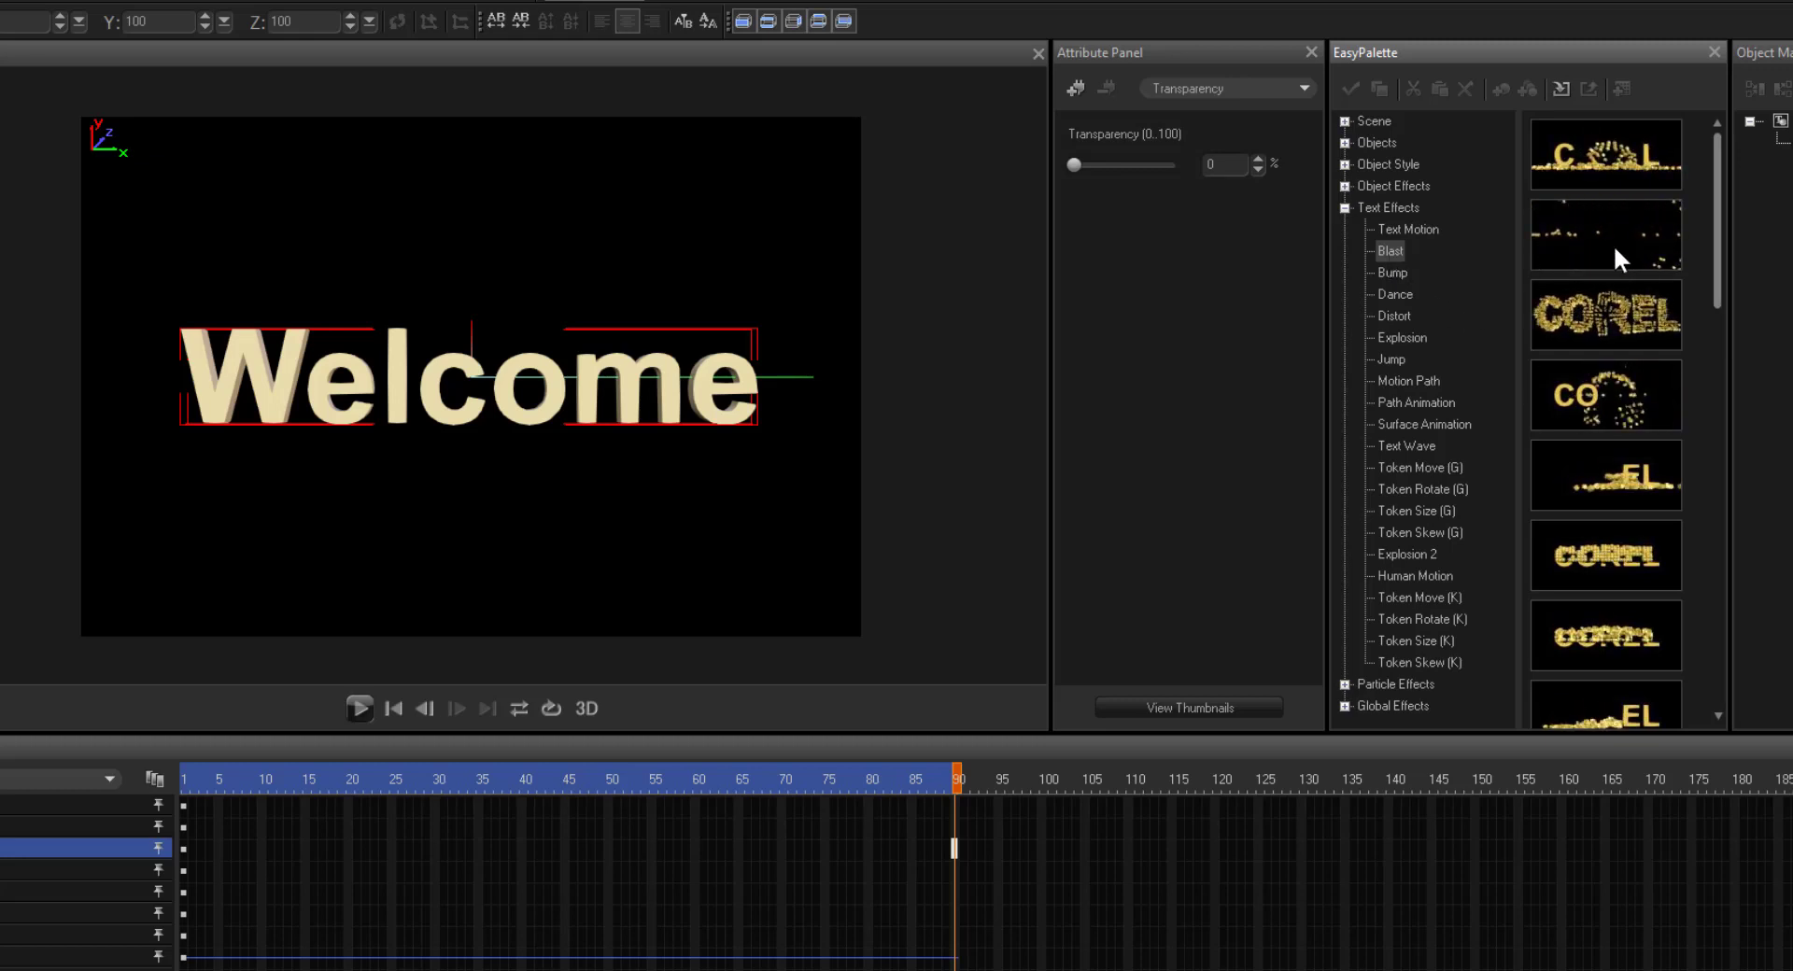
pyautogui.moveTo(1621, 174); pyautogui.dragTo(674, 415)
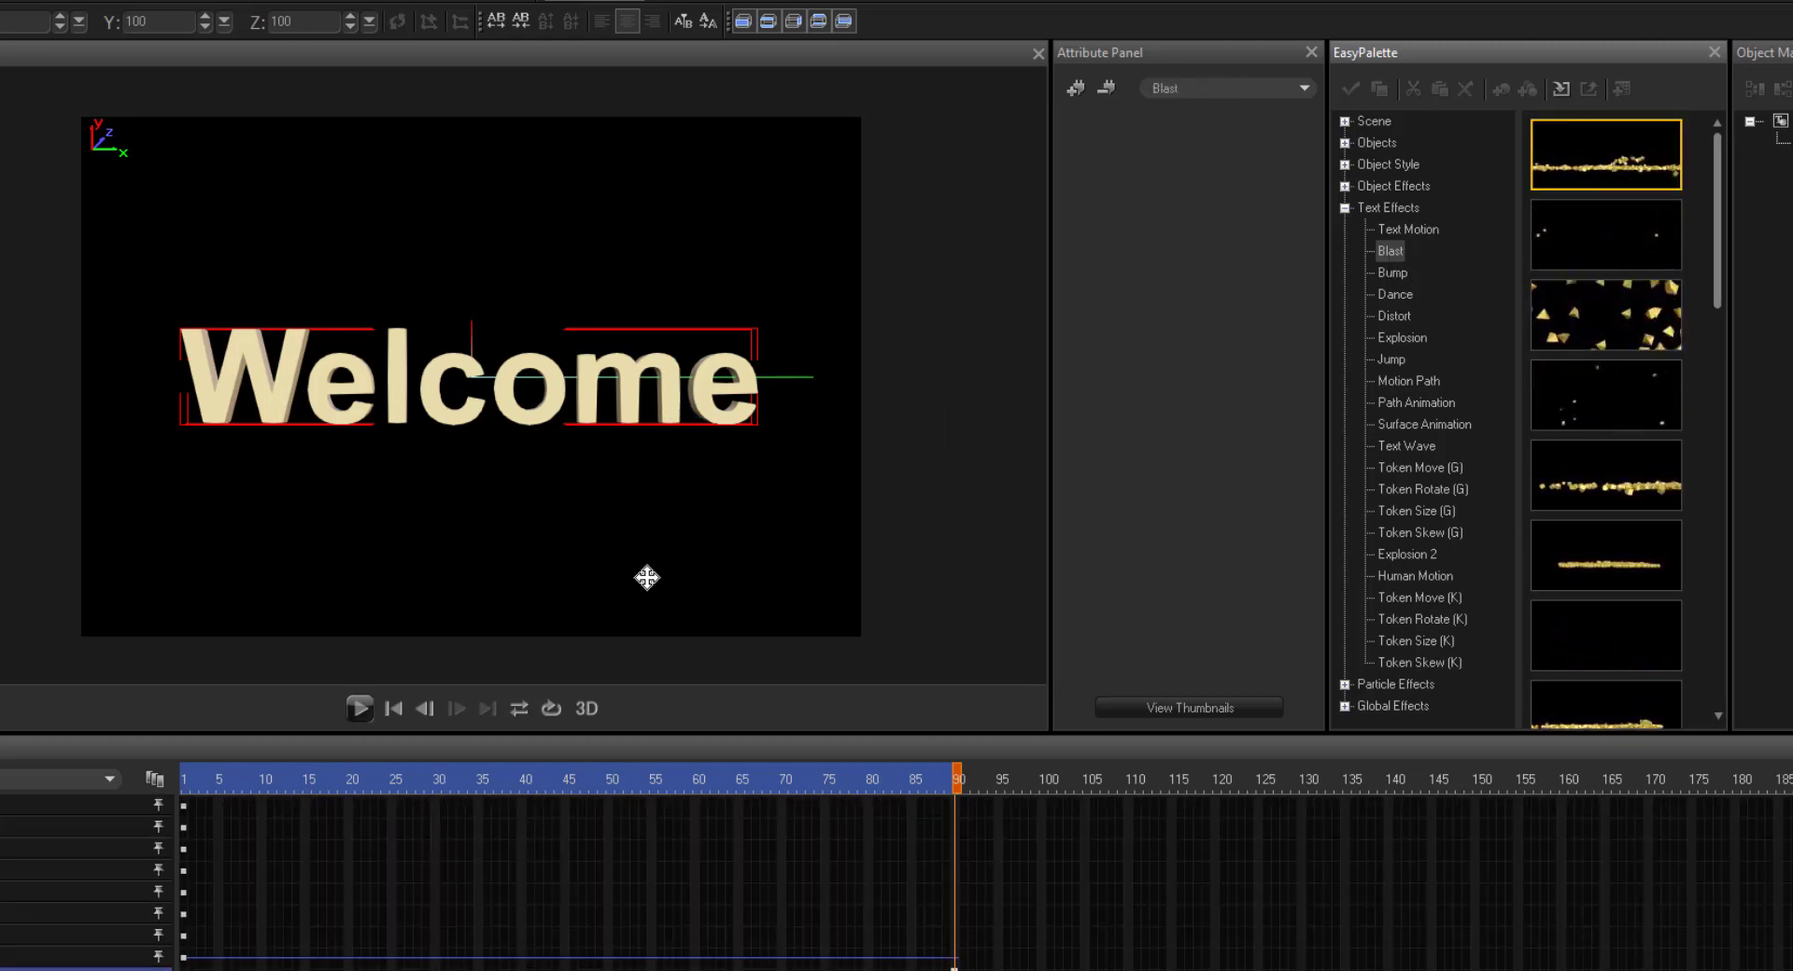
pyautogui.click(361, 708)
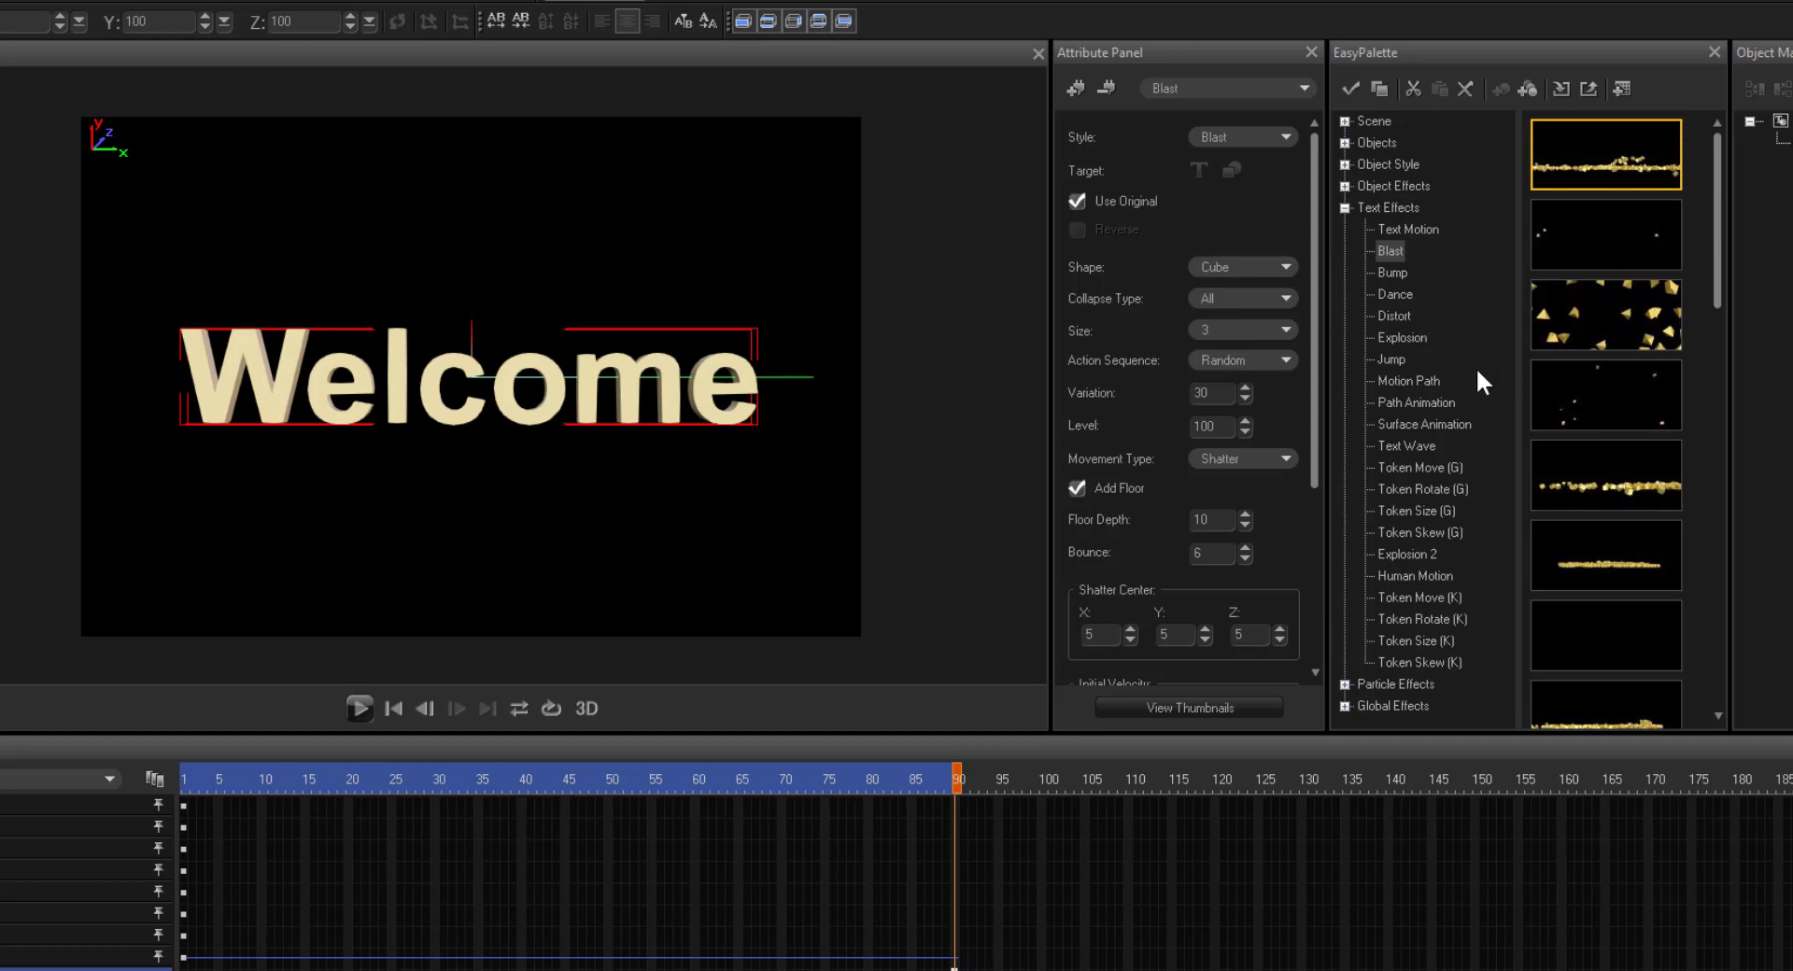
# - Apply the third Blast preset to the Welcome text and play the animation
pyautogui.click(1647, 325)
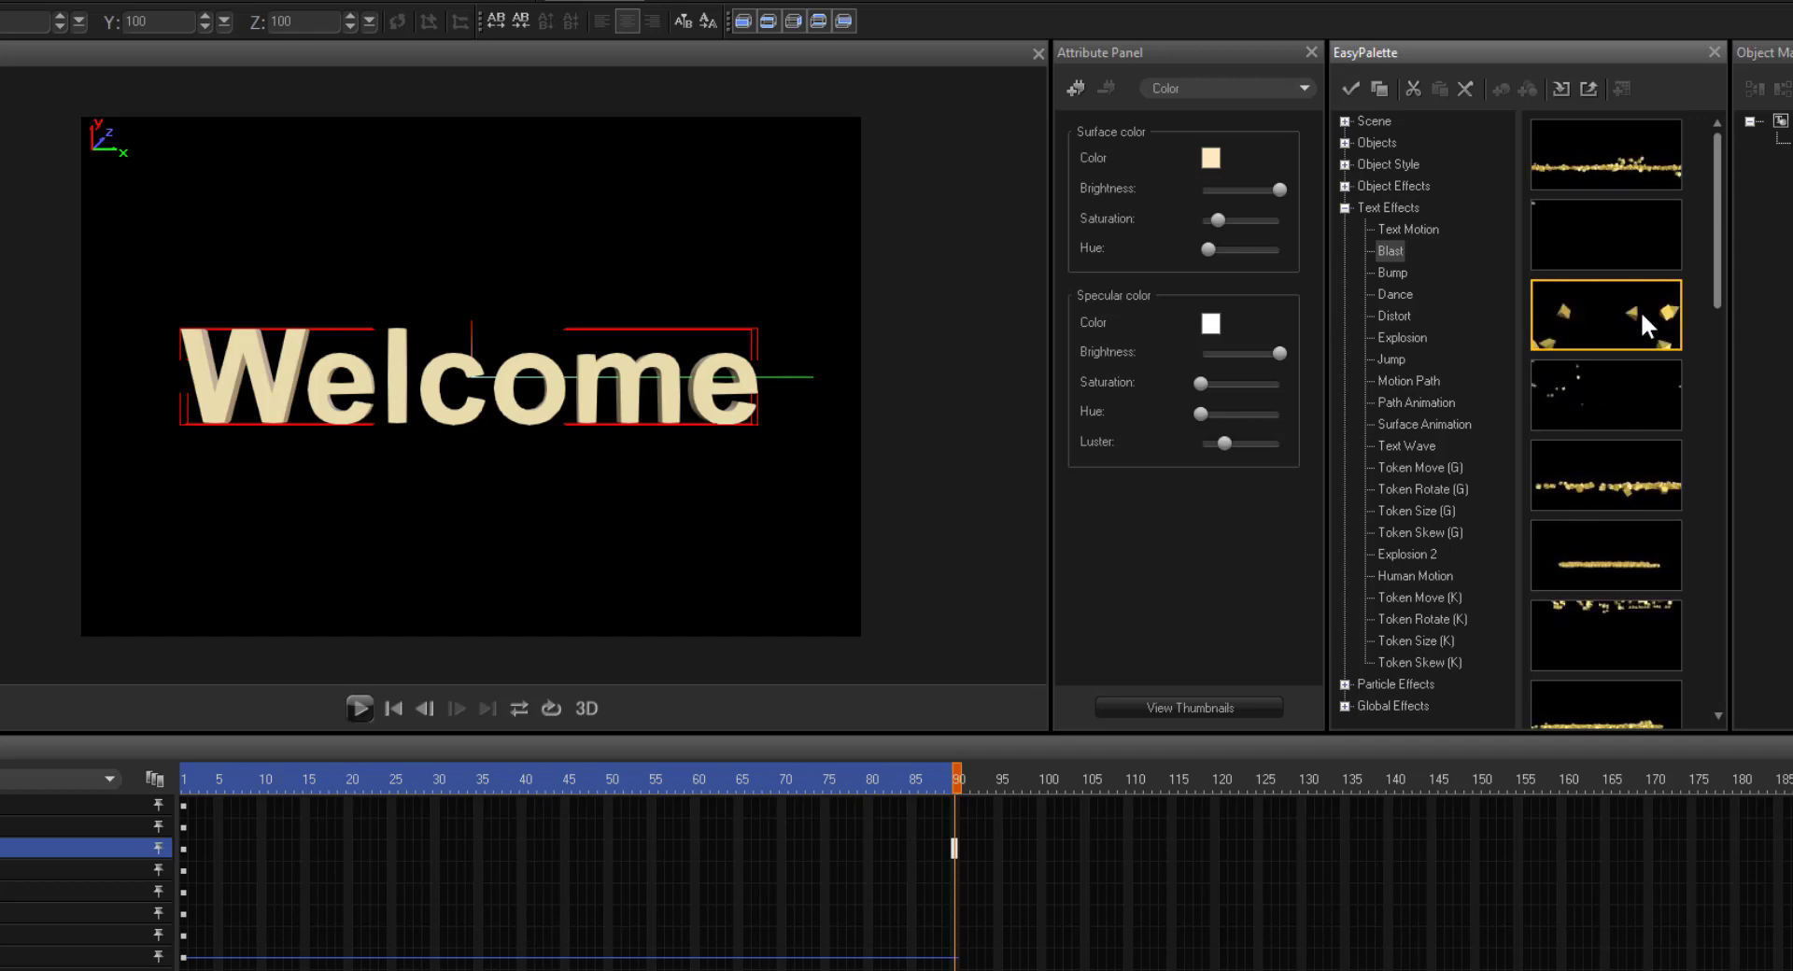
pyautogui.moveTo(1640, 317); pyautogui.dragTo(656, 440)
pyautogui.click(360, 710)
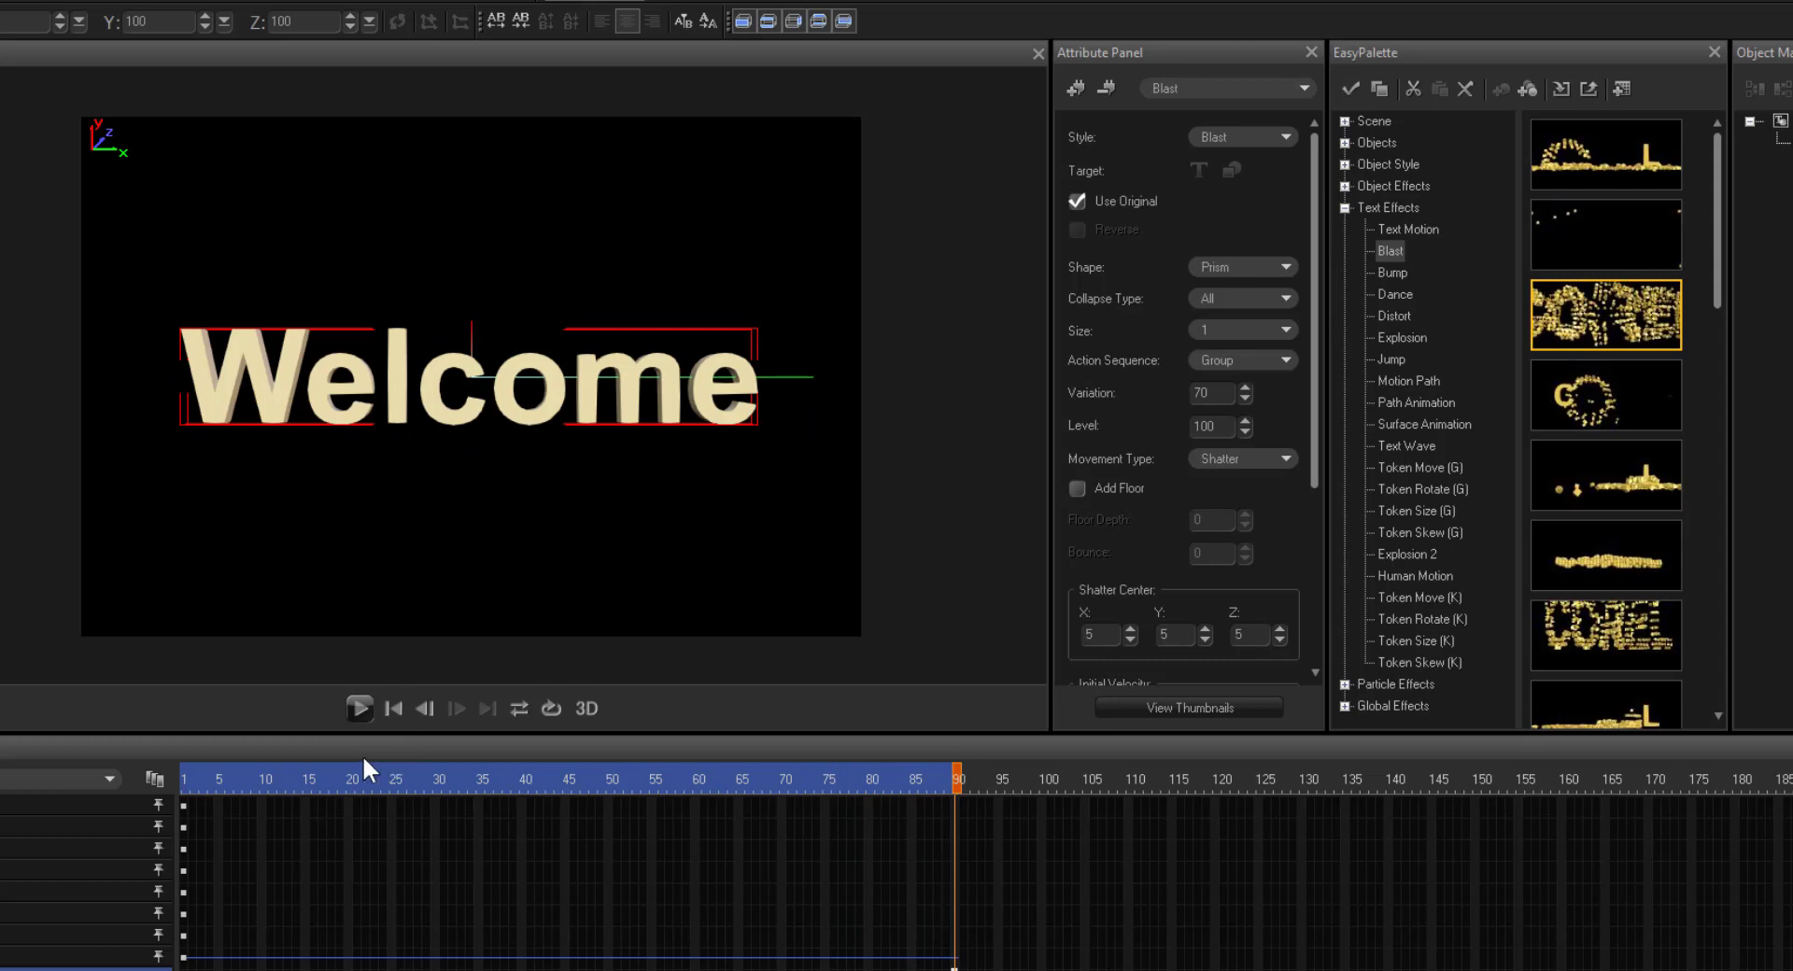
# - Apply the fifth Blast preset to the Welcome text and preview the animation
pyautogui.click(954, 848)
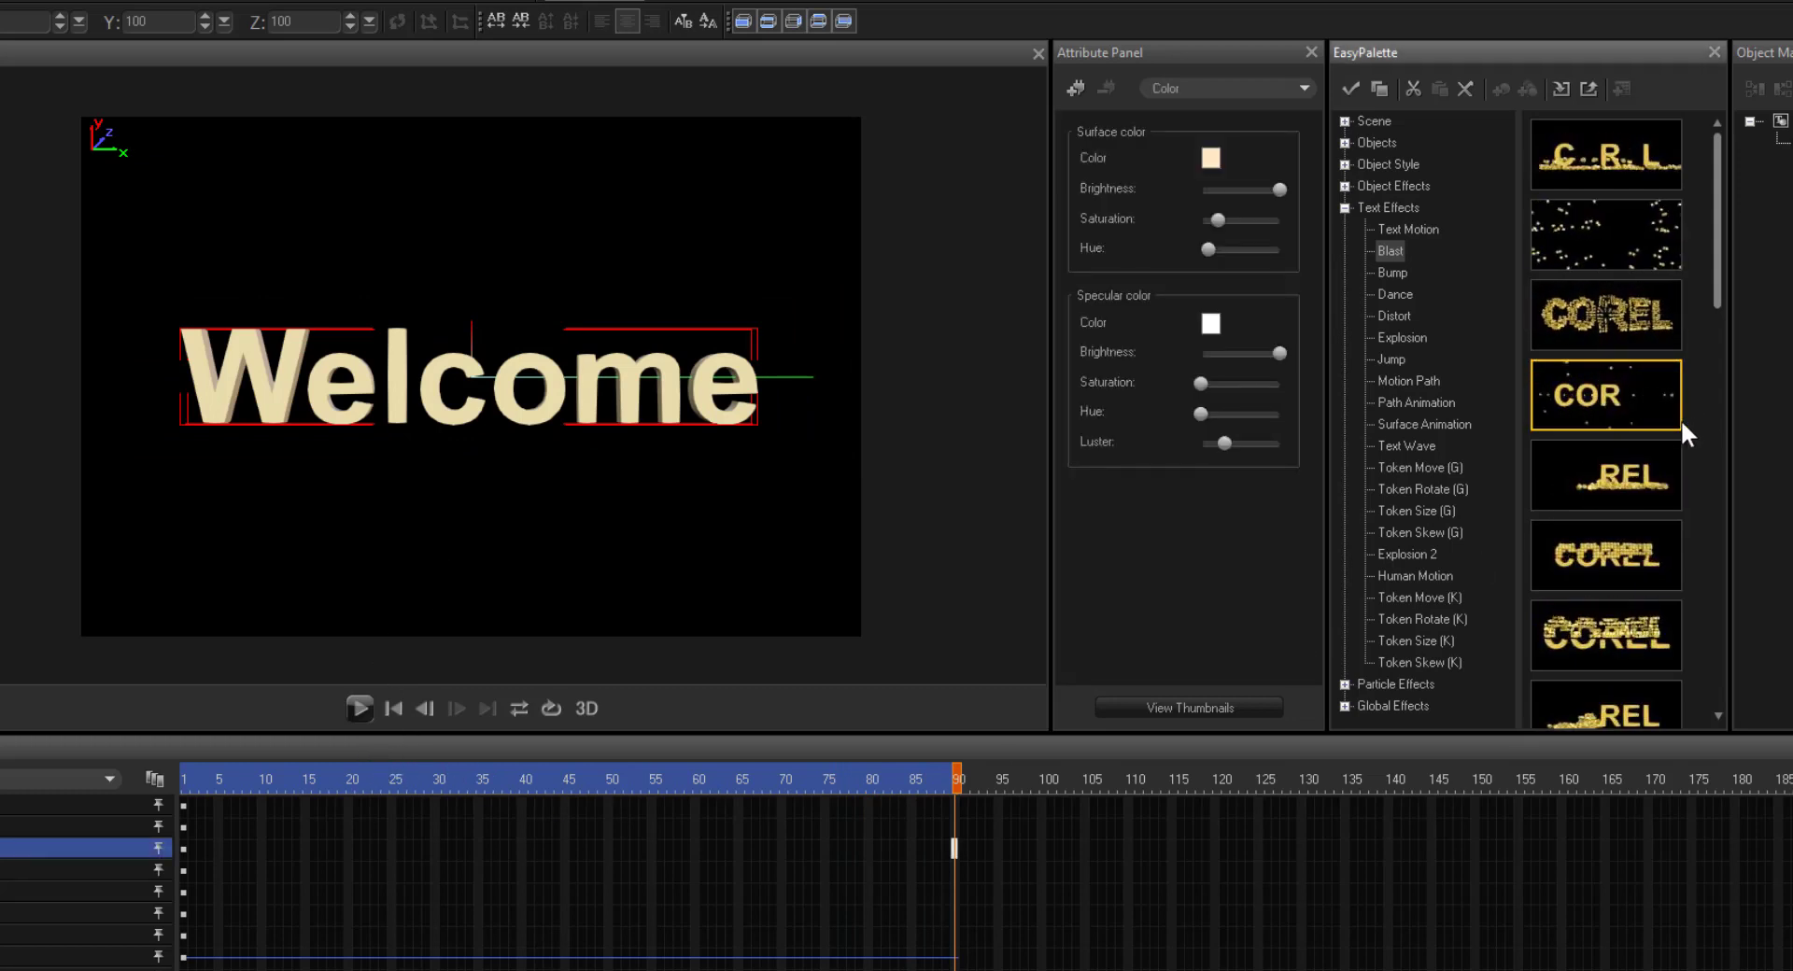
pyautogui.moveTo(1651, 418); pyautogui.dragTo(799, 439)
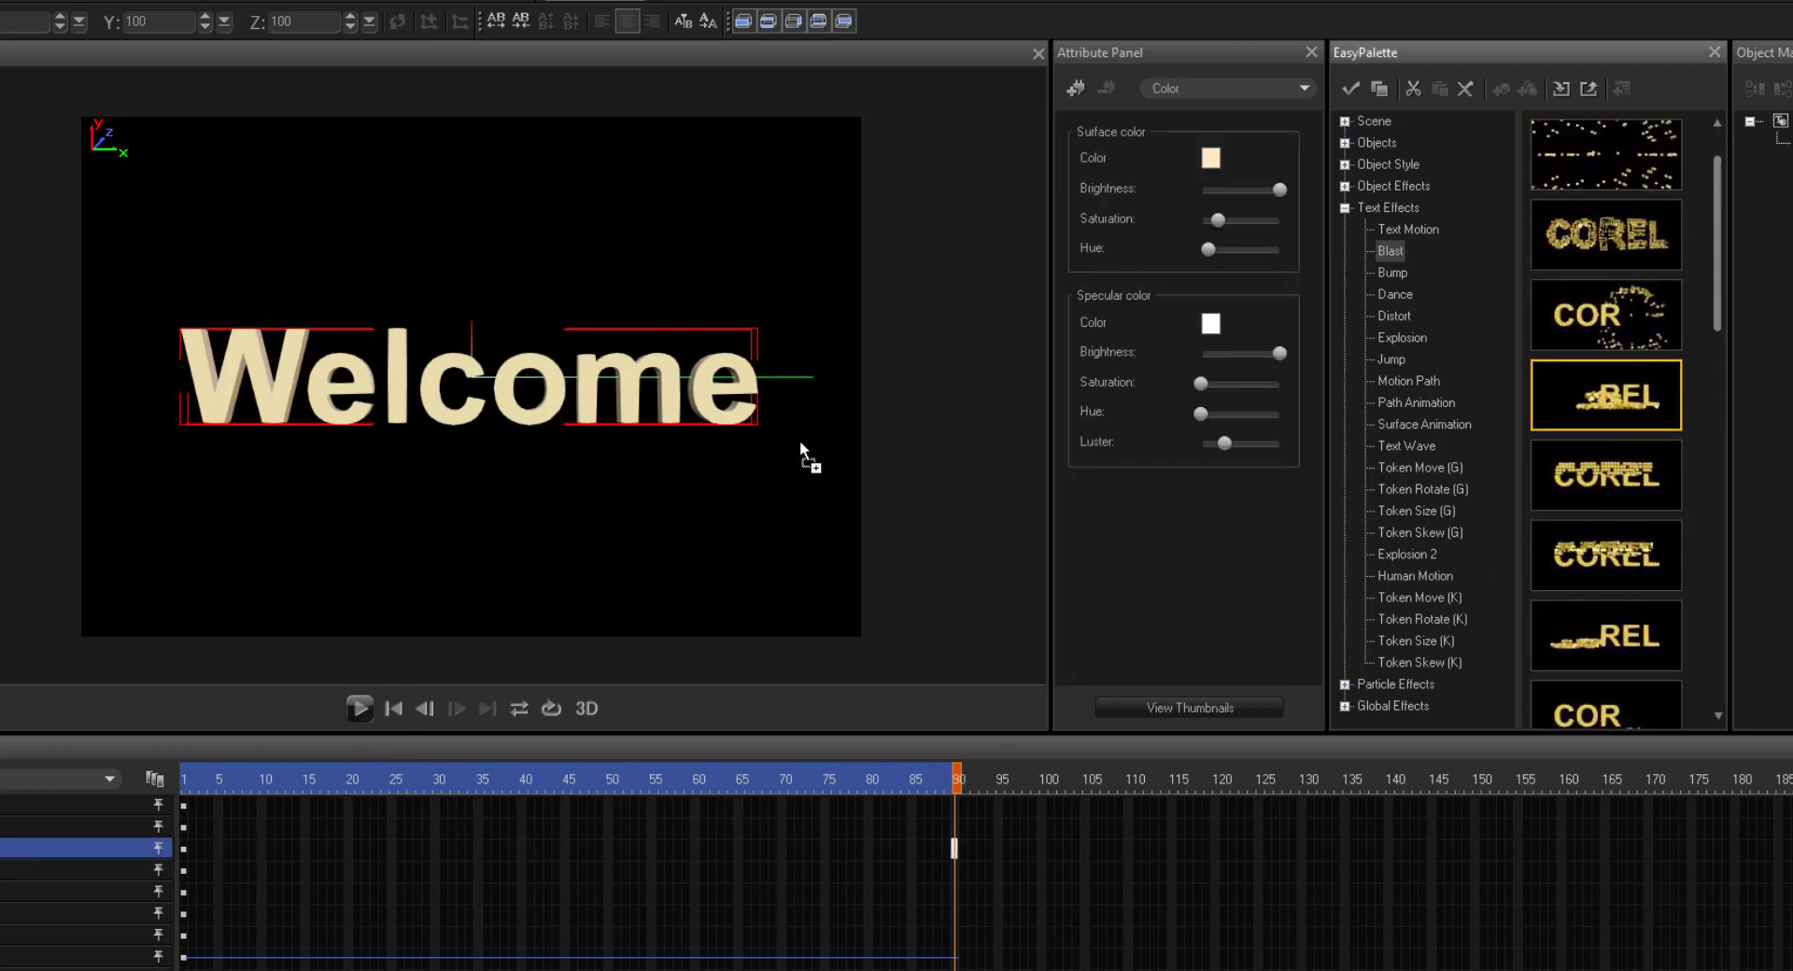
pyautogui.moveTo(680, 405); pyautogui.dragTo(669, 399)
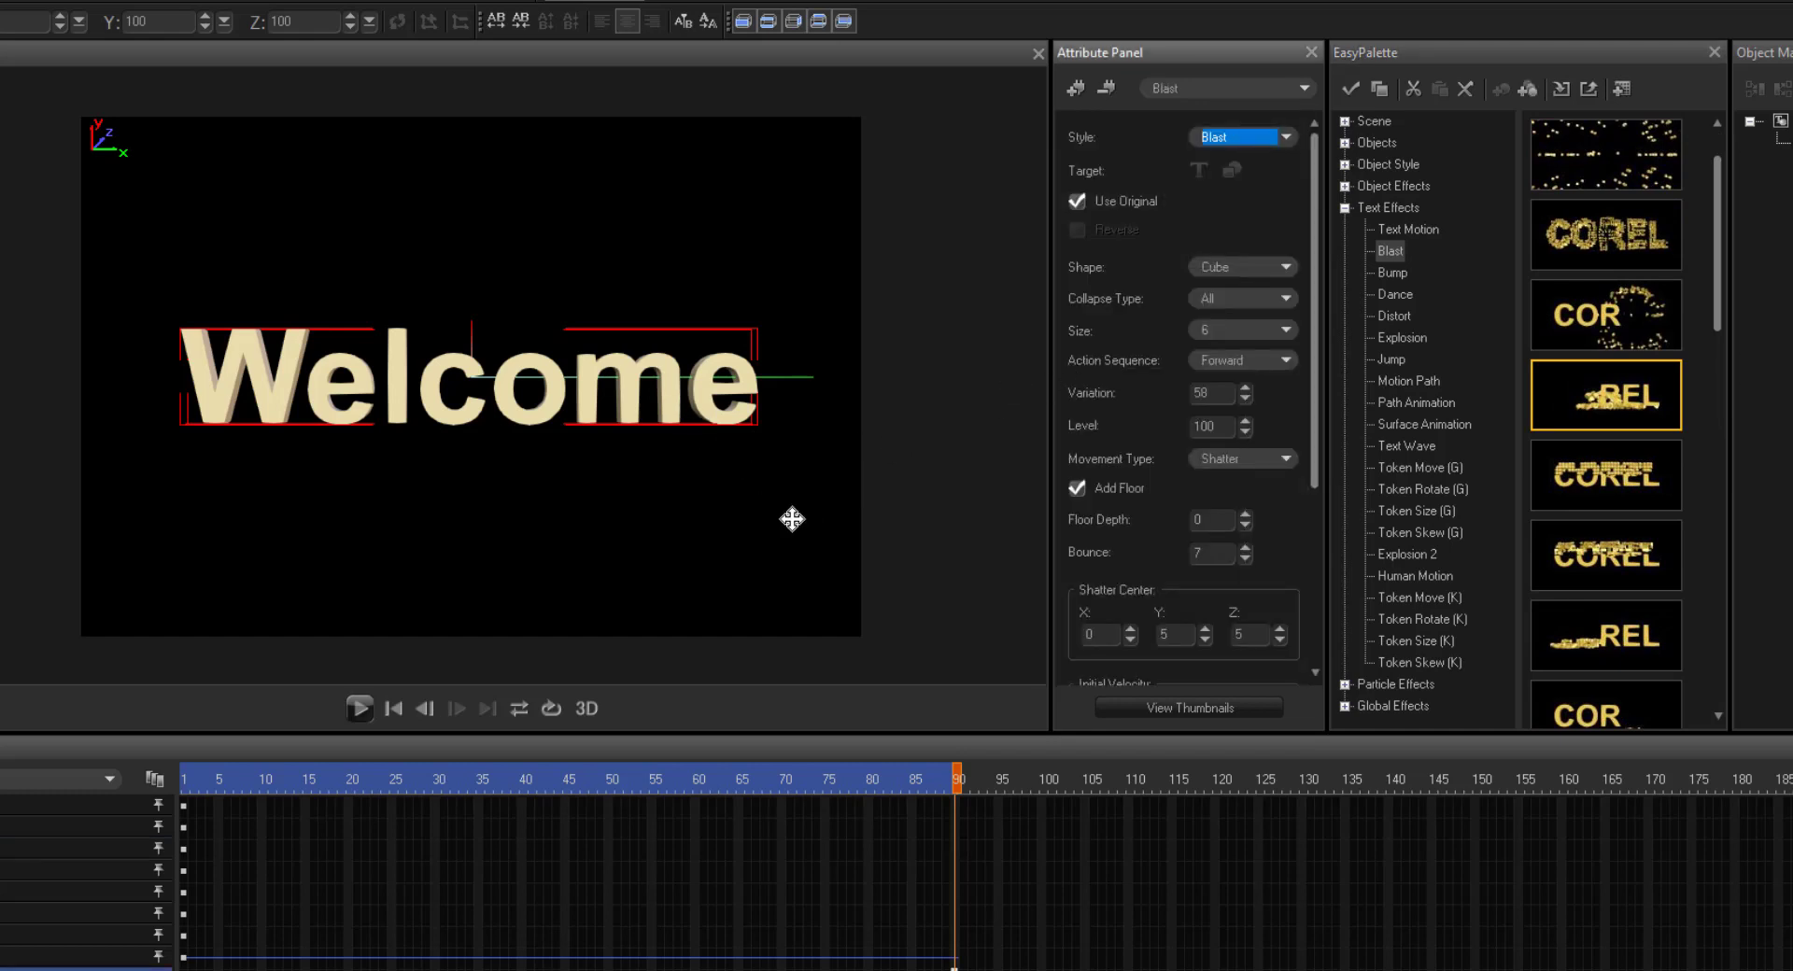
pyautogui.click(360, 708)
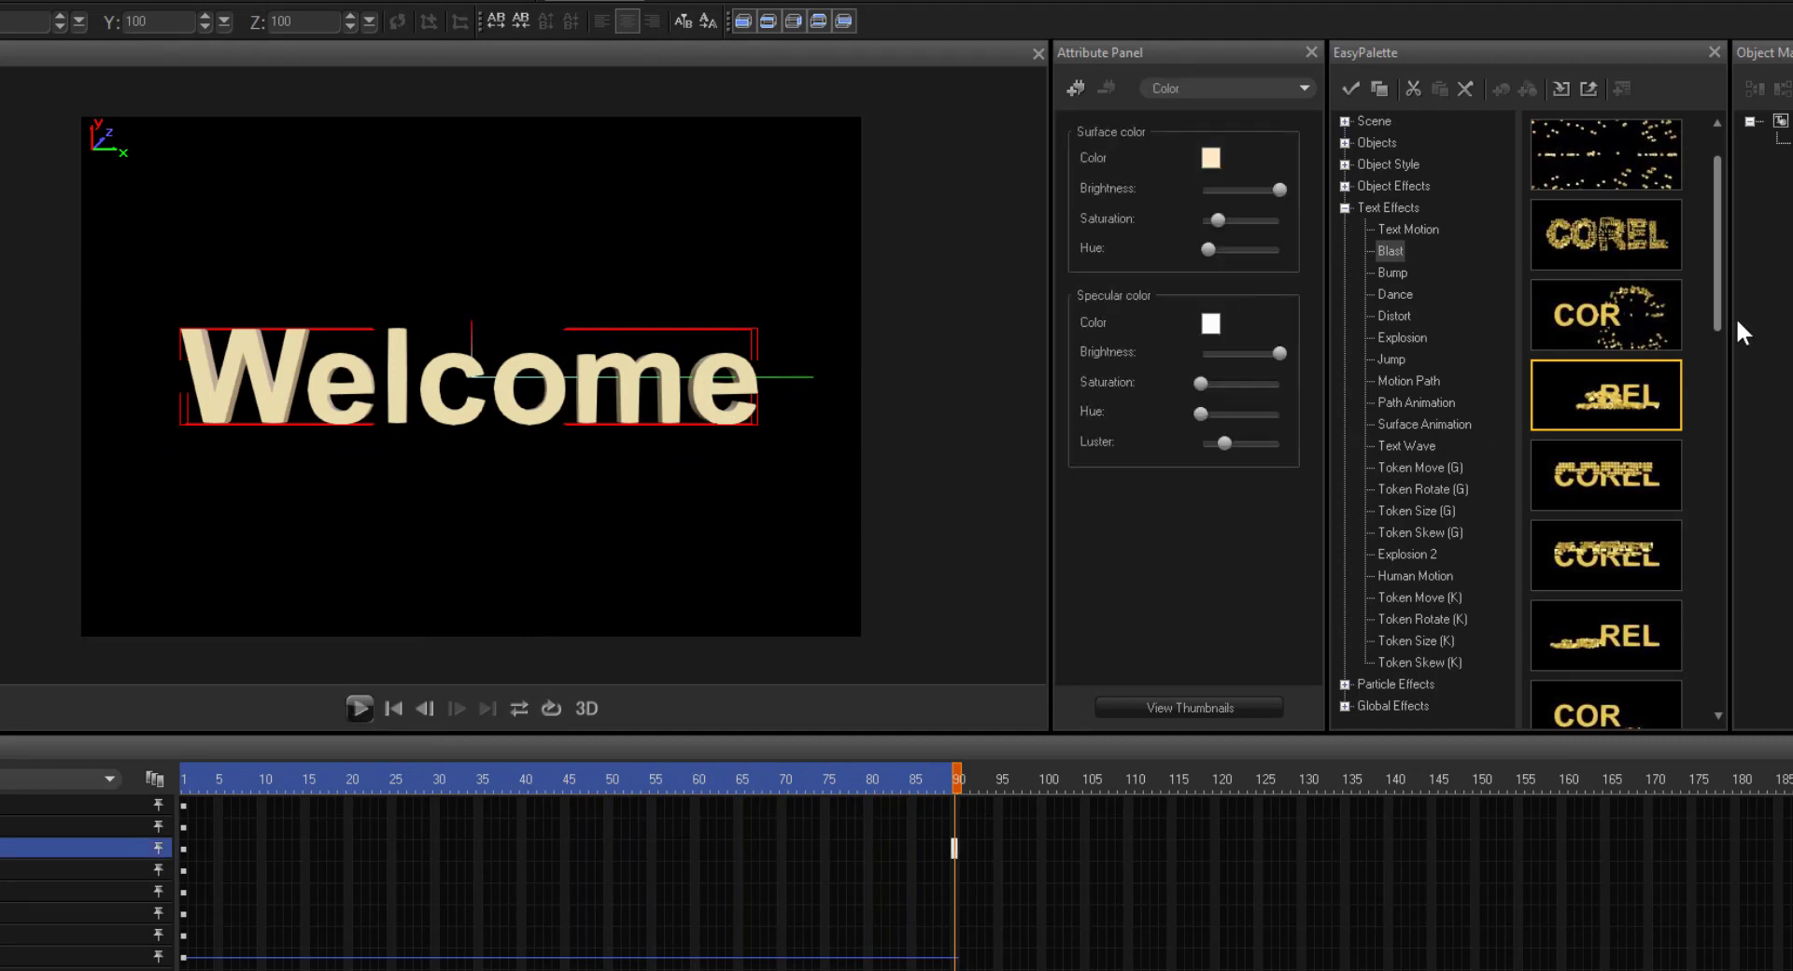
# - Try the third-to-last Blast preset on the Welcome text and play the animation
pyautogui.moveTo(1718, 304); pyautogui.dragTo(1696, 640)
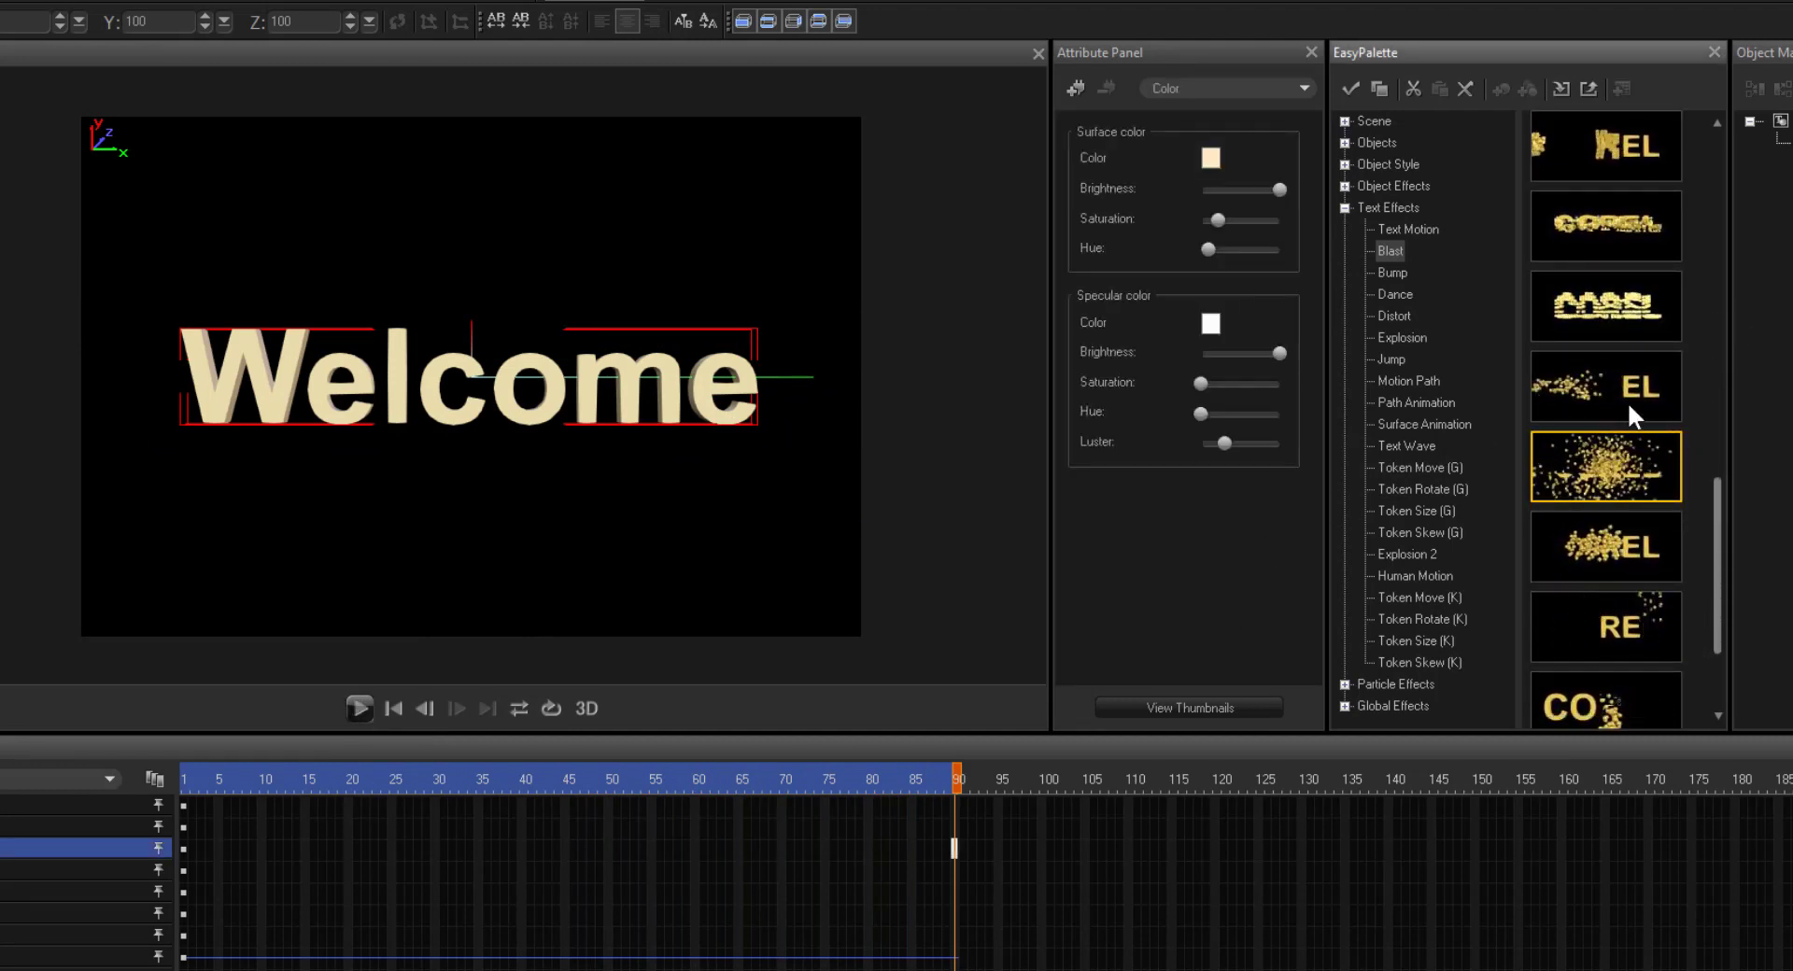
pyautogui.moveTo(1714, 558); pyautogui.dragTo(1719, 641)
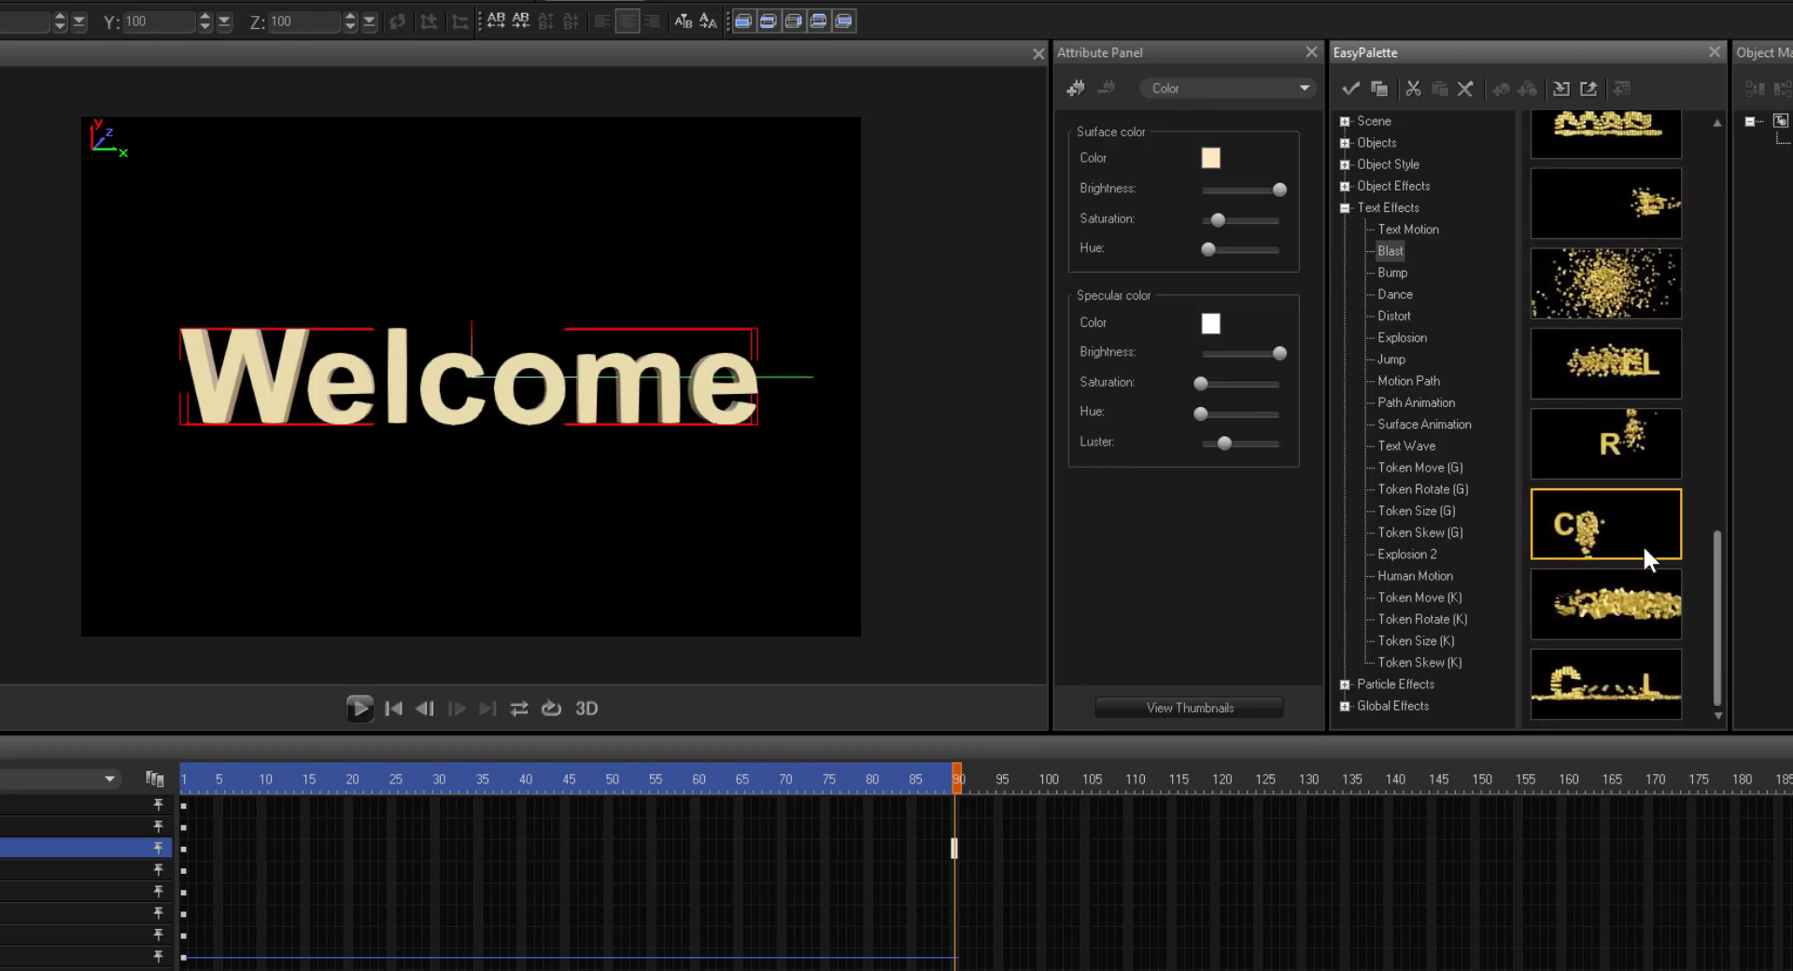
pyautogui.moveTo(1637, 534); pyautogui.dragTo(747, 476)
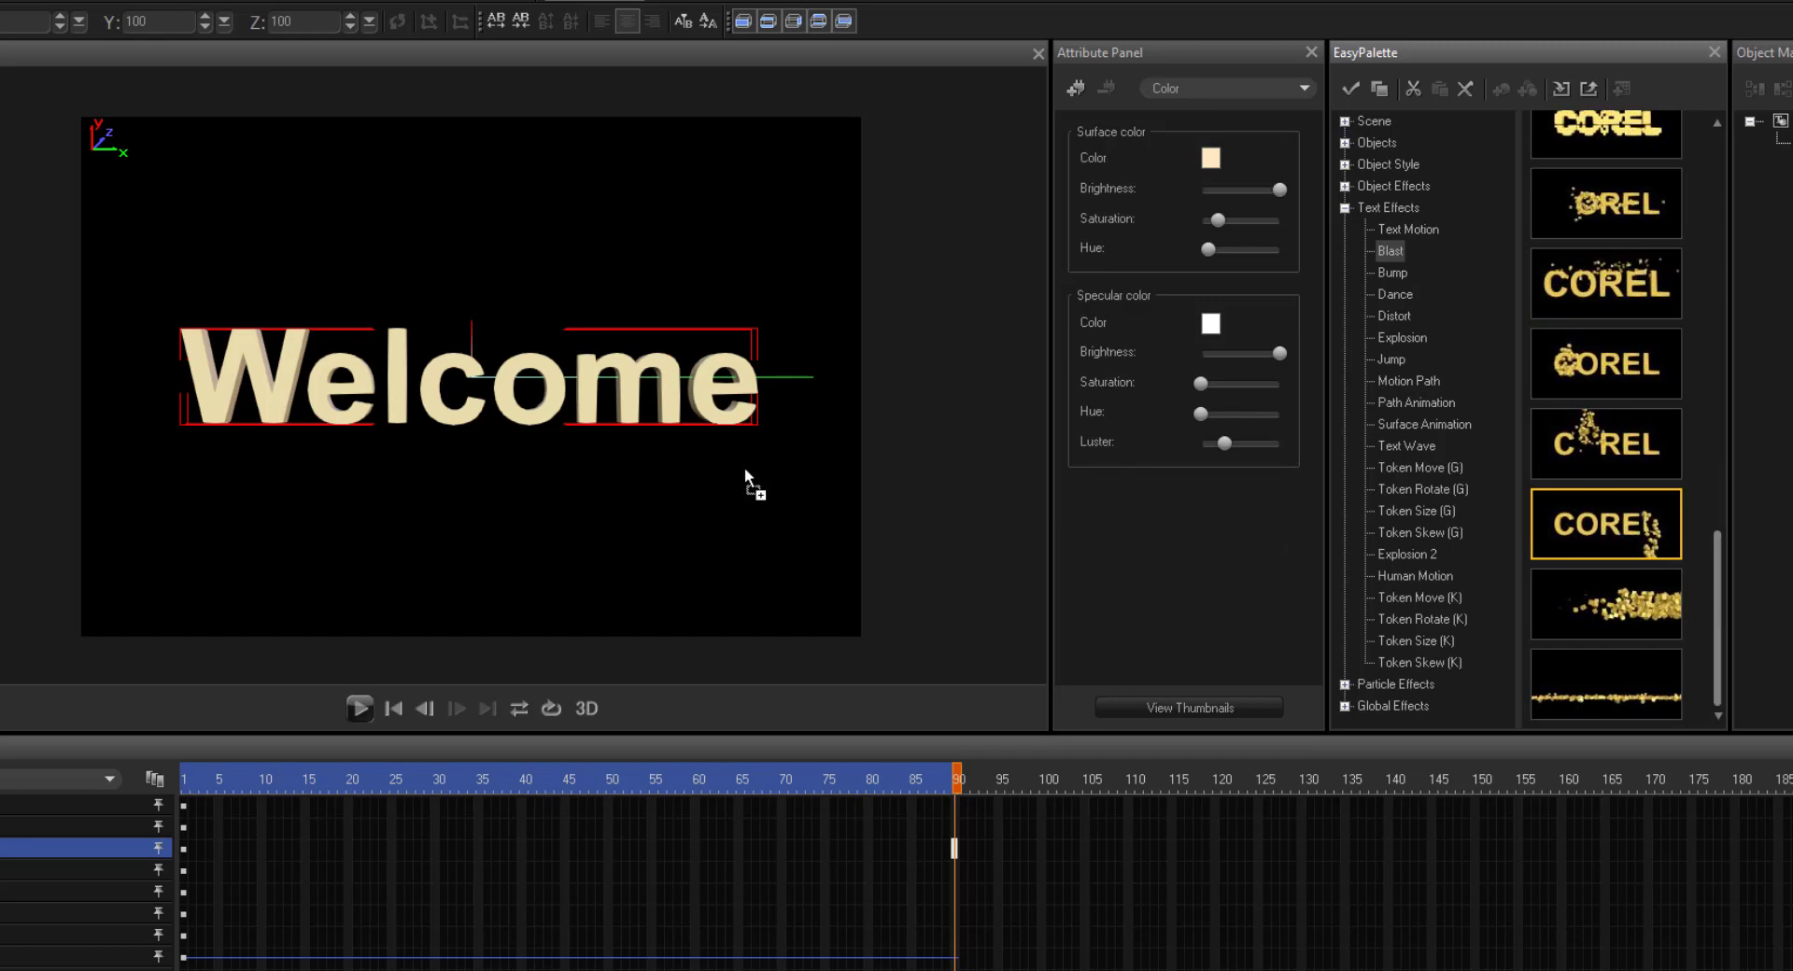
pyautogui.moveTo(646, 425); pyautogui.dragTo(644, 429)
pyautogui.click(355, 709)
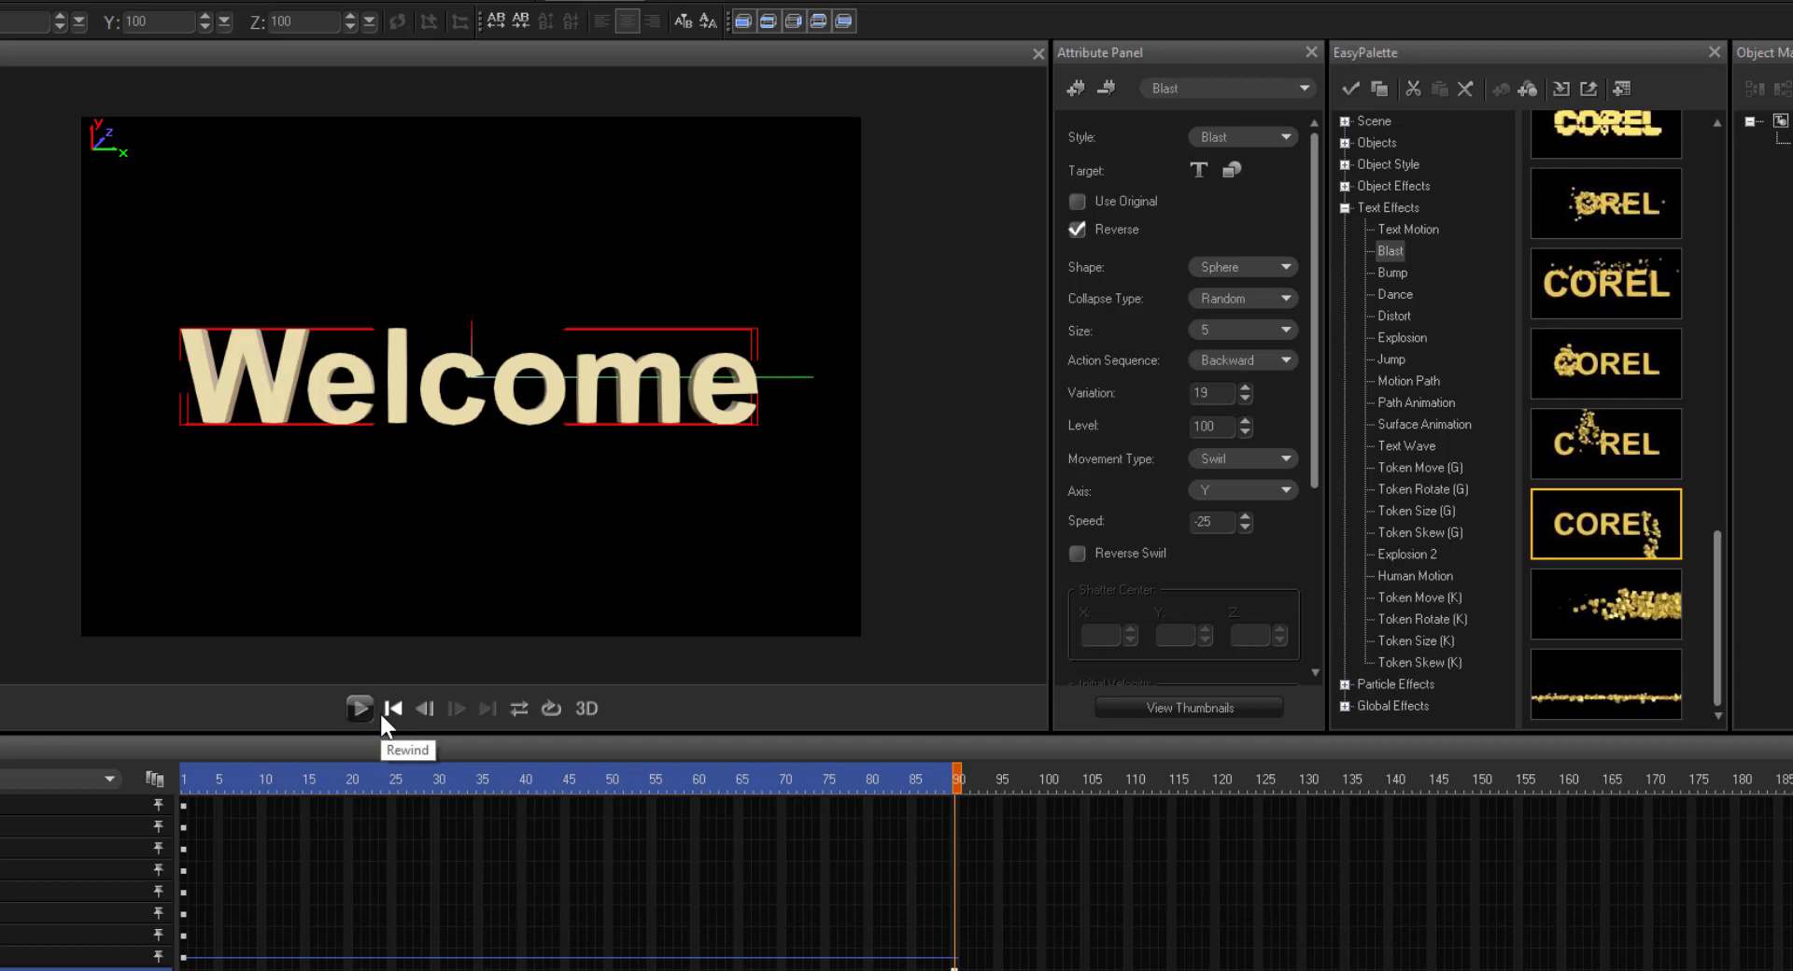
# - Try the pointing-hand Bump preset on the Welcome text with a playback, and undo it
pyautogui.moveTo(1727, 644); pyautogui.dragTo(1766, 319)
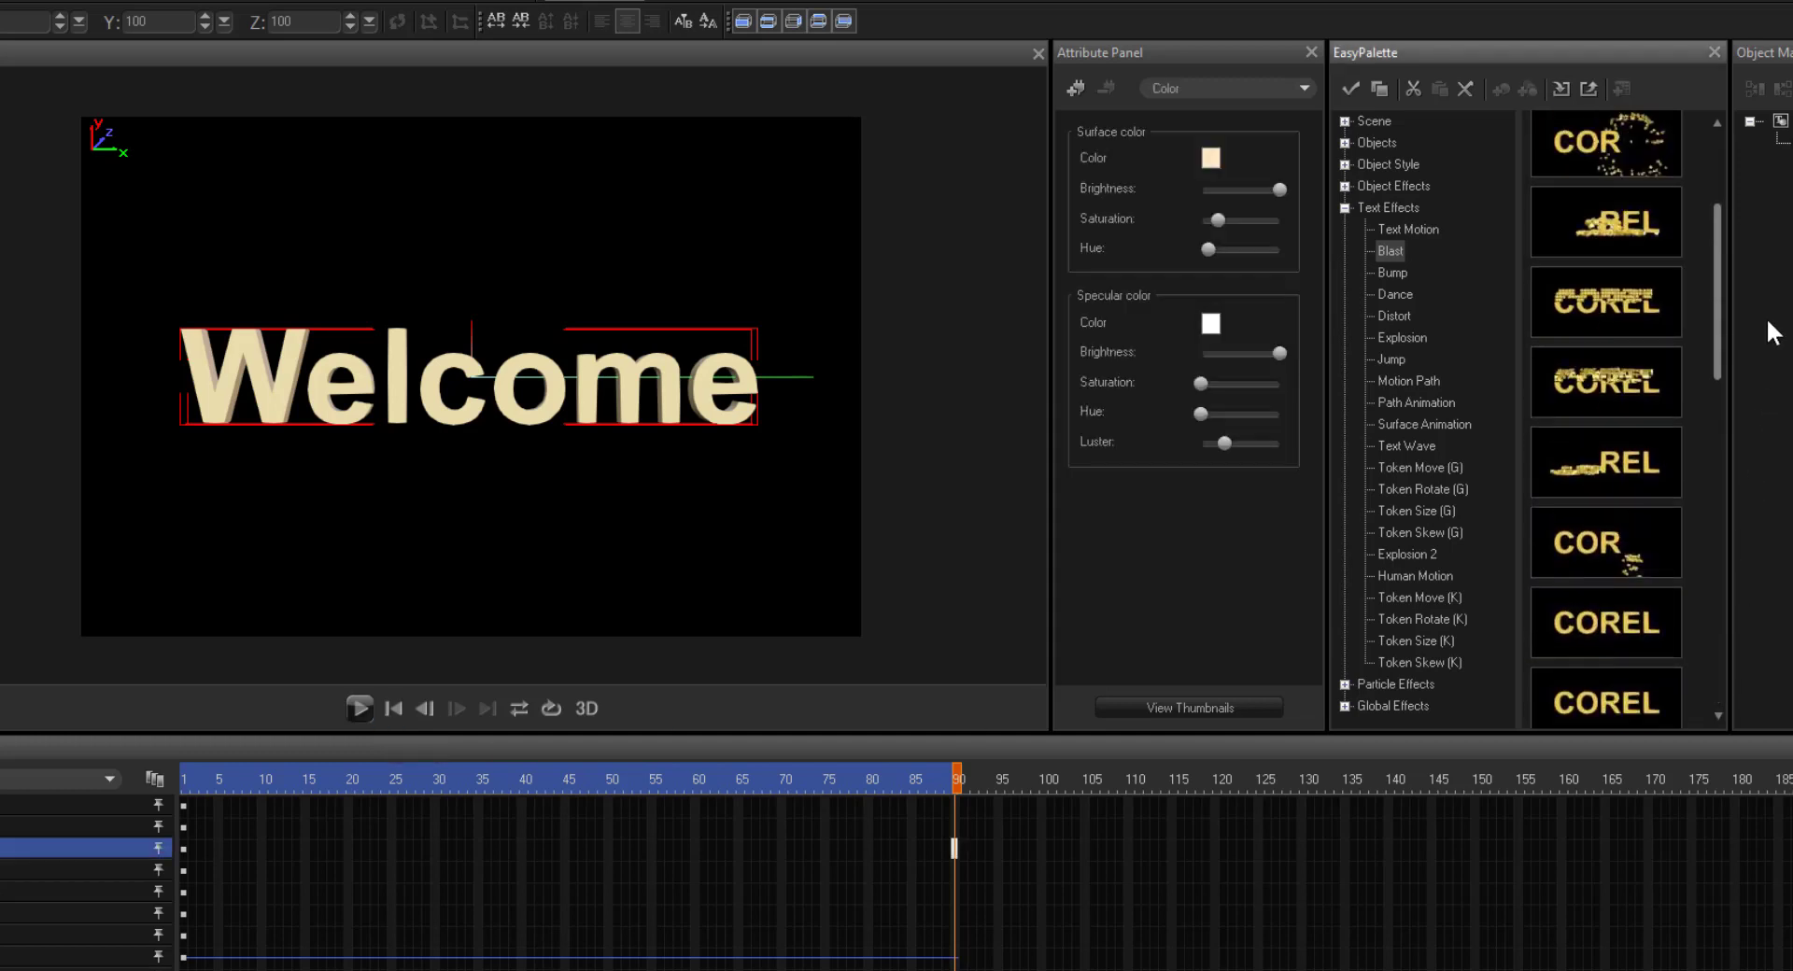
pyautogui.click(1392, 275)
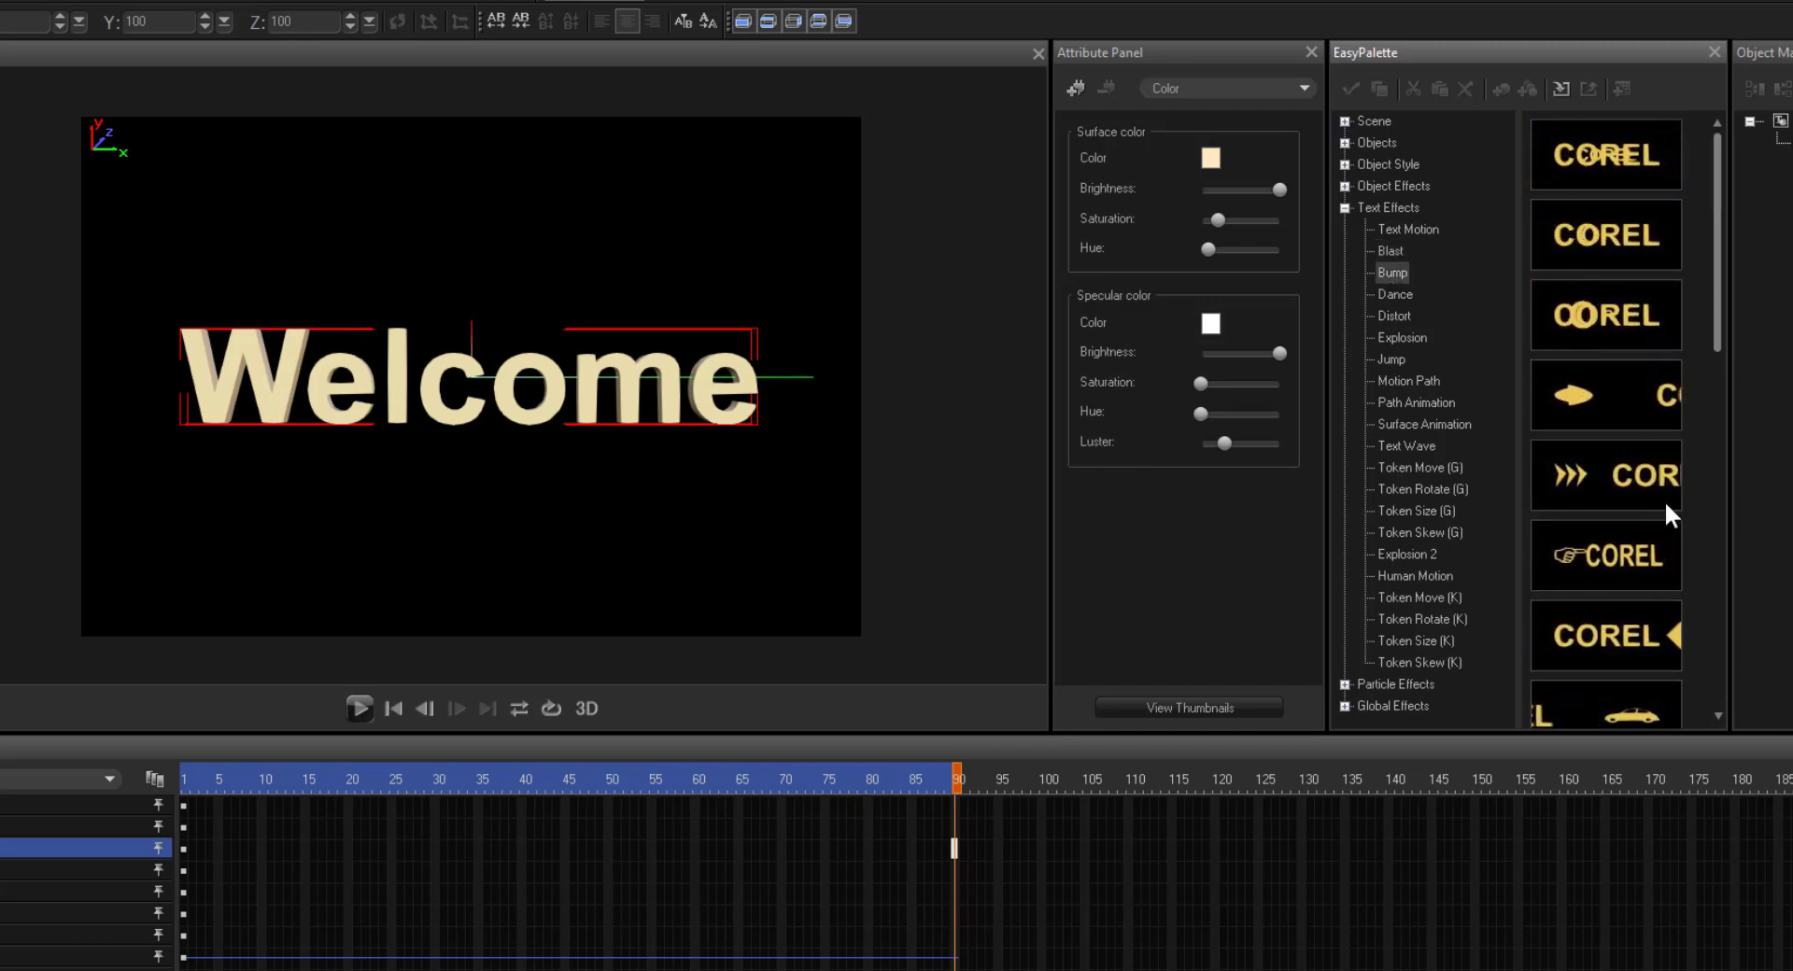
pyautogui.moveTo(674, 439); pyautogui.dragTo(672, 443)
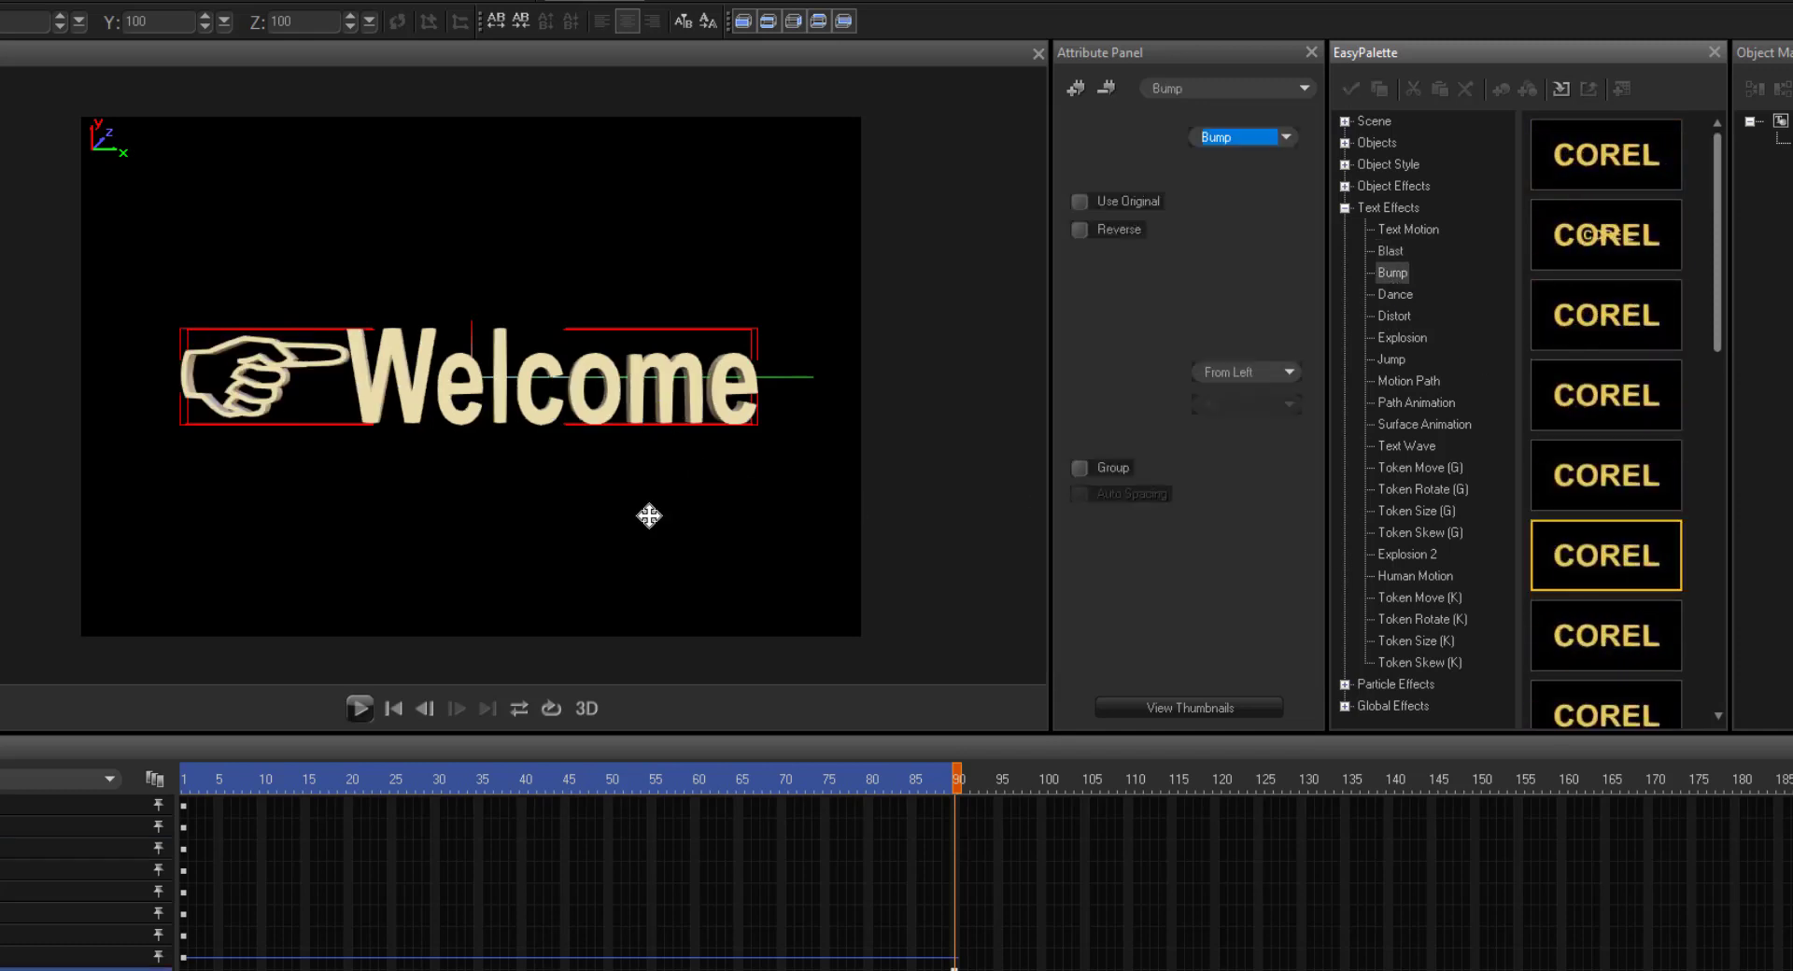
pyautogui.click(364, 705)
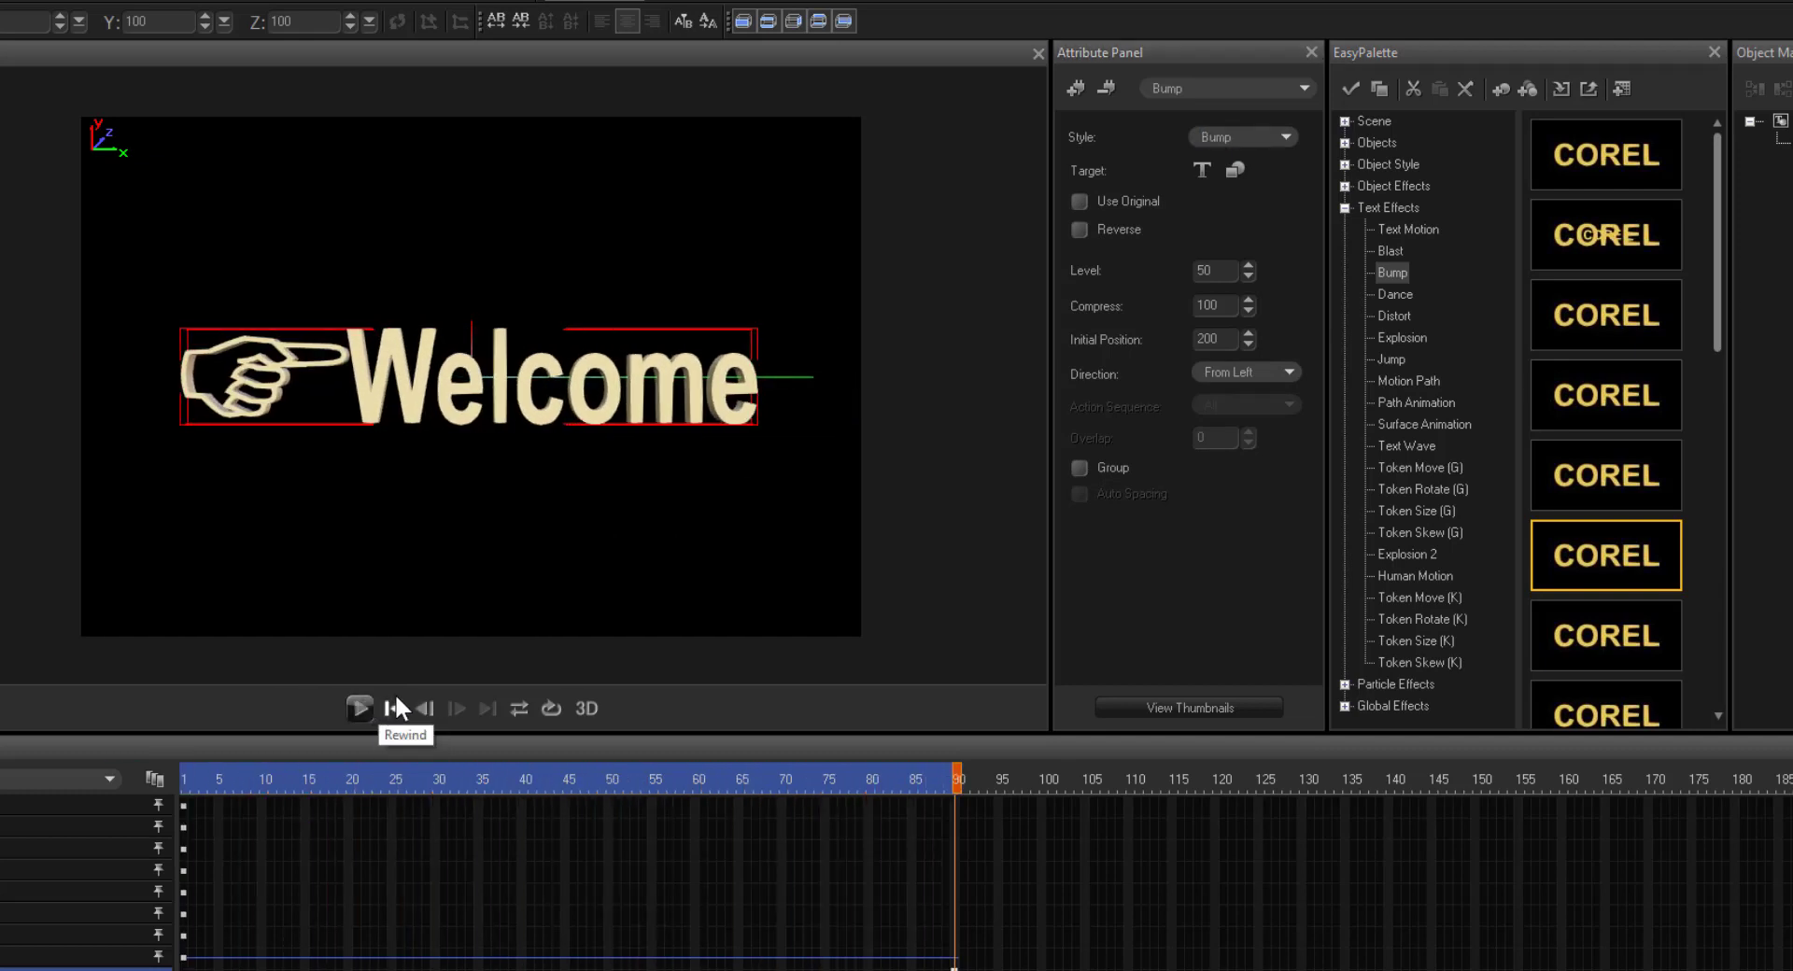
pyautogui.click(1188, 843)
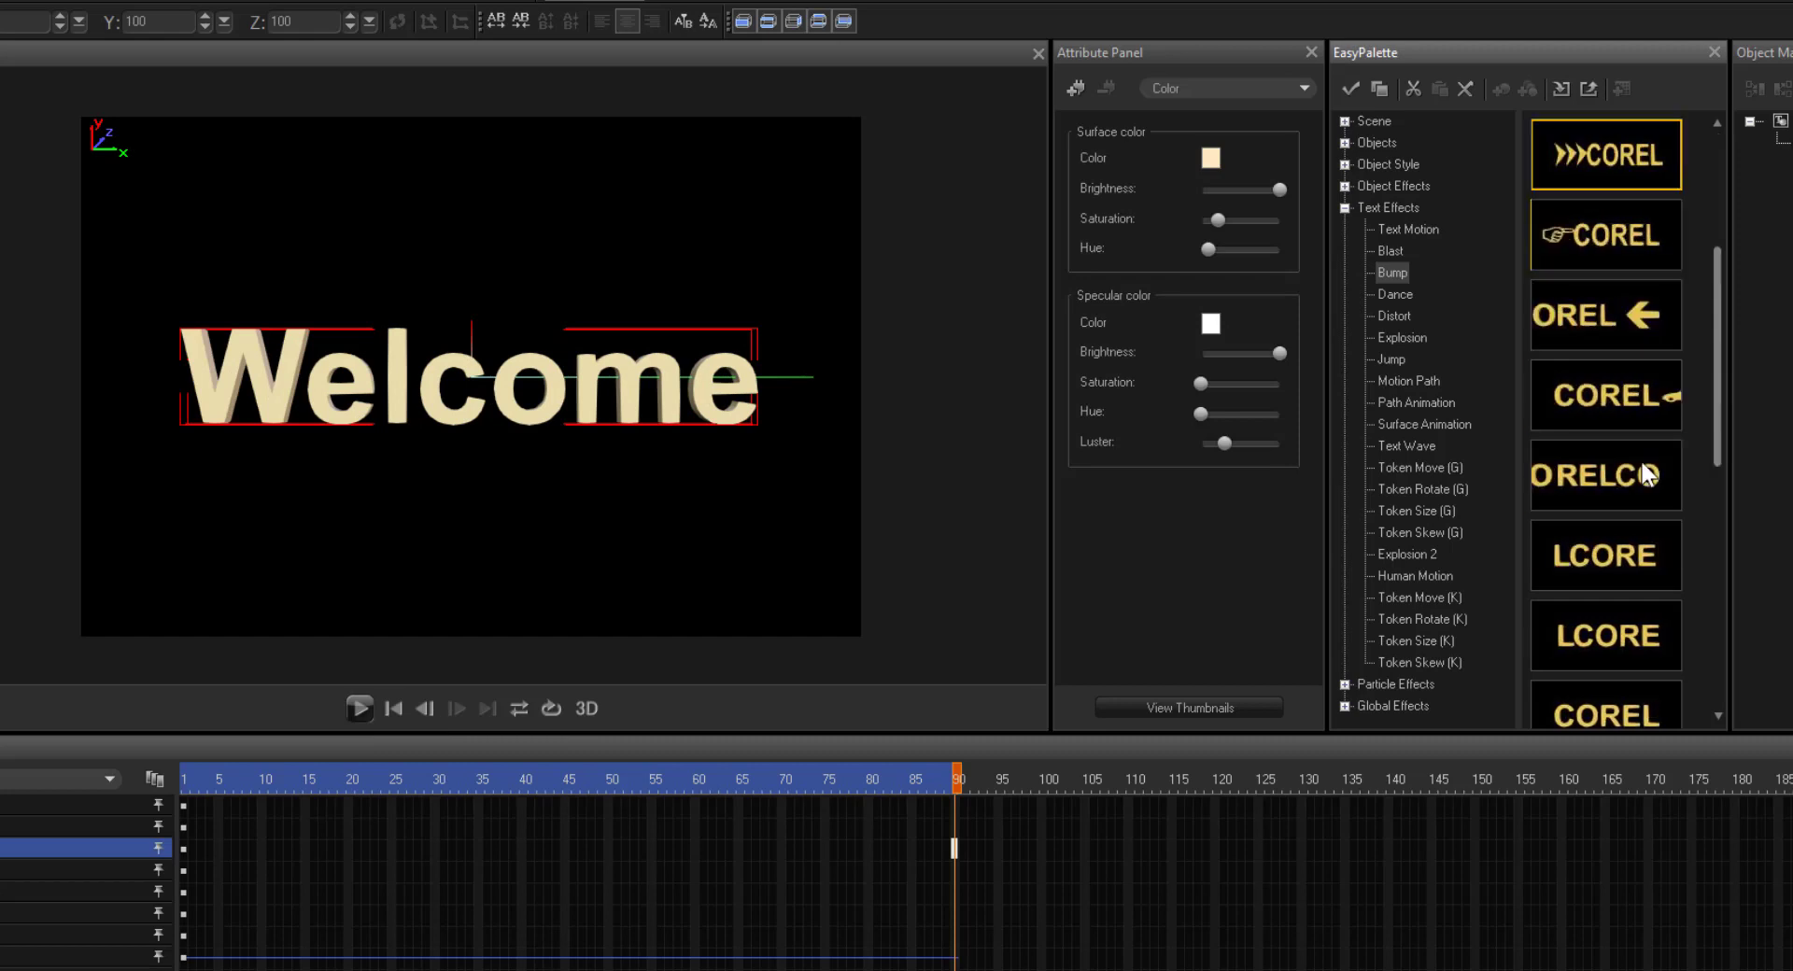
# - Try a grouped From Left Bump preset that keeps the original text on the Welcome text, and play the animation
pyautogui.scroll(-5, 1610, 518)
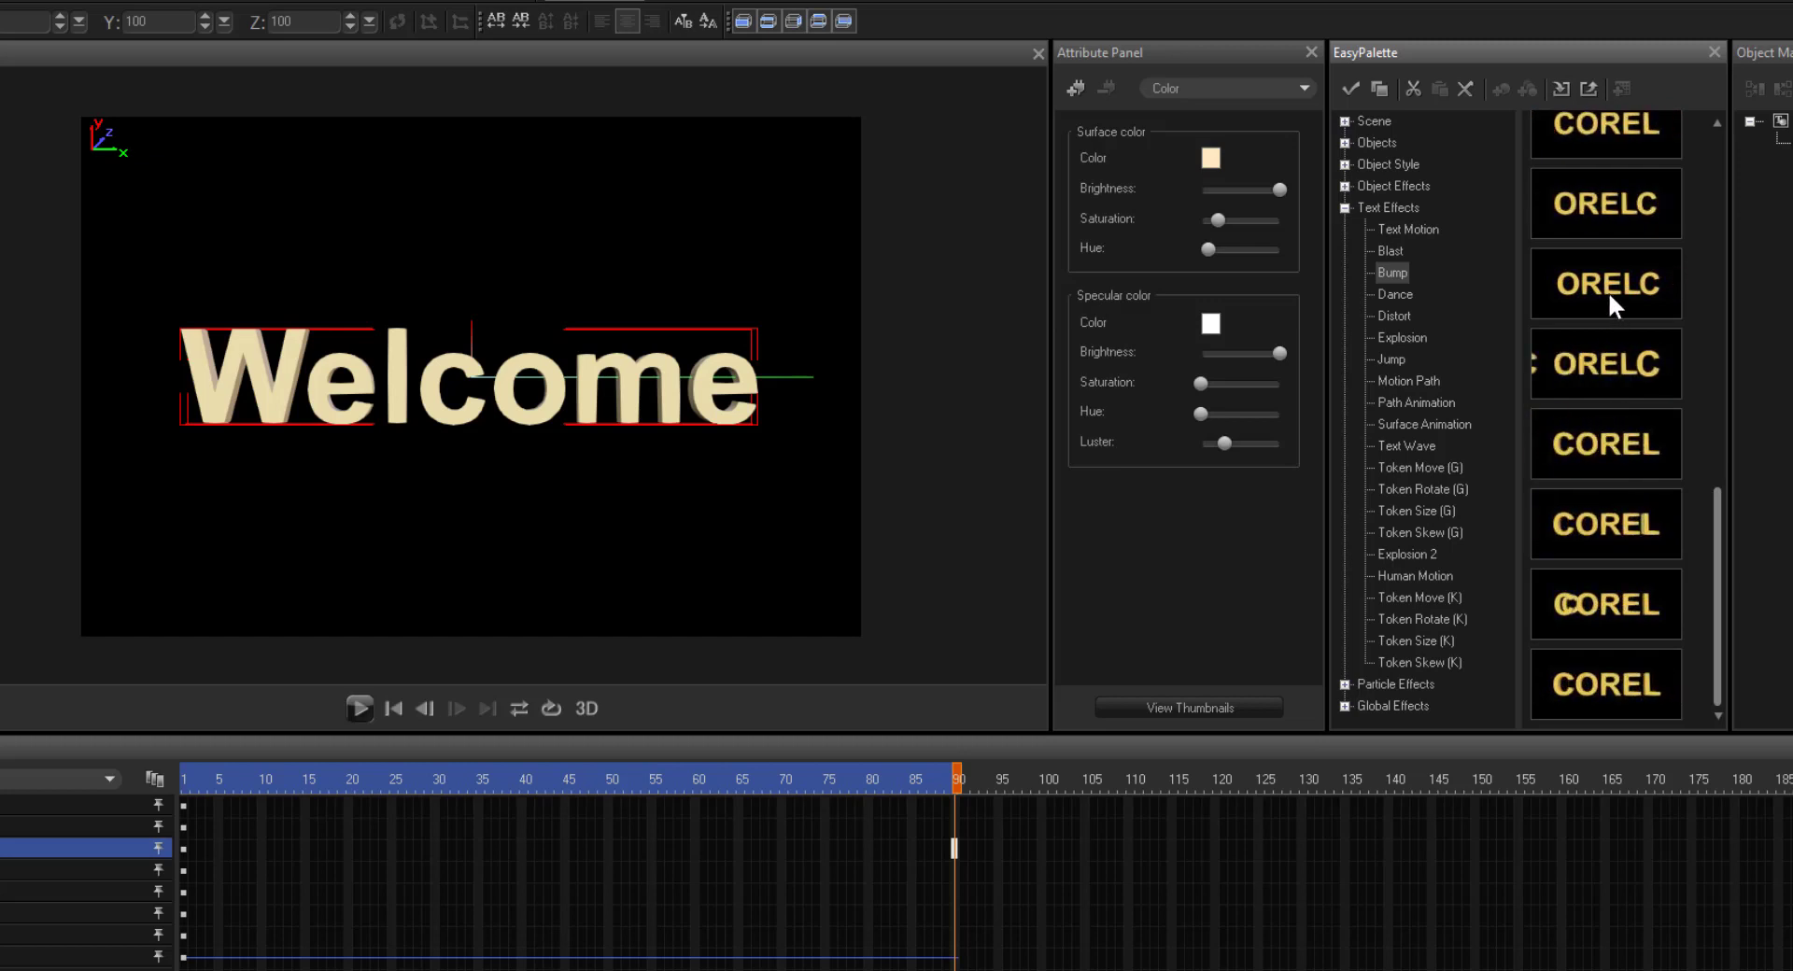
pyautogui.scroll(3, 1608, 293)
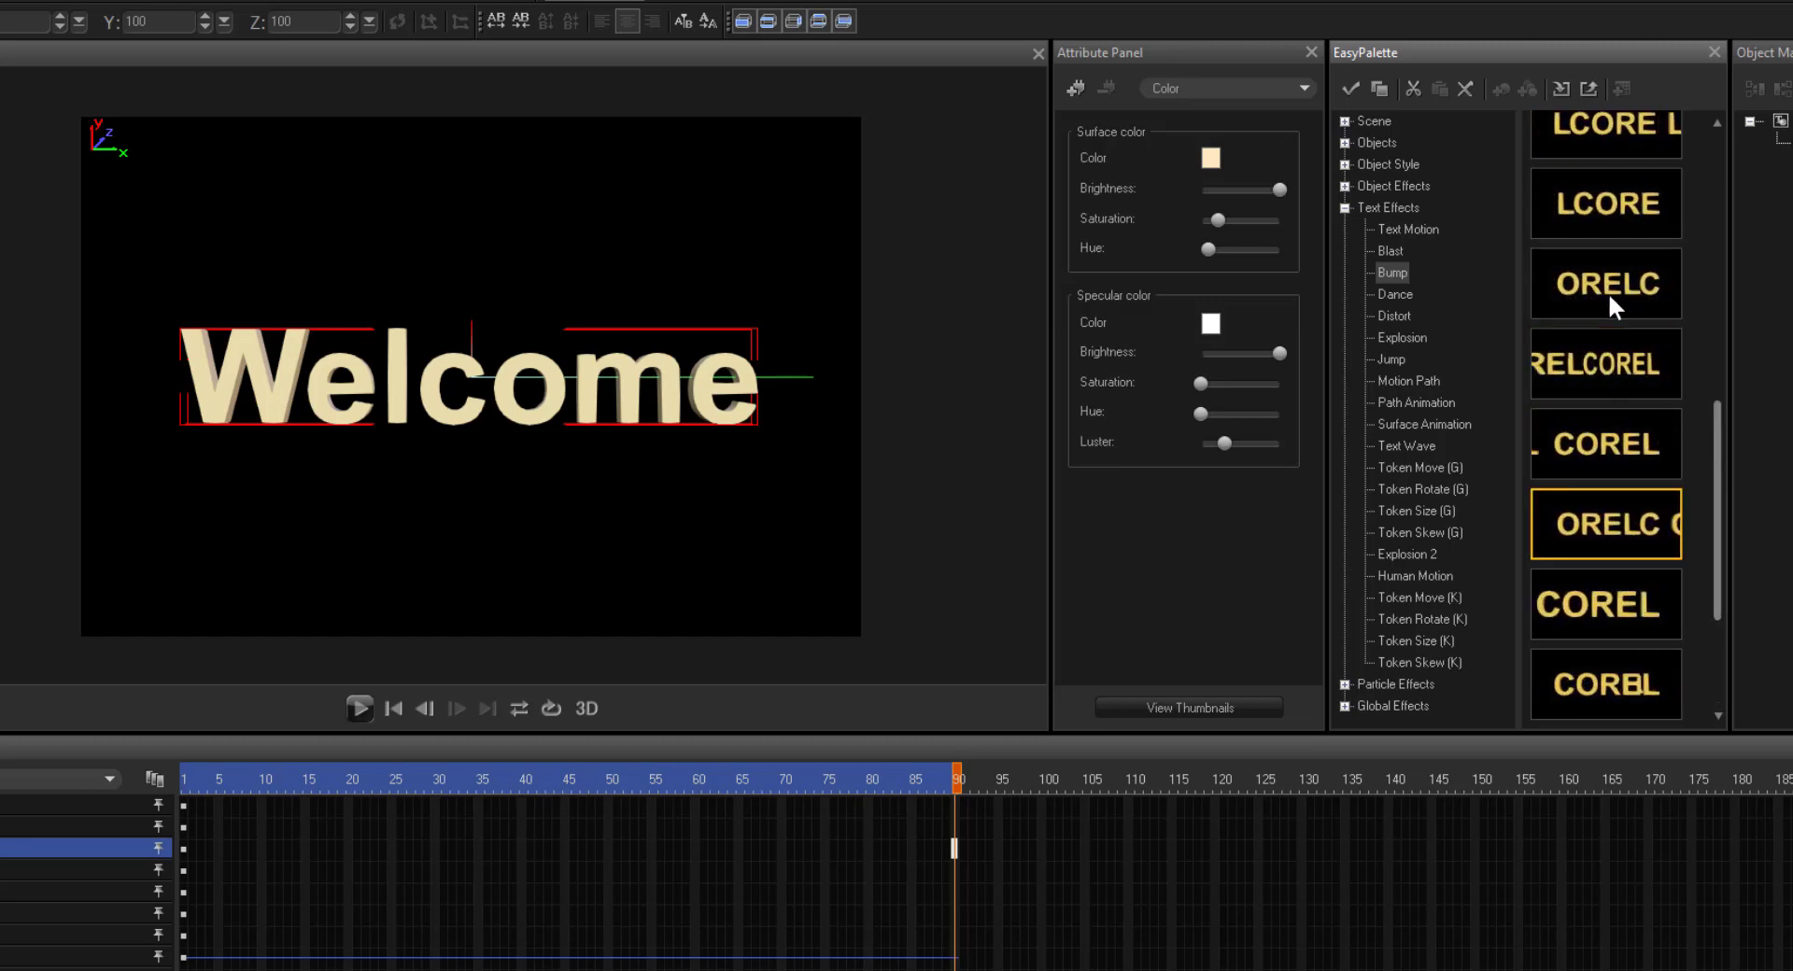
pyautogui.moveTo(1604, 362); pyautogui.dragTo(744, 453)
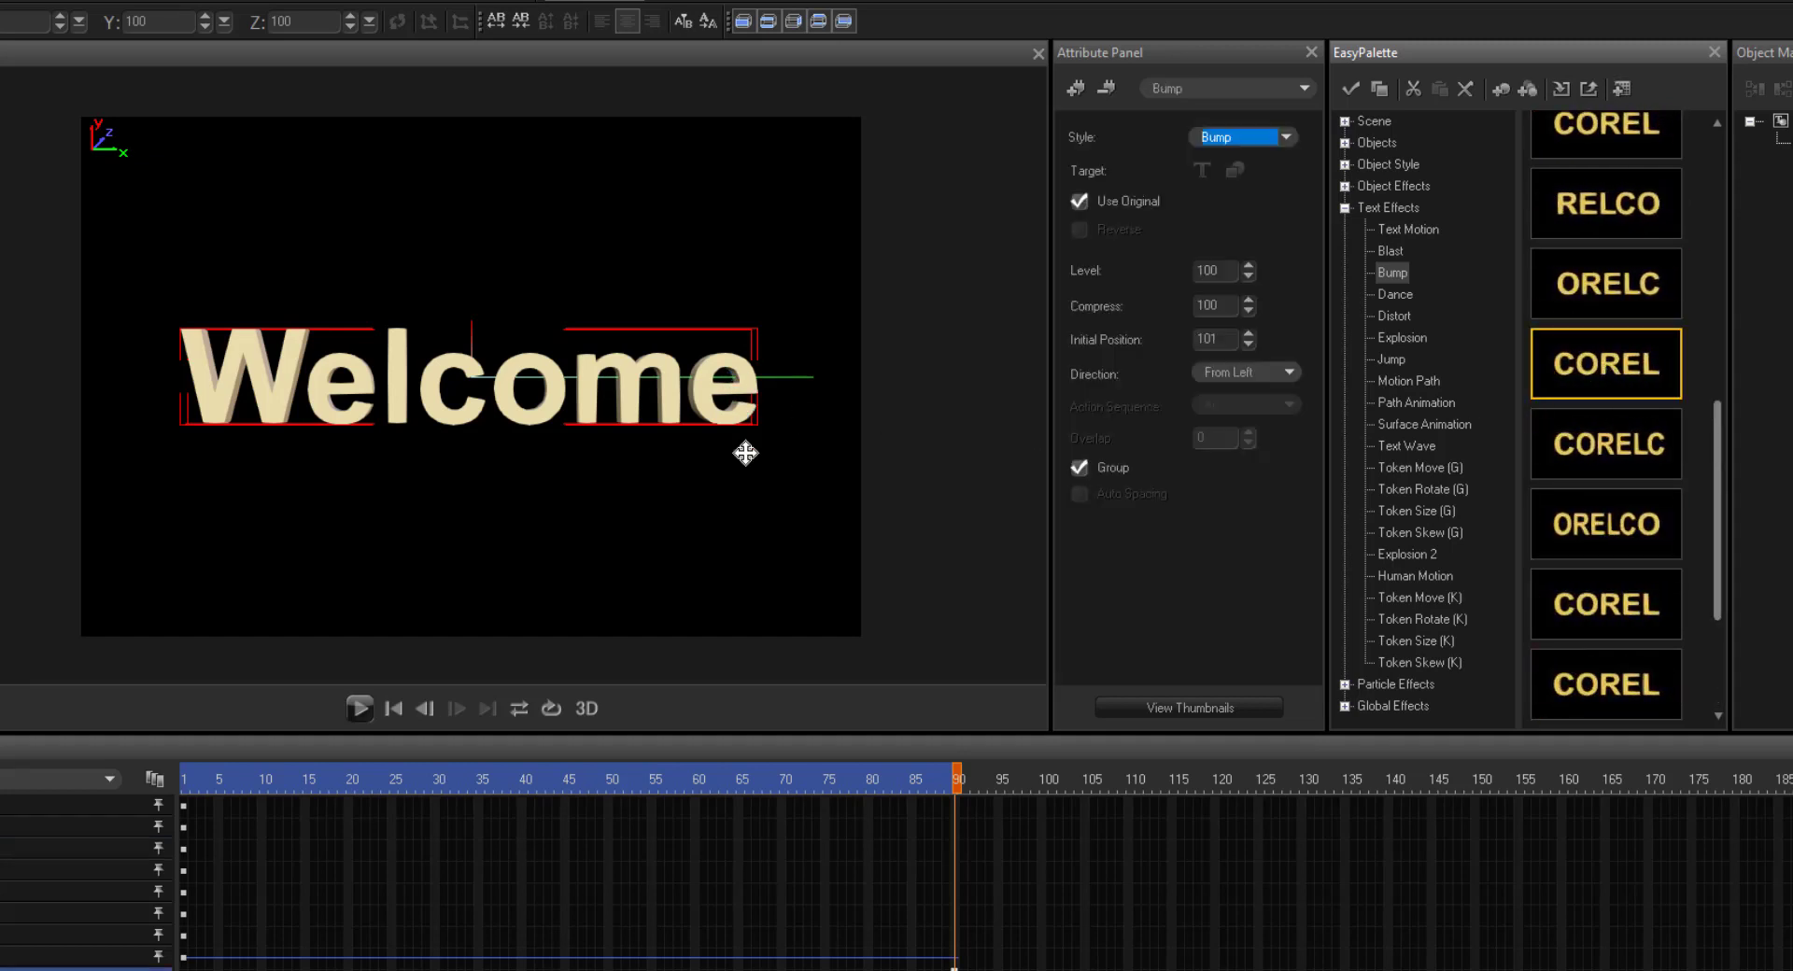
pyautogui.click(361, 708)
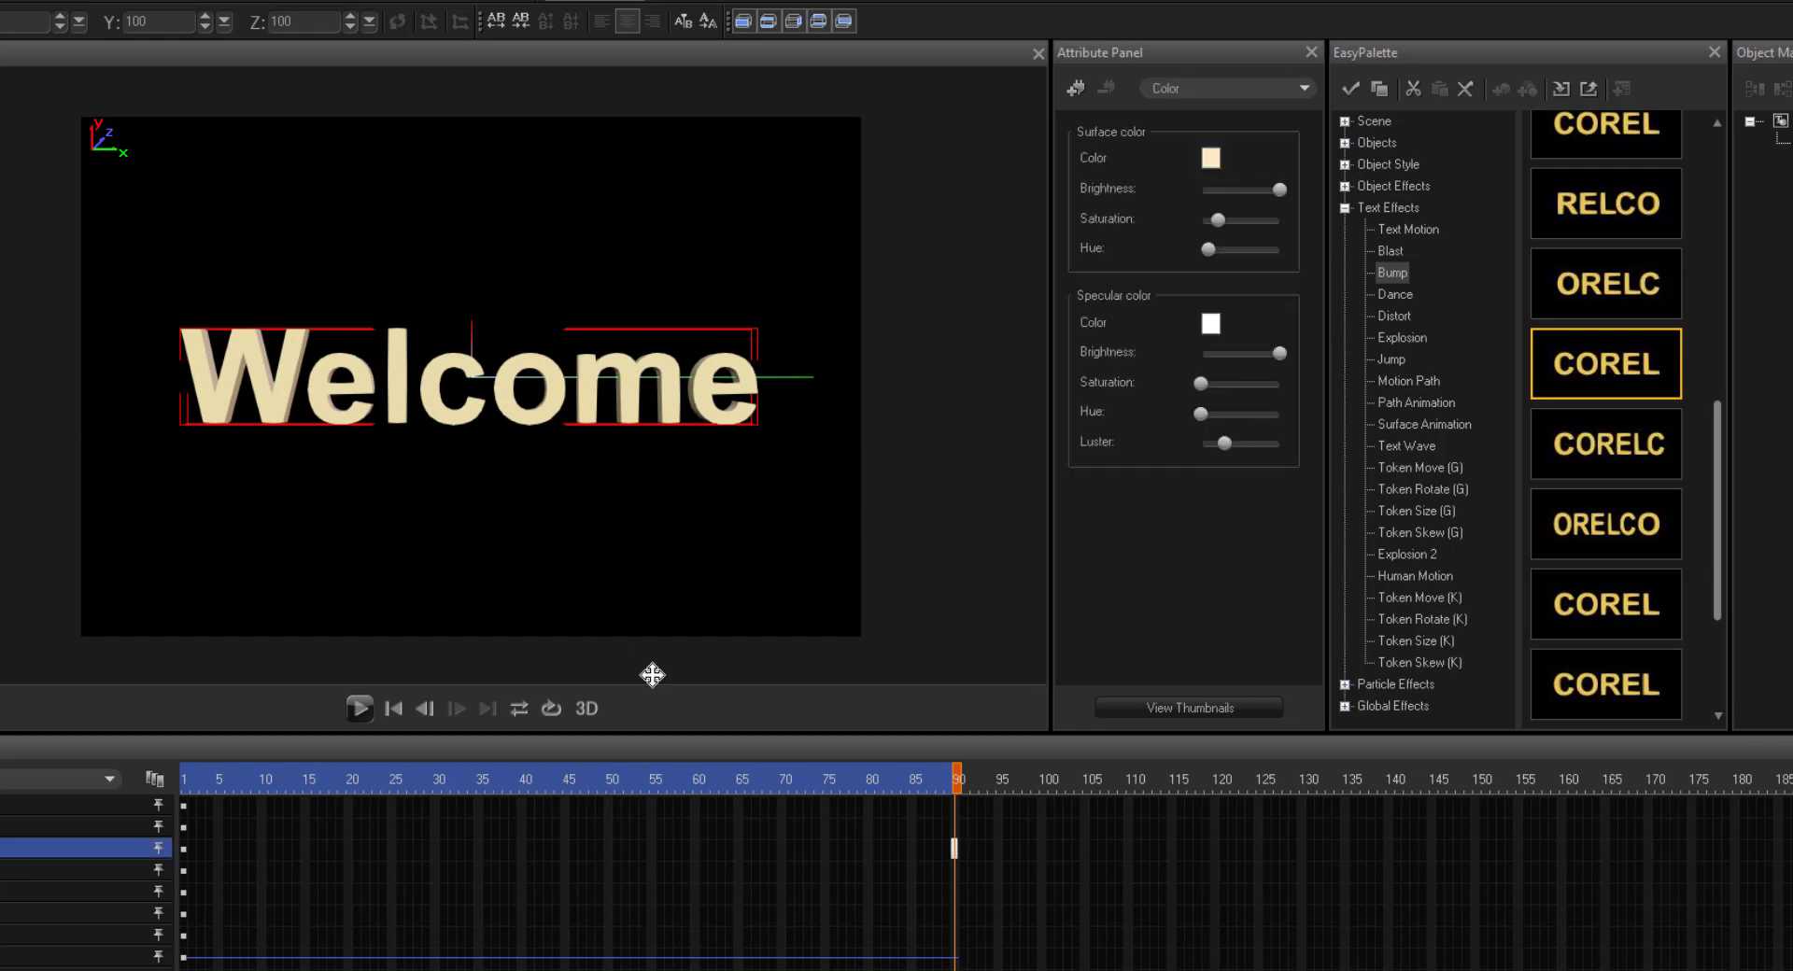
# - Try the sixth Dance preset, a wave motion, on the Welcome text and play the animation
pyautogui.click(1403, 296)
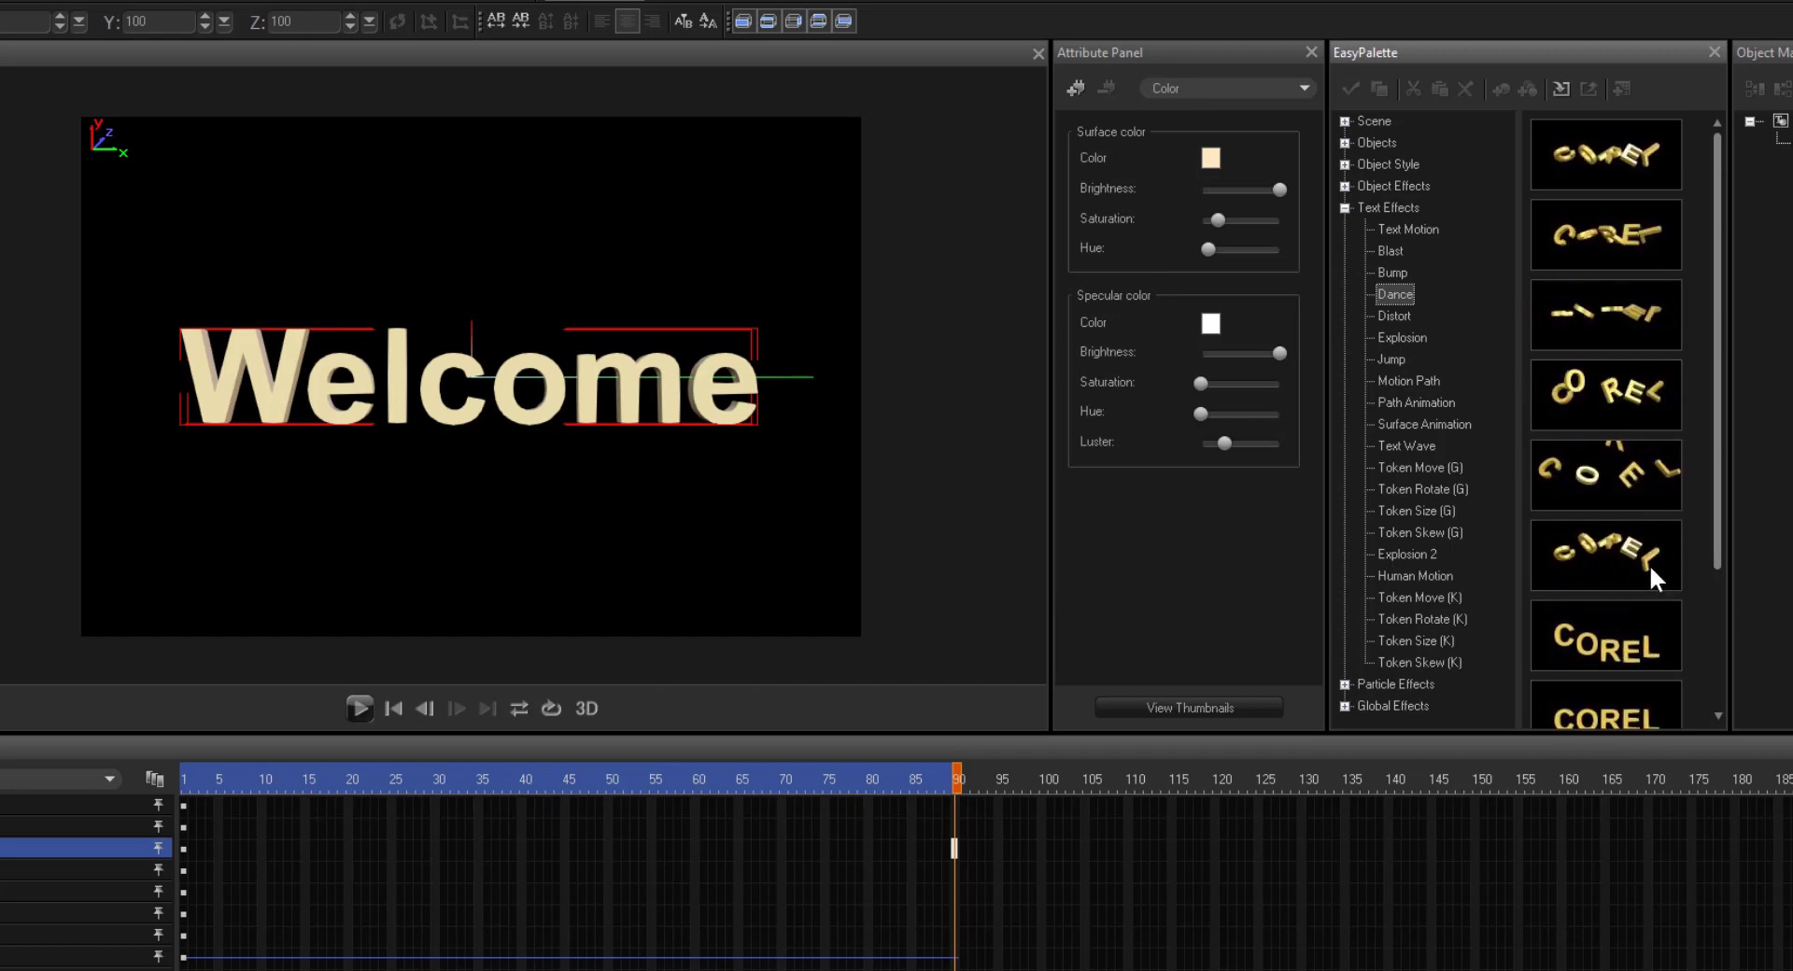
pyautogui.moveTo(1649, 565); pyautogui.dragTo(1142, 516)
pyautogui.moveTo(730, 427); pyautogui.dragTo(730, 429)
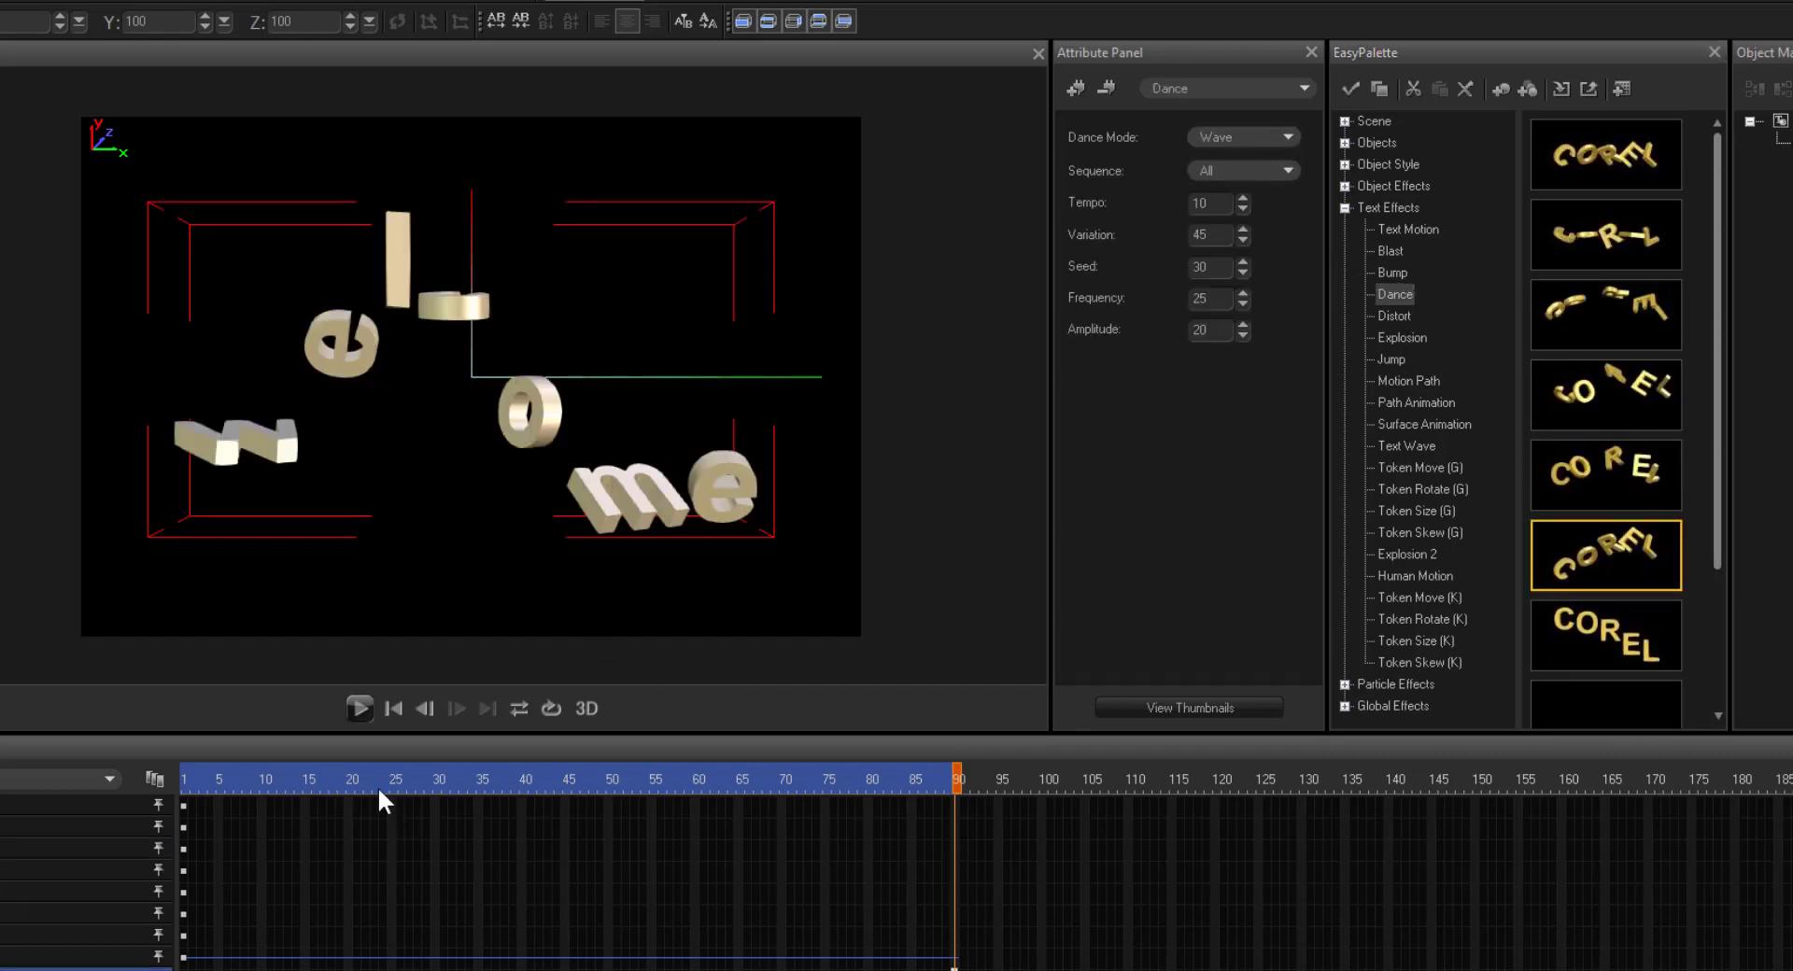
pyautogui.click(359, 710)
# - Try the third-to-last Dance preset, a bounce motion, on the Welcome text and preview it
pyautogui.scroll(-3, 1643, 626)
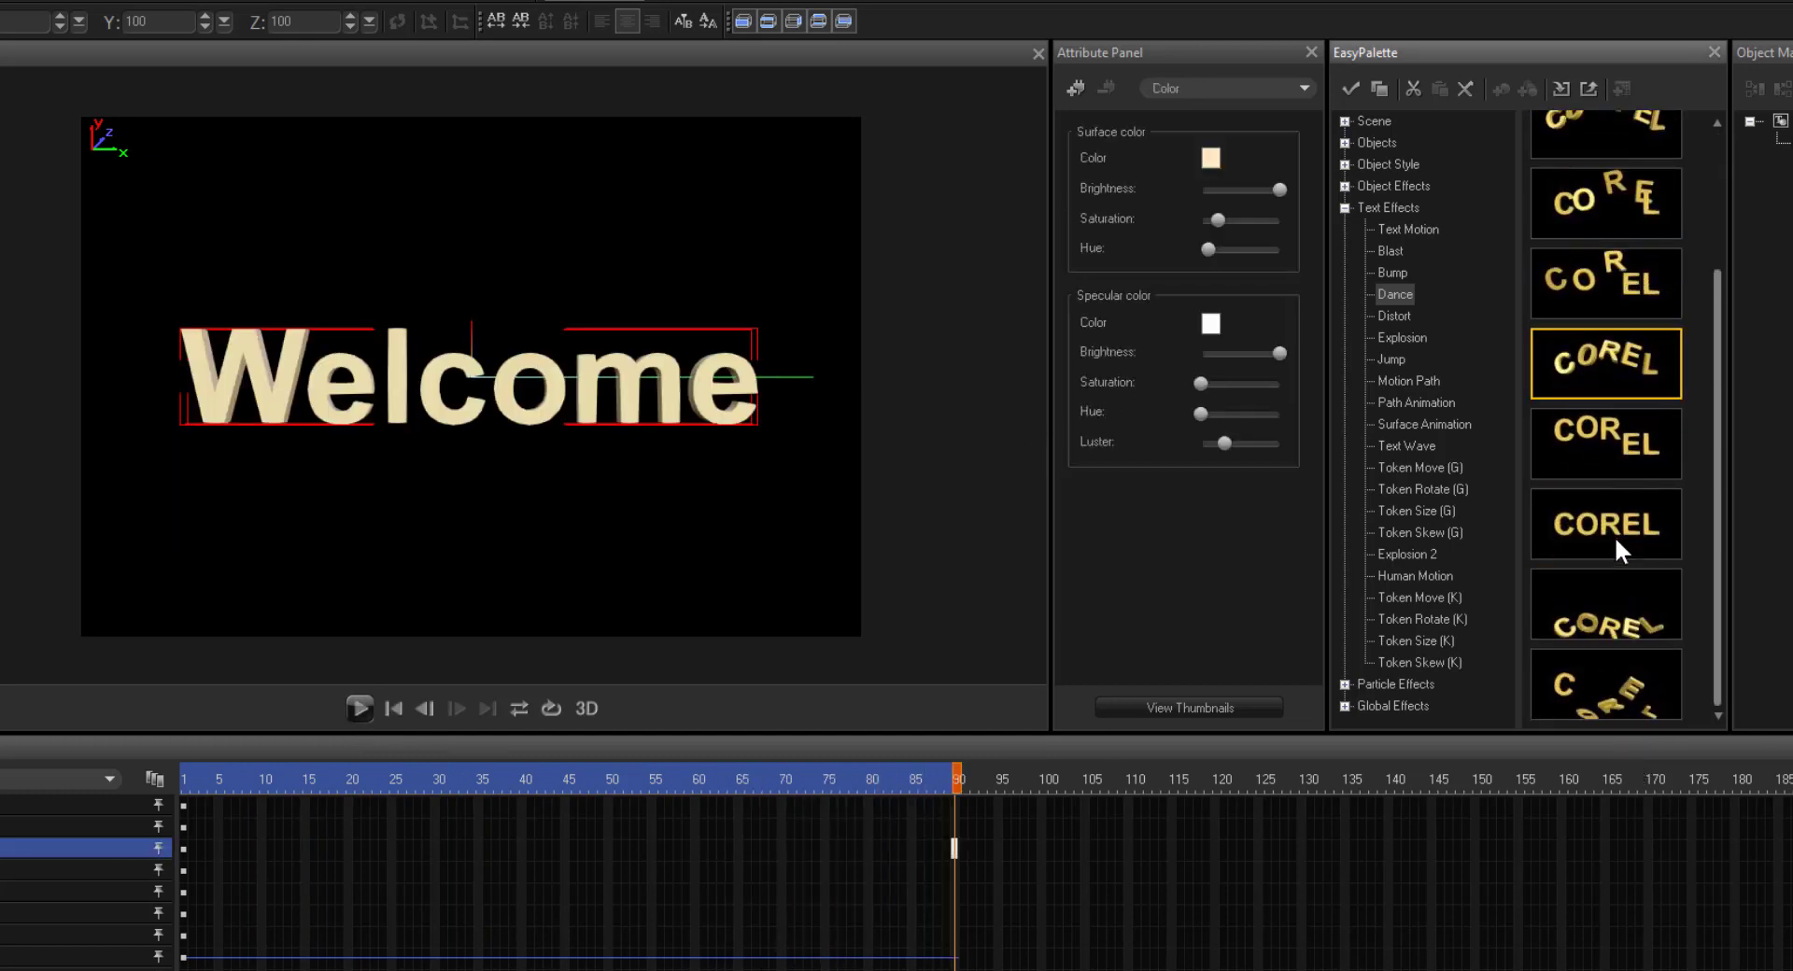
pyautogui.moveTo(1615, 536); pyautogui.dragTo(1028, 486)
pyautogui.moveTo(744, 434); pyautogui.dragTo(738, 439)
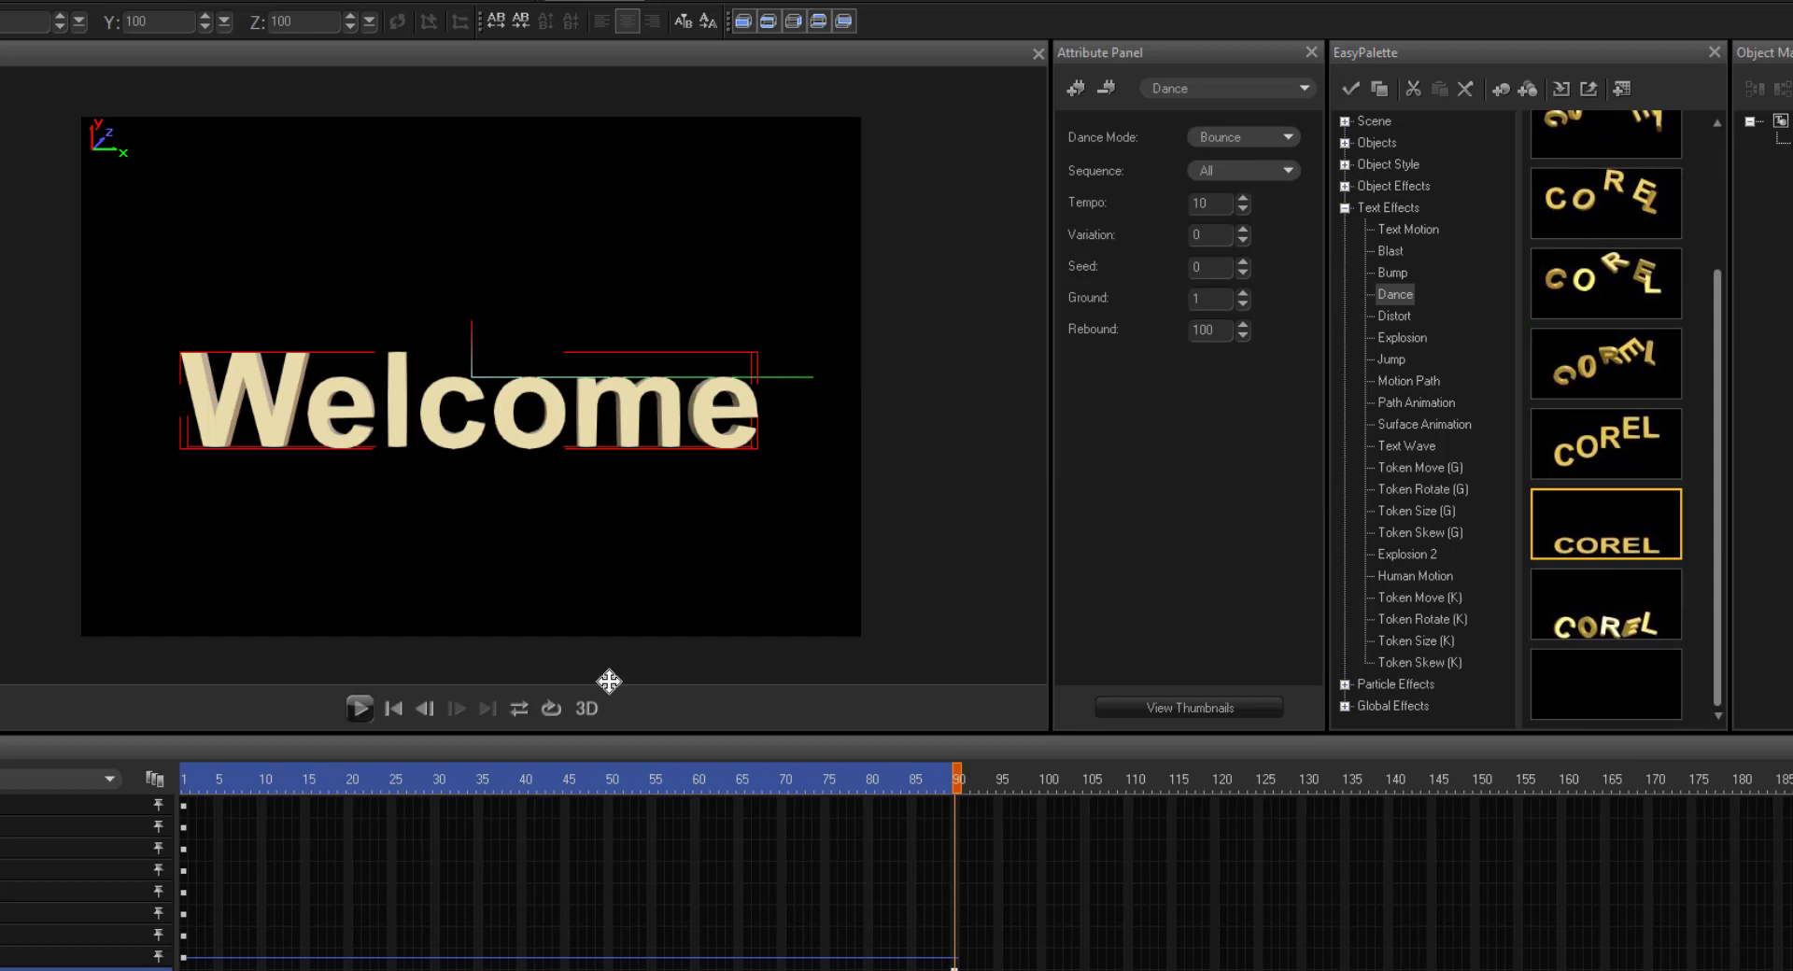
pyautogui.click(360, 707)
# - Try the sixth Distort preset on the Welcome text and play the animation
pyautogui.click(1395, 317)
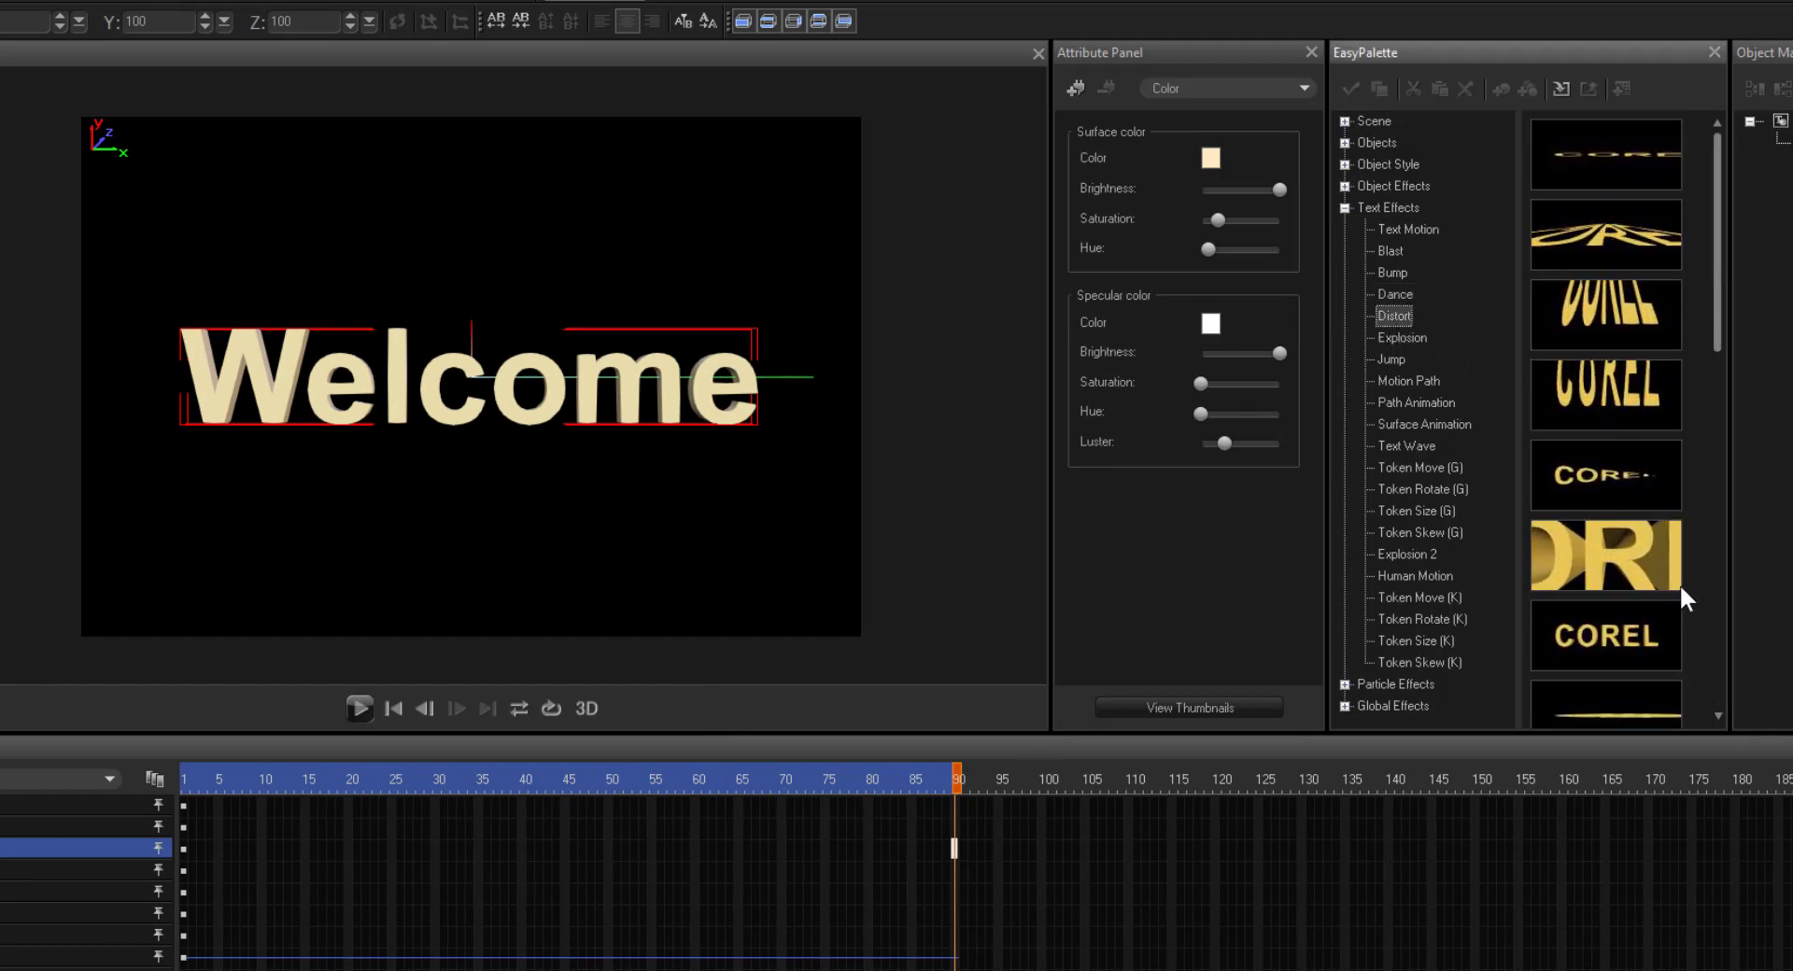
pyautogui.moveTo(1645, 563); pyautogui.dragTo(837, 450)
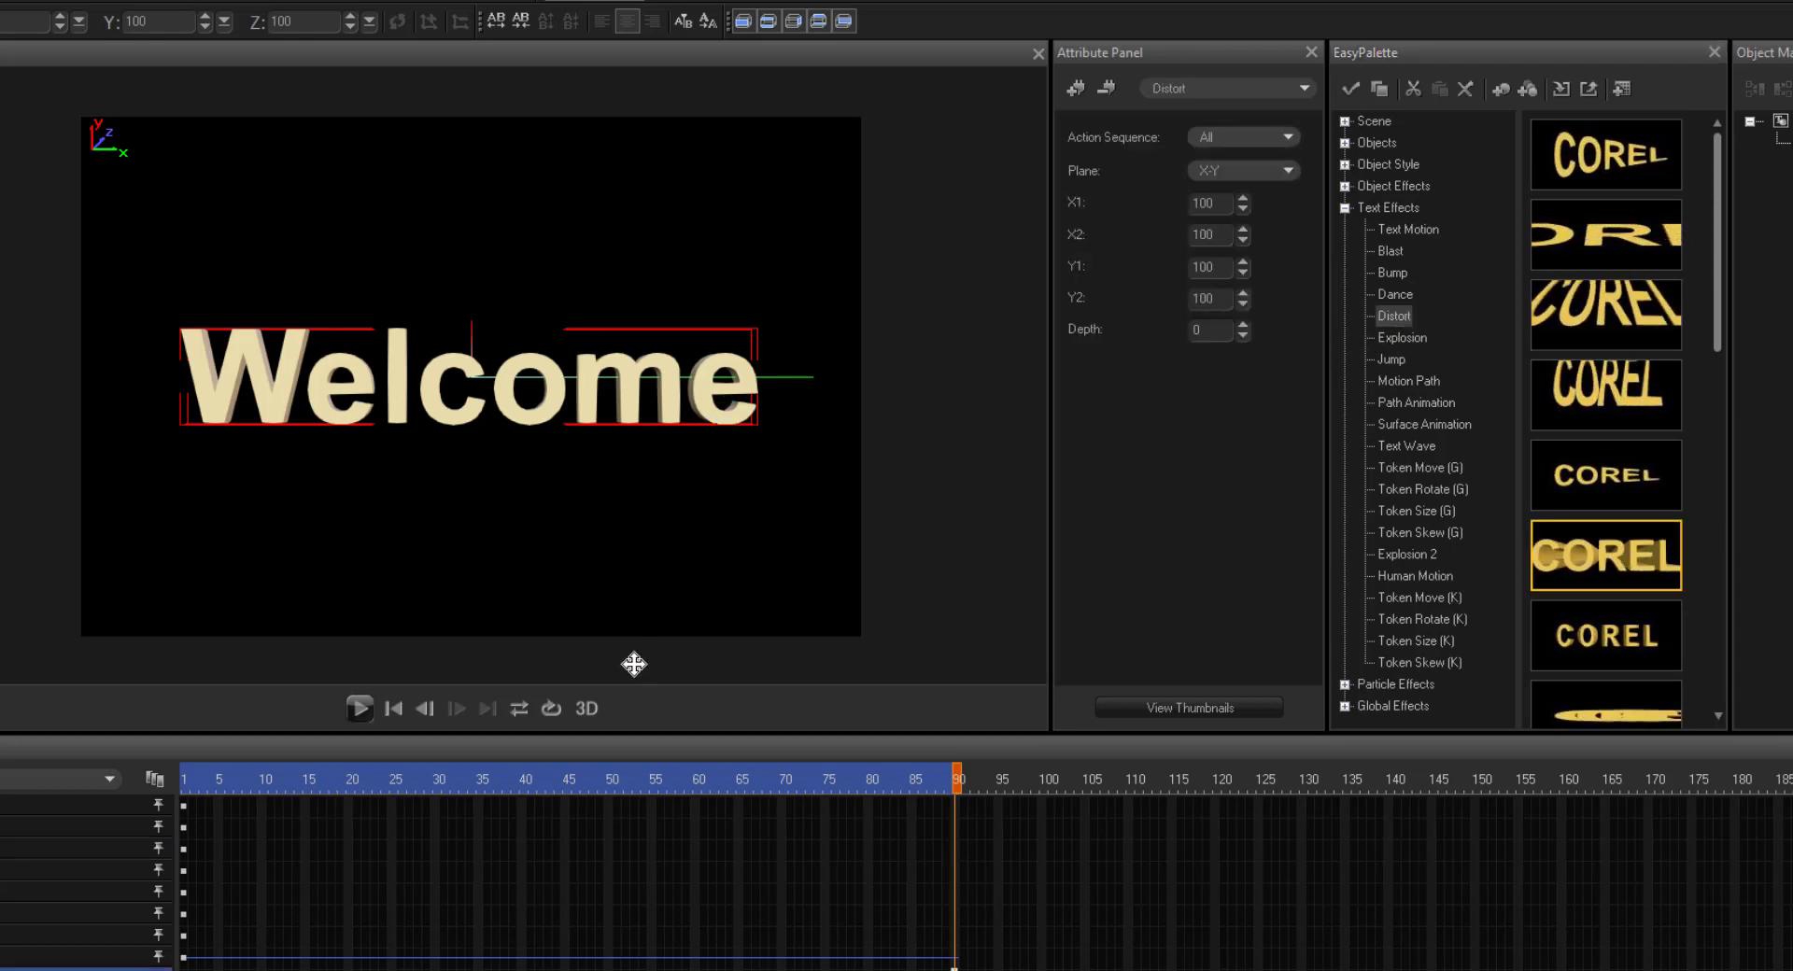
pyautogui.click(360, 708)
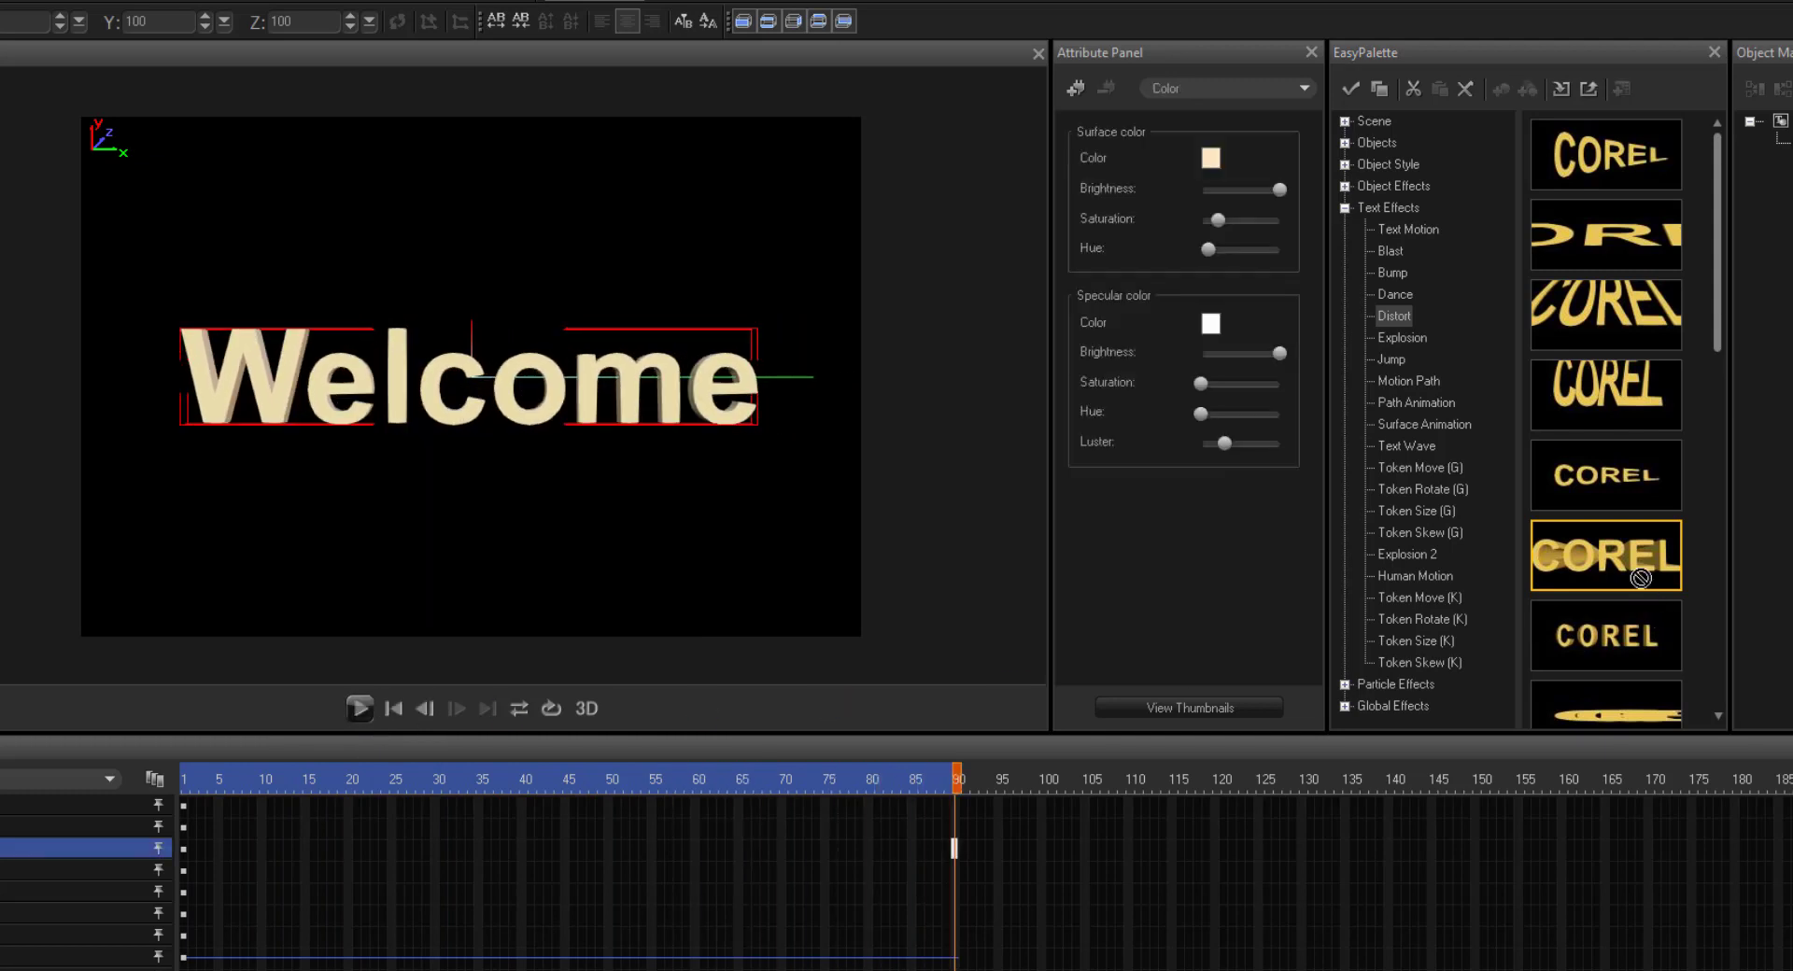
# - Try the ninth Distort preset, which distorts letters individually, on the Welcome text and preview the animation
pyautogui.scroll(-3, 1641, 578)
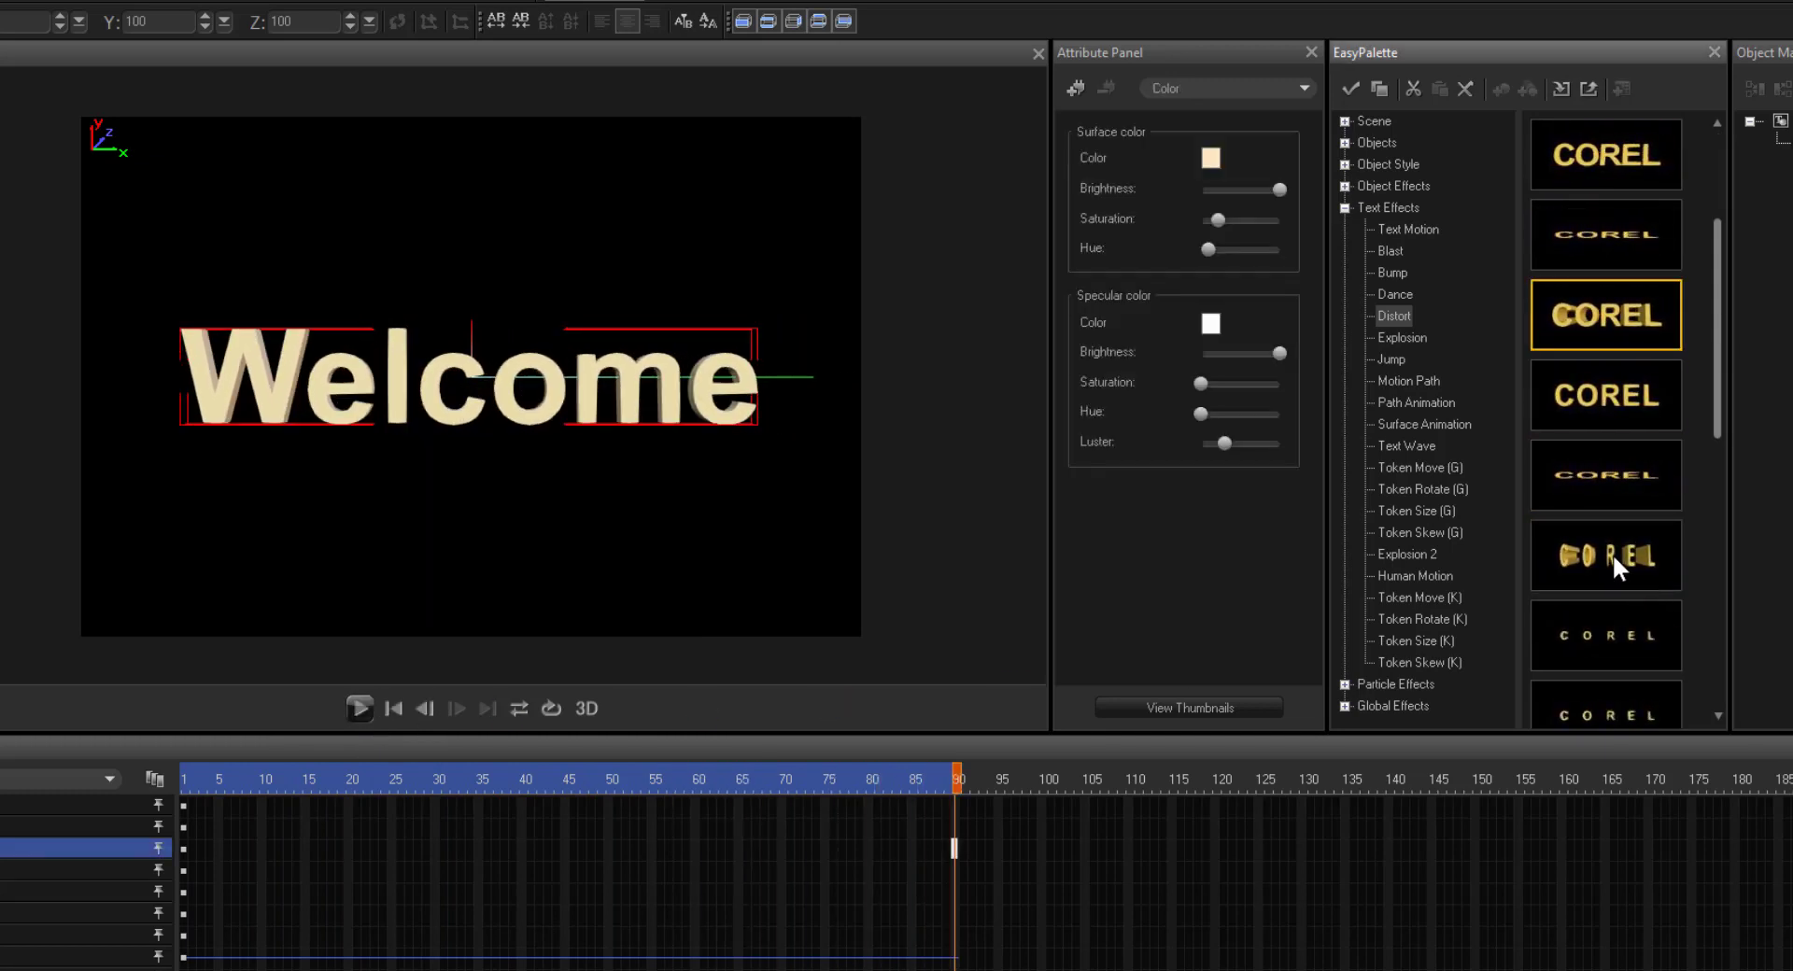
pyautogui.moveTo(1614, 560); pyautogui.dragTo(688, 467)
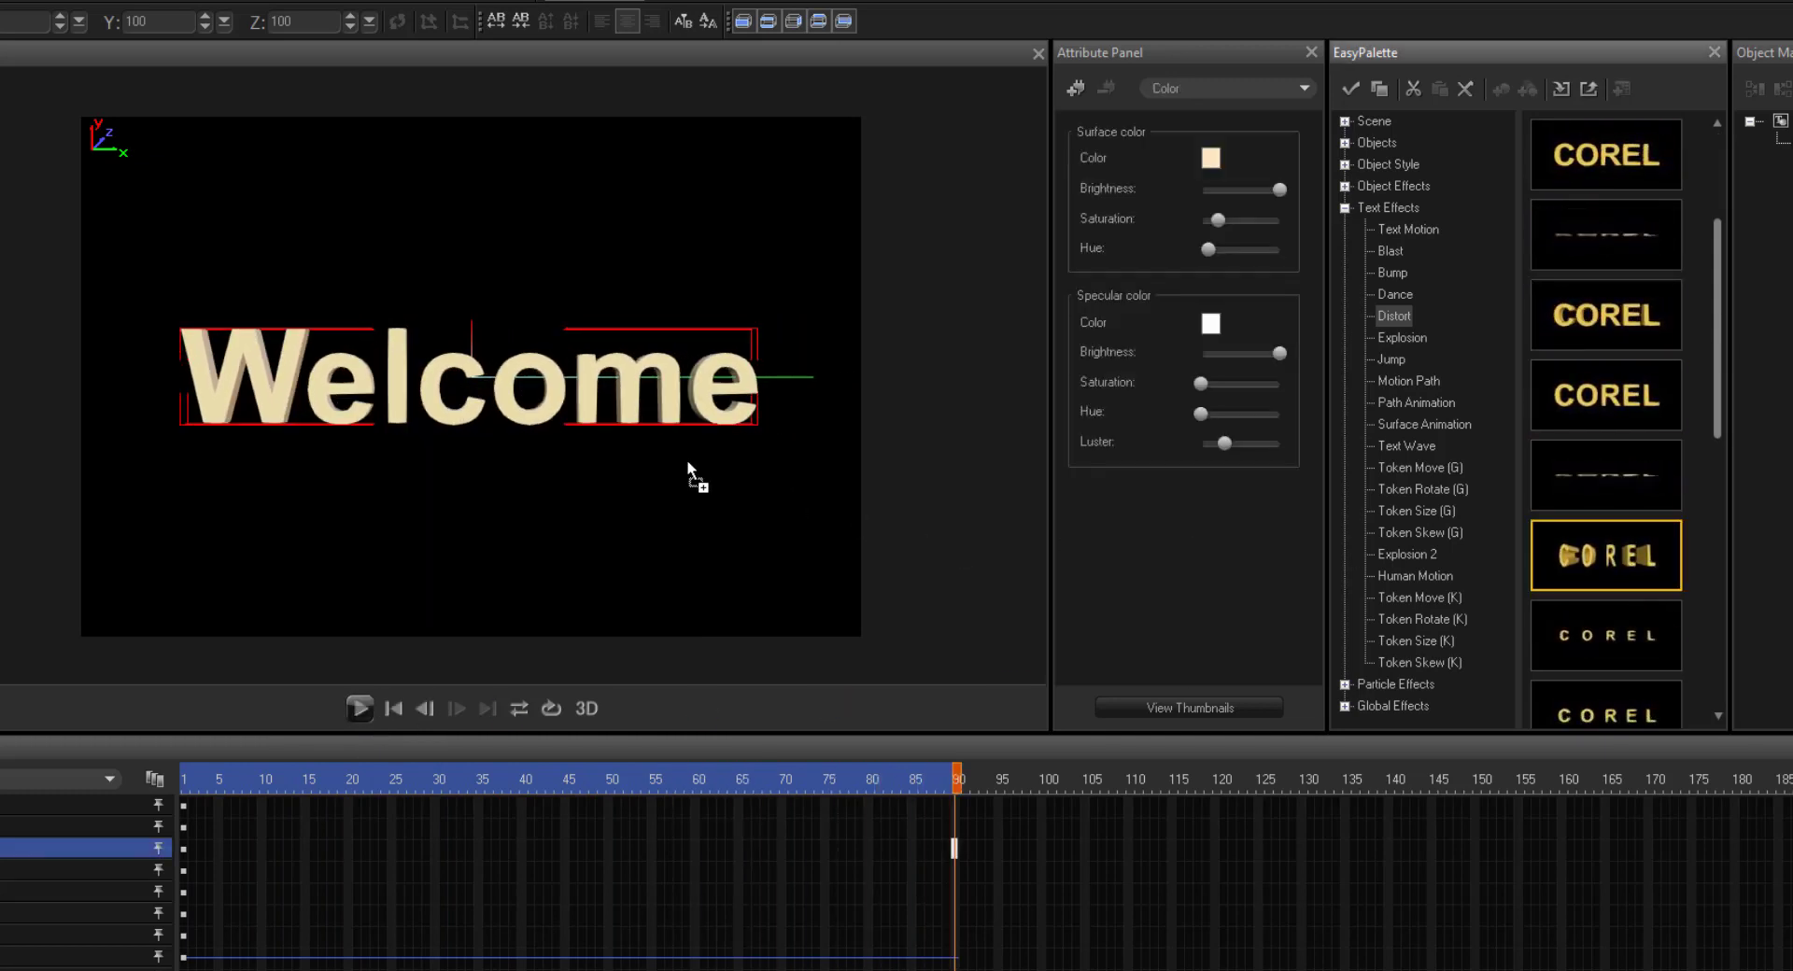
pyautogui.click(362, 707)
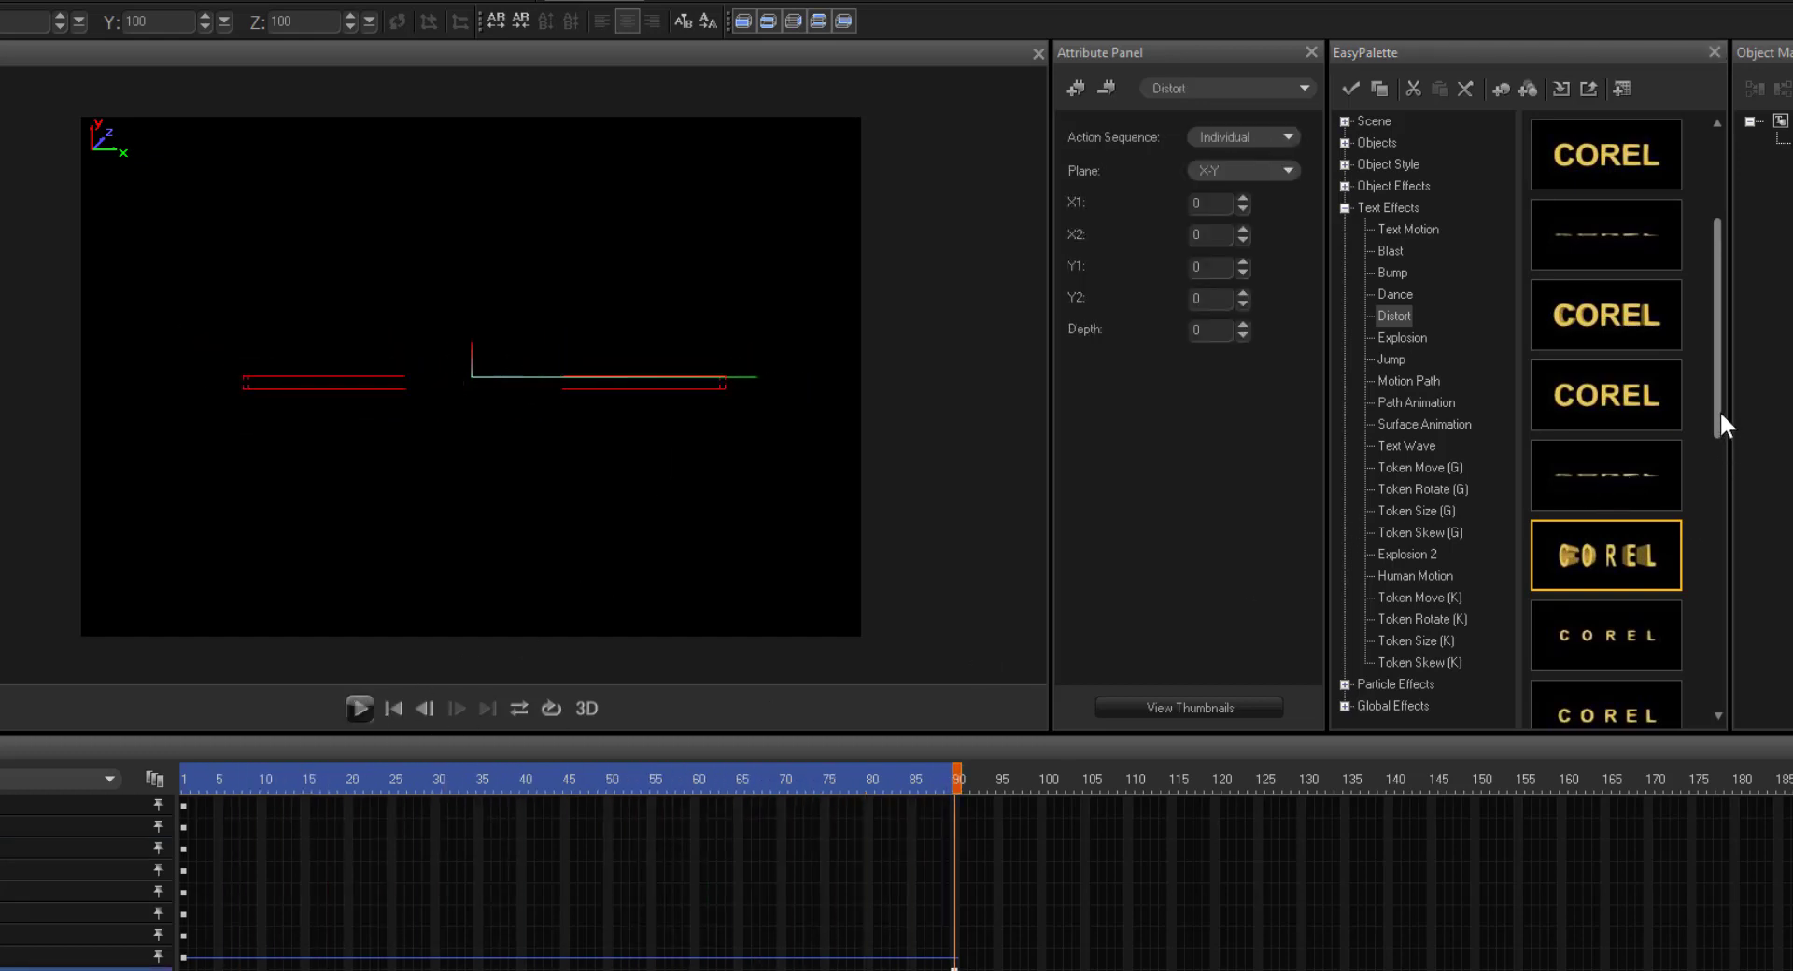
# - Examine the thumbnail previews of the last Distort presets, including the final one and the fourth from the end
pyautogui.moveTo(1718, 410); pyautogui.dragTo(1744, 697)
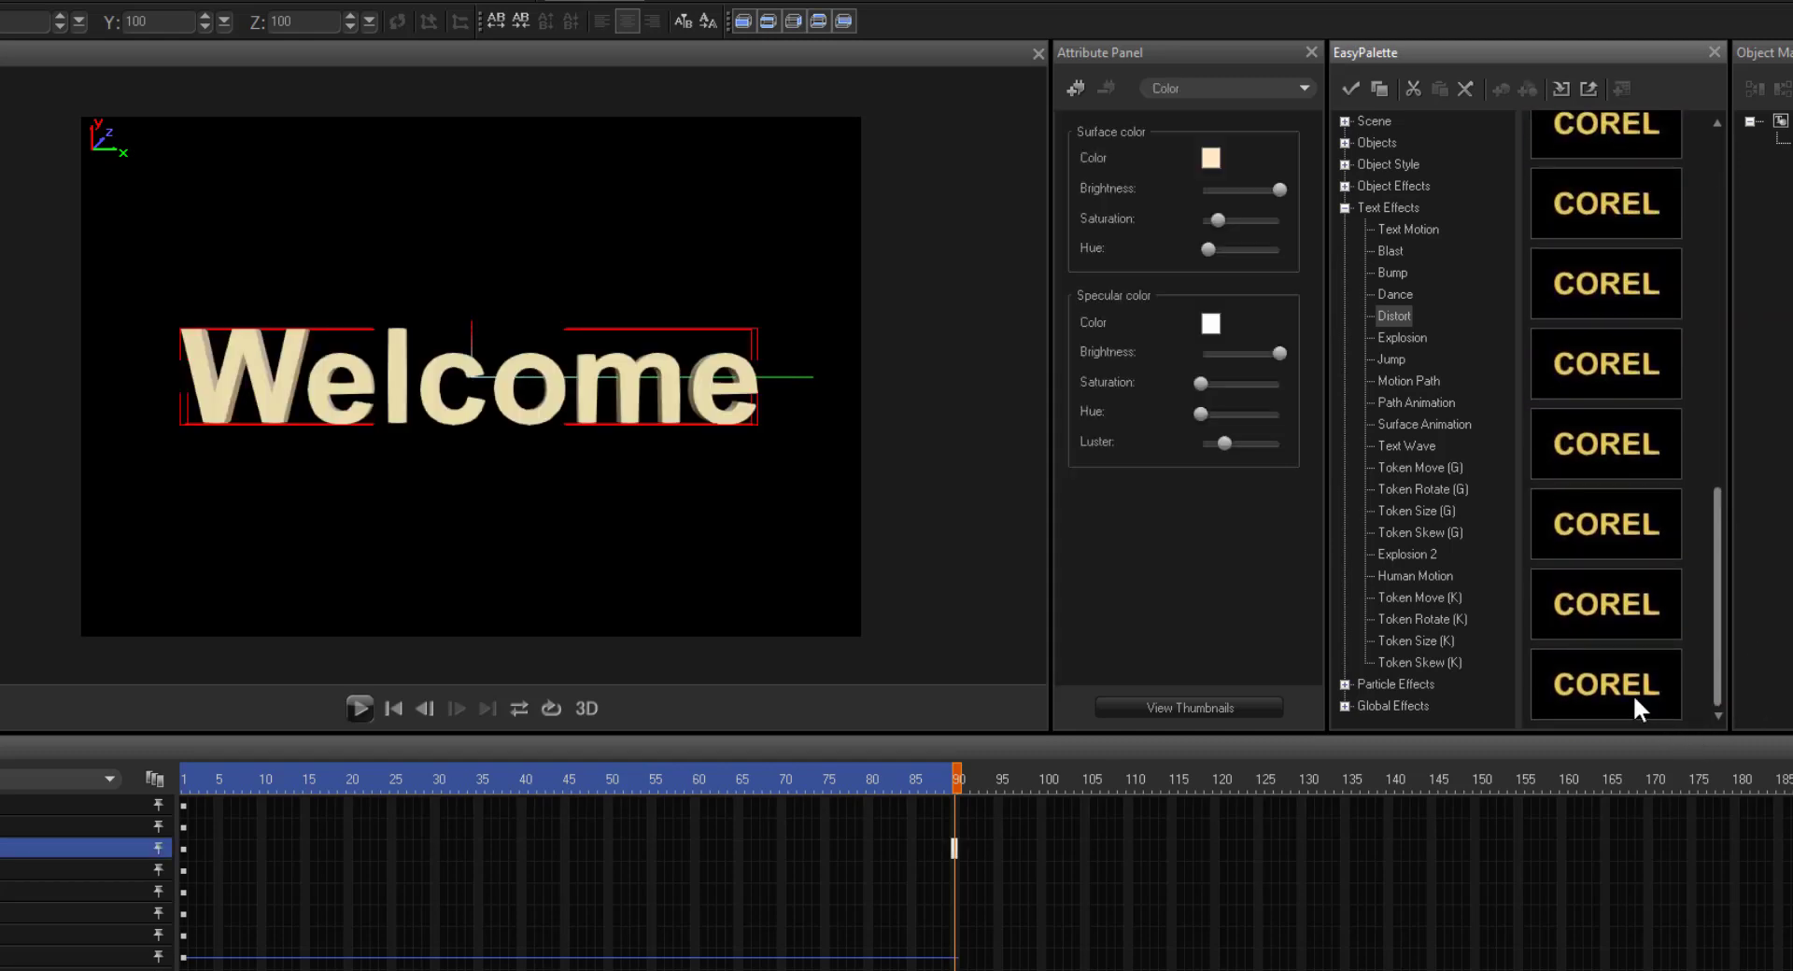
pyautogui.click(1632, 693)
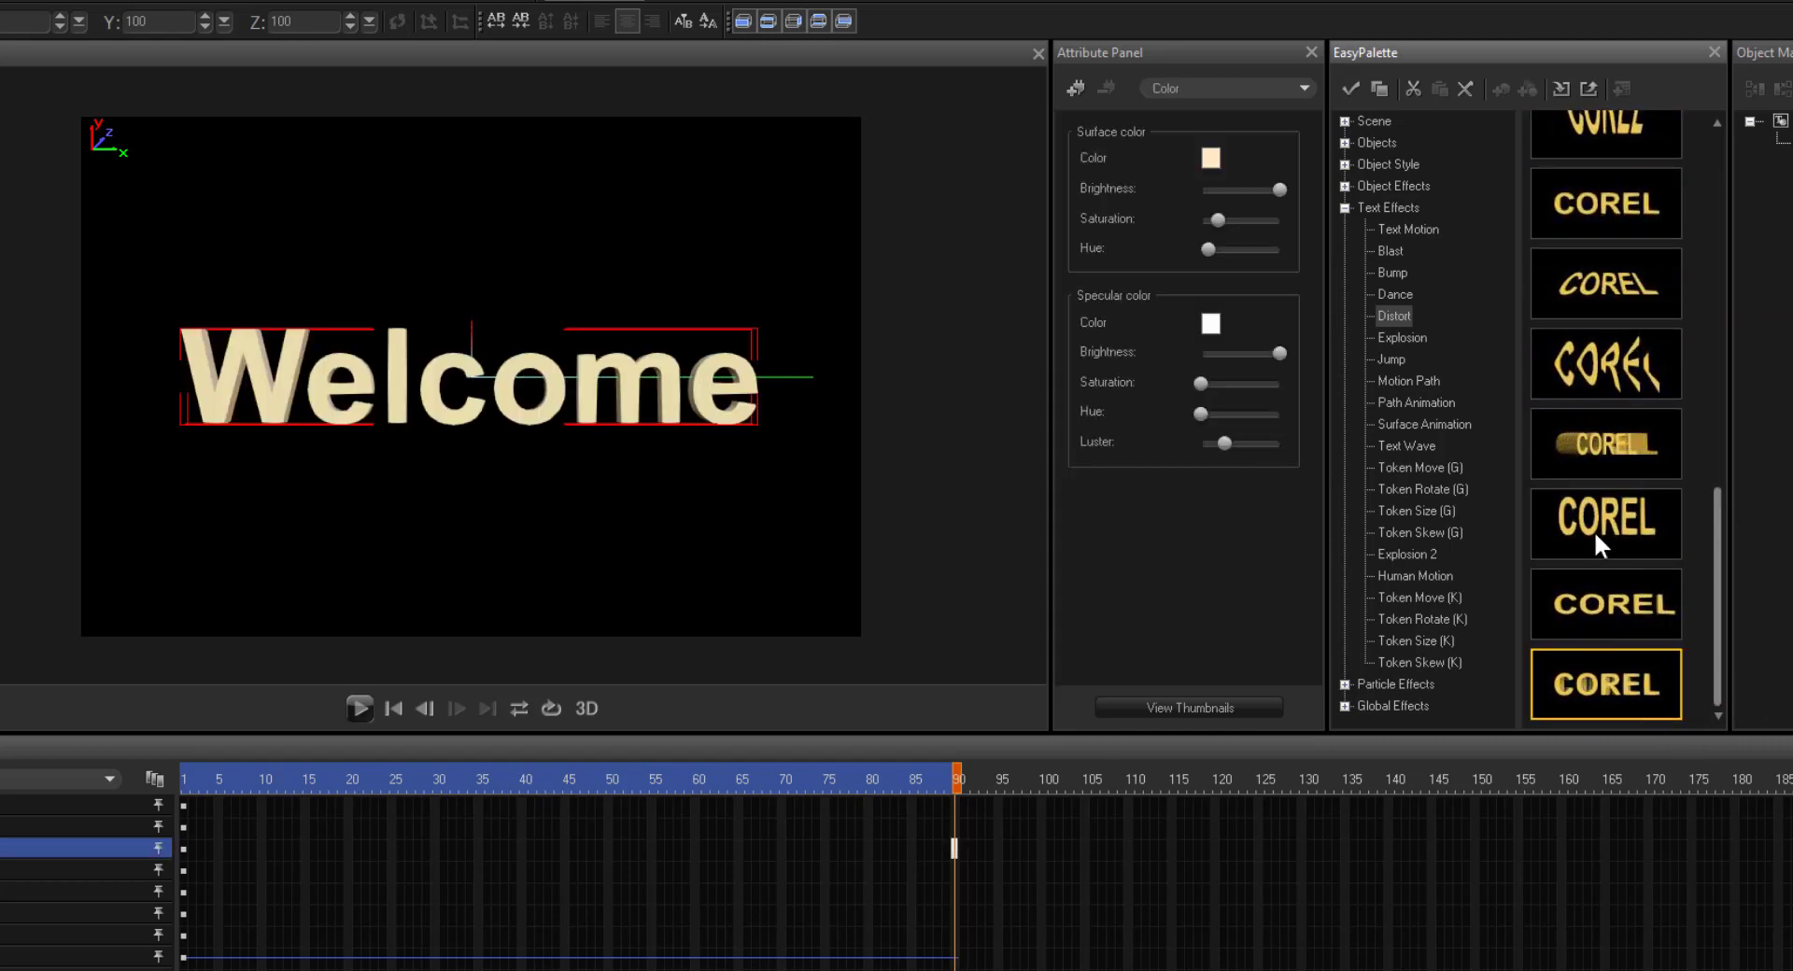
pyautogui.click(1614, 451)
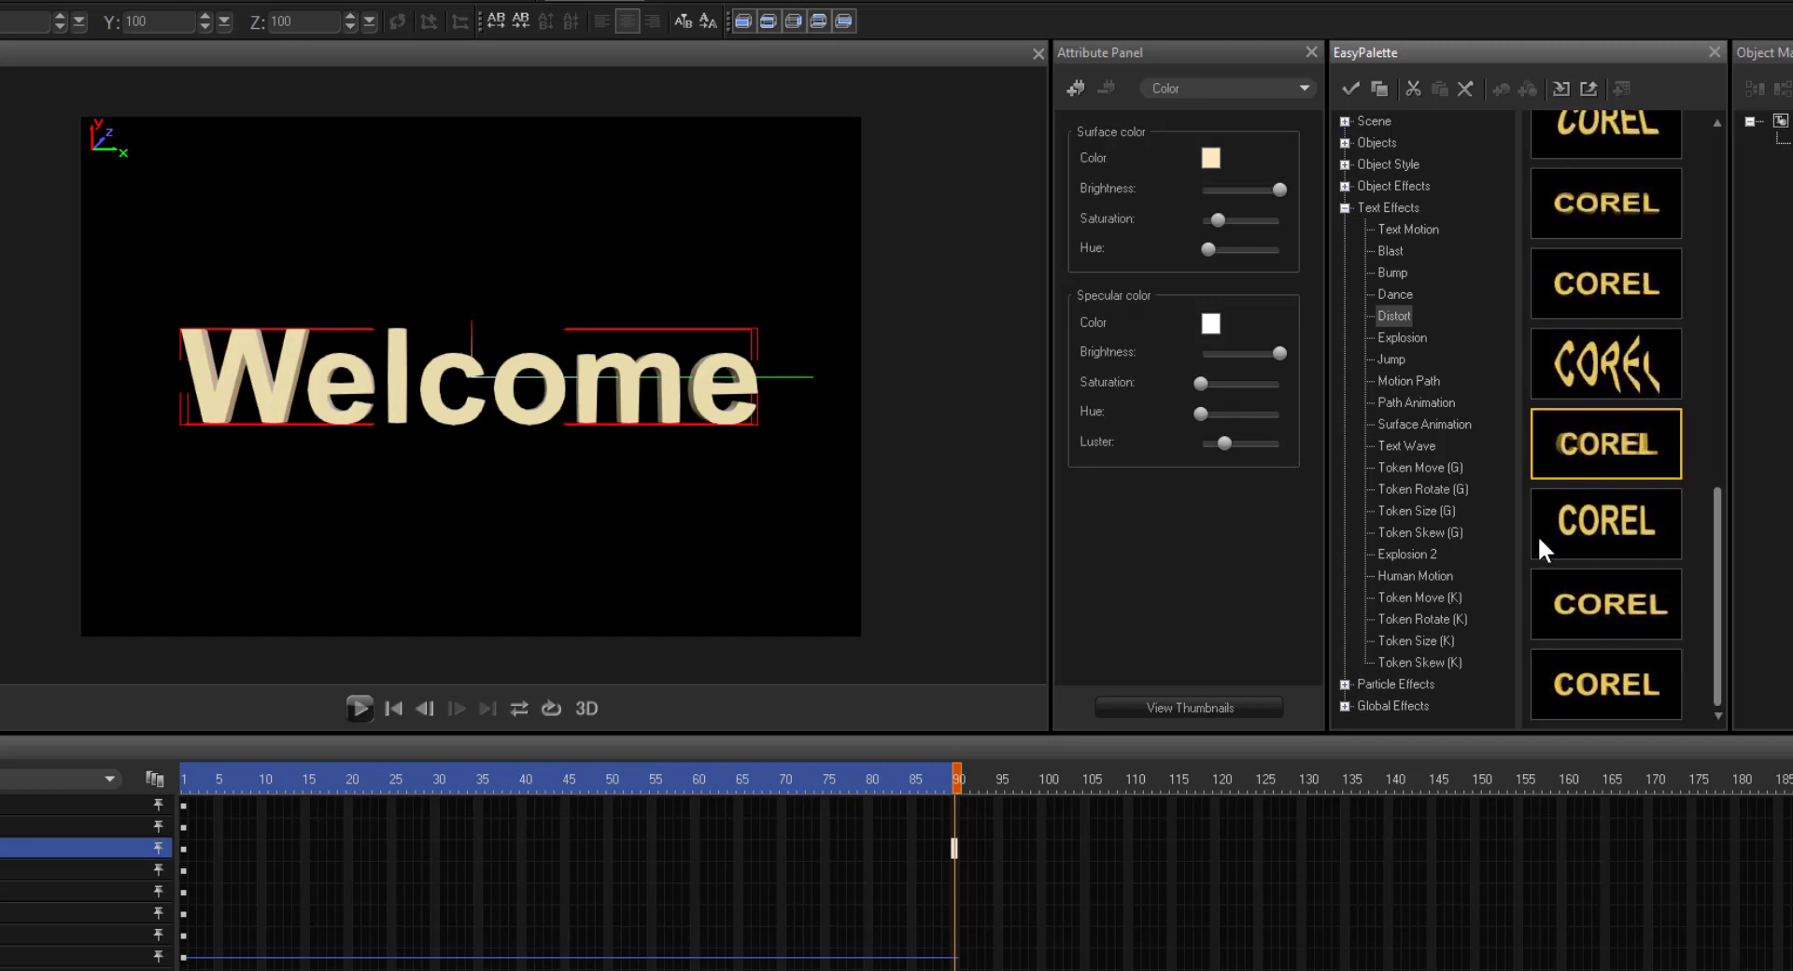
# - Try the second-to-last Explosion preset on the Welcome text and play the animation
pyautogui.click(1404, 339)
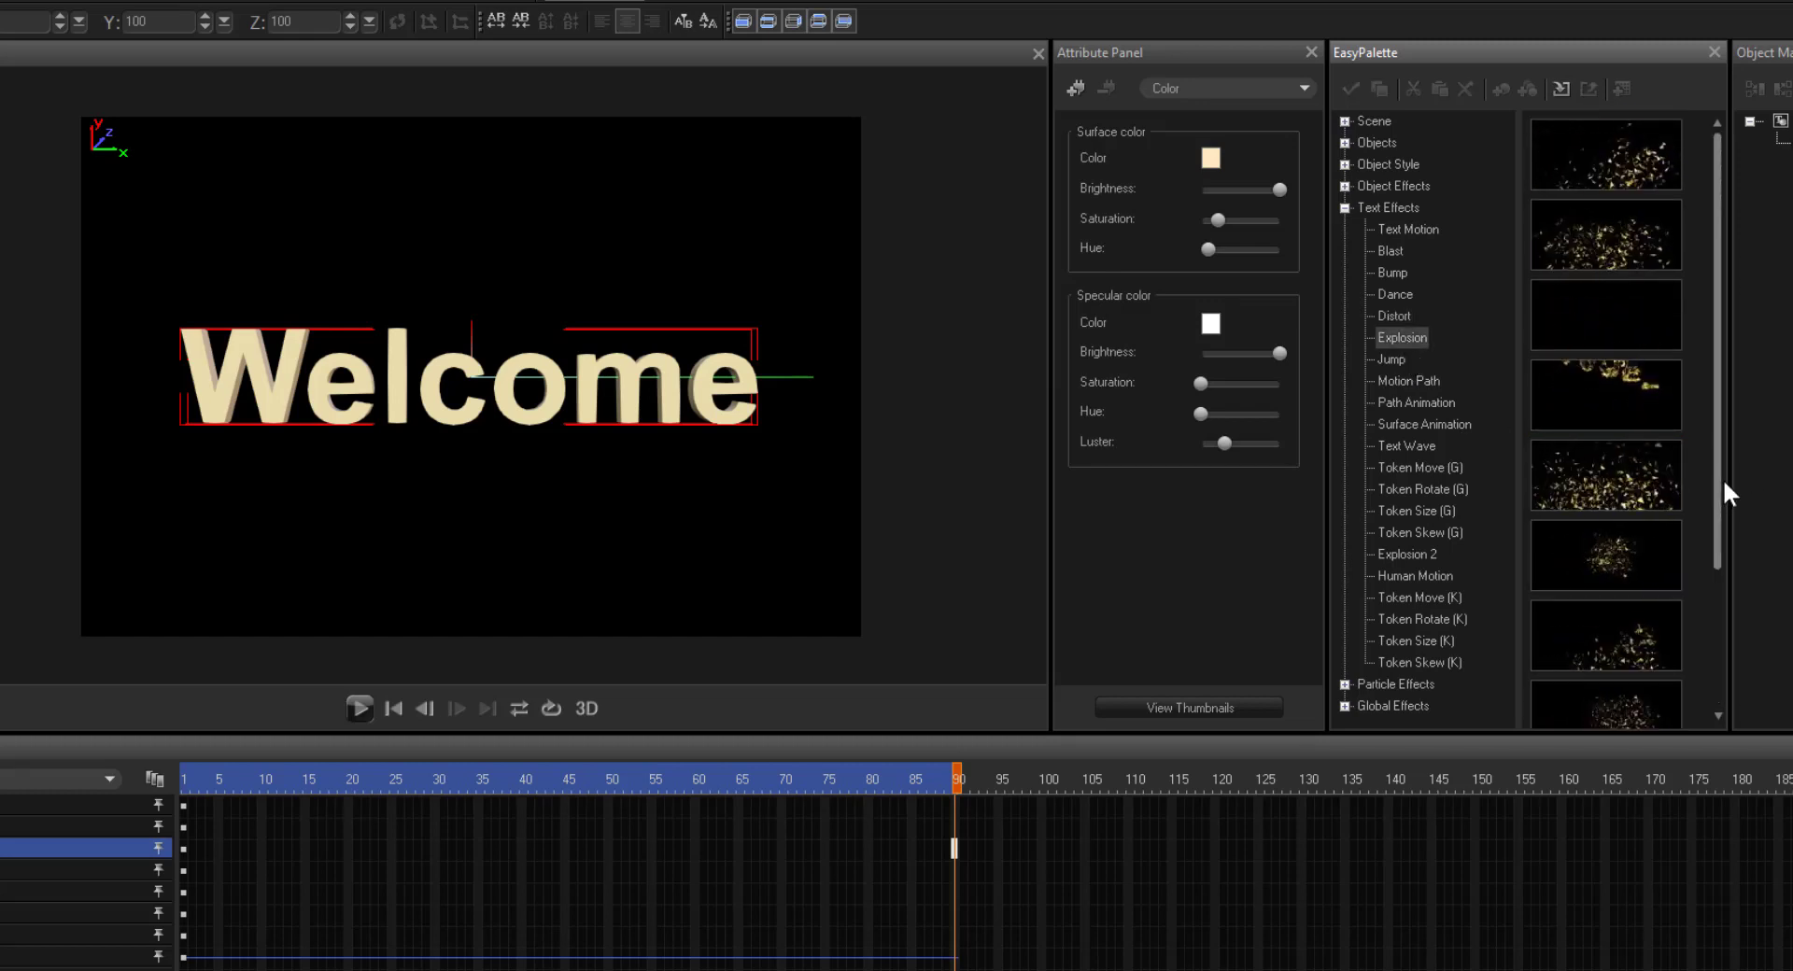
pyautogui.moveTo(1718, 484); pyautogui.dragTo(1716, 622)
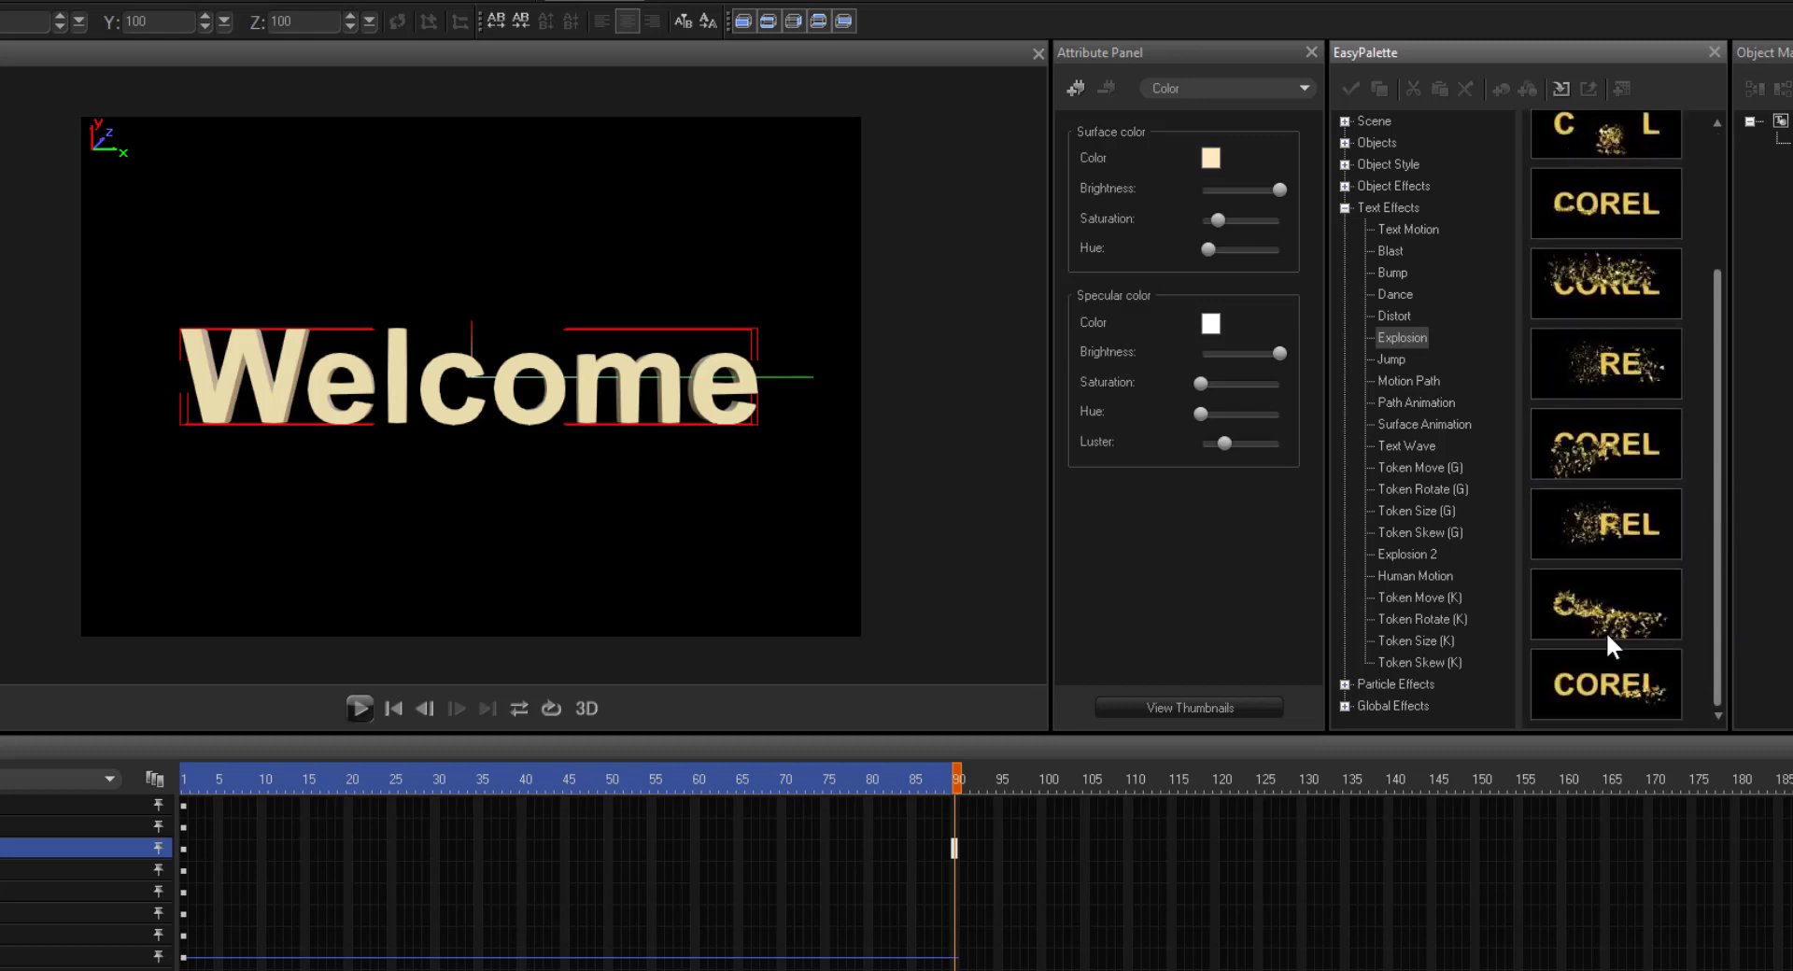
pyautogui.moveTo(1605, 631); pyautogui.dragTo(793, 518)
pyautogui.moveTo(667, 427); pyautogui.dragTo(670, 544)
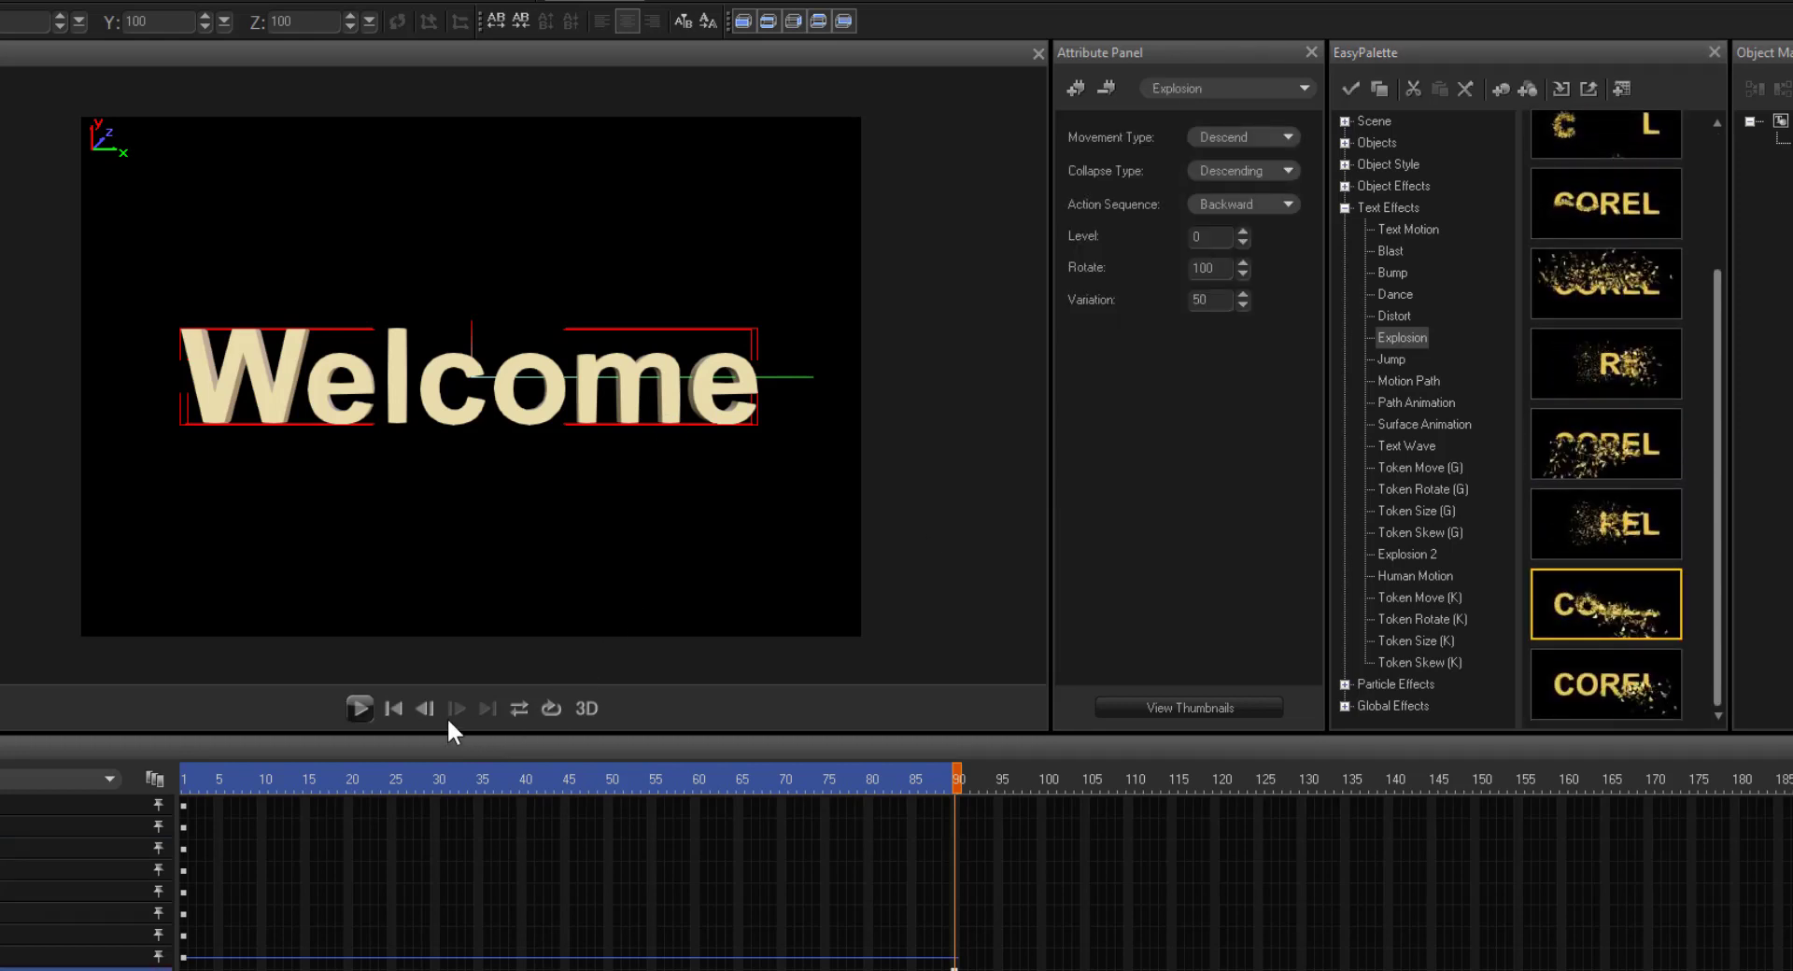
pyautogui.click(361, 708)
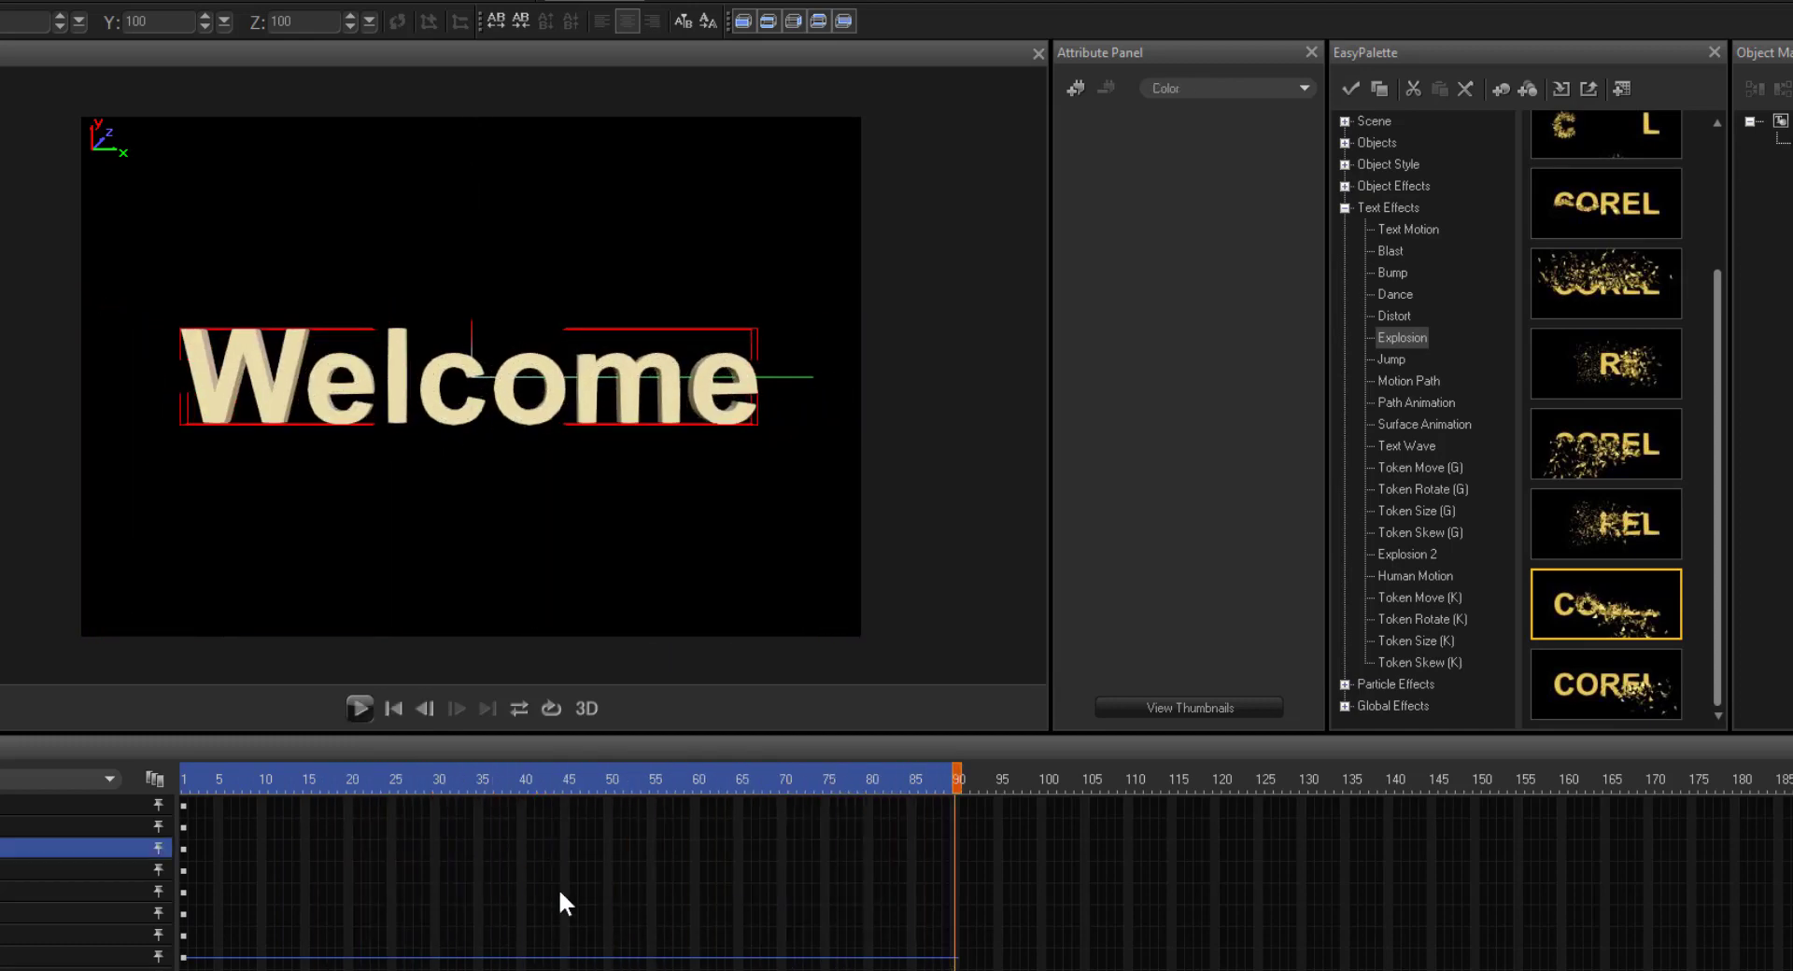
# - Try the fourth-to-last Explosion preset on the Welcome text and play the animation
pyautogui.moveTo(1639, 456); pyautogui.dragTo(1320, 458)
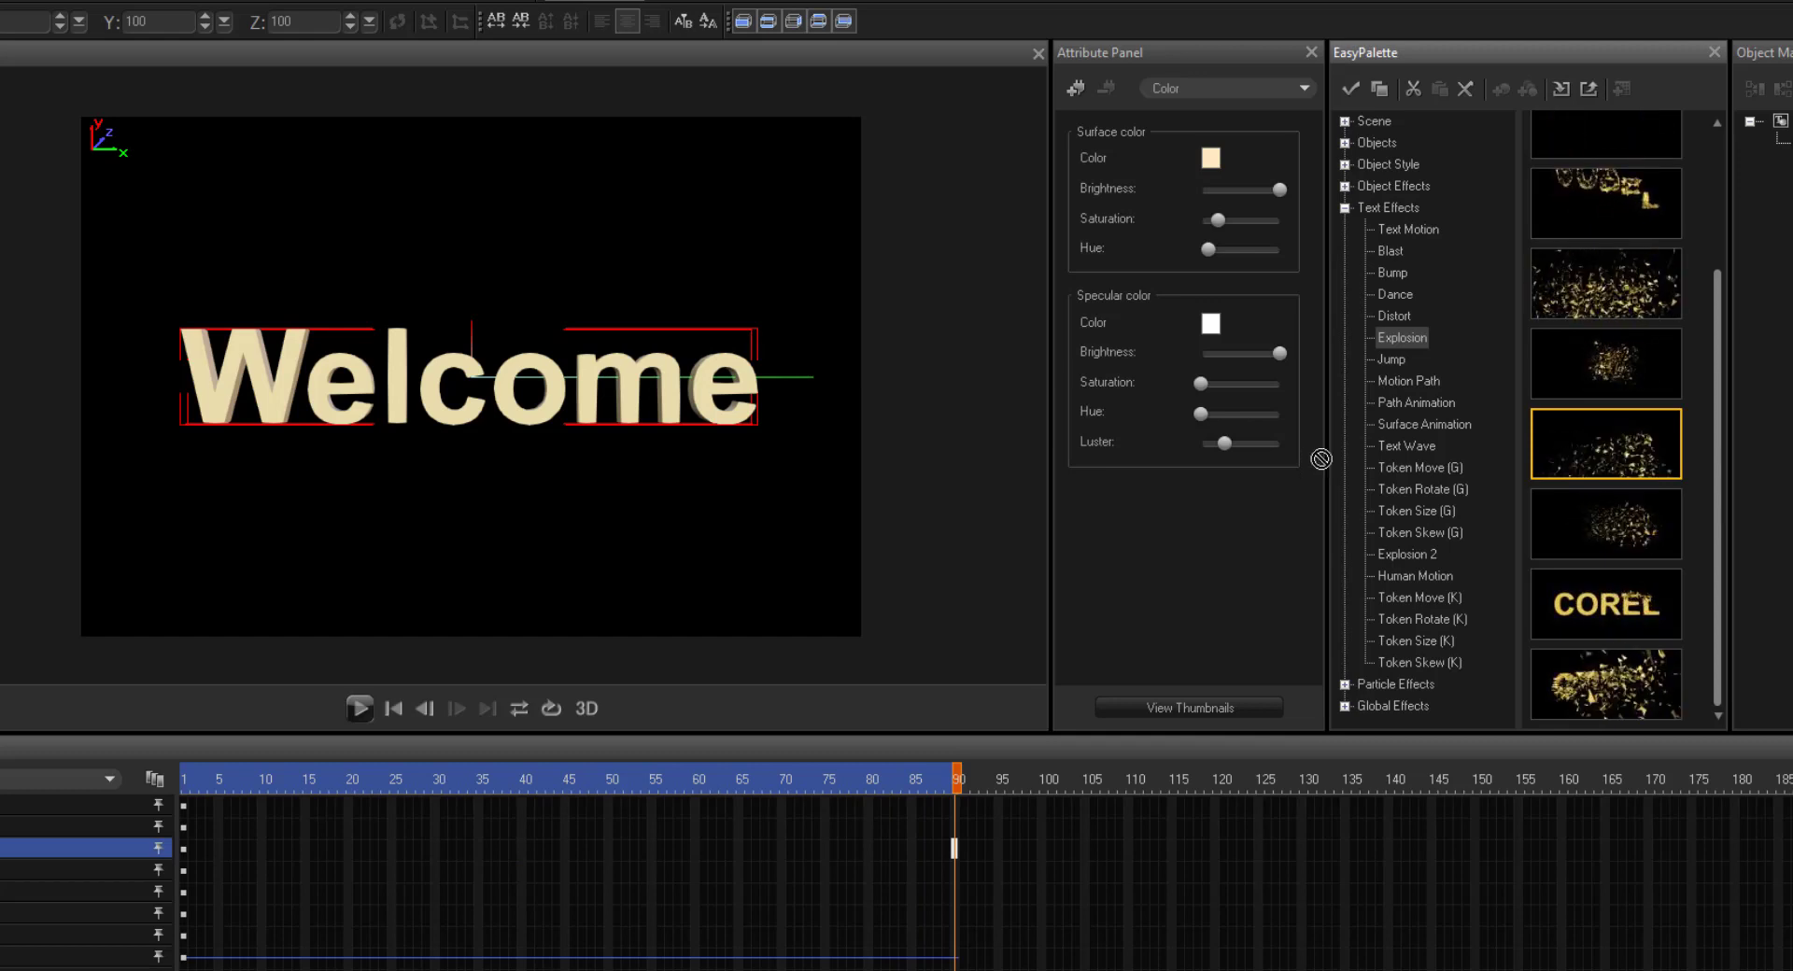
pyautogui.moveTo(702, 404); pyautogui.dragTo(702, 403)
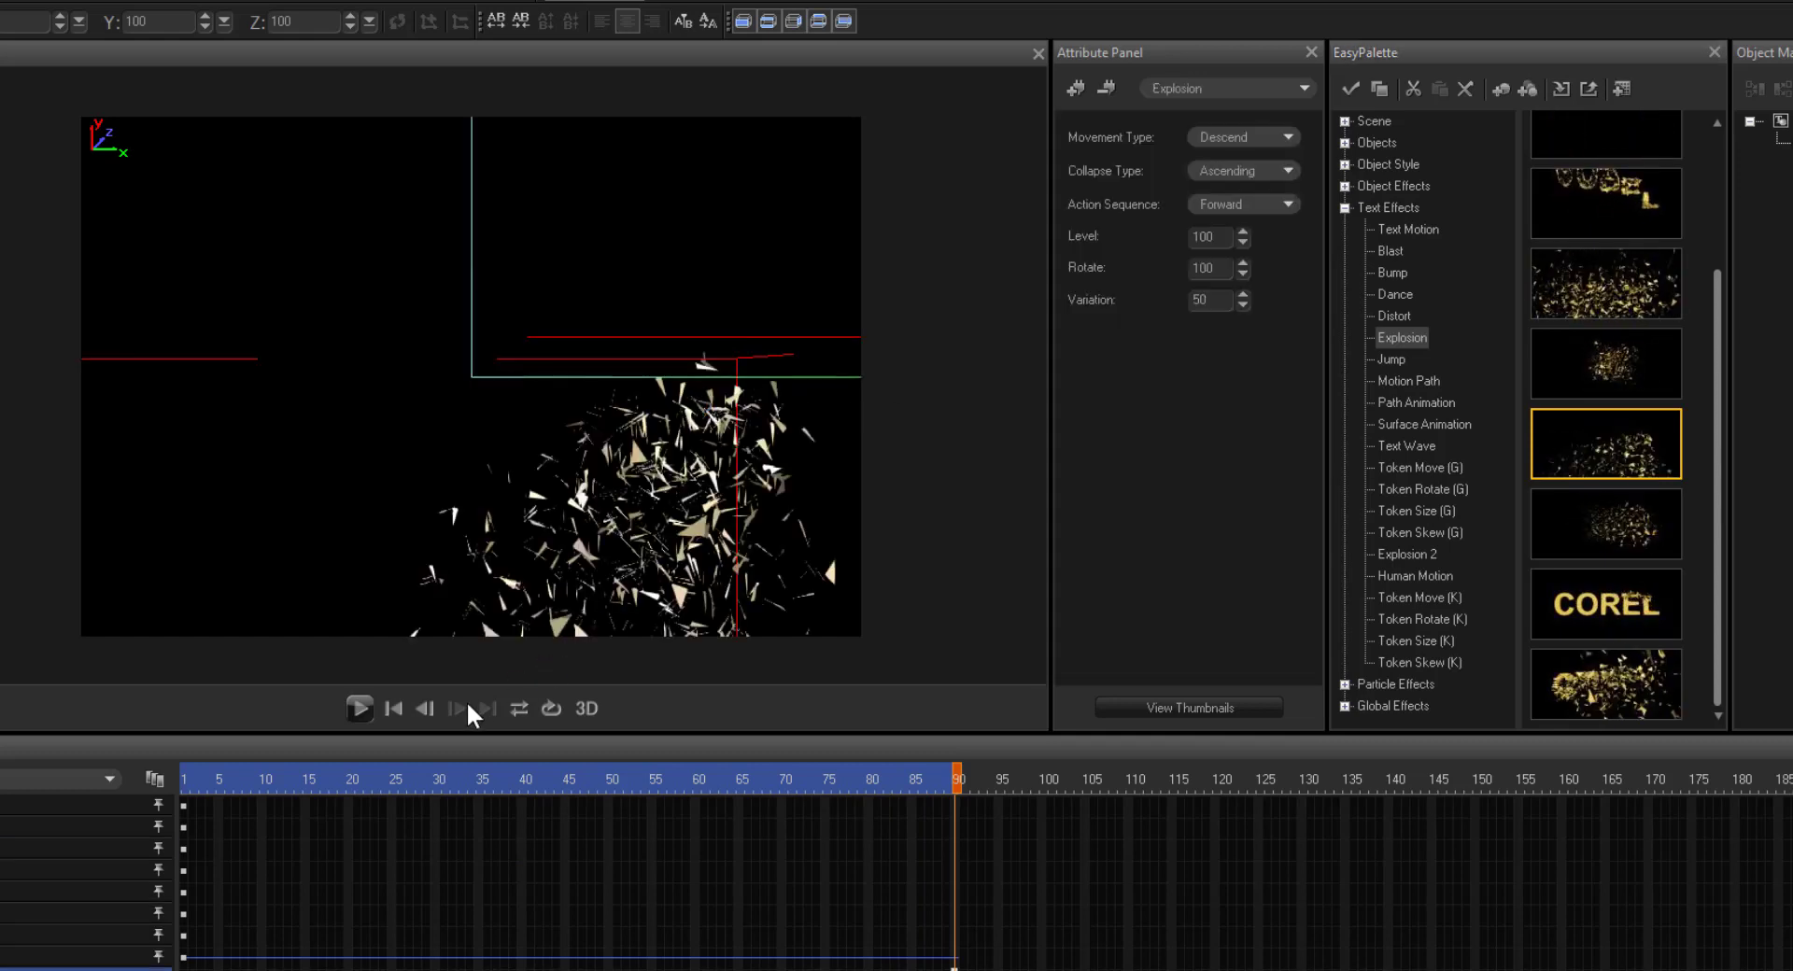
pyautogui.click(367, 715)
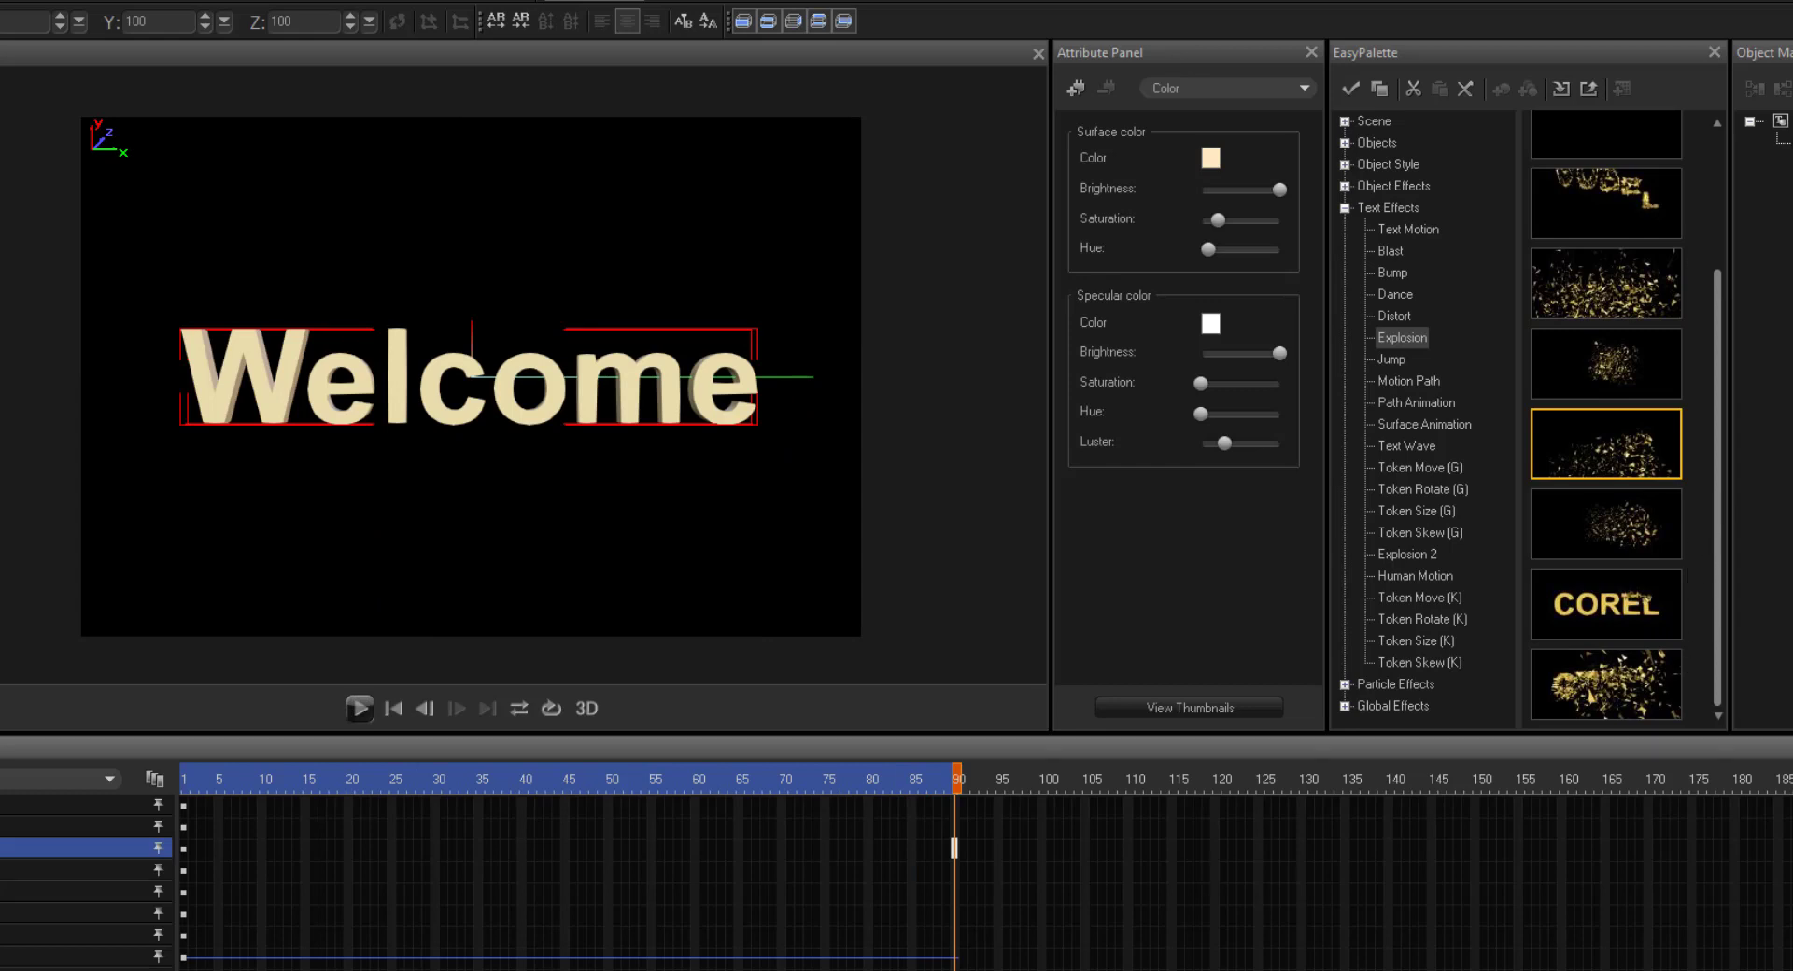
# - Extend the animation to frame 150 on the timeline and select the fifth Explosion preset for a thumbnail preview
pyautogui.moveTo(957, 778); pyautogui.dragTo(1476, 778)
pyautogui.click(1608, 287)
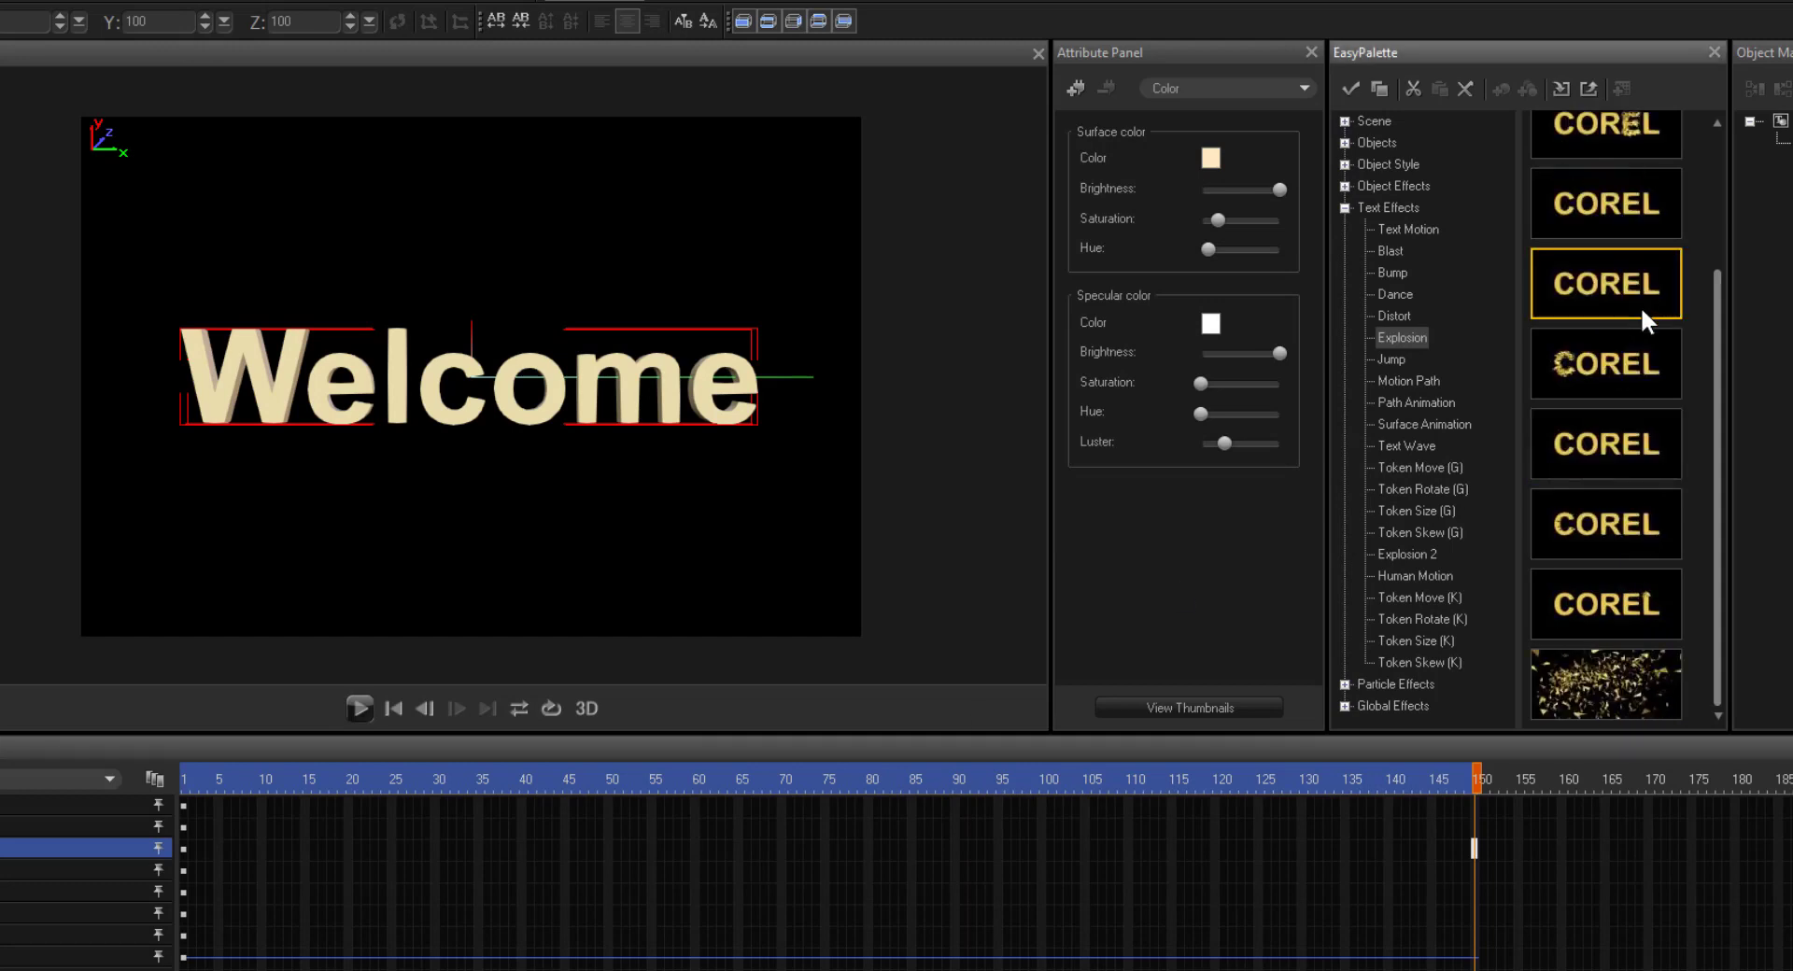
pyautogui.moveTo(1718, 680); pyautogui.dragTo(1697, 455)
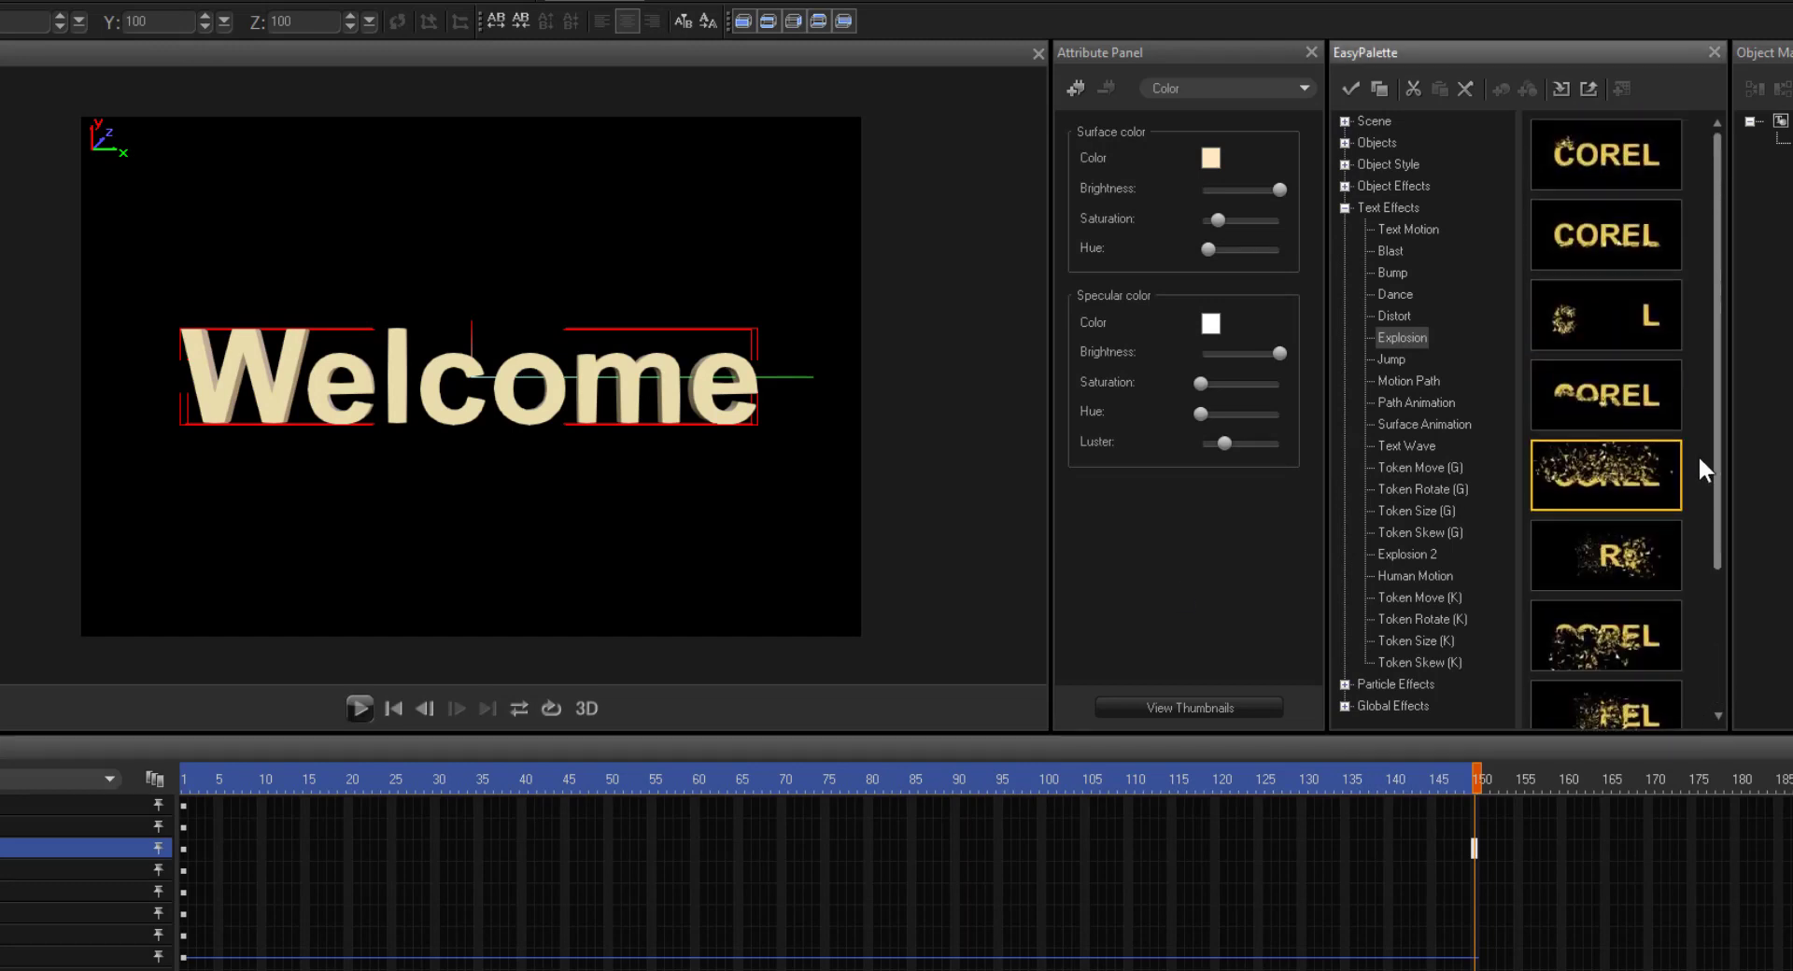
# - Preview the third Explosion preset, try the first one on the Welcome text, play the animation and return to the first frame
pyautogui.click(1627, 334)
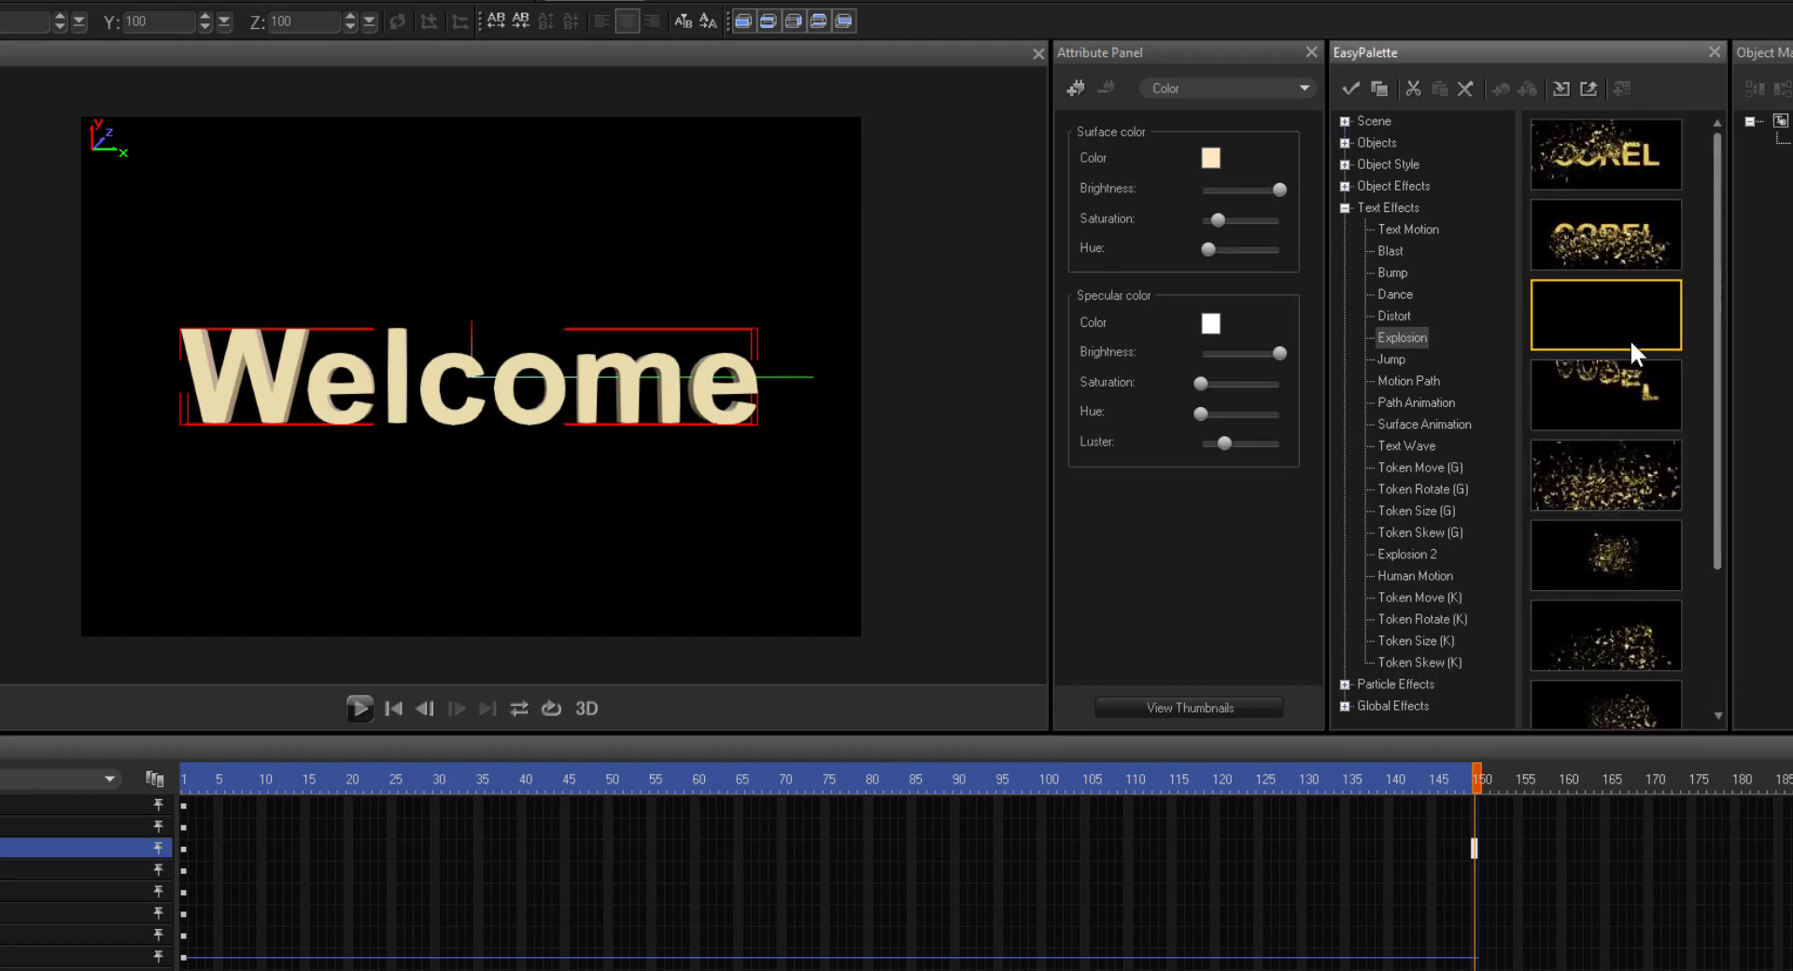
pyautogui.moveTo(1629, 170); pyautogui.dragTo(672, 481)
pyautogui.click(358, 707)
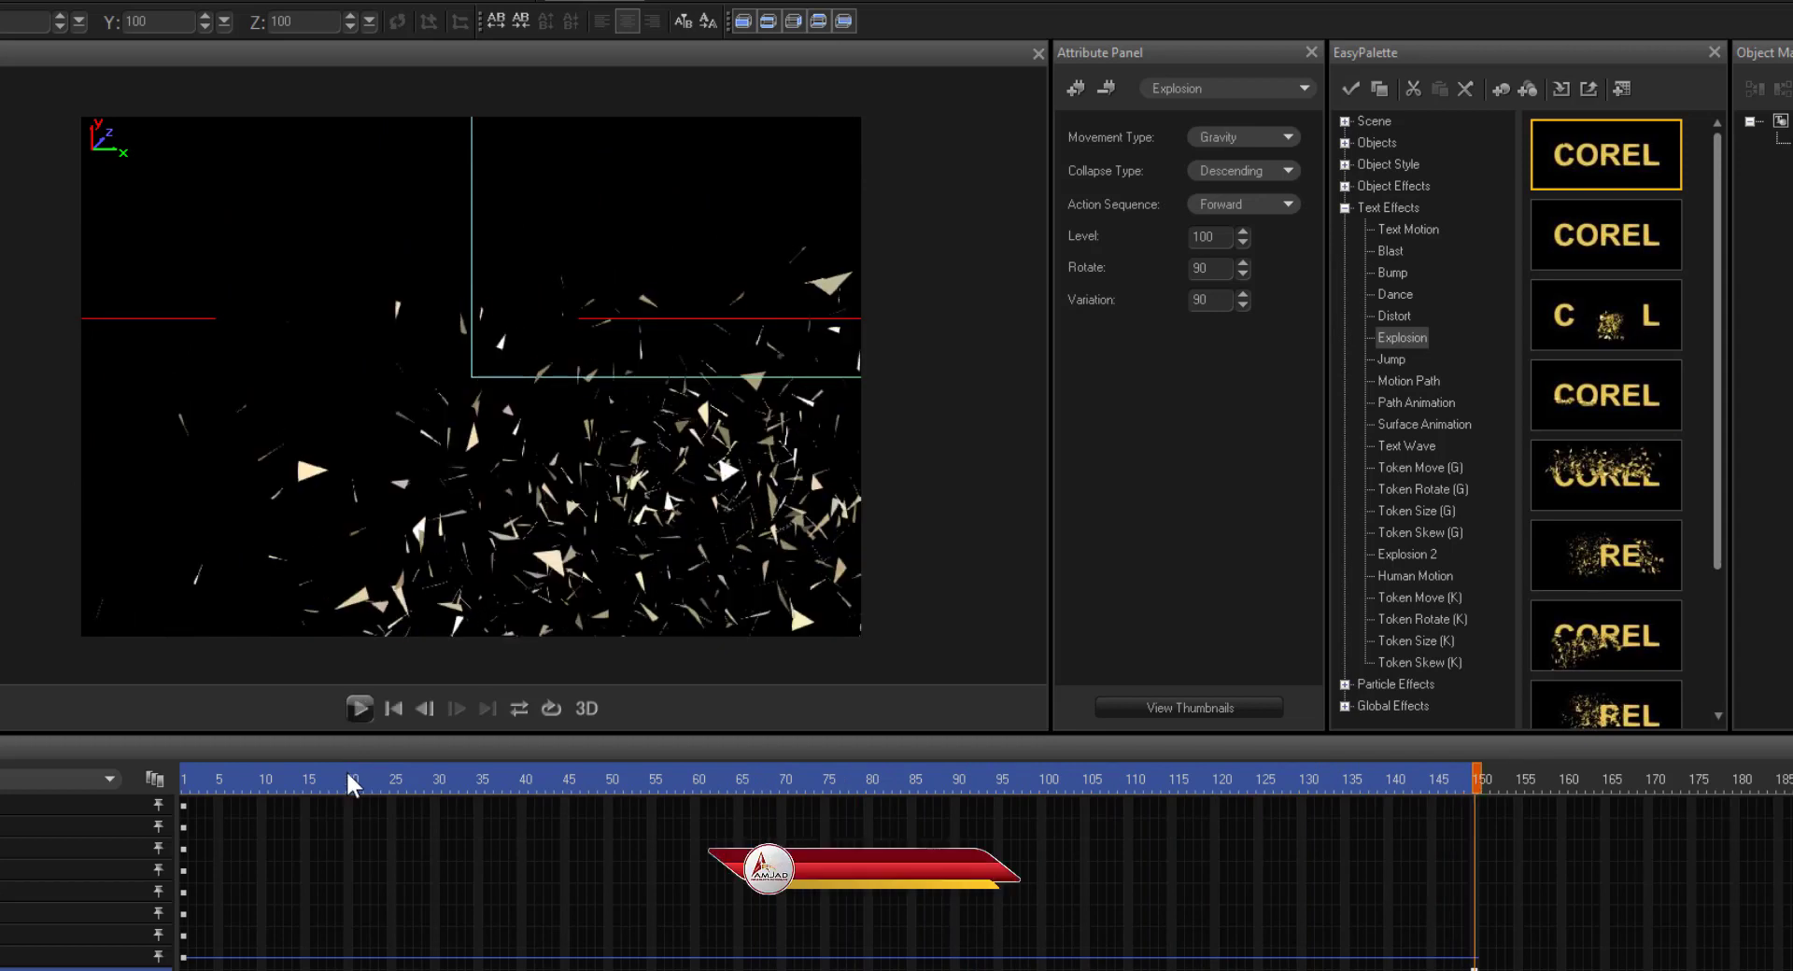
pyautogui.click(392, 710)
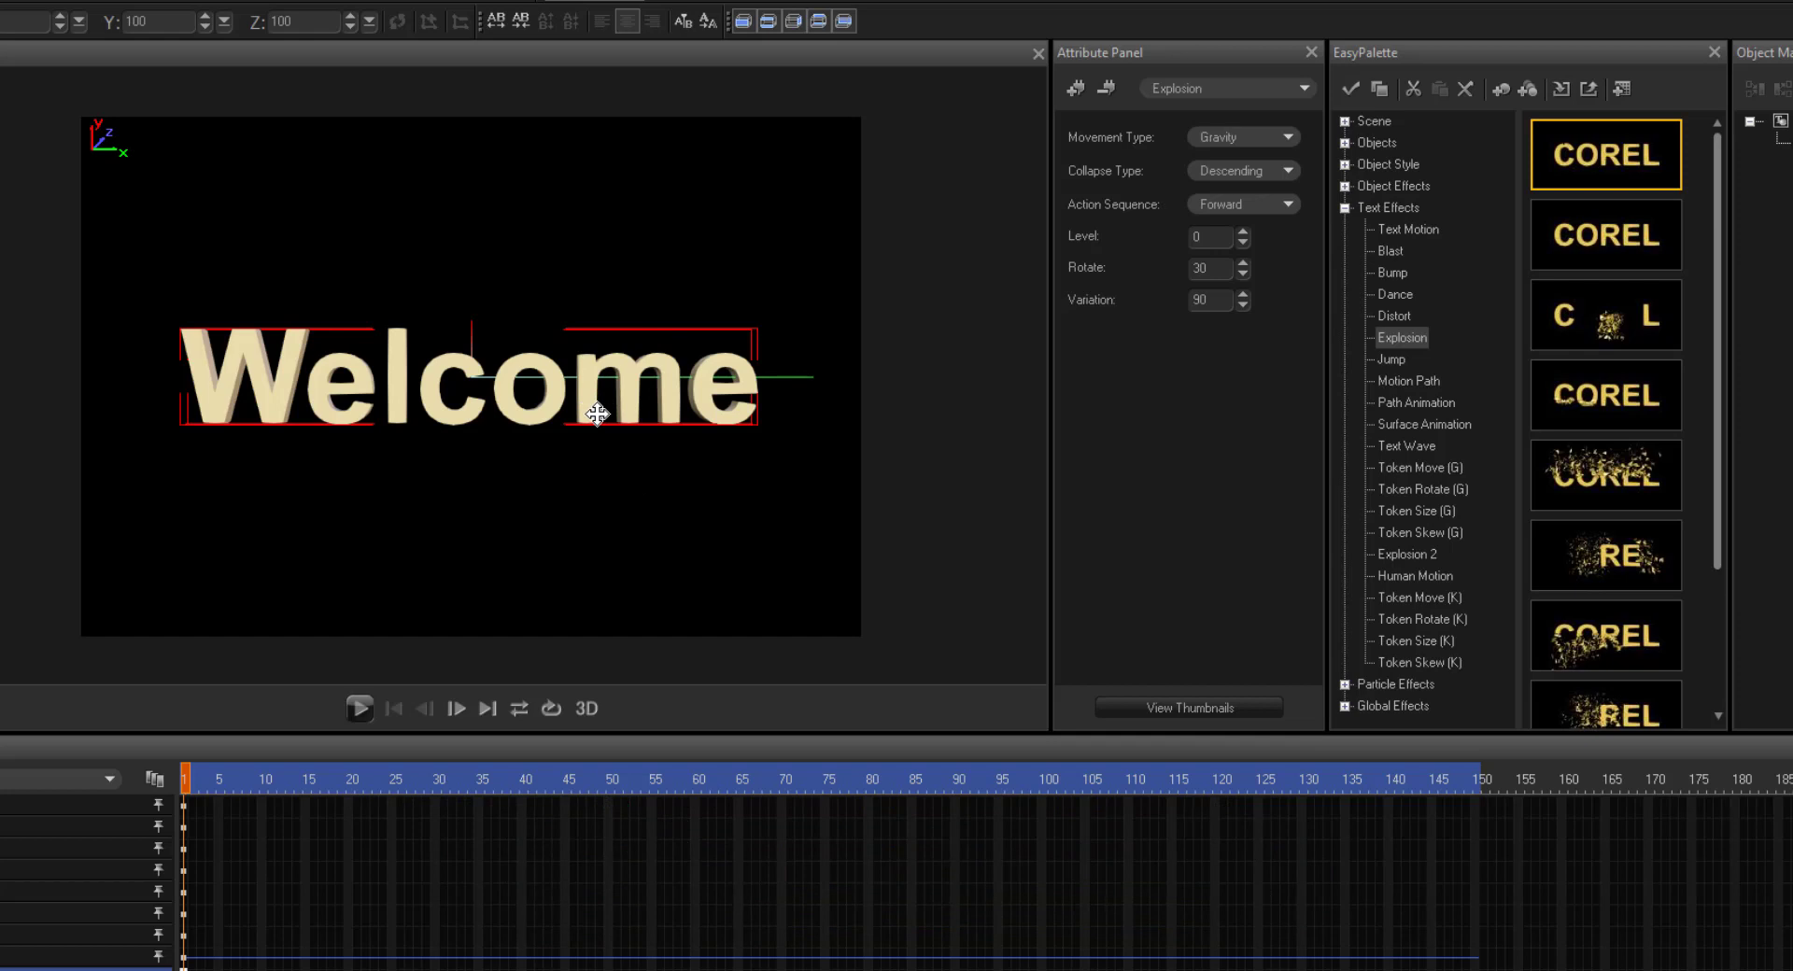
# - Try the Jump preset with Up direction and Random action sequence on the Welcome text, play the animation and undo the applied effects
pyautogui.click(1392, 361)
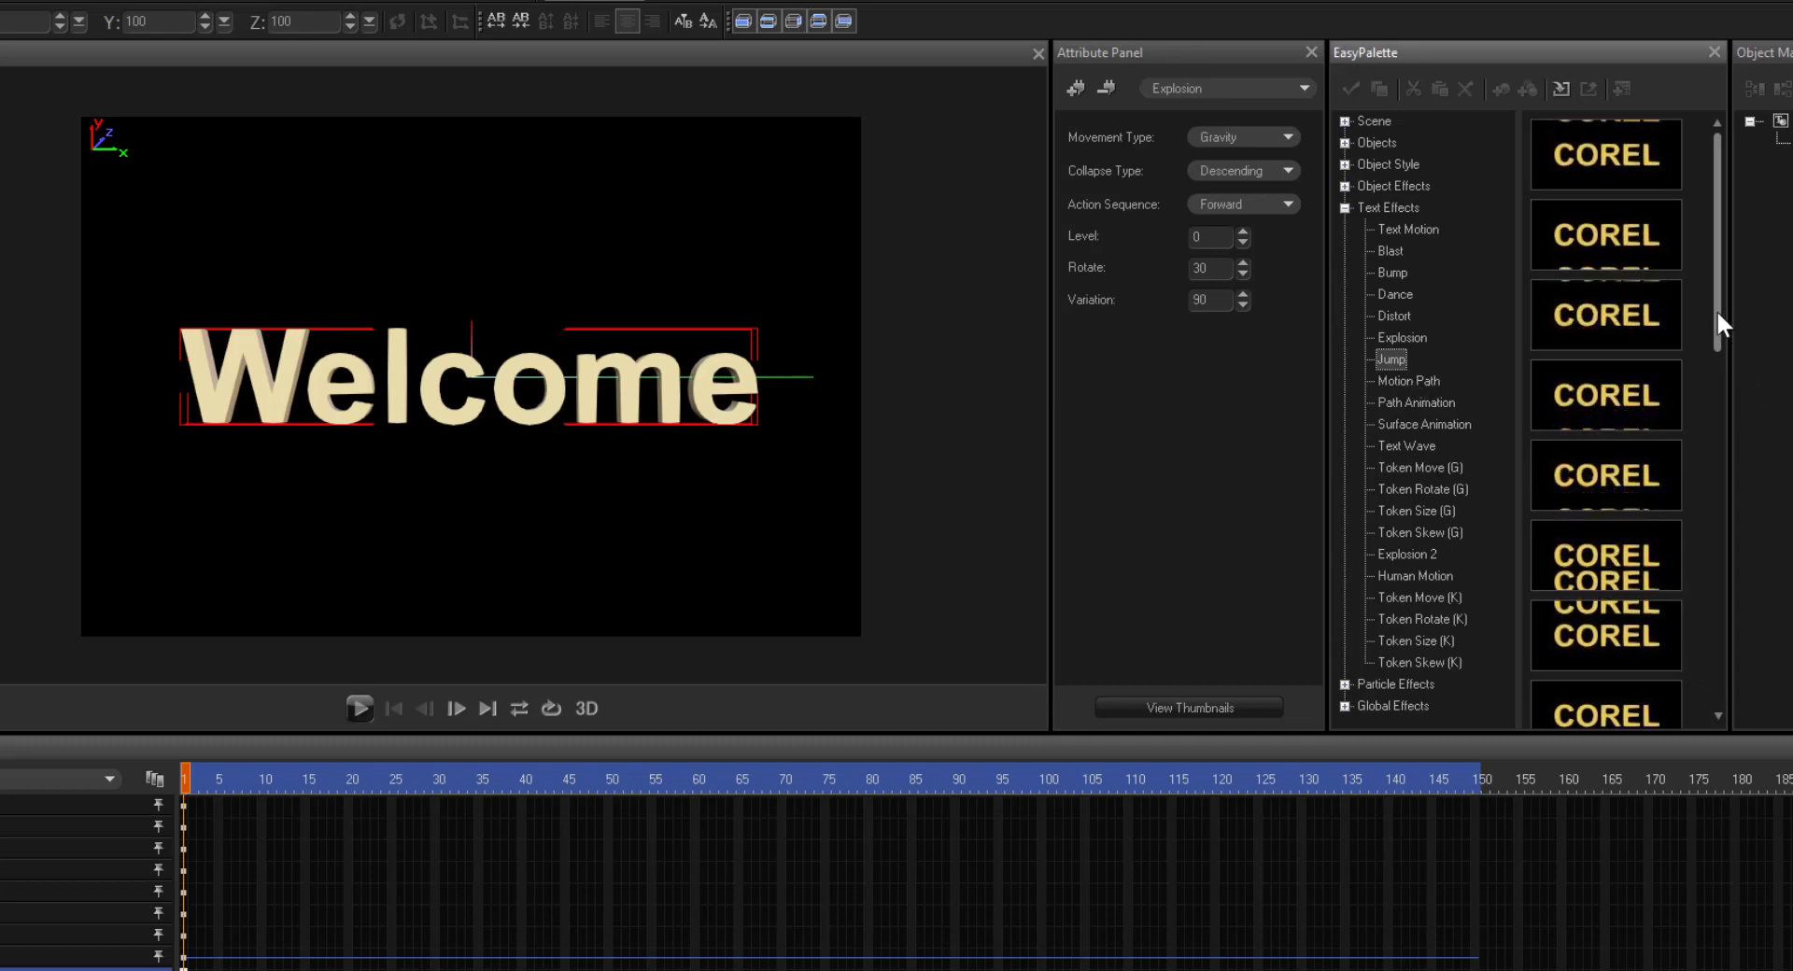
pyautogui.moveTo(1723, 323); pyautogui.dragTo(904, 519)
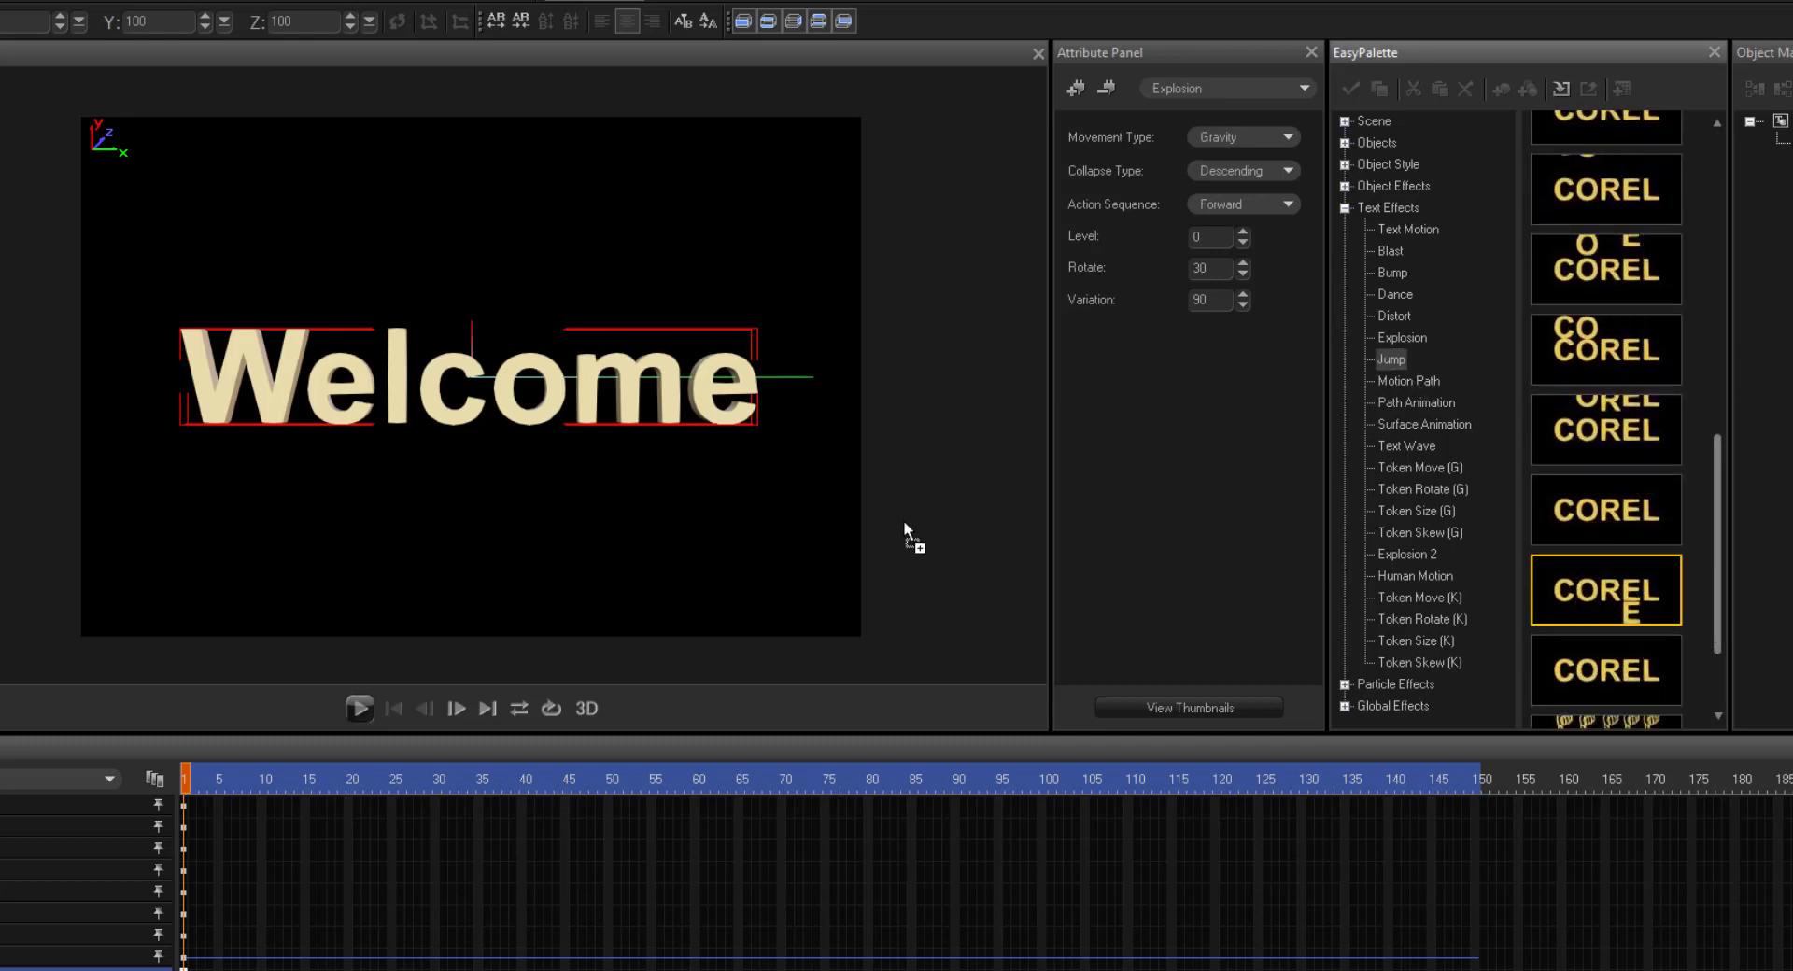
pyautogui.click(360, 708)
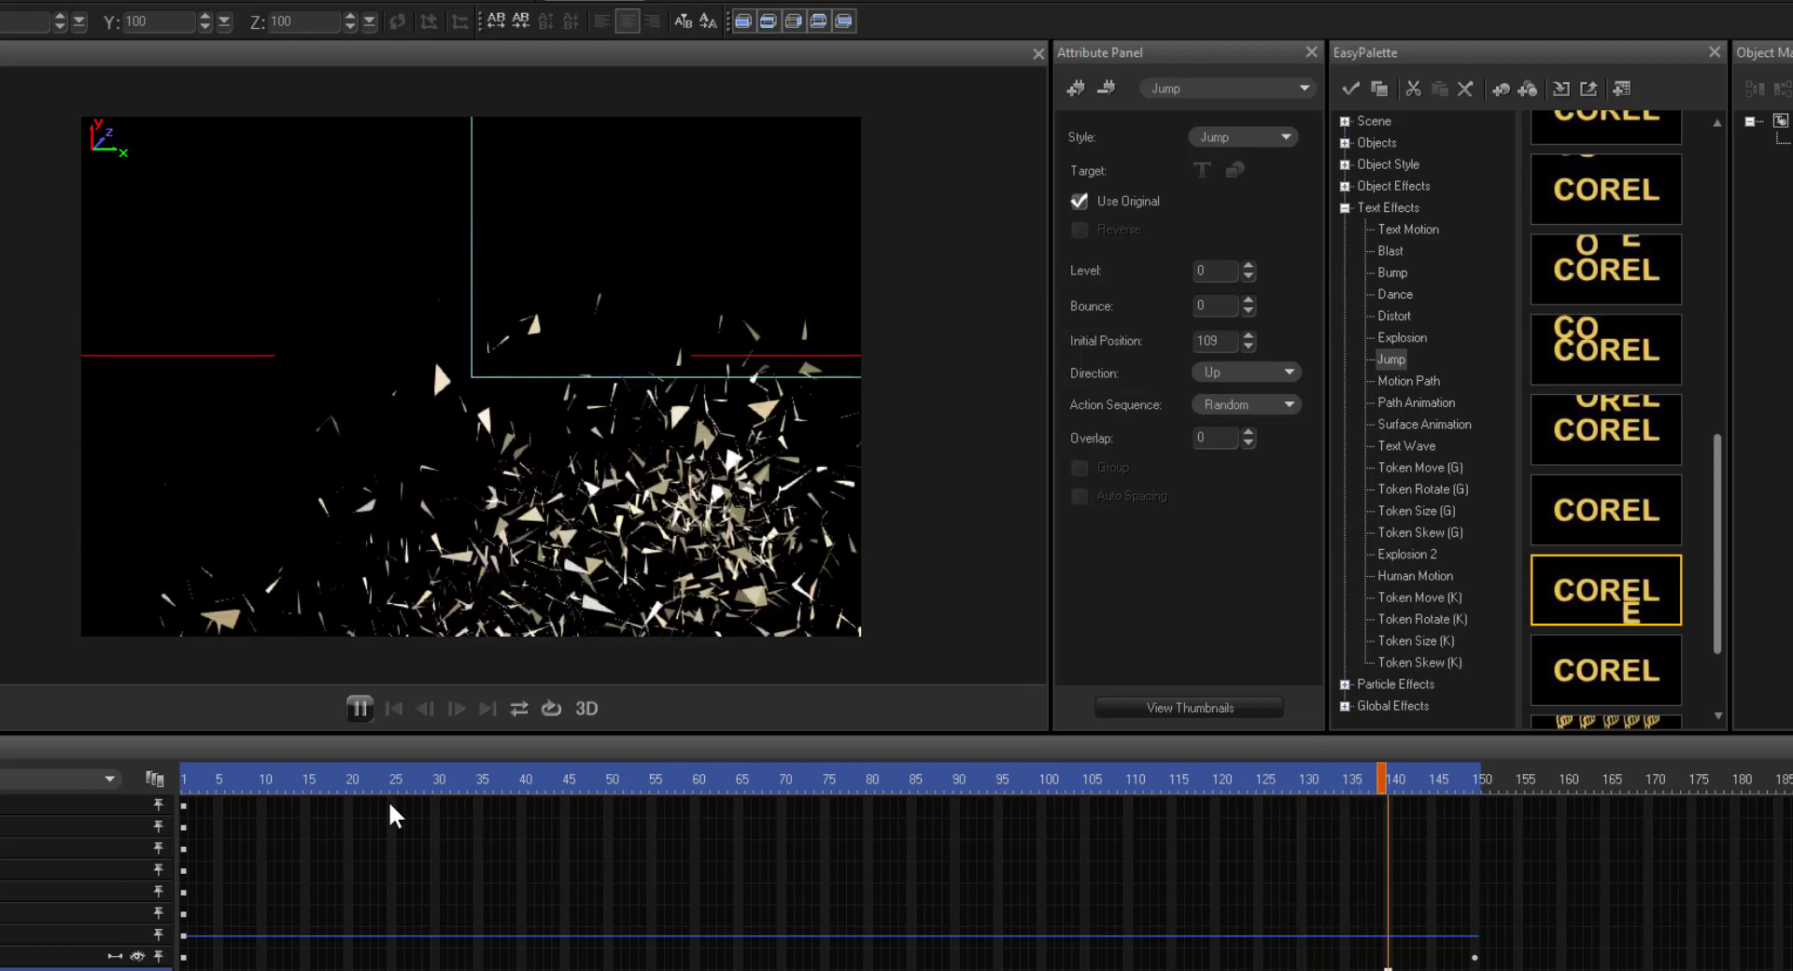
pyautogui.hotkey('ctrl', 'z')
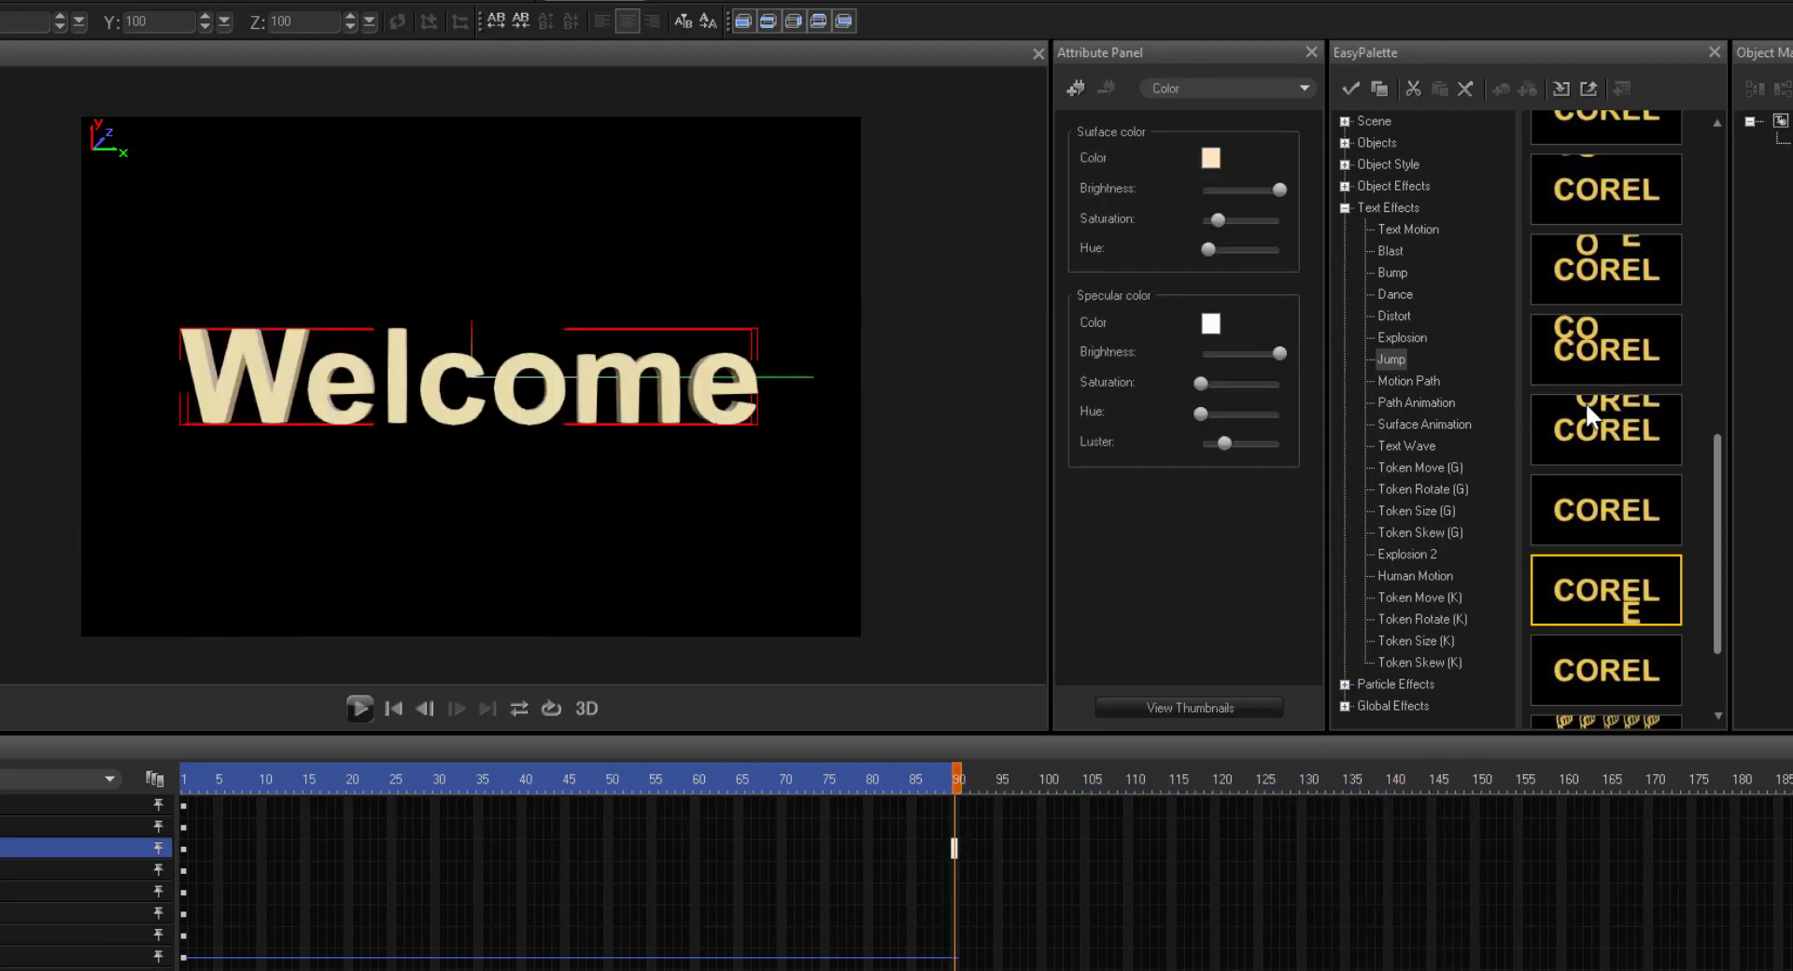
# - Look through the other Jump presets, then try the sixth Motion Path preset on the Welcome text and play the animation
pyautogui.moveTo(1717, 512); pyautogui.dragTo(1734, 290)
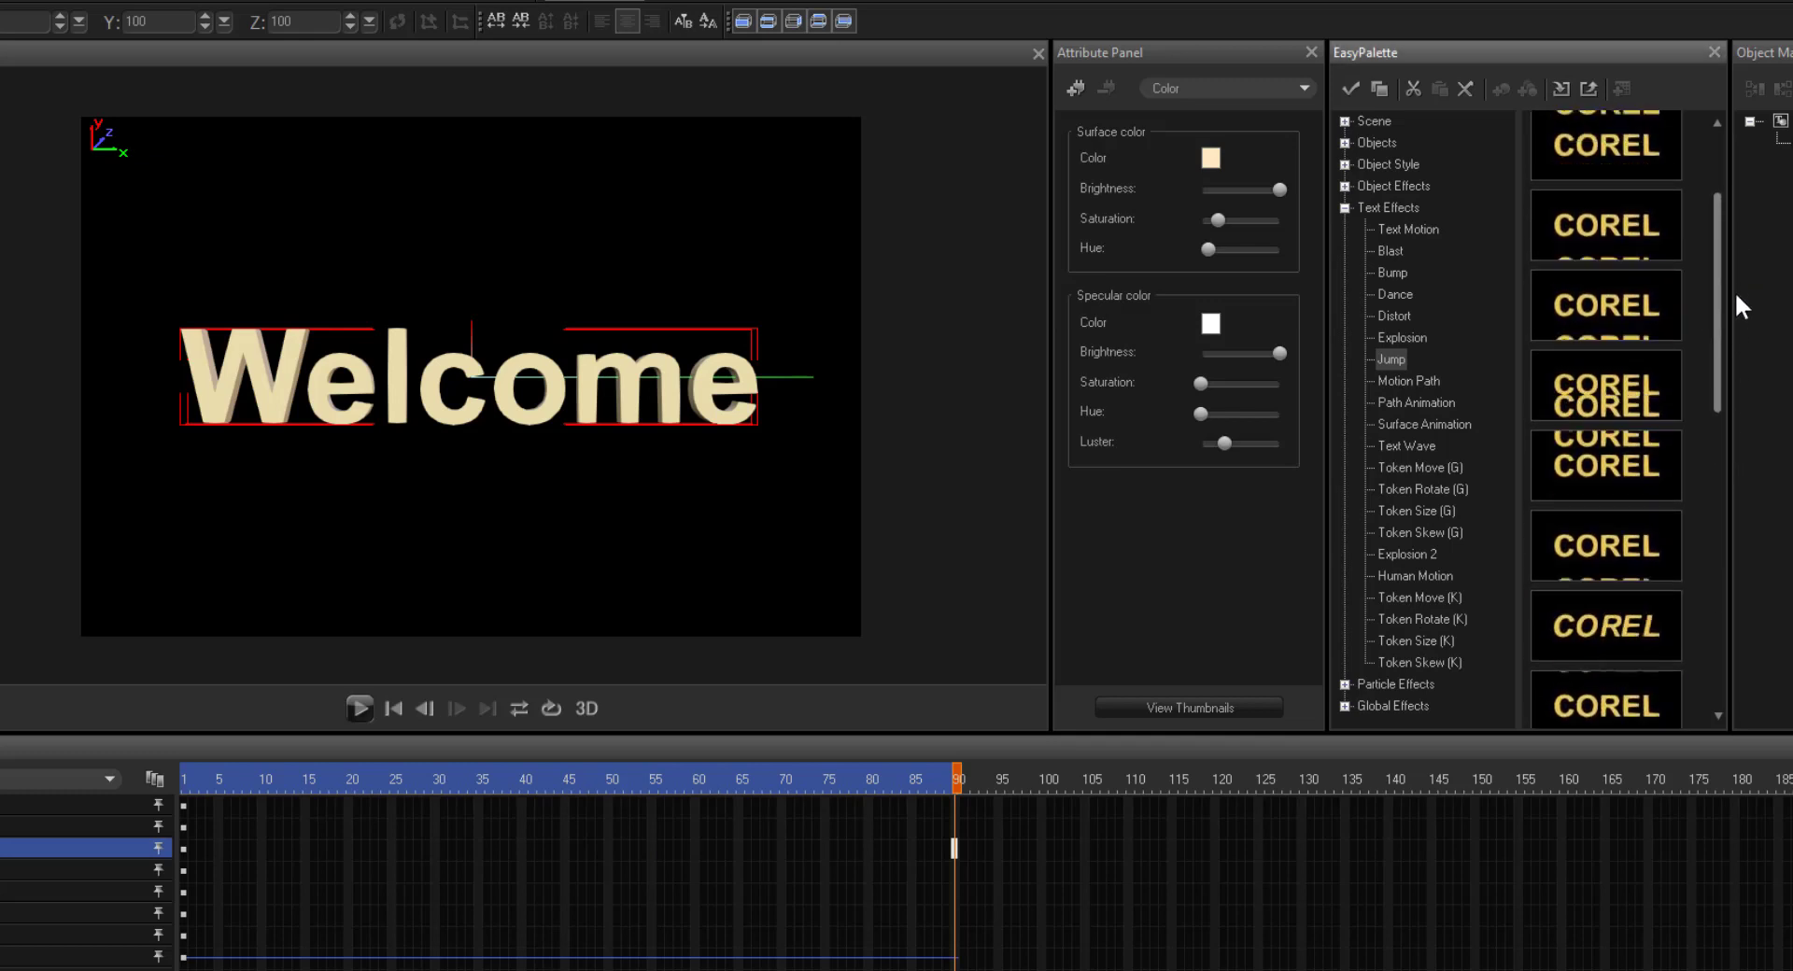
pyautogui.click(1419, 378)
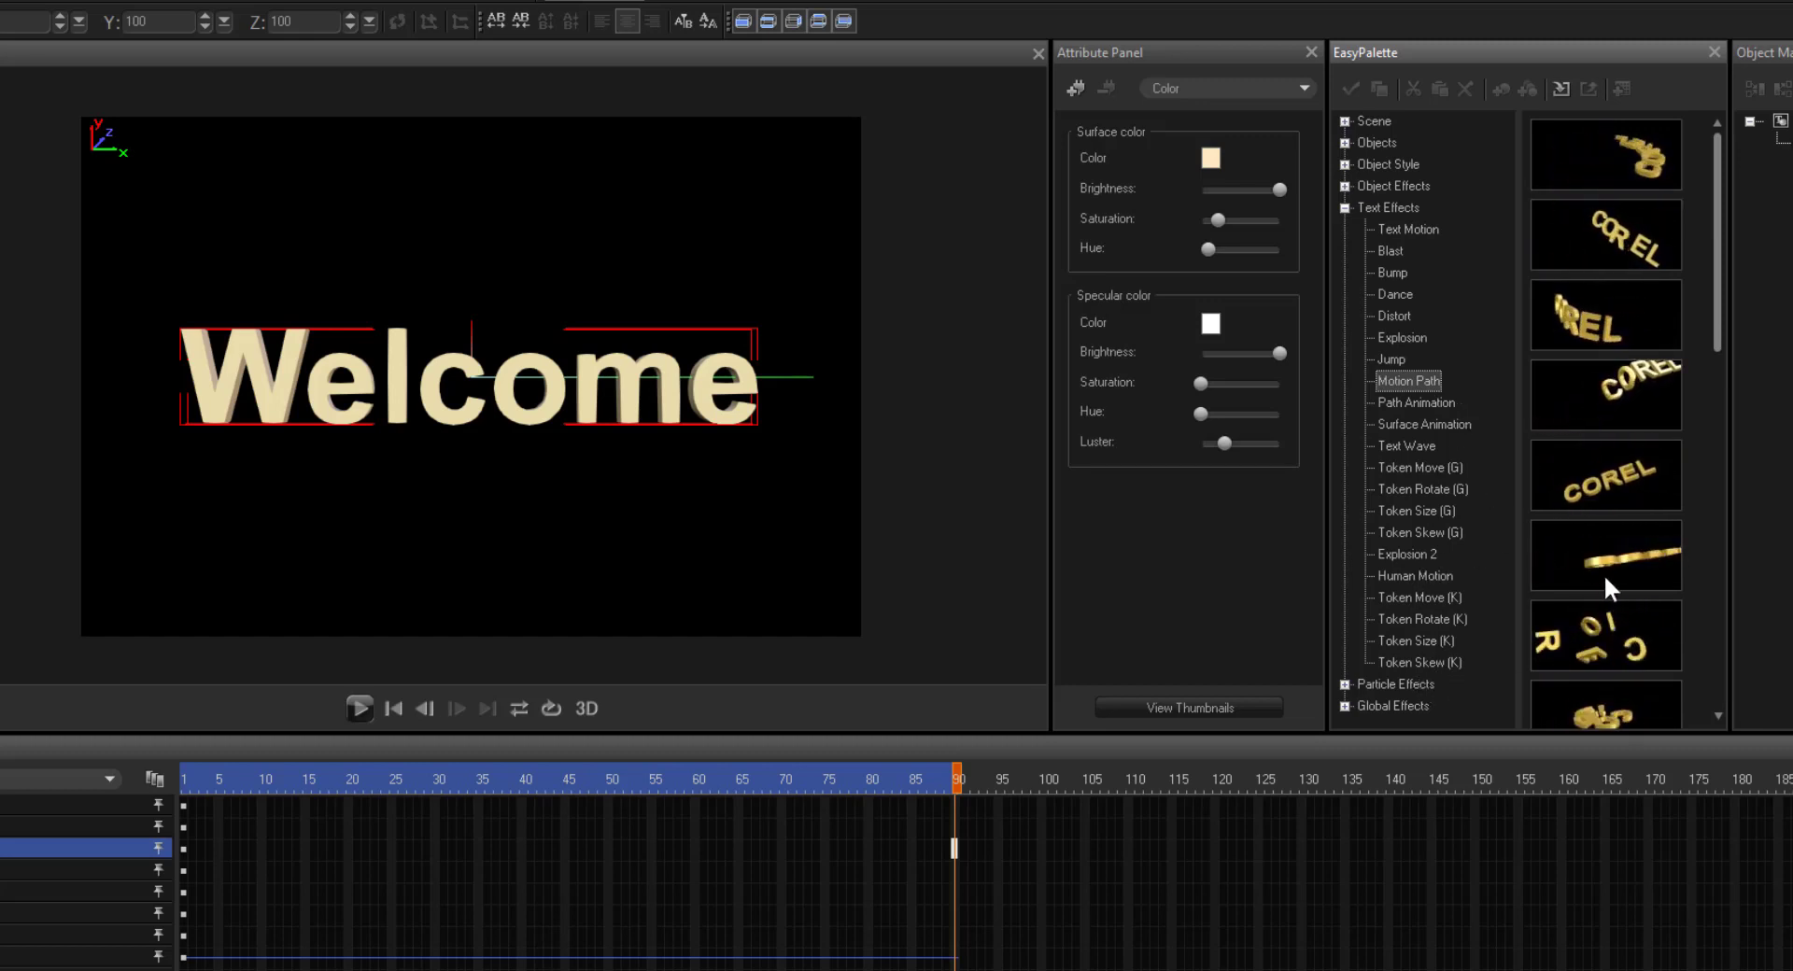
pyautogui.moveTo(1602, 570); pyautogui.dragTo(1272, 566)
pyautogui.moveTo(710, 405); pyautogui.dragTo(710, 405)
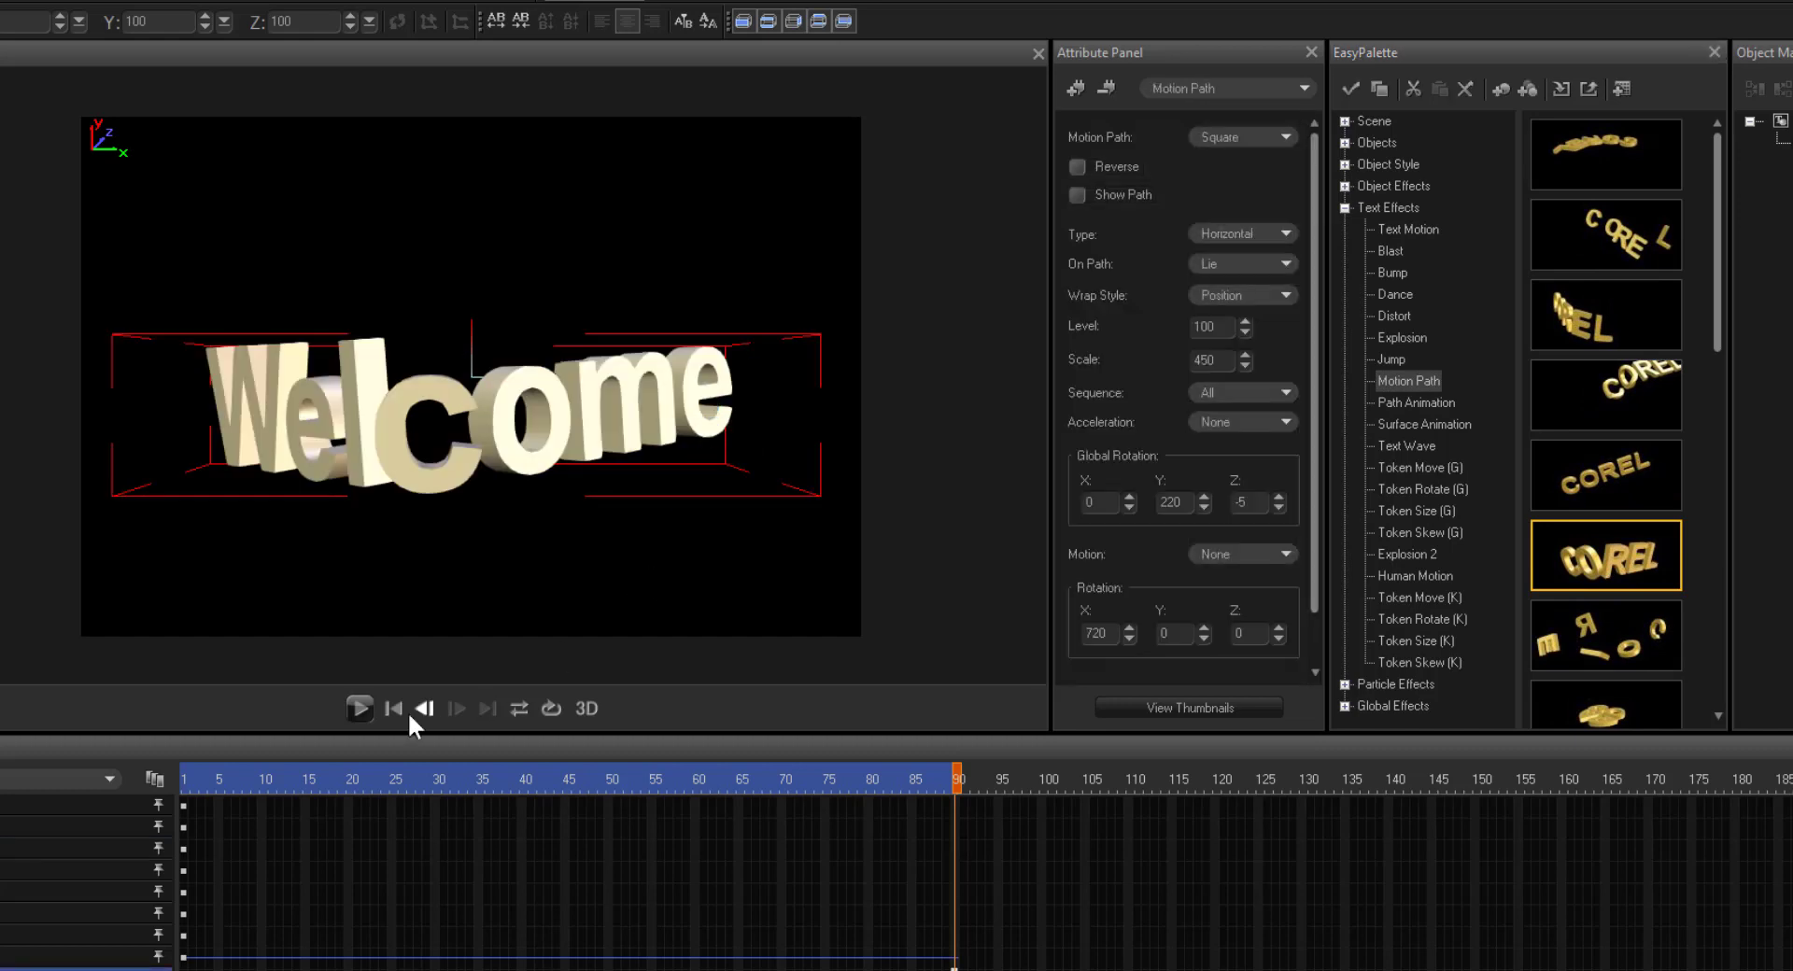
pyautogui.click(360, 709)
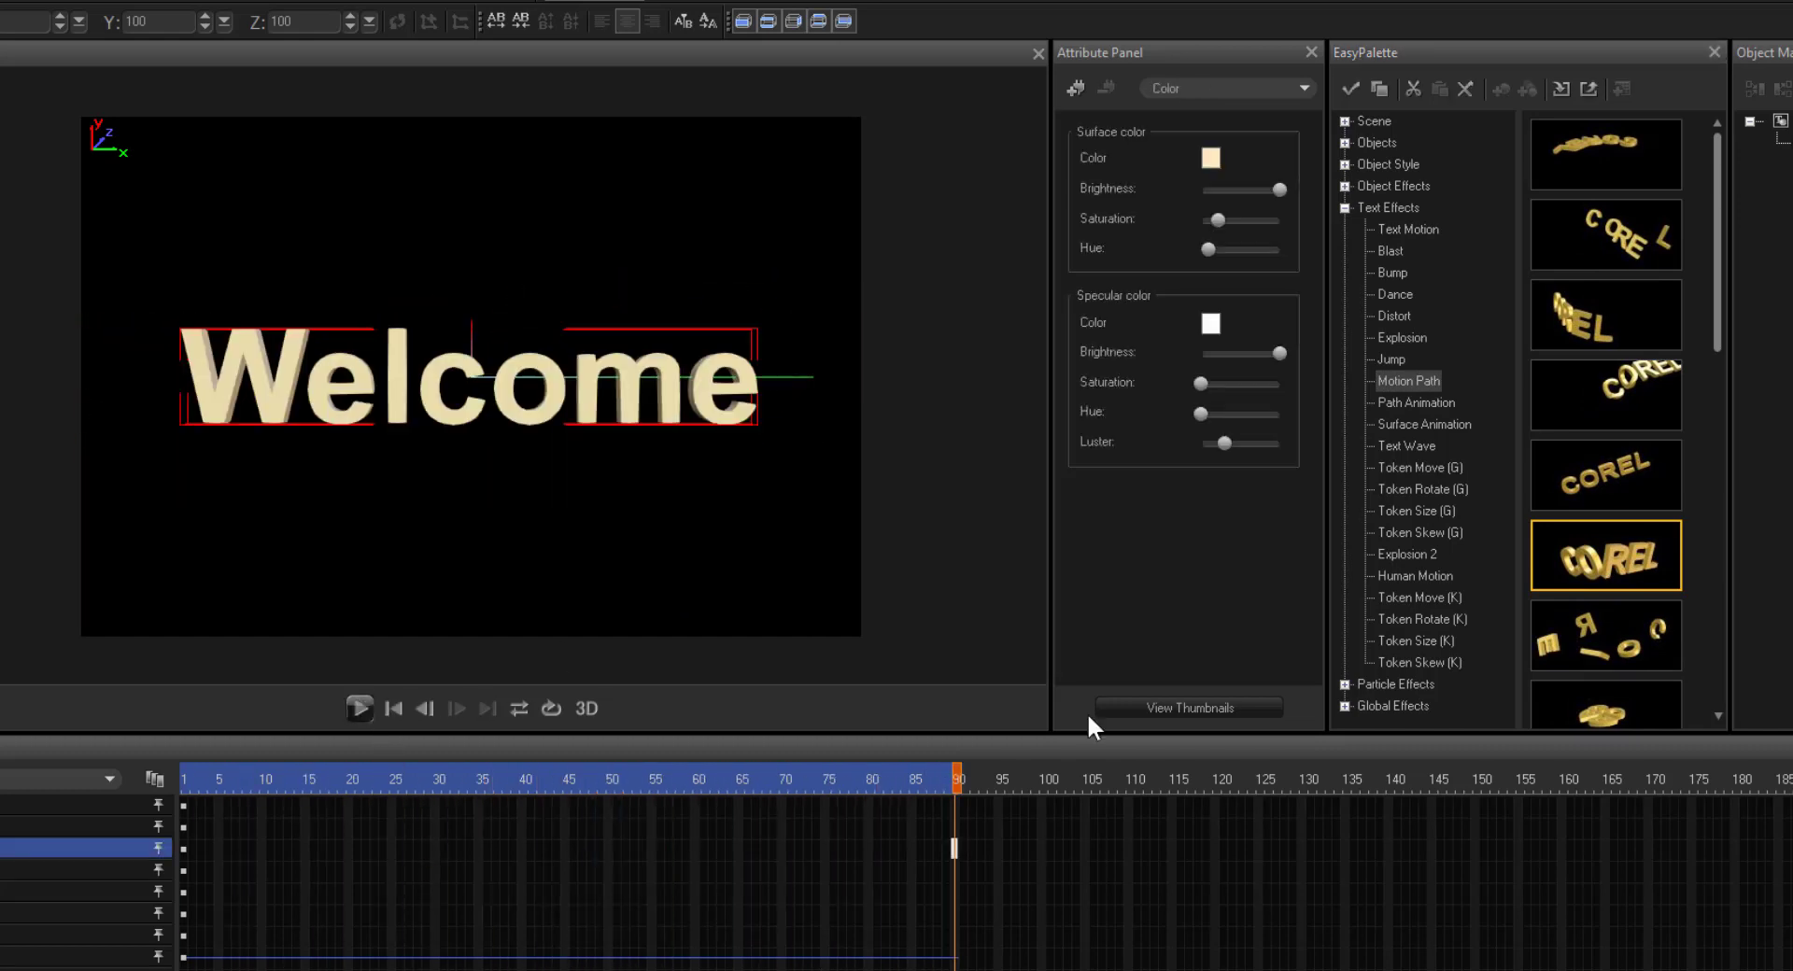
# - Try the tenth Motion Path preset on the Welcome text and look through the remaining presets down to the end of the list
pyautogui.scroll(-3, 1620, 650)
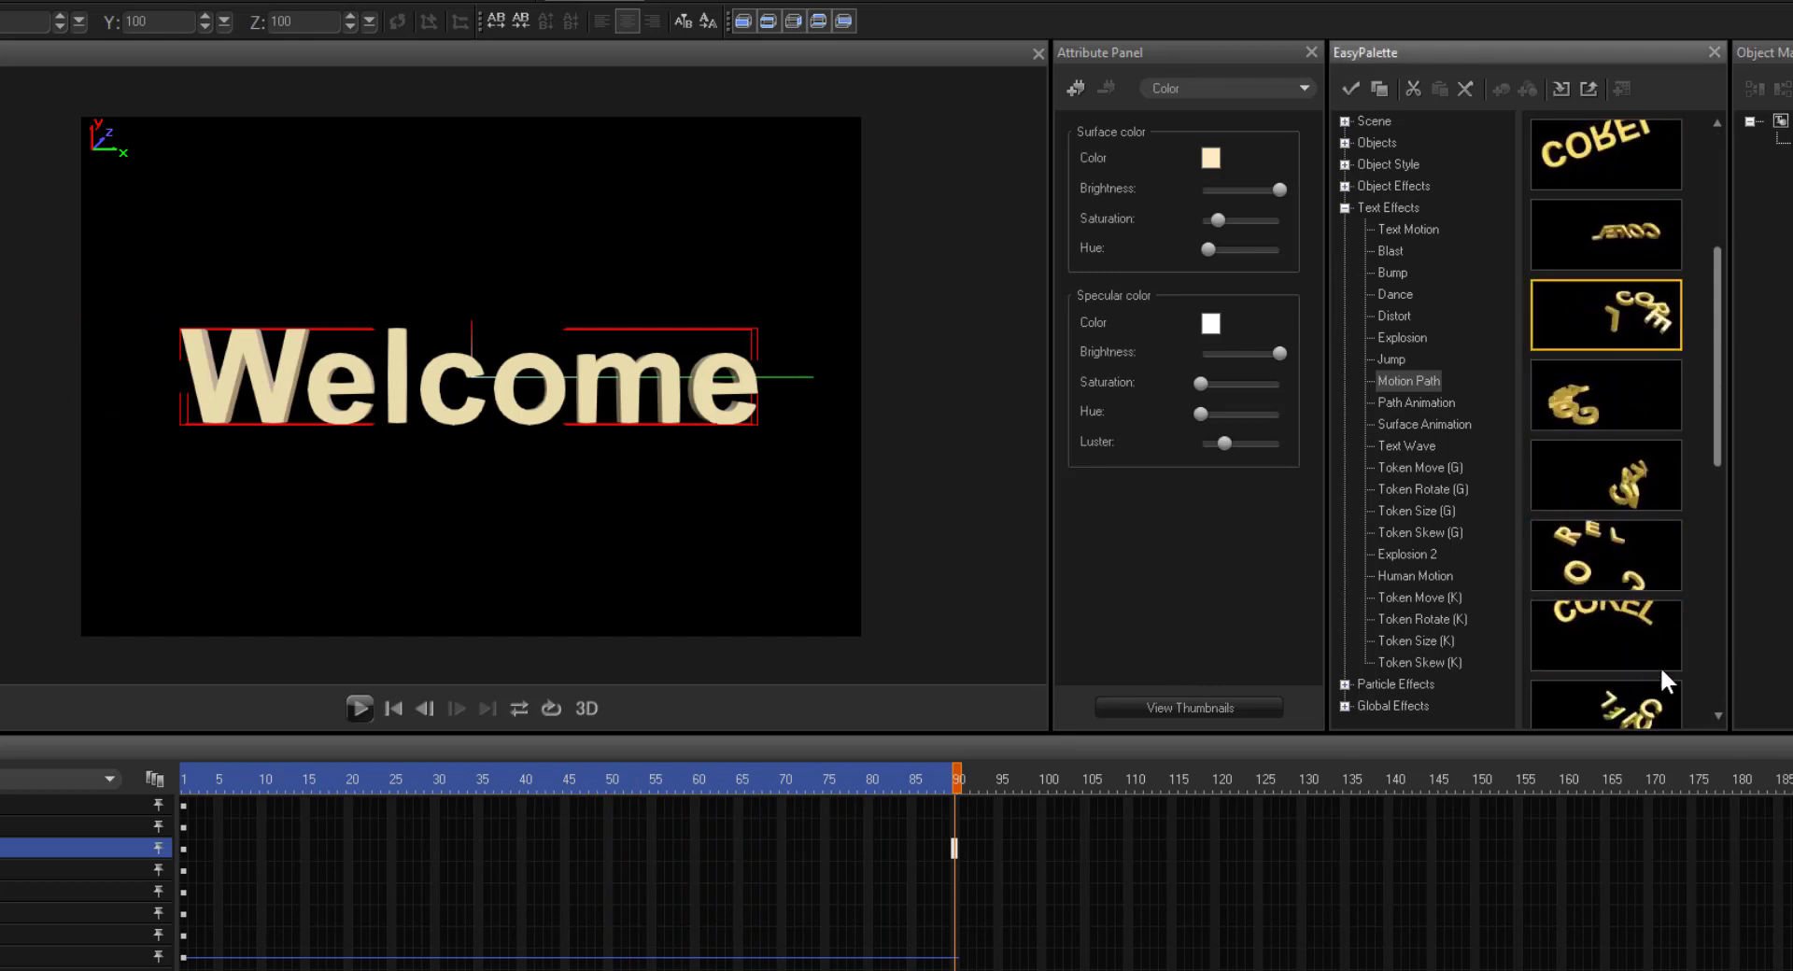
pyautogui.moveTo(1596, 565); pyautogui.dragTo(737, 421)
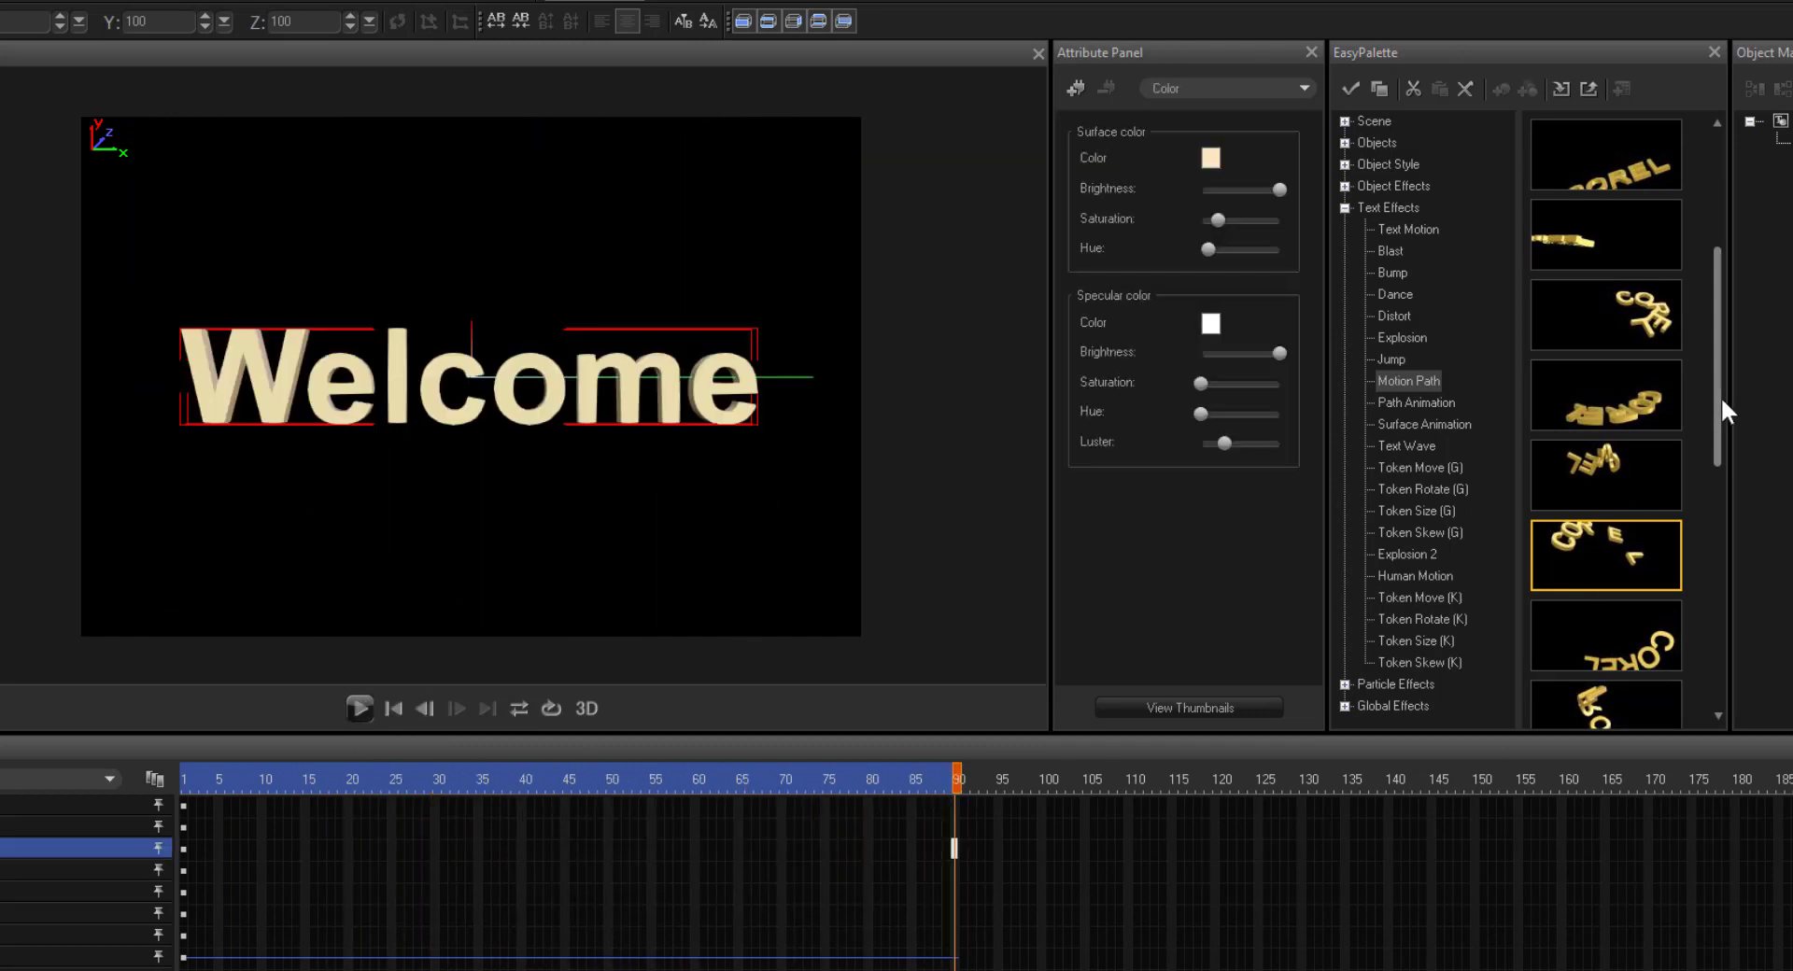
pyautogui.moveTo(1721, 396); pyautogui.dragTo(1716, 631)
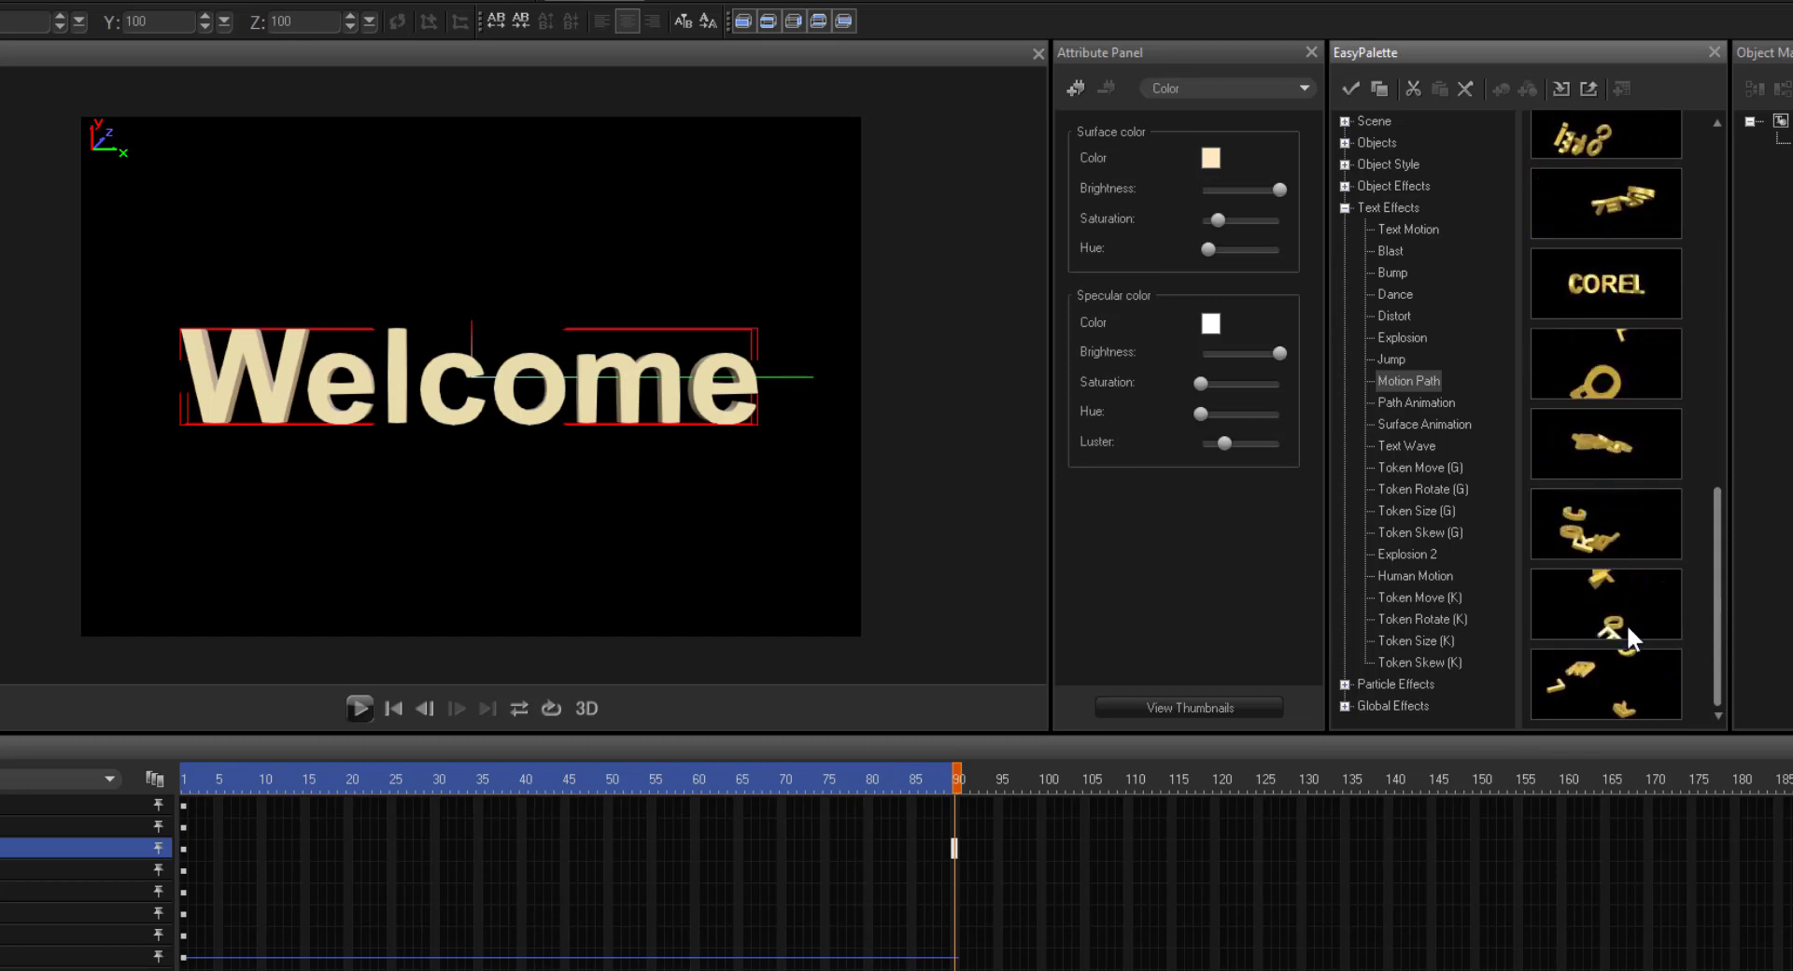
# - Try the fifth Path Animation preset on the Welcome text, play the animation and undo the effect
pyautogui.click(1419, 403)
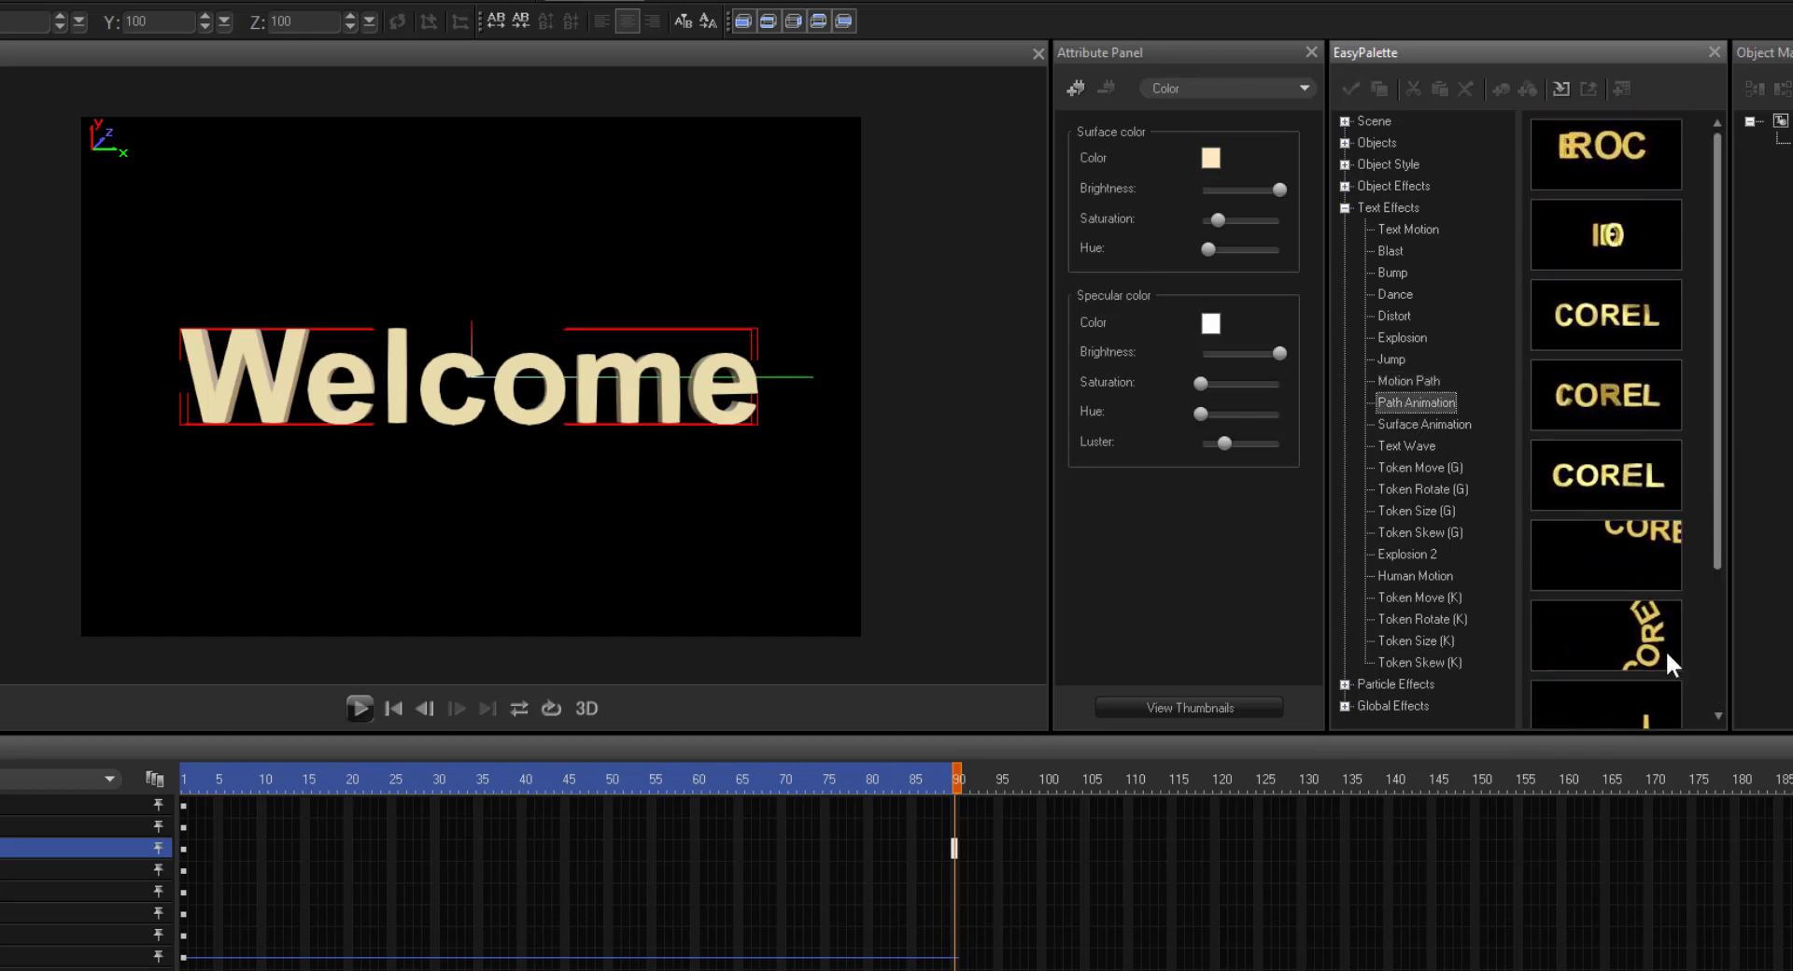
pyautogui.click(1581, 487)
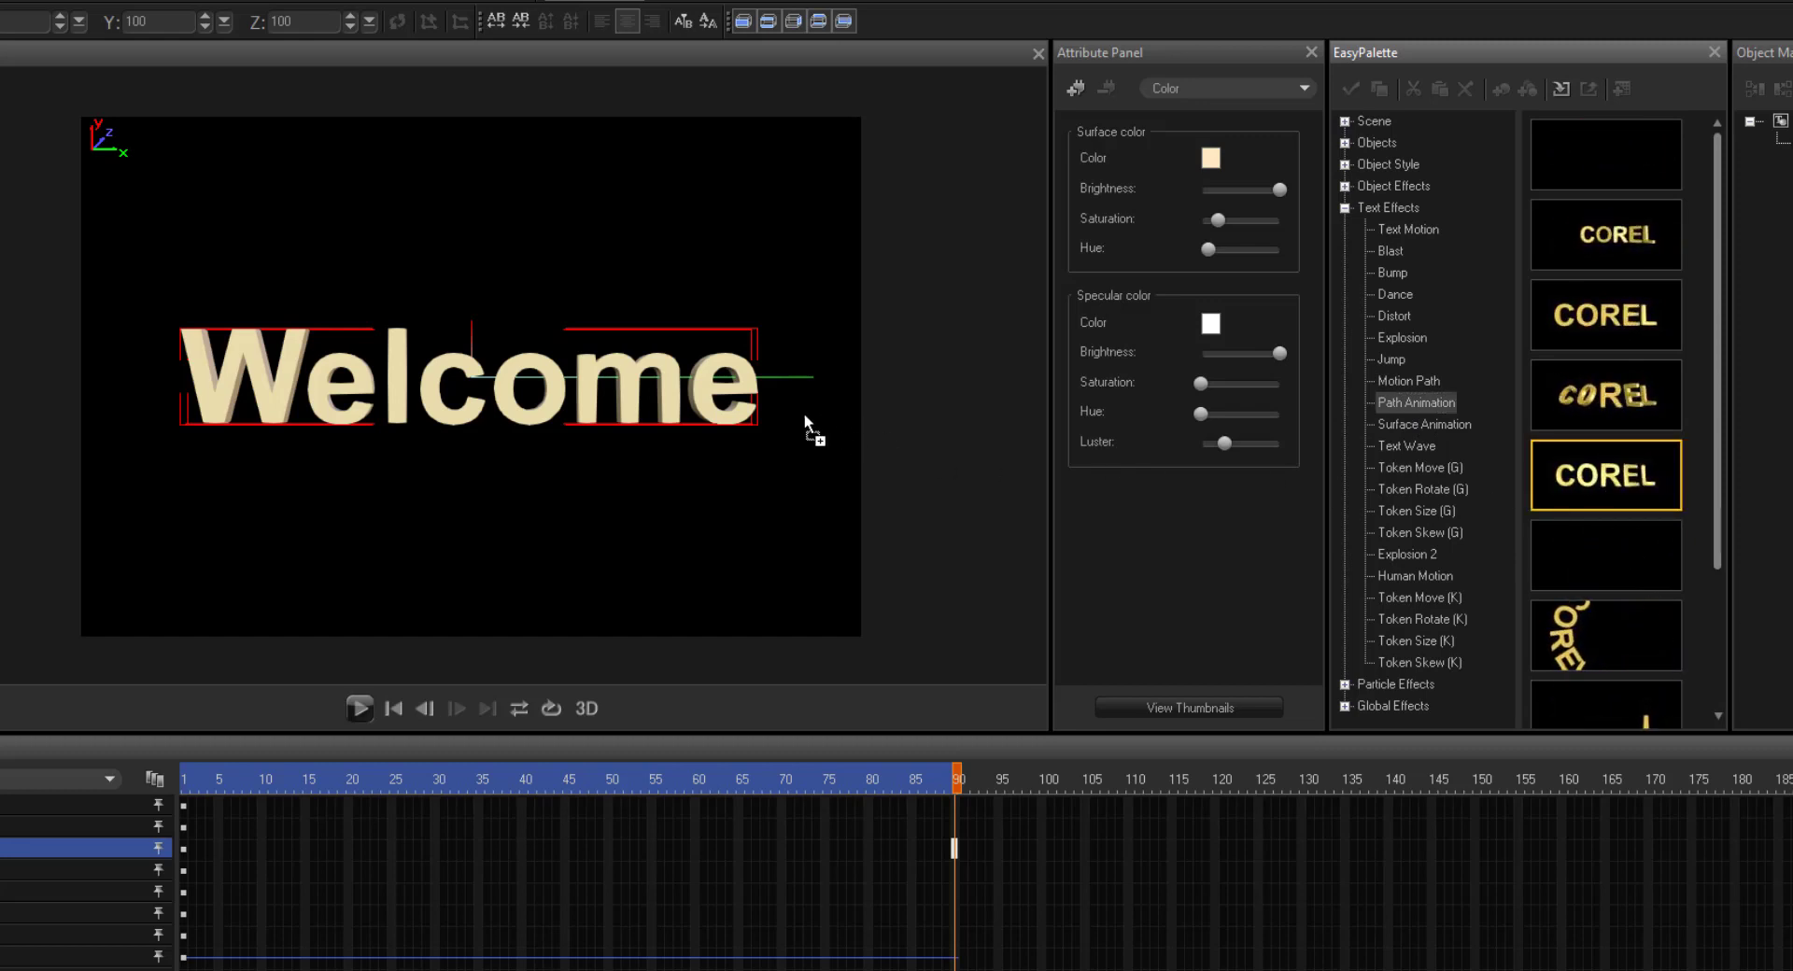
pyautogui.click(368, 709)
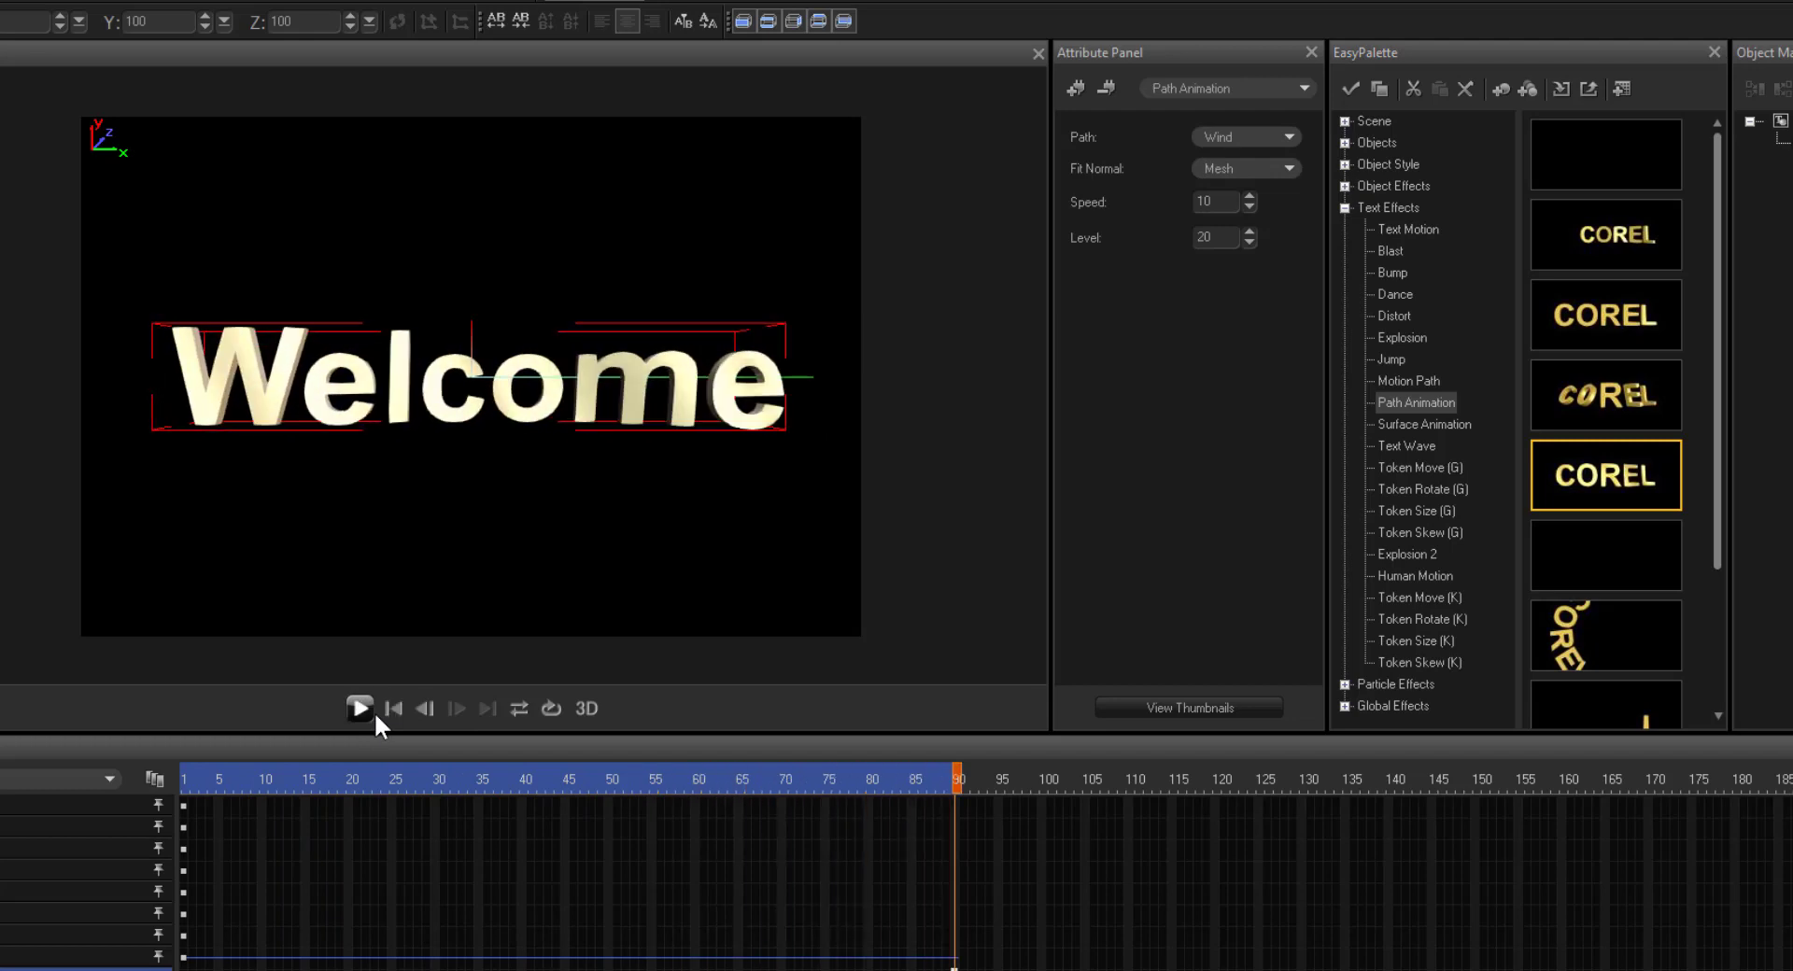
pyautogui.hotkey('ctrl', 'z')
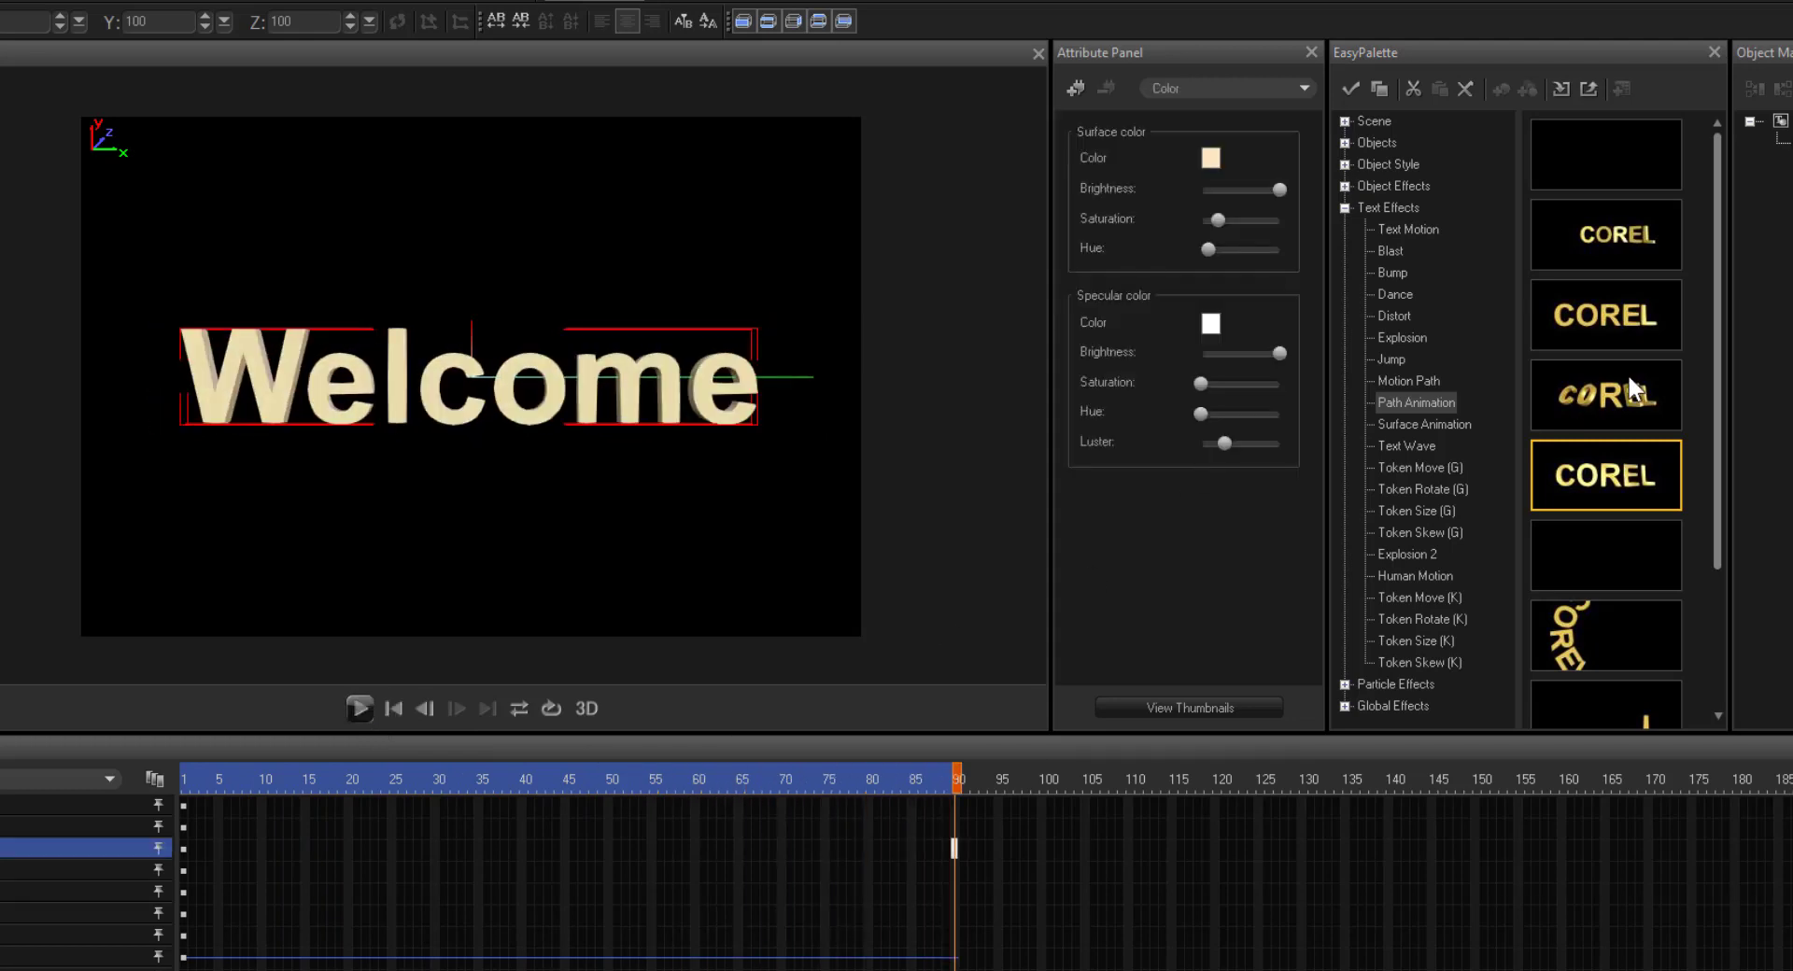
# - Try the fourth Path Animation preset on the Welcome text and play the animation
pyautogui.click(1645, 409)
pyautogui.moveTo(1644, 409); pyautogui.dragTo(653, 396)
pyautogui.click(359, 707)
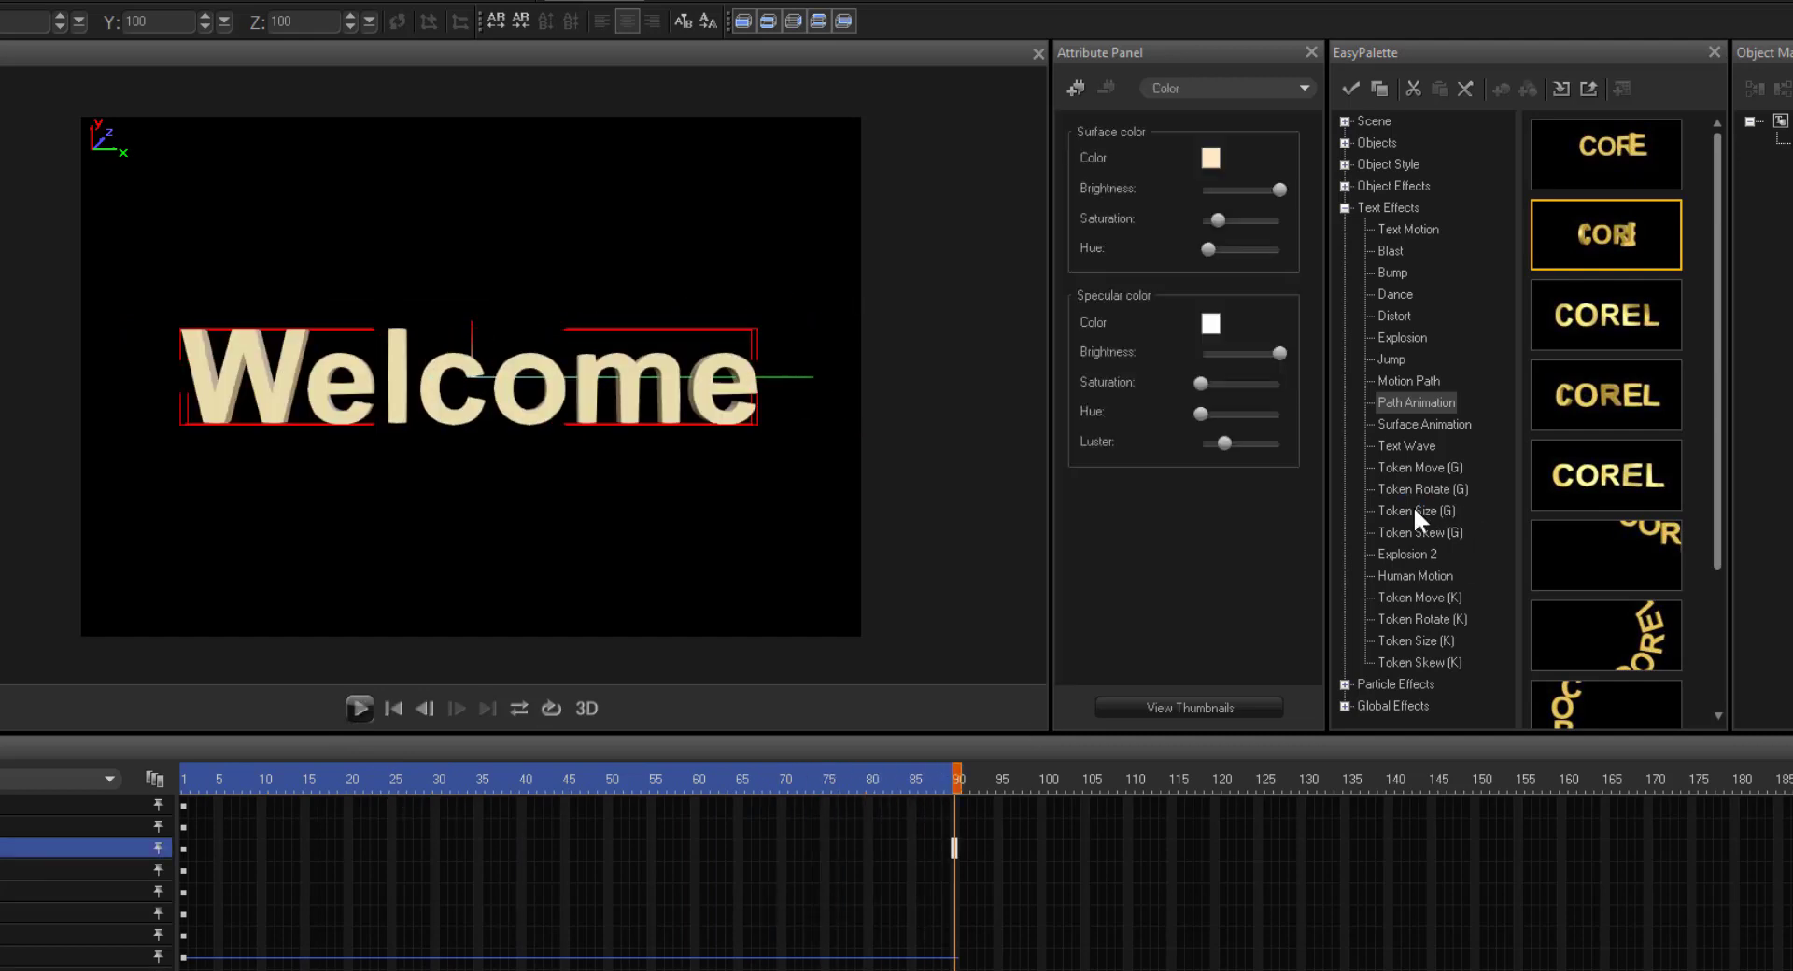
# - Try the third Surface Animation preset on the Welcome text and play the animation
pyautogui.click(1420, 422)
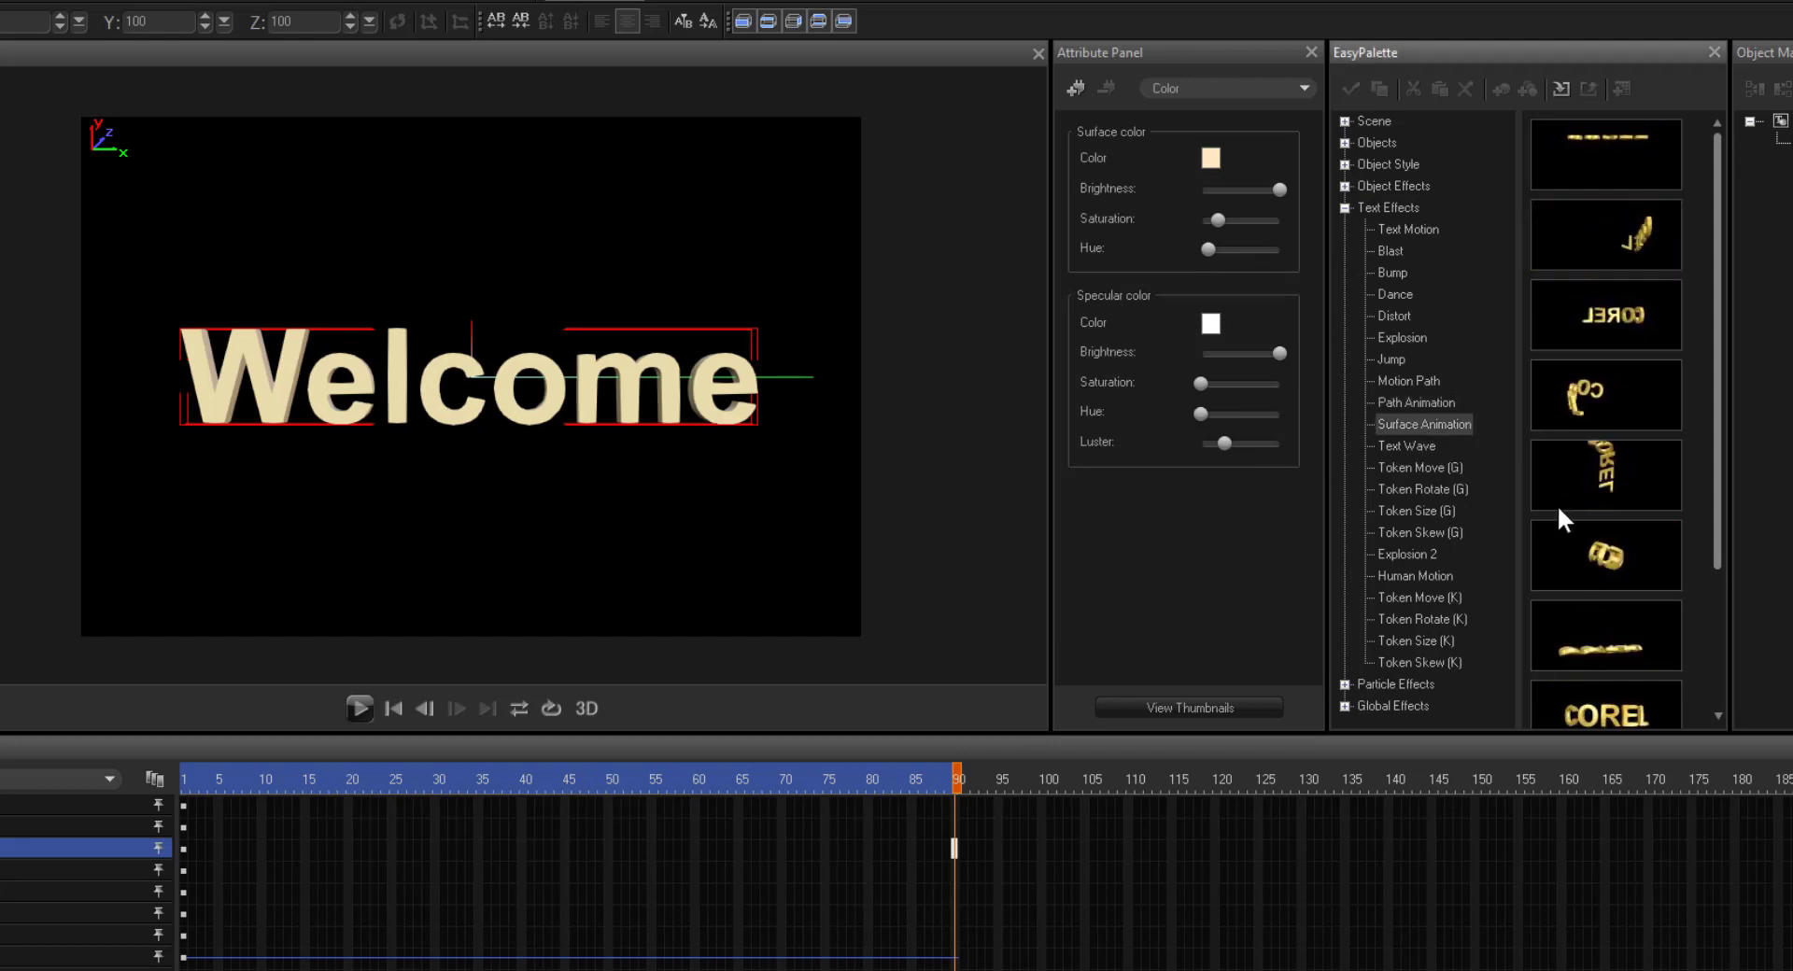
pyautogui.moveTo(1628, 321); pyautogui.dragTo(738, 406)
pyautogui.click(357, 706)
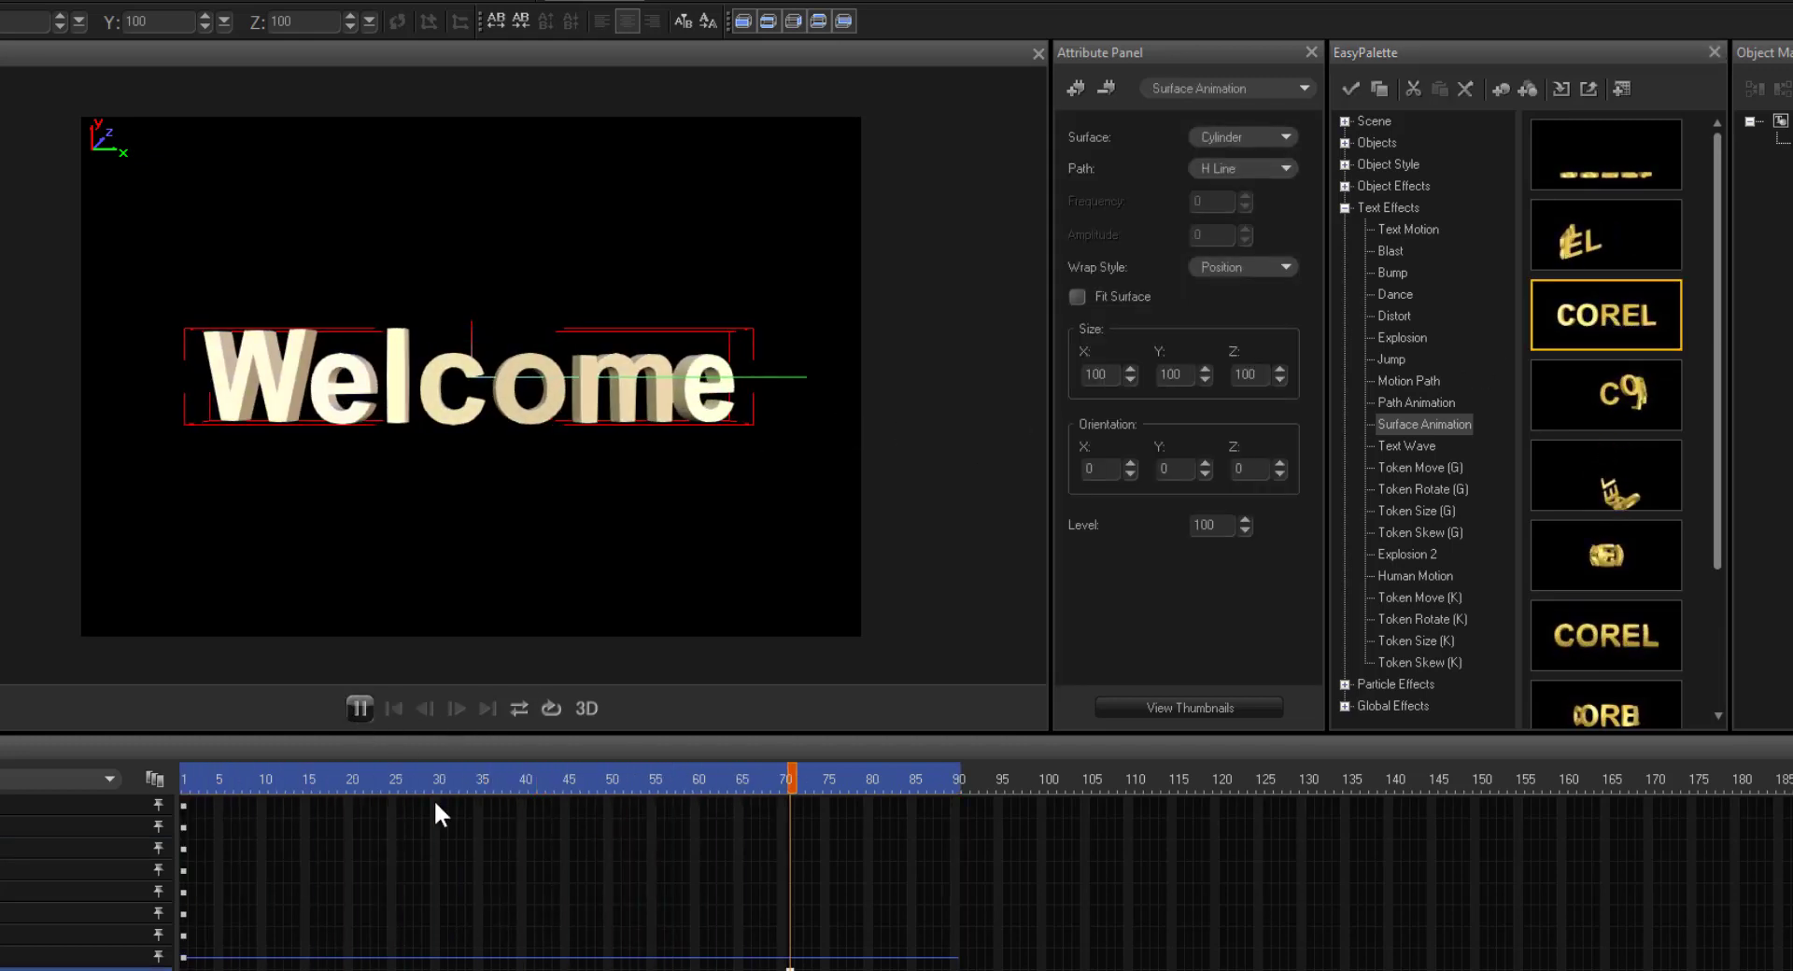
# - Preview the sixth Surface Animation preset's thumbnail, try the last preset on the Welcome text and play the animation
pyautogui.click(1547, 558)
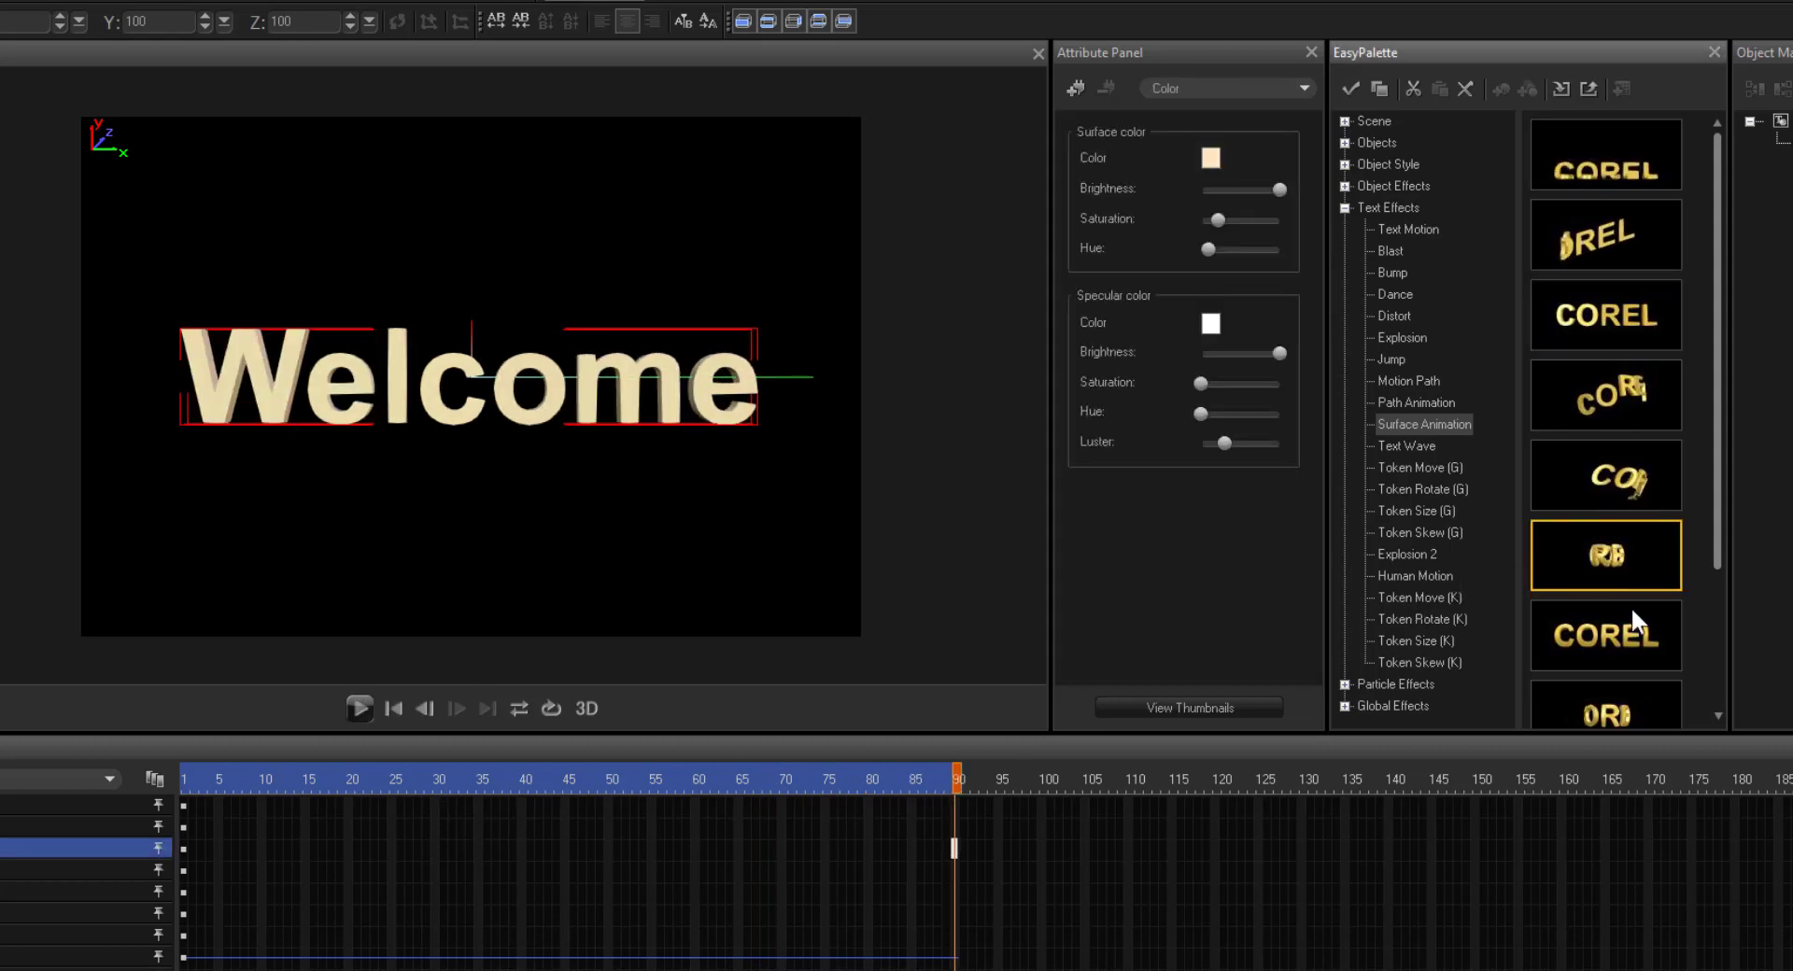
pyautogui.scroll(-3, 1637, 618)
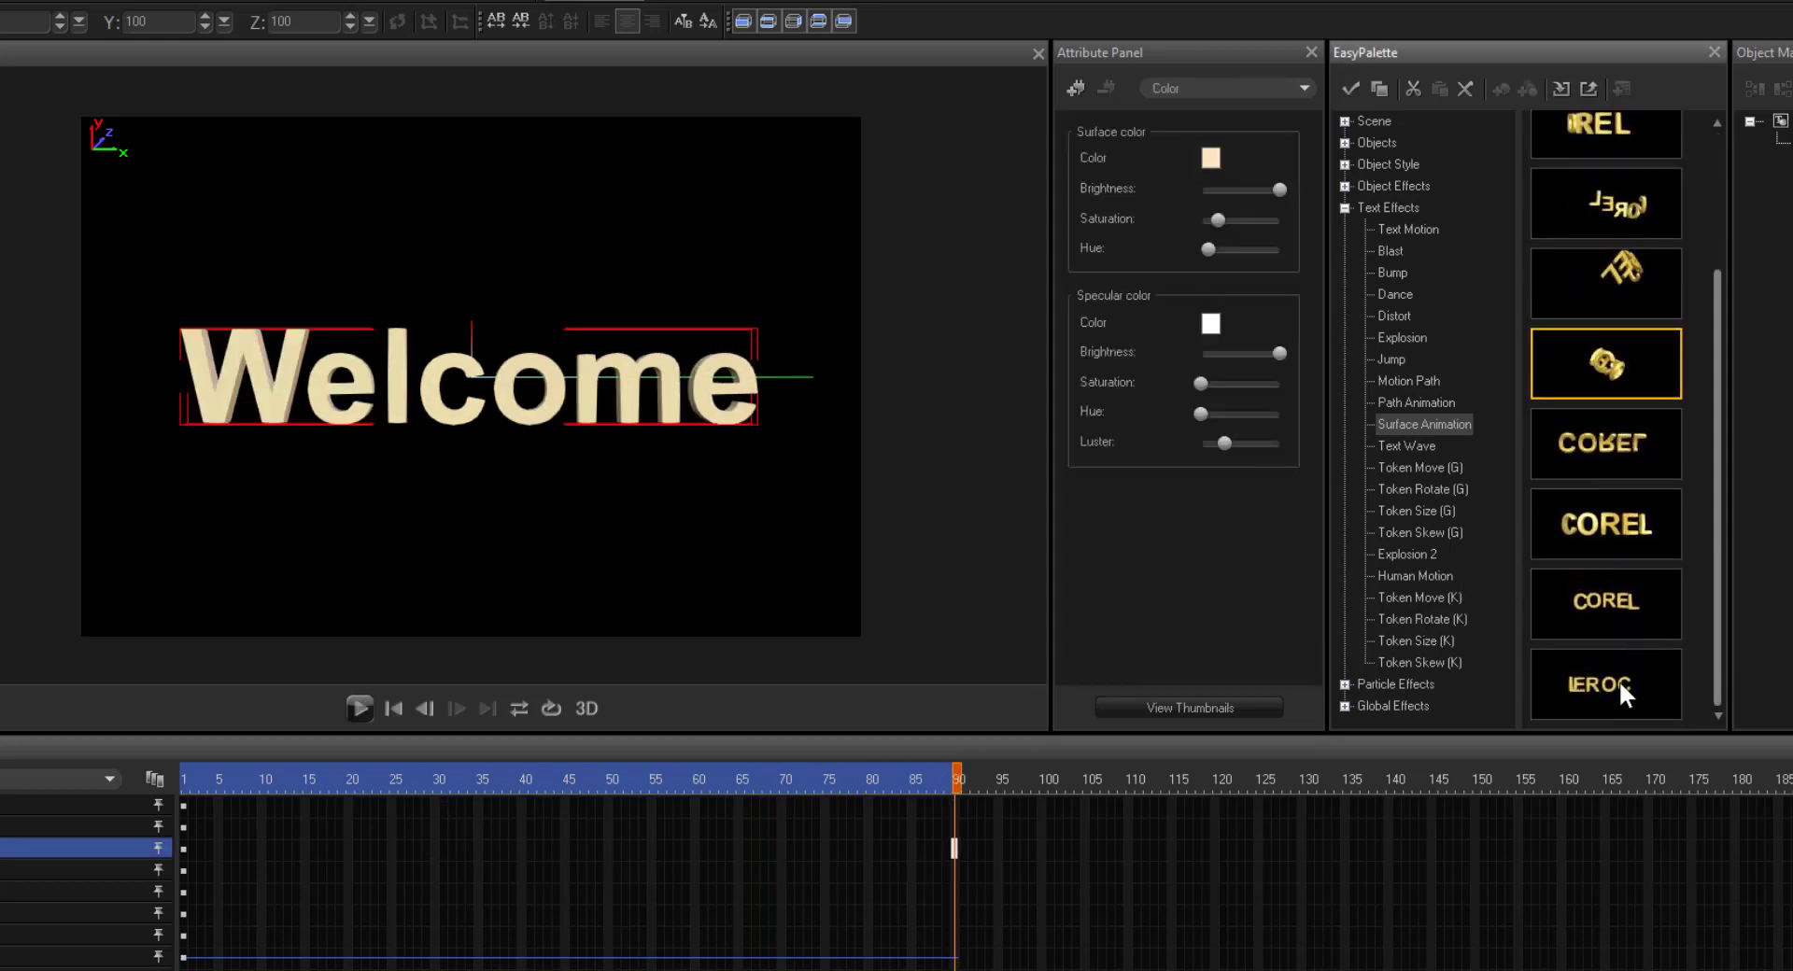
pyautogui.moveTo(1617, 688); pyautogui.dragTo(588, 429)
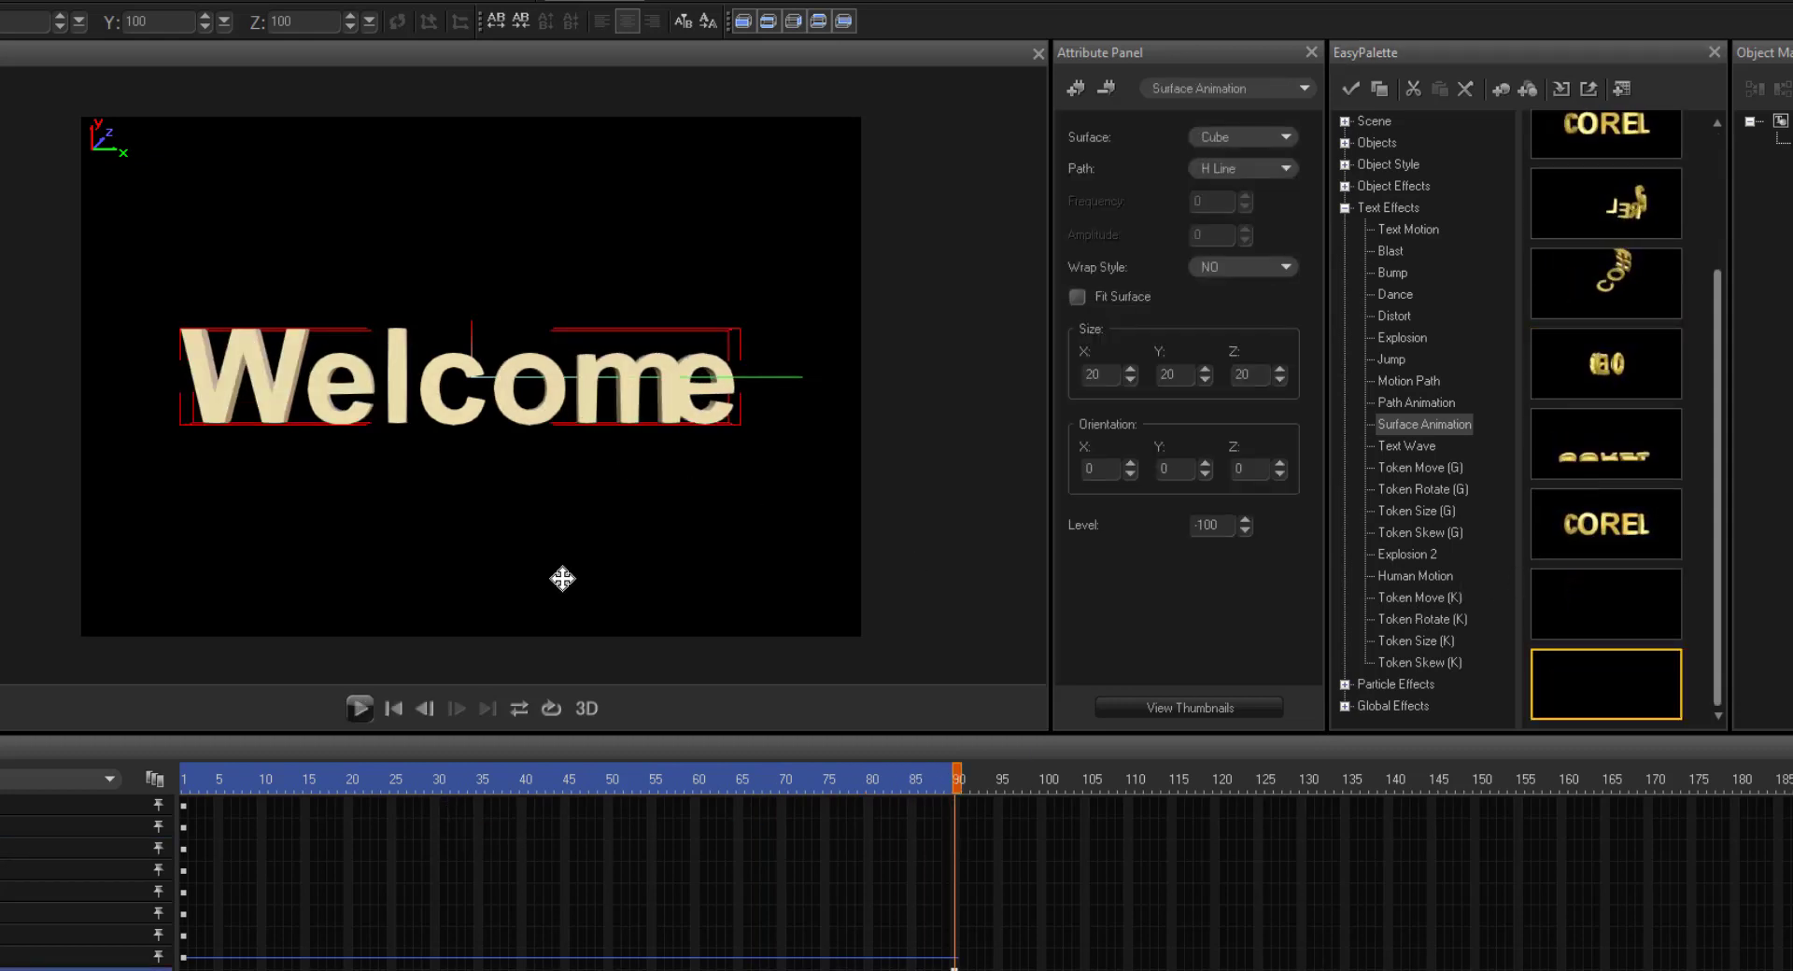
pyautogui.click(366, 707)
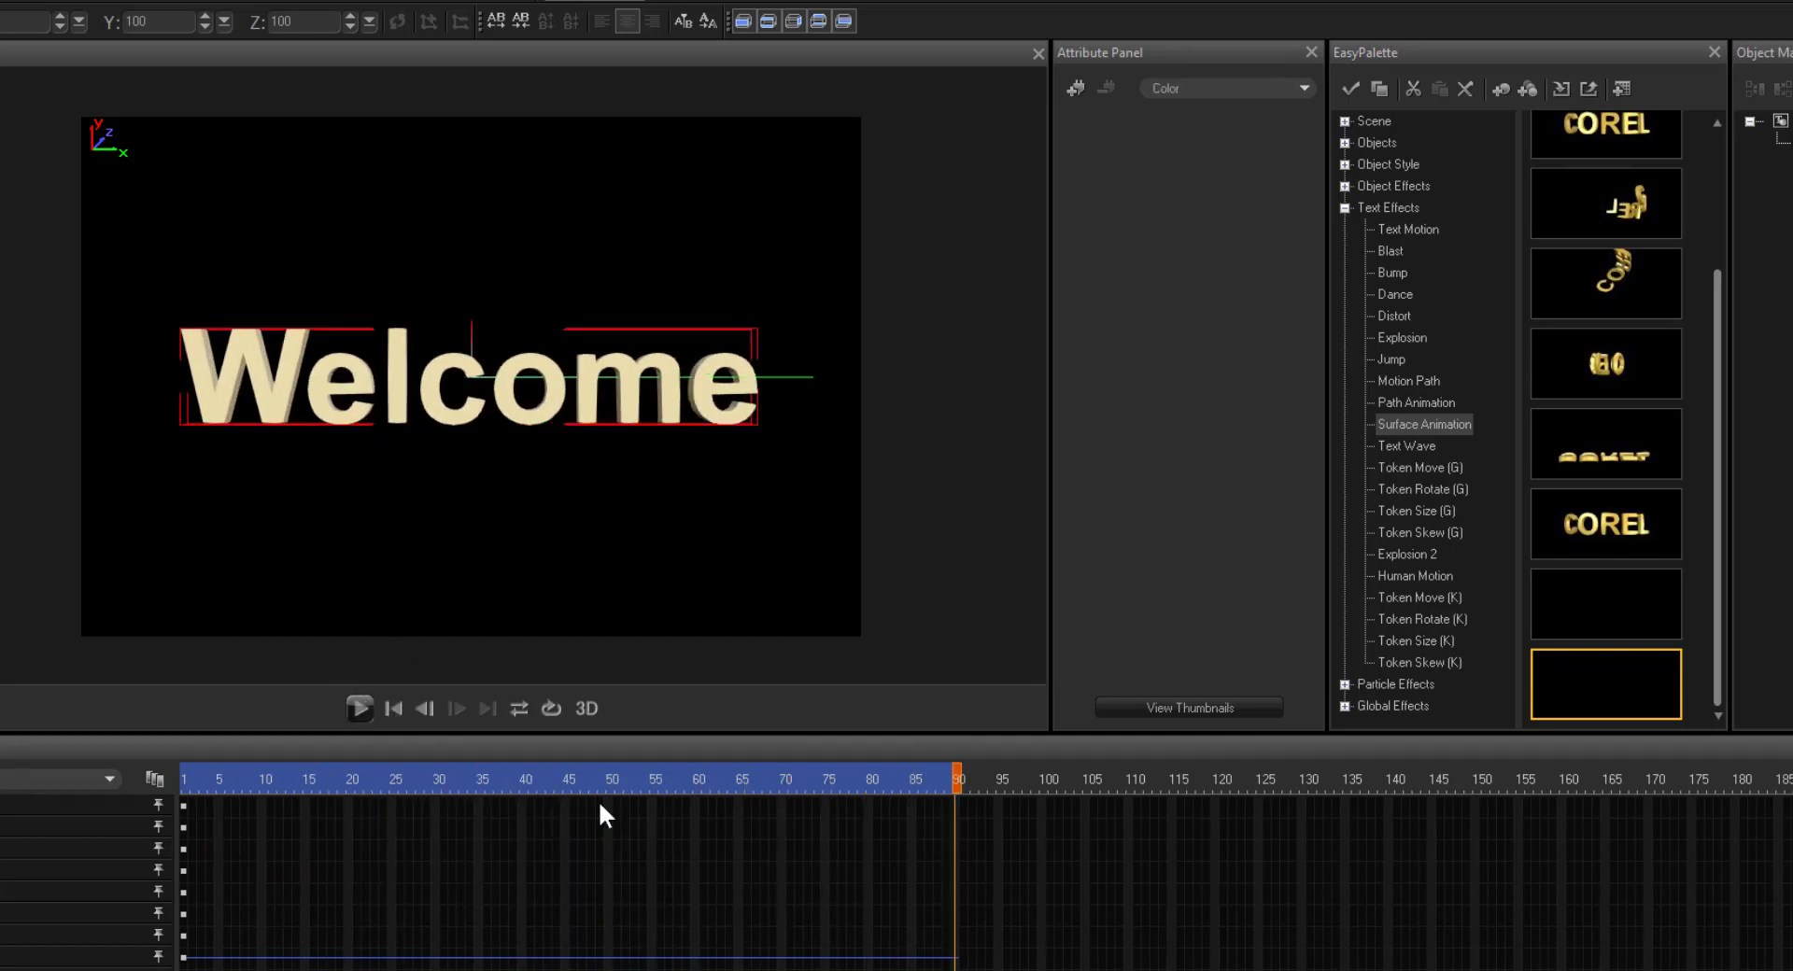
# - Try the seventh Text Wave preset on the Welcome text, play the animation and look through the remaining presets
pyautogui.click(1415, 449)
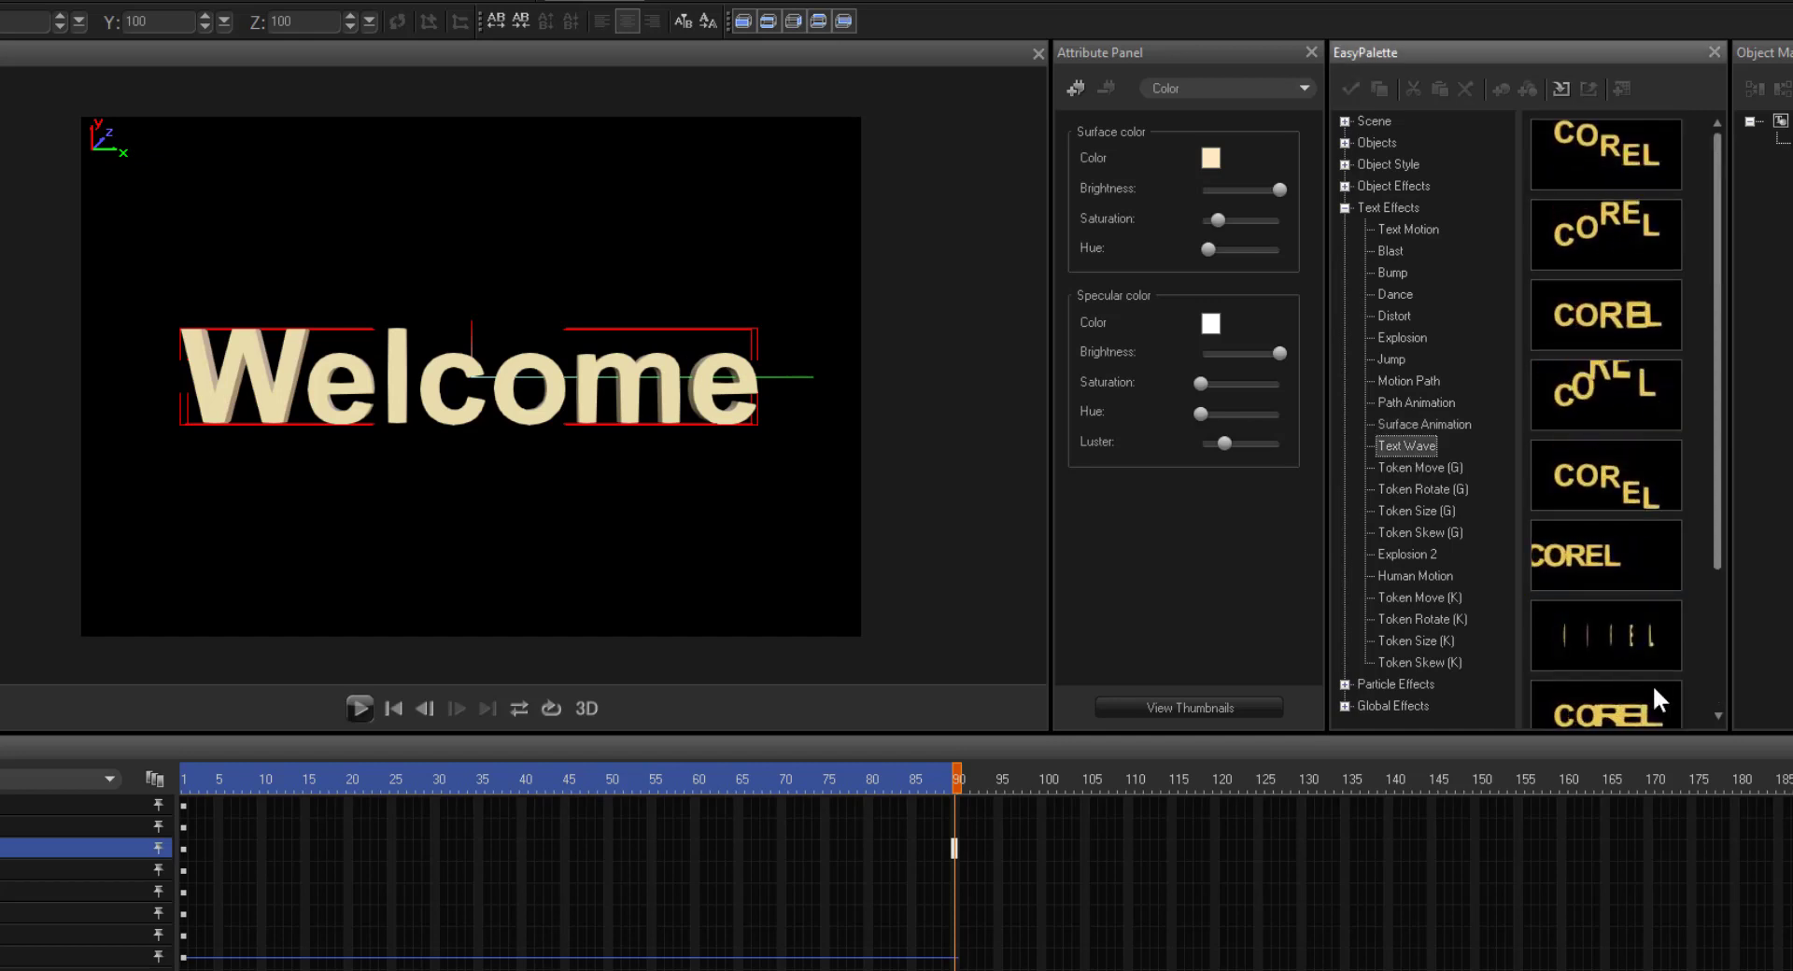
pyautogui.doubleClick(1656, 646)
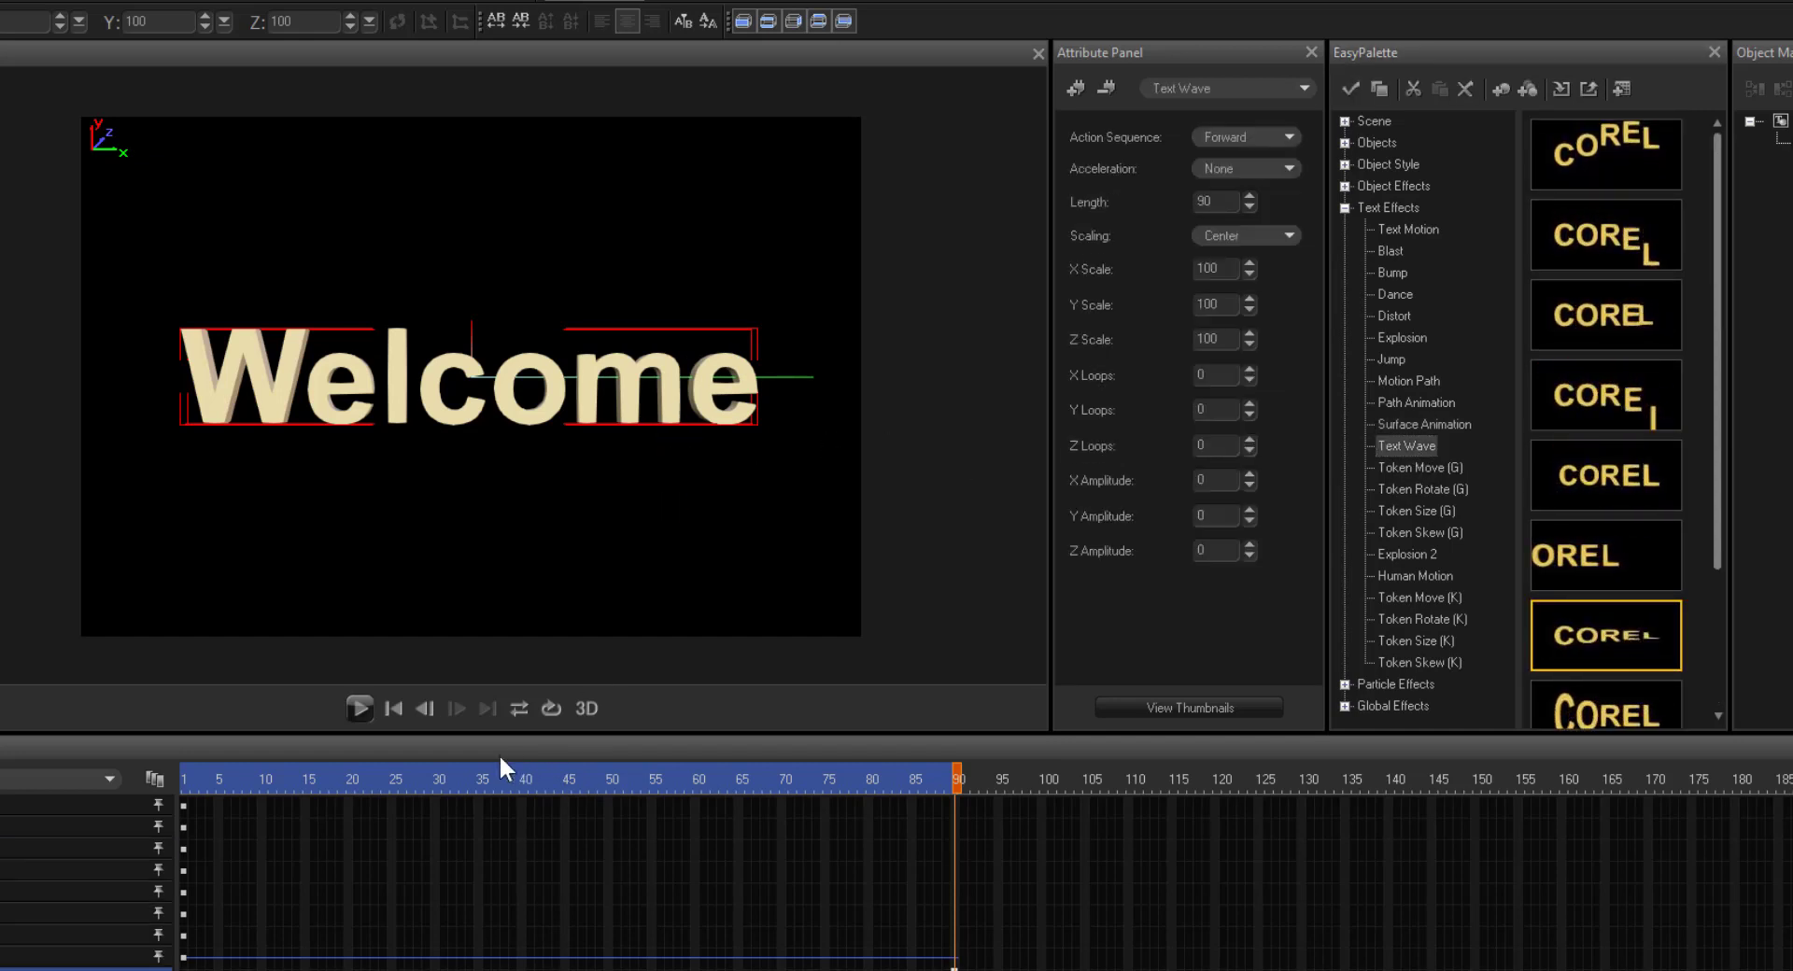
pyautogui.click(362, 709)
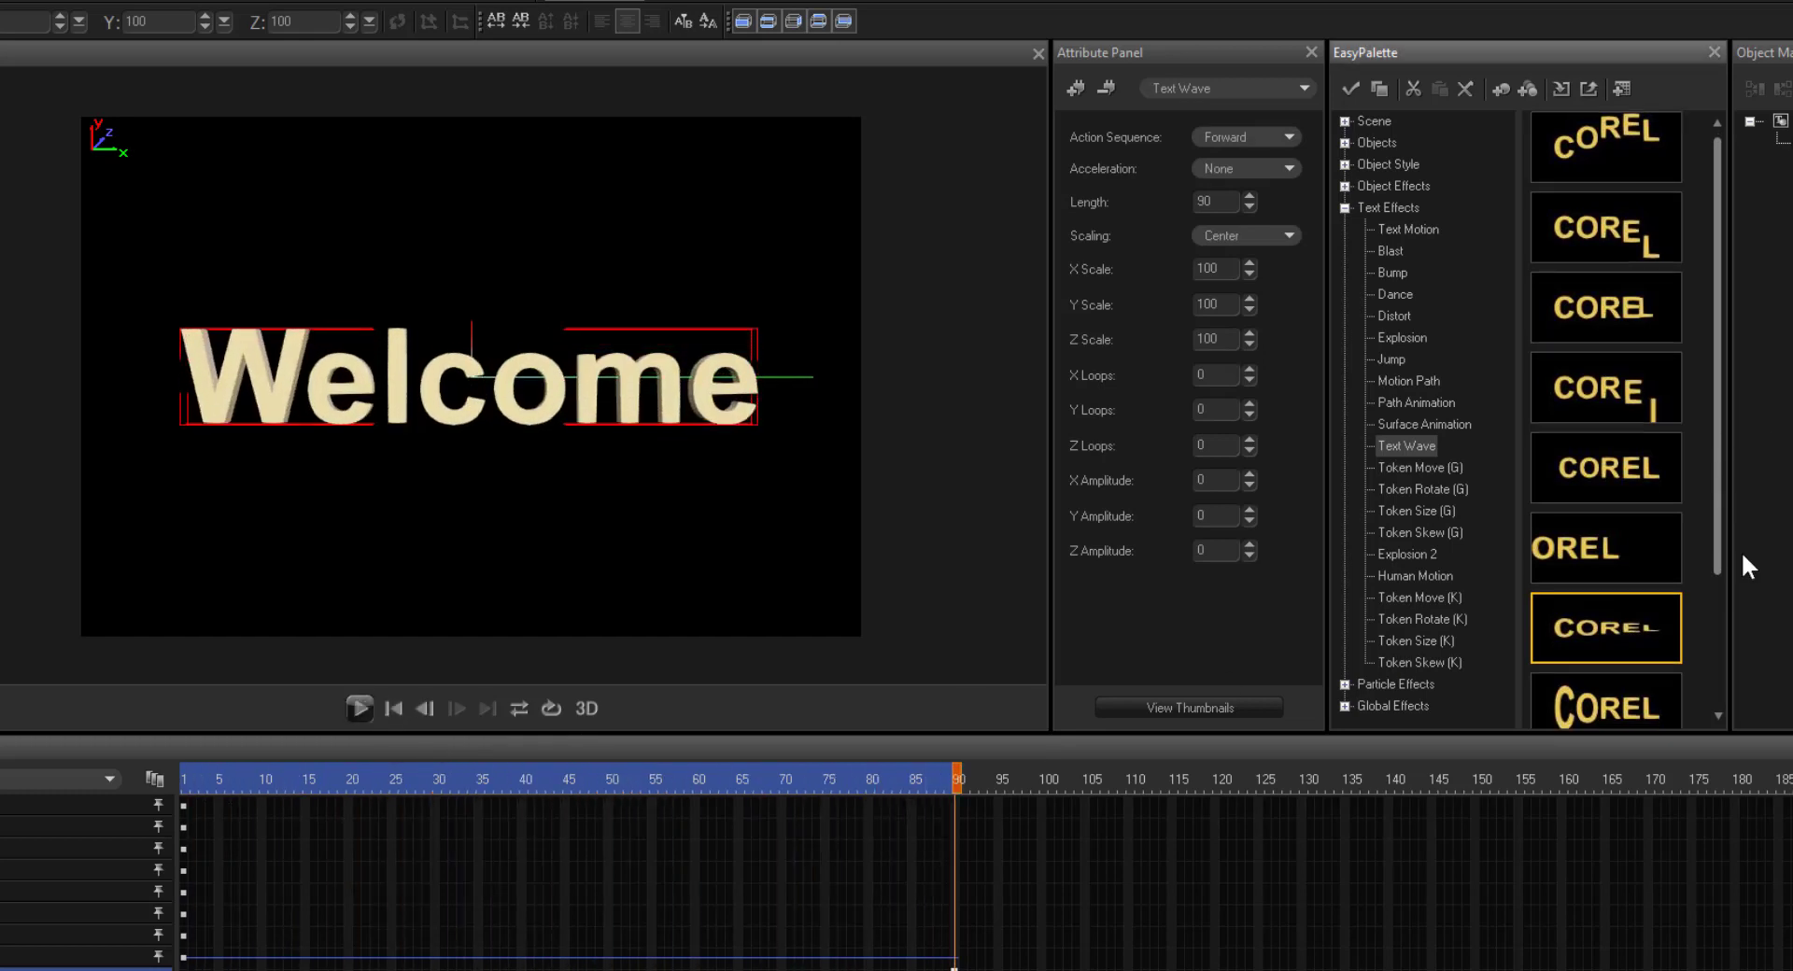
pyautogui.scroll(-3, 1714, 654)
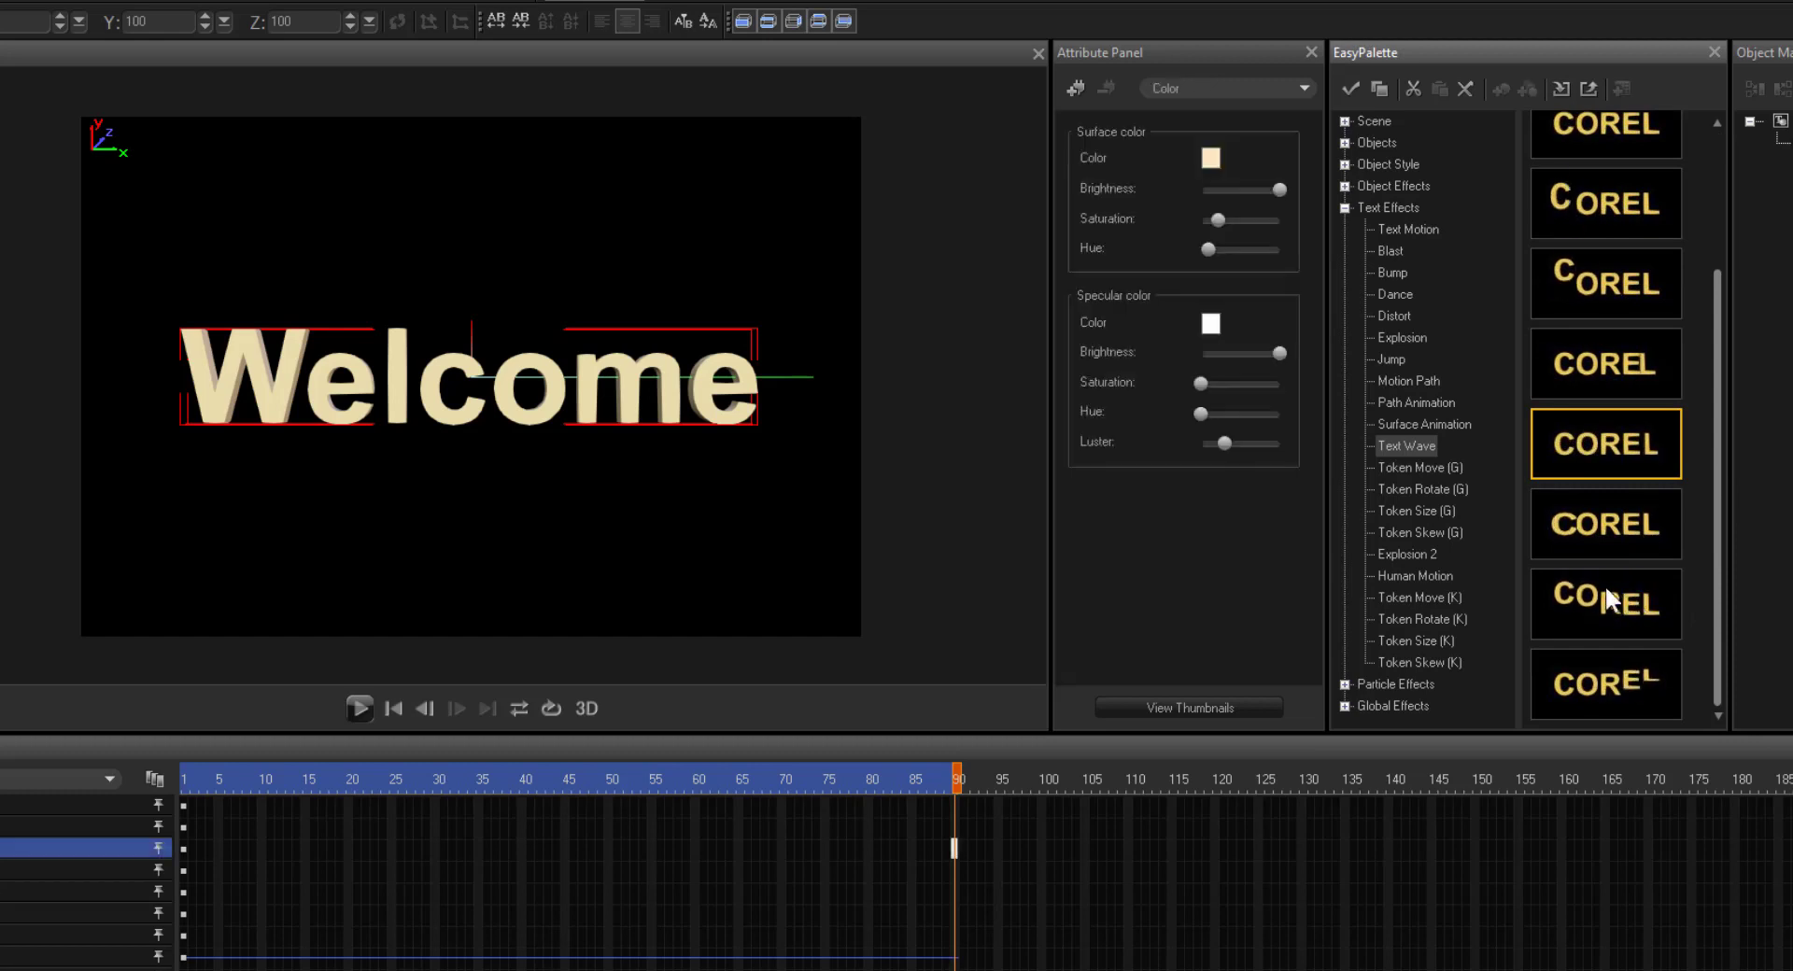
# - Try the sixth Token Move (G) preset on the Welcome text and play the animation
pyautogui.click(1412, 467)
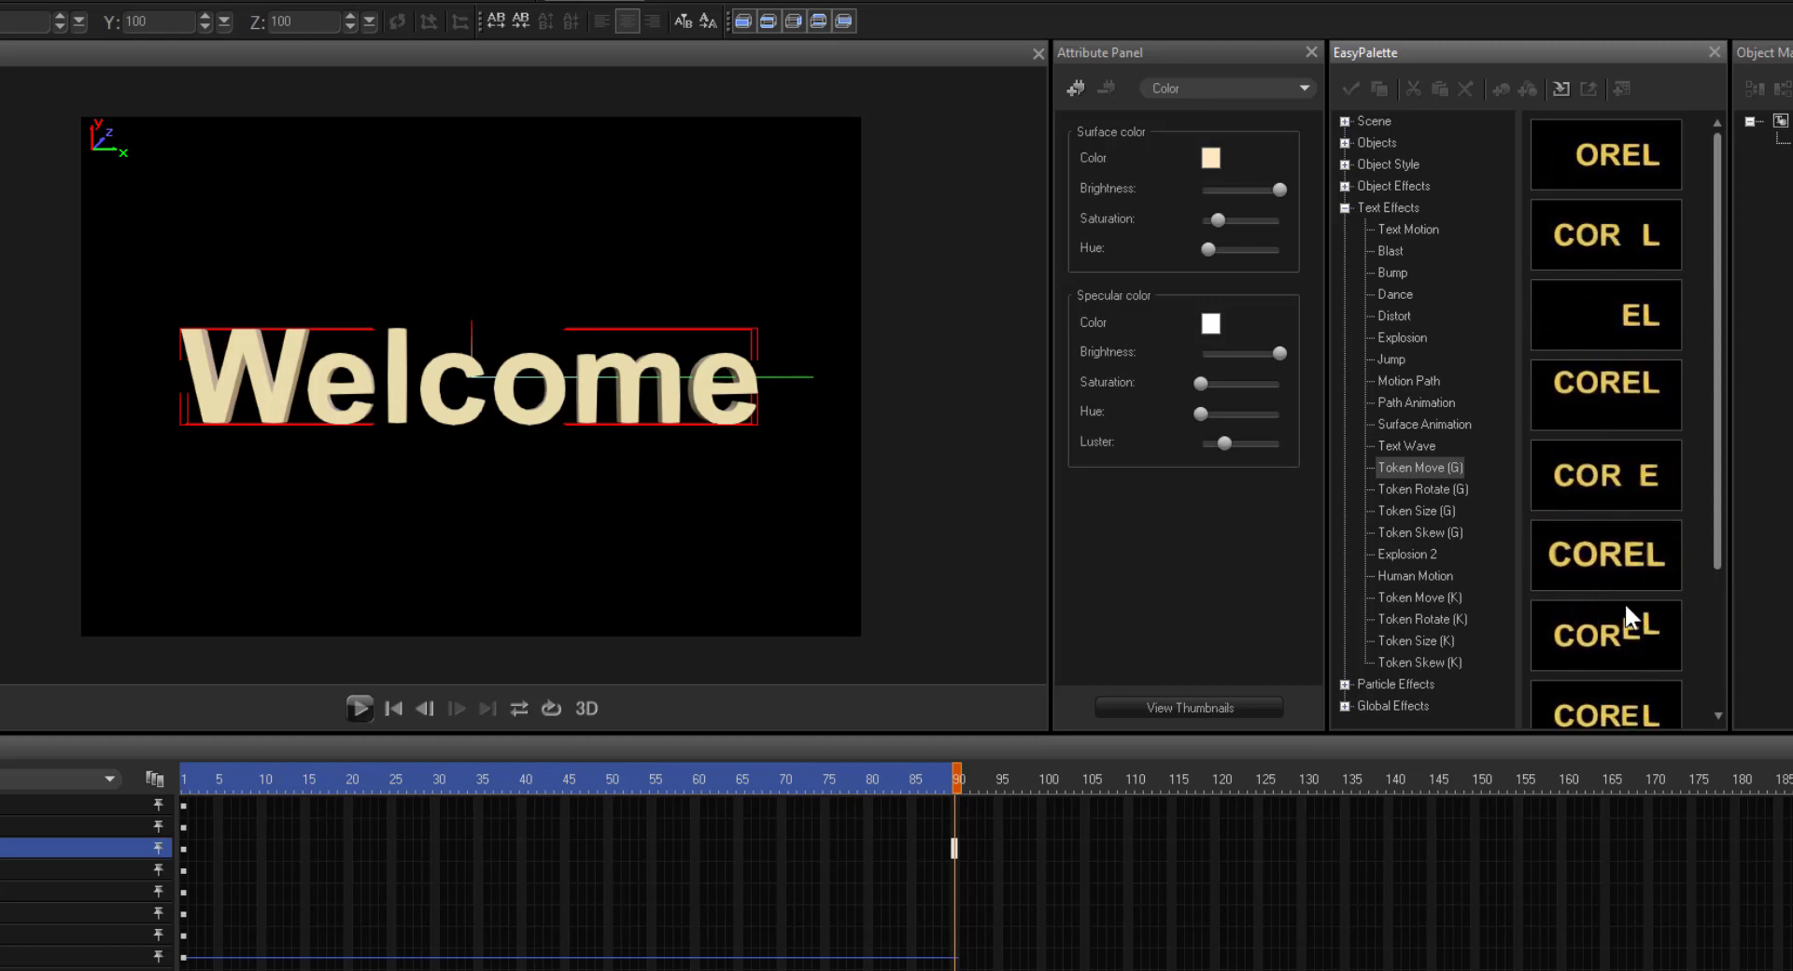
pyautogui.moveTo(1619, 562); pyautogui.dragTo(732, 400)
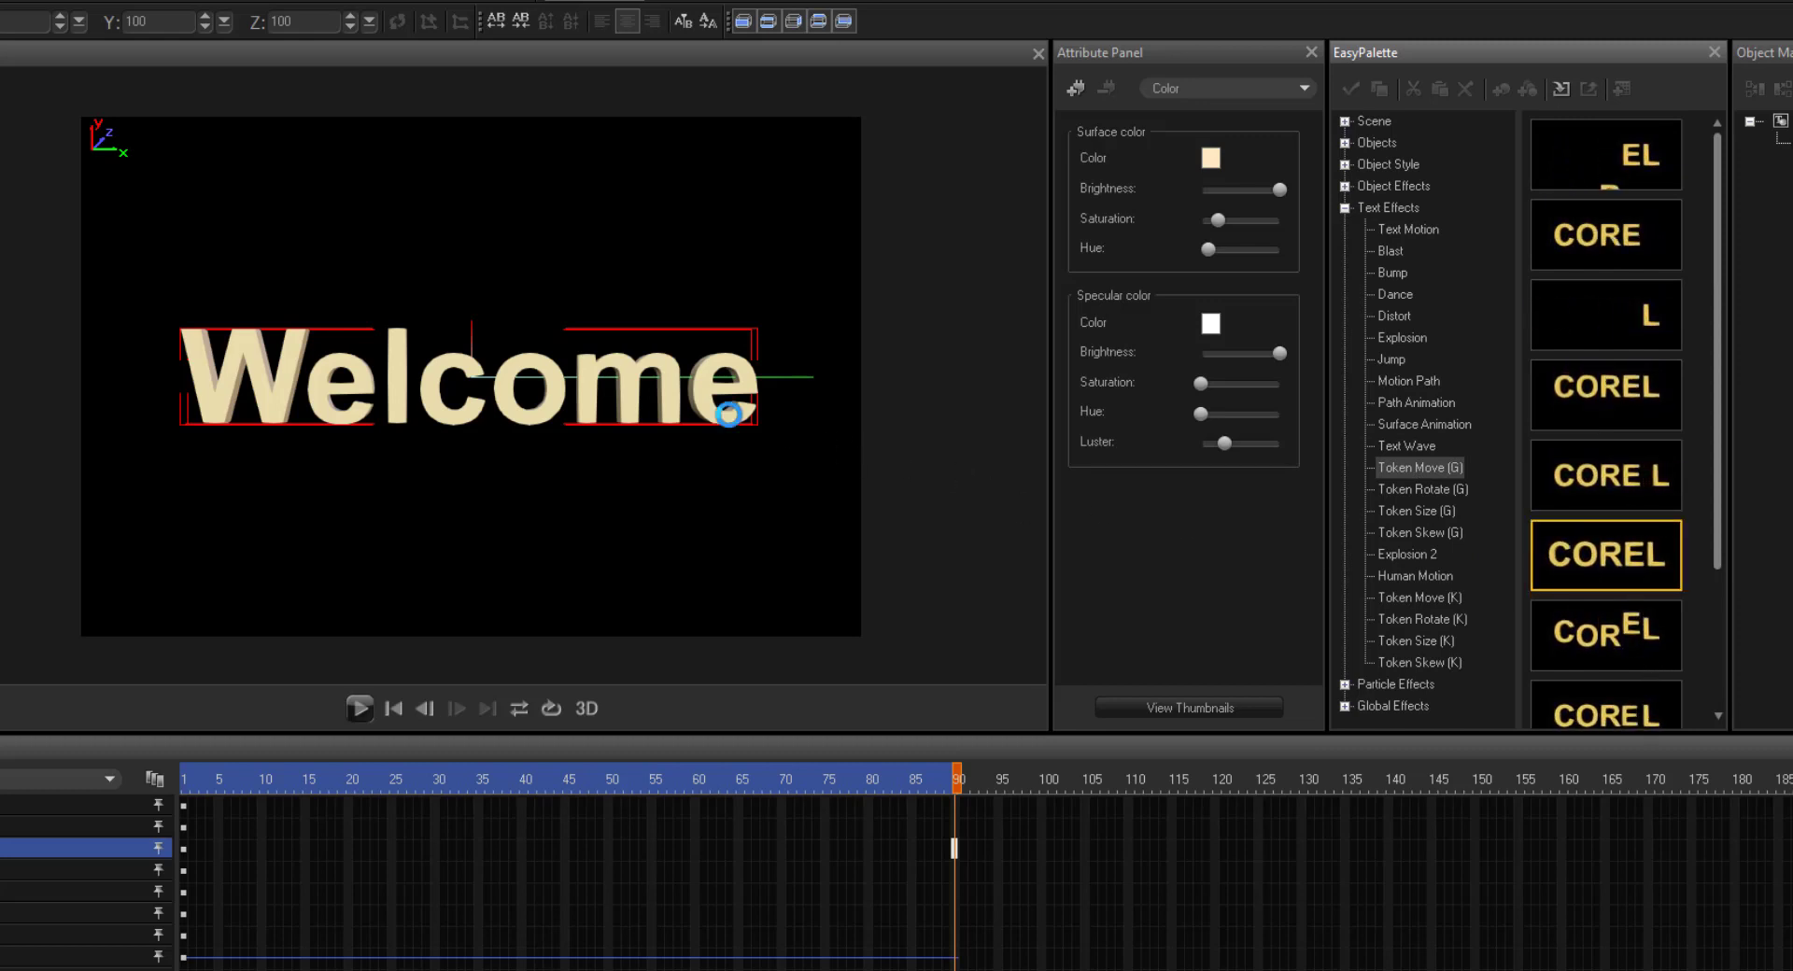
pyautogui.click(360, 708)
# - Try the fifth Token Rotate (G) preset on the Welcome text and play the animation
pyautogui.click(1426, 491)
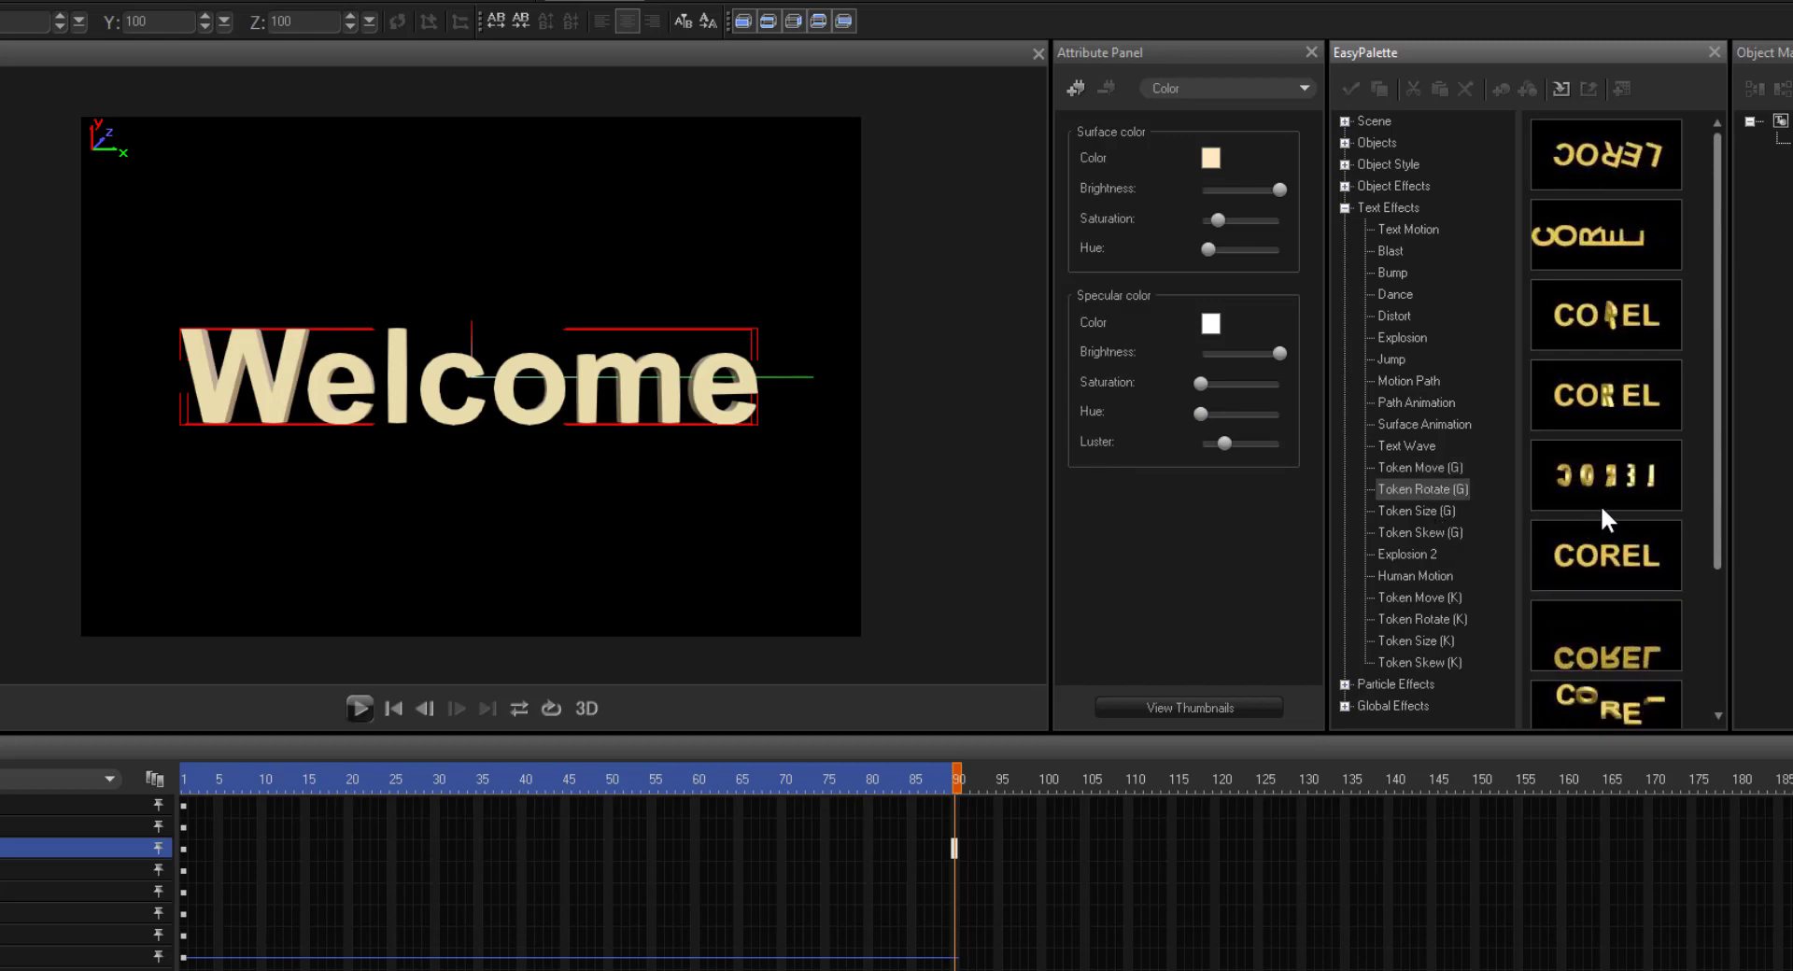
pyautogui.moveTo(1604, 509); pyautogui.dragTo(579, 400)
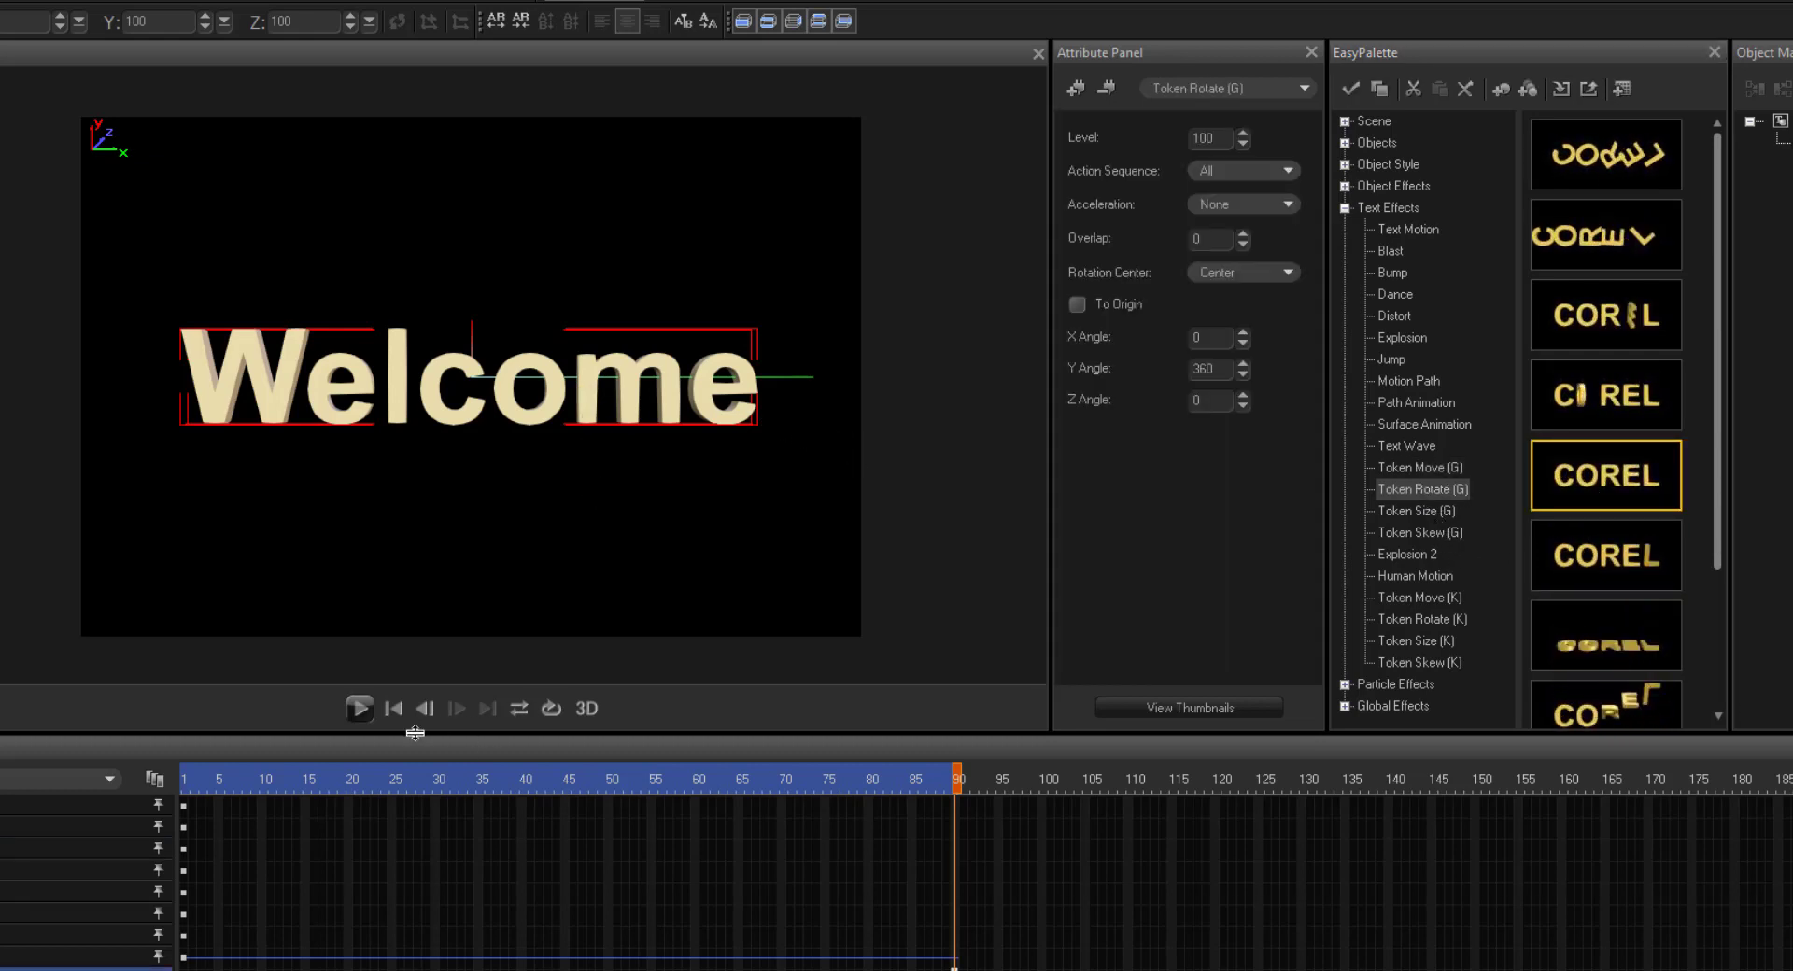
pyautogui.click(366, 708)
# - Preview the last Token Rotate (G) preset, try the second-to-last one on the Welcome text and play the animation
pyautogui.moveTo(1716, 546); pyautogui.dragTo(1696, 686)
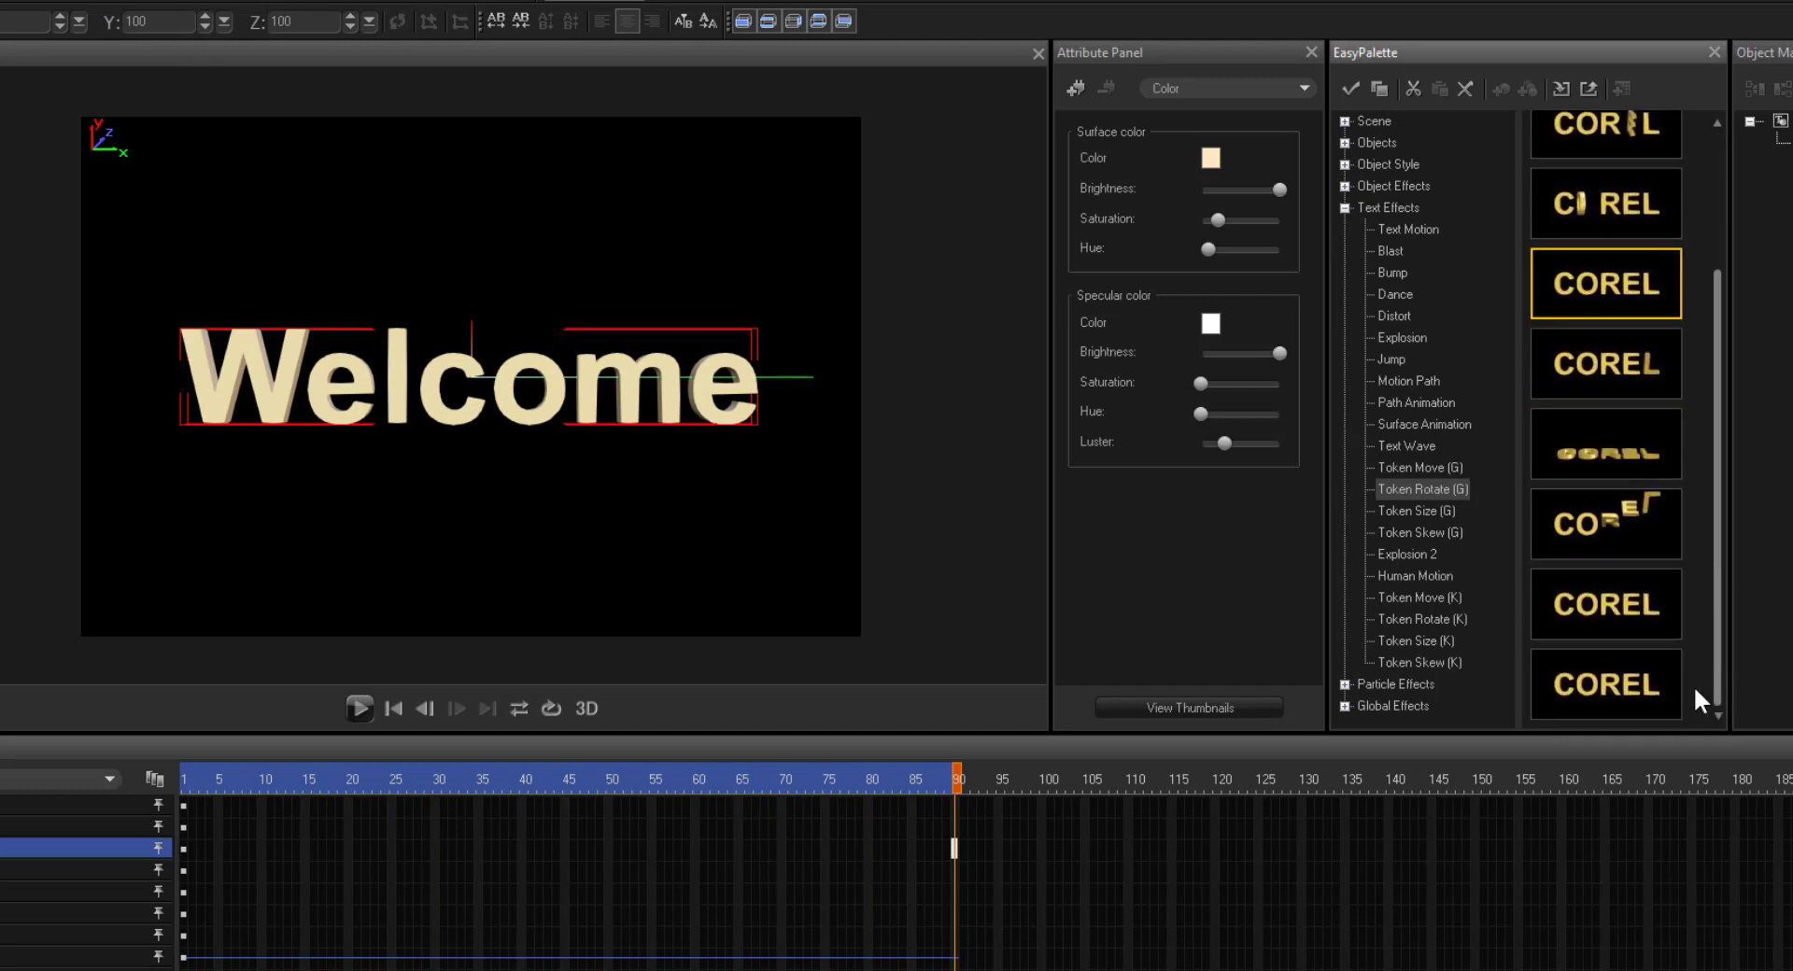
pyautogui.click(1643, 677)
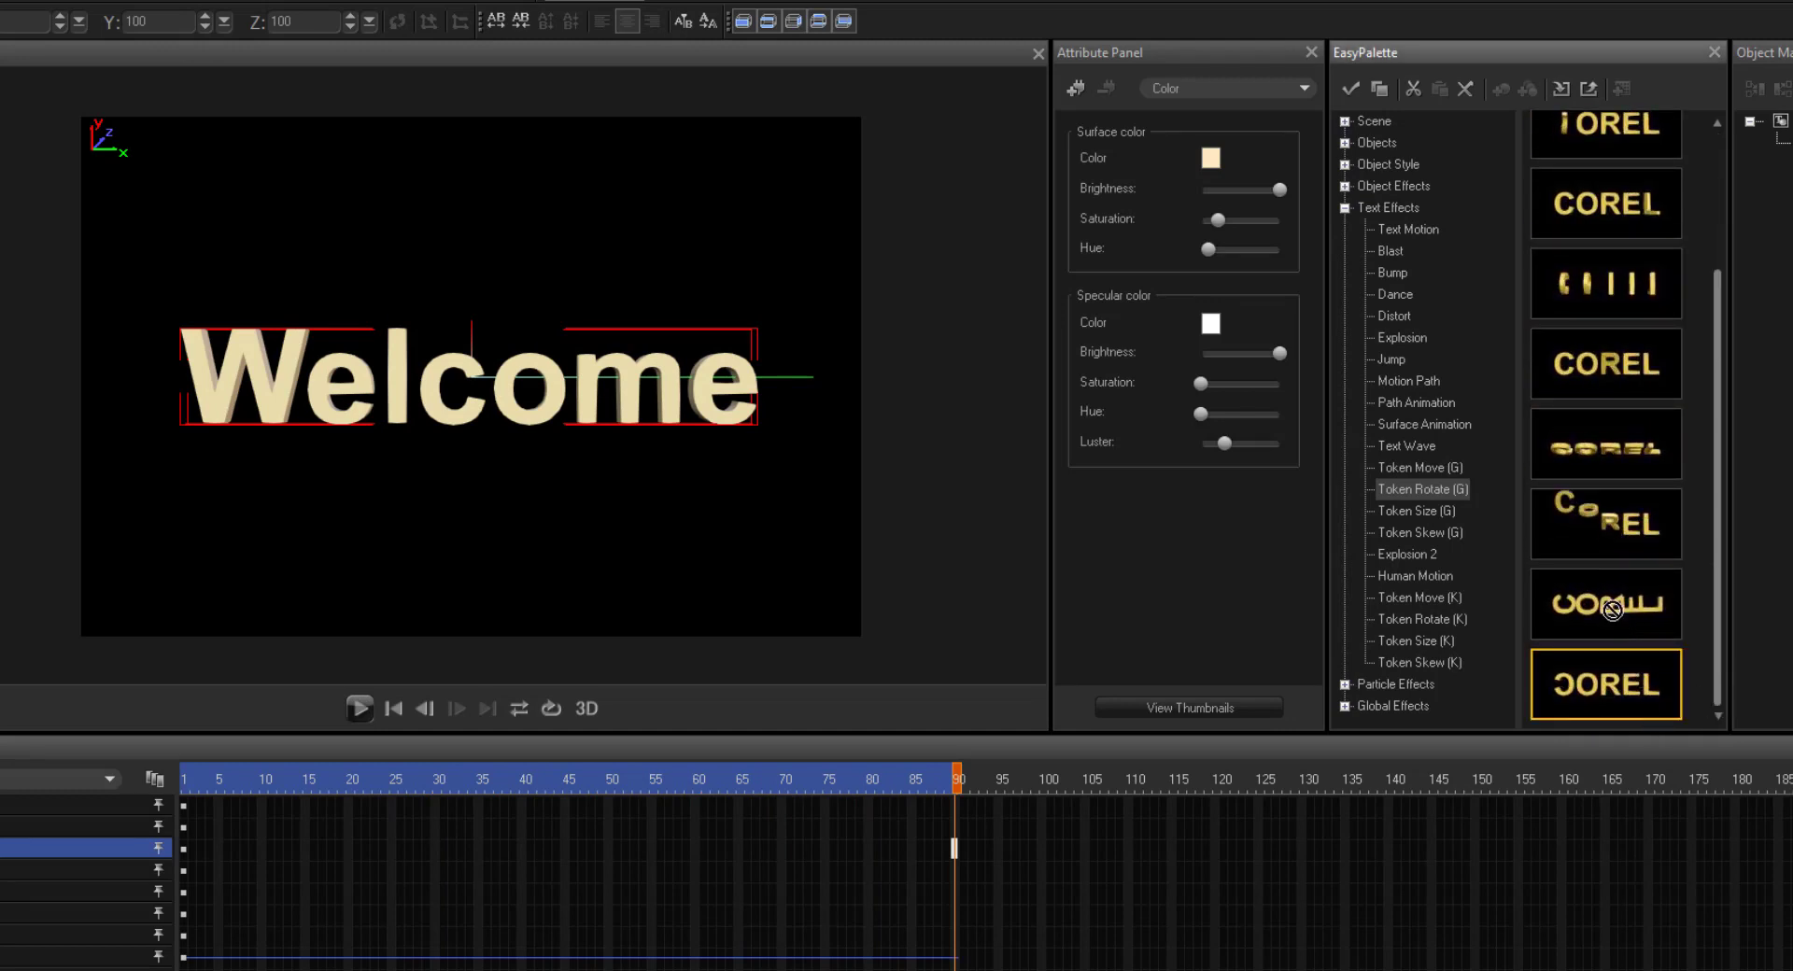
pyautogui.click(688, 532)
pyautogui.click(354, 709)
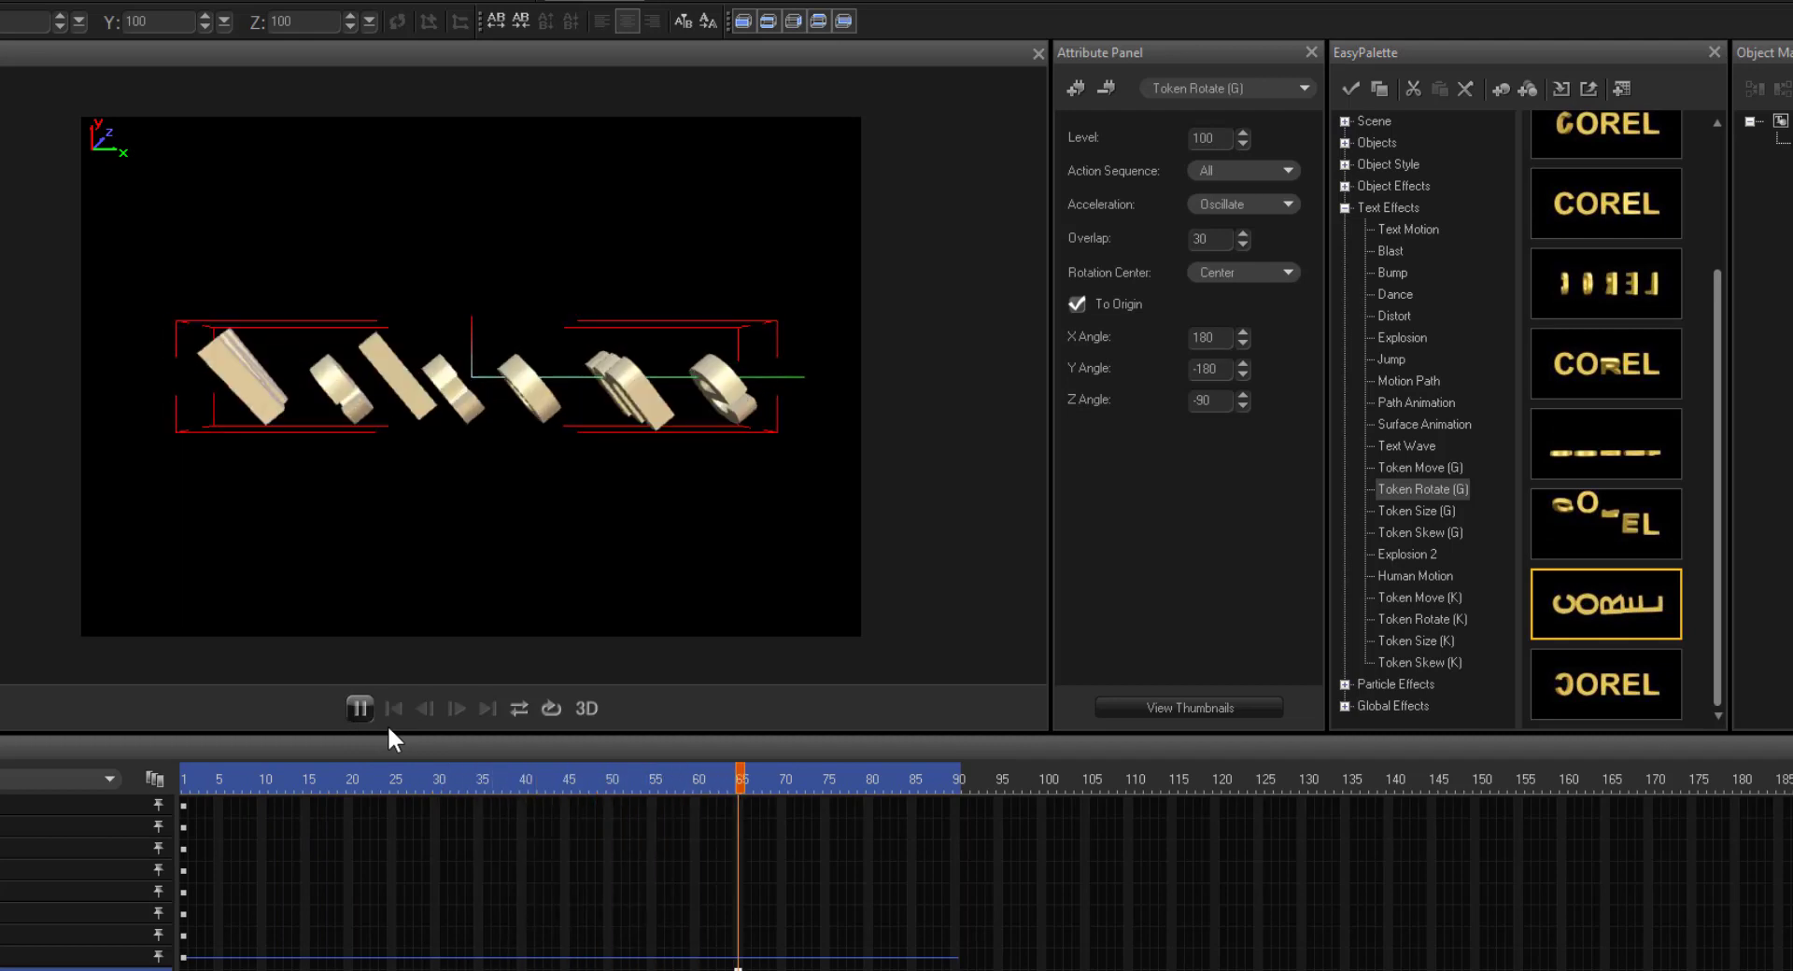
pyautogui.click(954, 848)
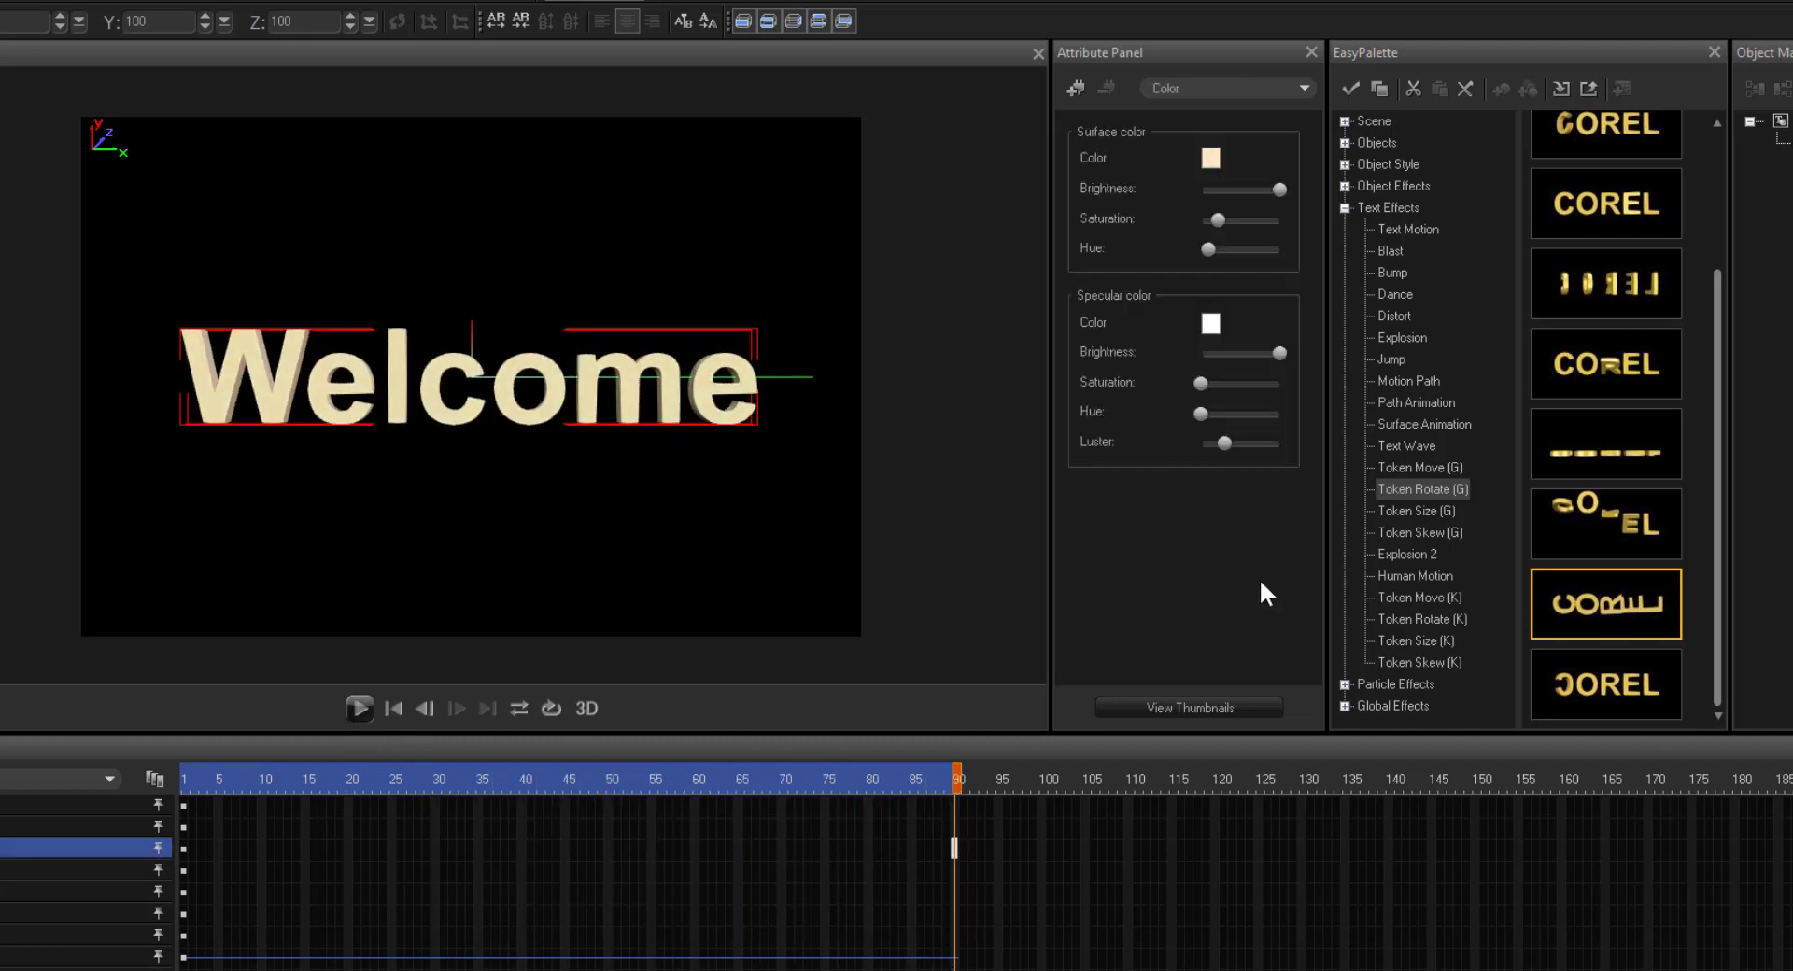
# - Try the fifth Token Size (G) preset on the Welcome text and play the animation
pyautogui.click(1408, 512)
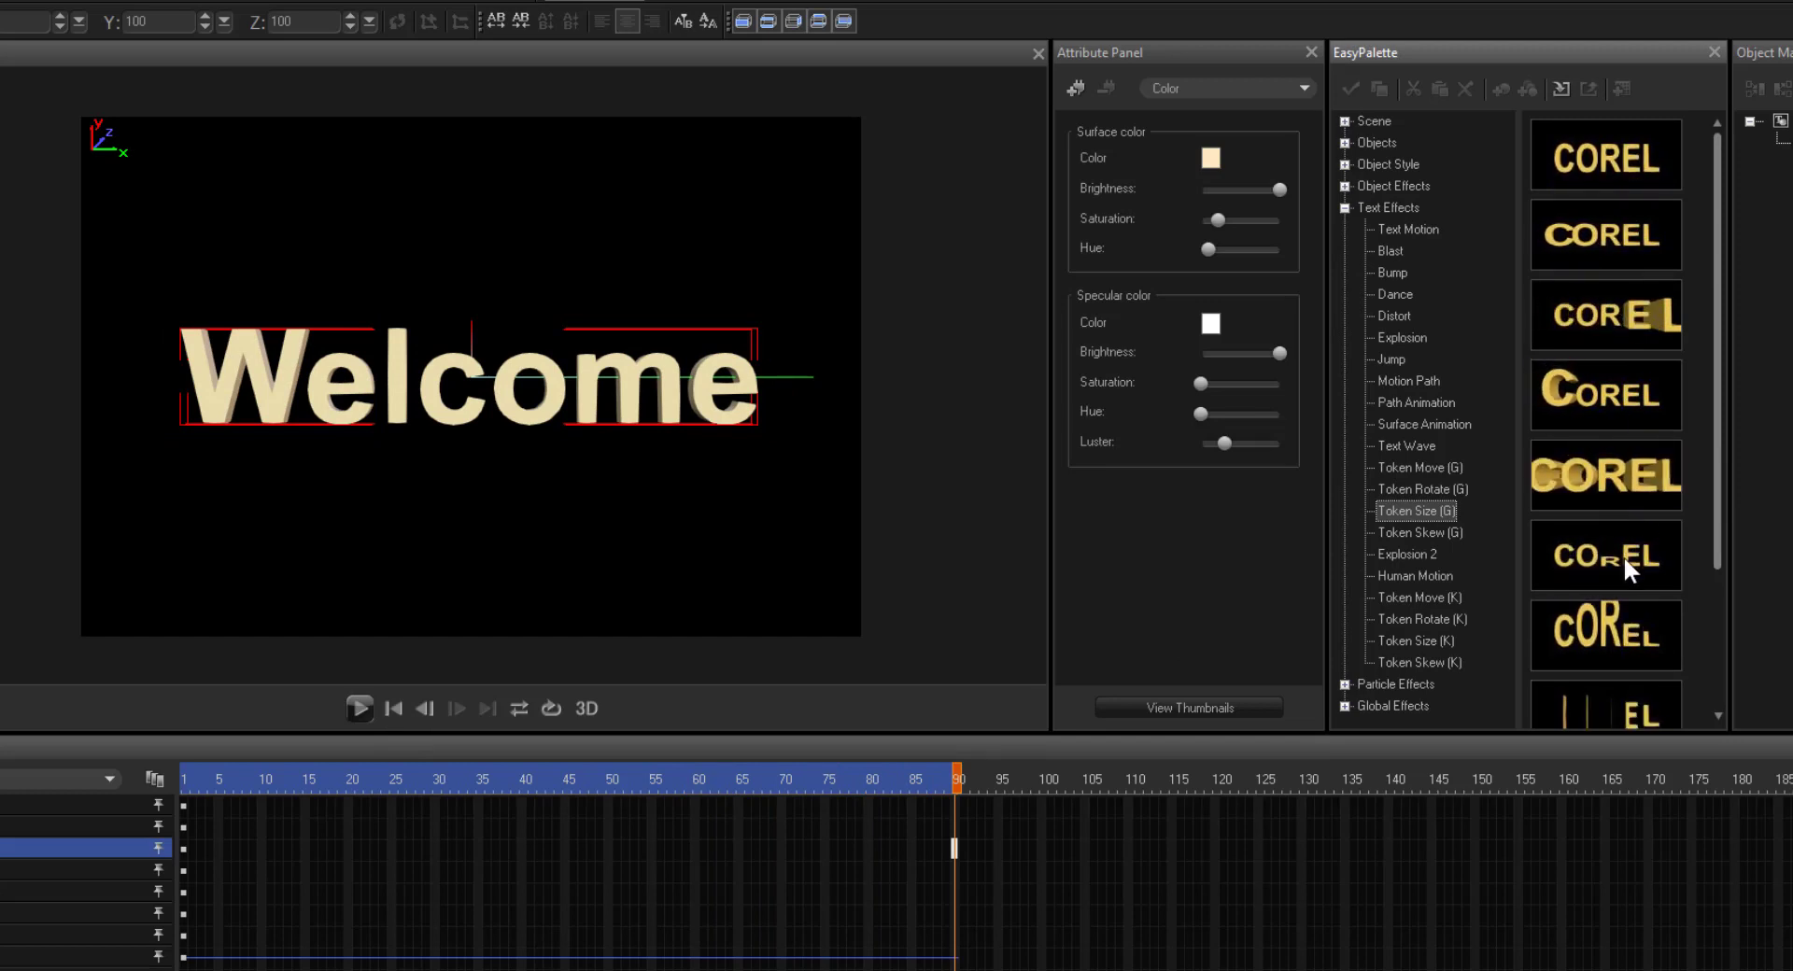
pyautogui.moveTo(1610, 478); pyautogui.dragTo(561, 416)
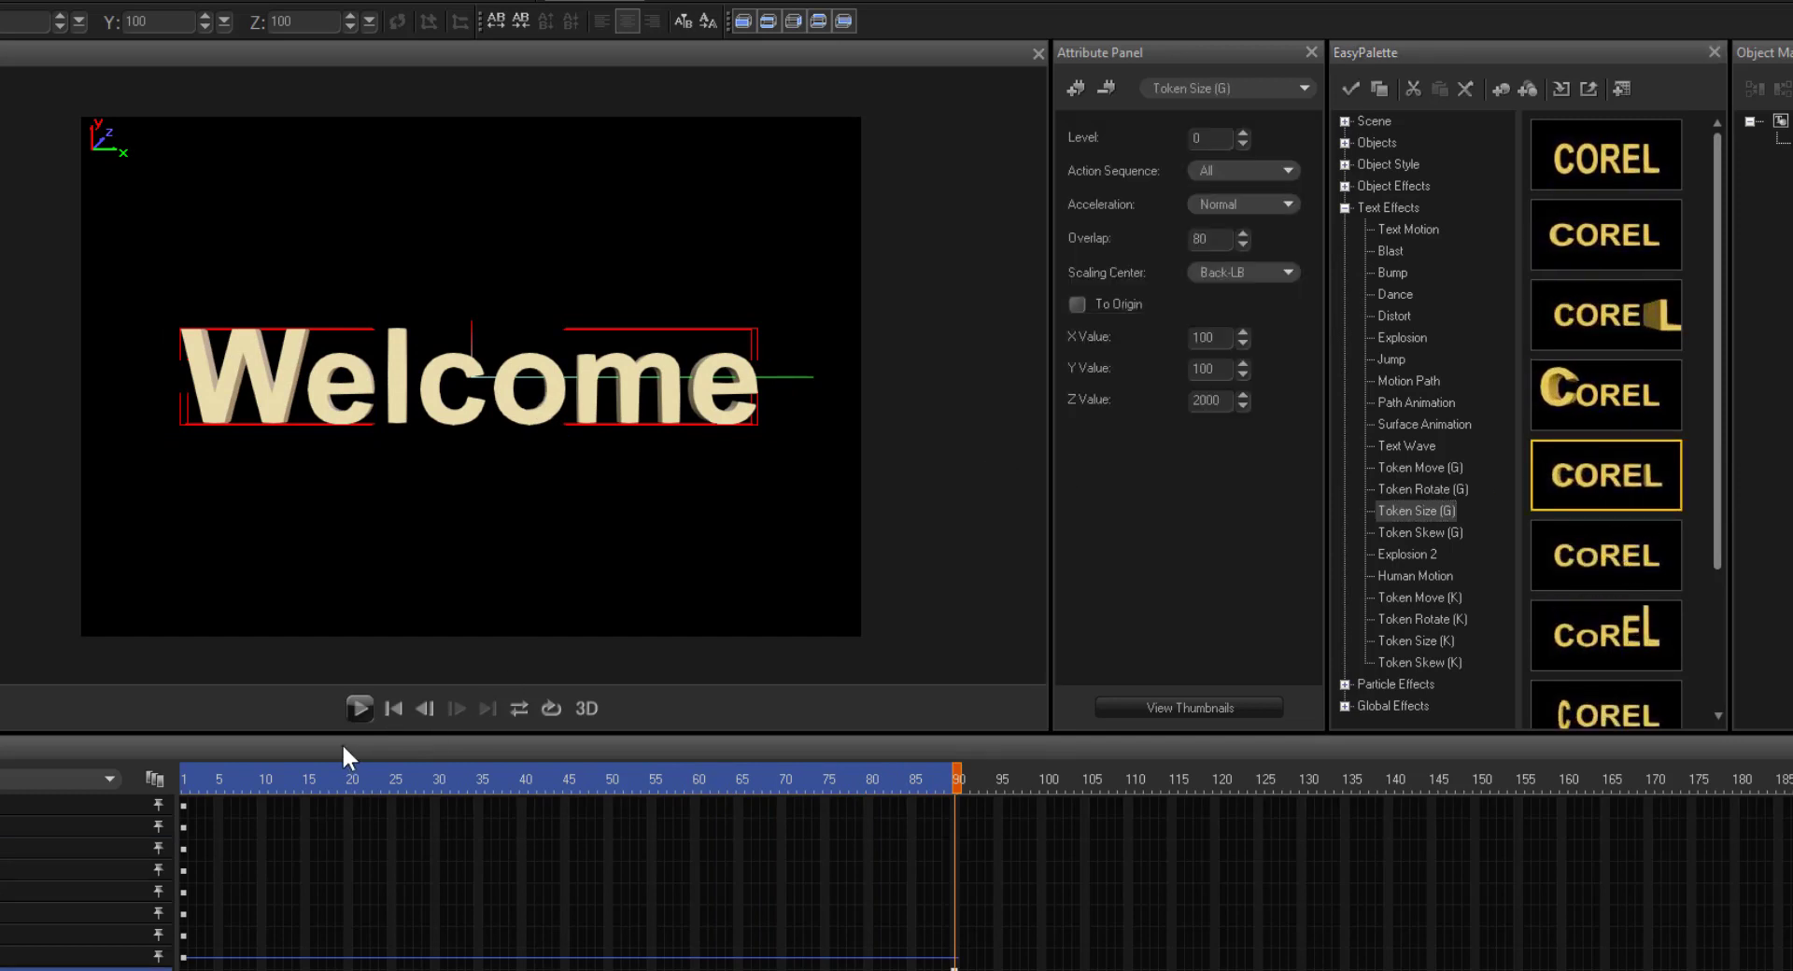
pyautogui.click(362, 707)
pyautogui.click(525, 847)
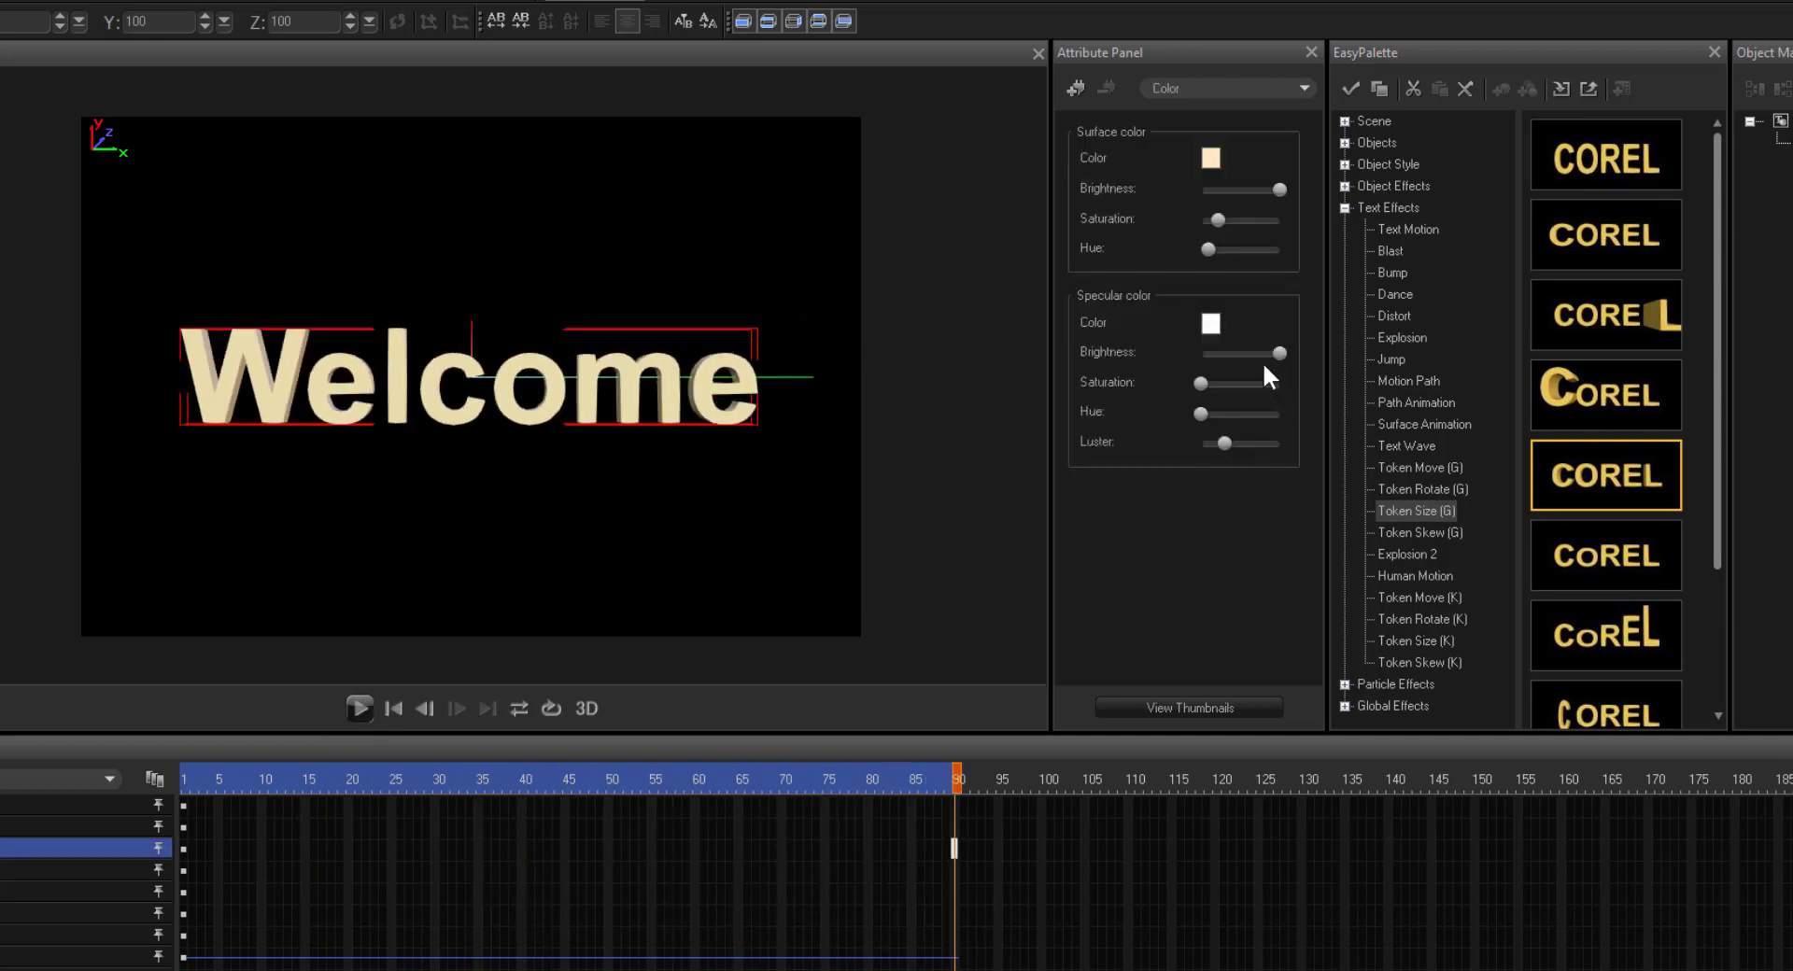
# - Try the dark purple, dark red and pale yellow color backgrounds on the scene, one after another
pyautogui.click(1344, 122)
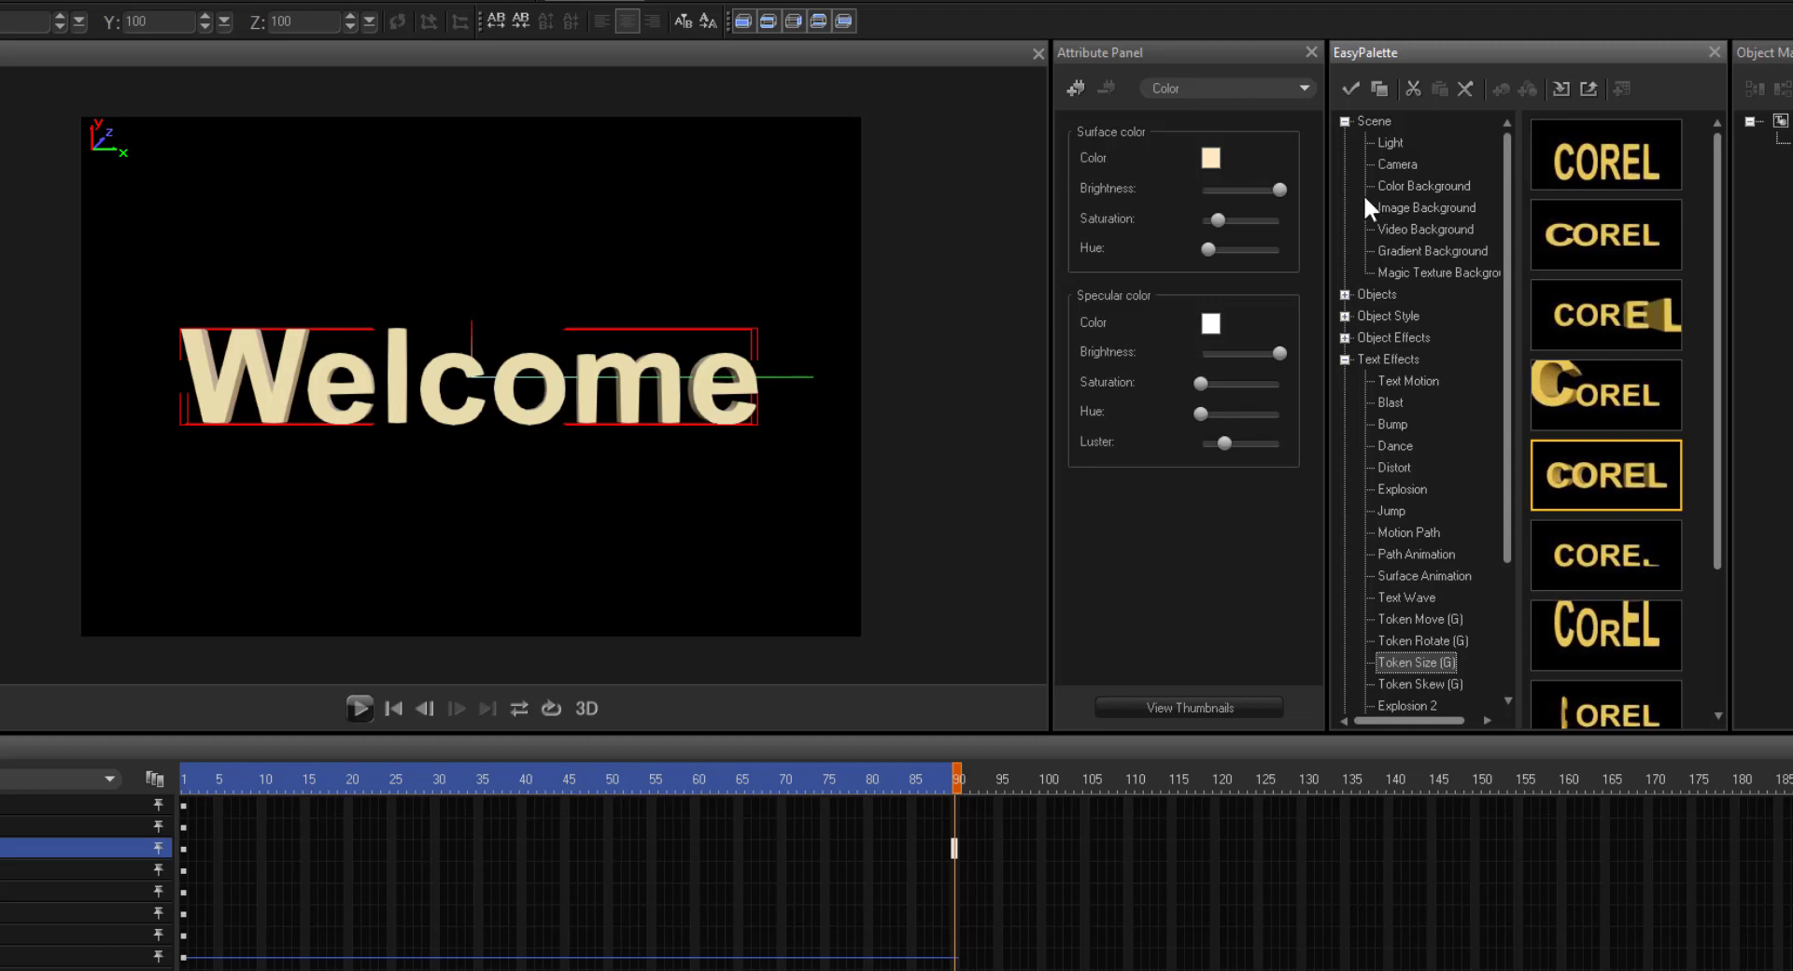
pyautogui.click(1420, 187)
pyautogui.click(1554, 230)
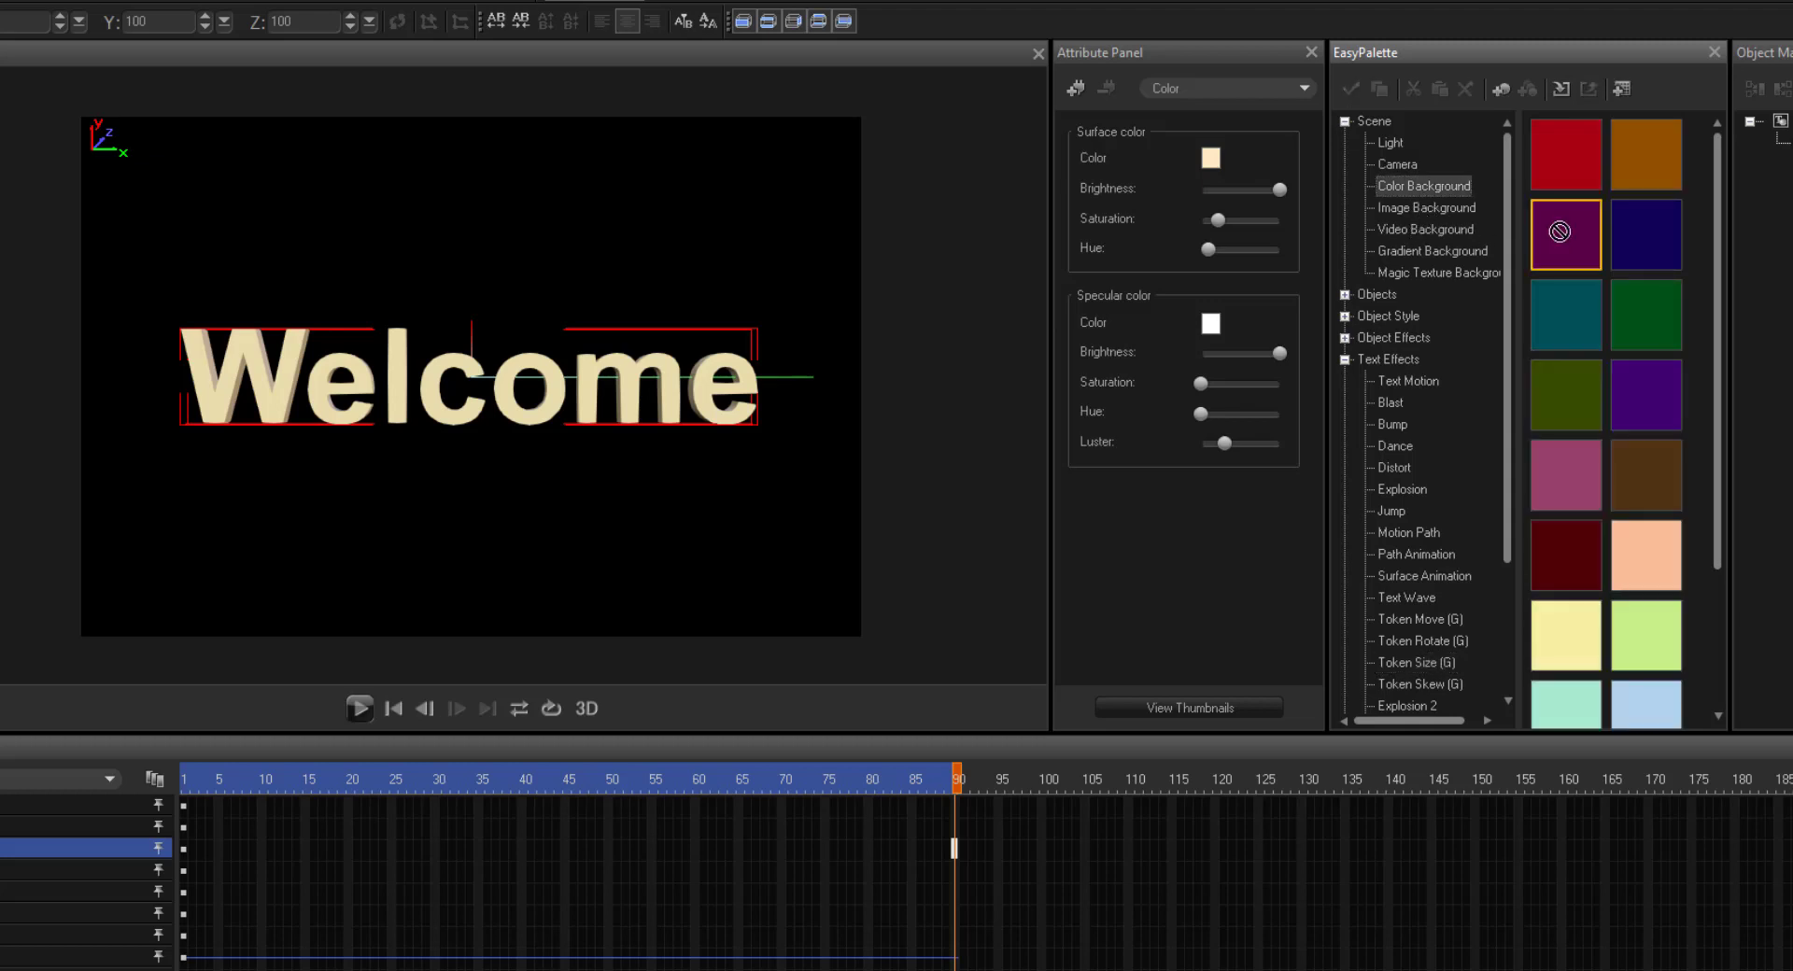
pyautogui.moveTo(1553, 233); pyautogui.dragTo(831, 266)
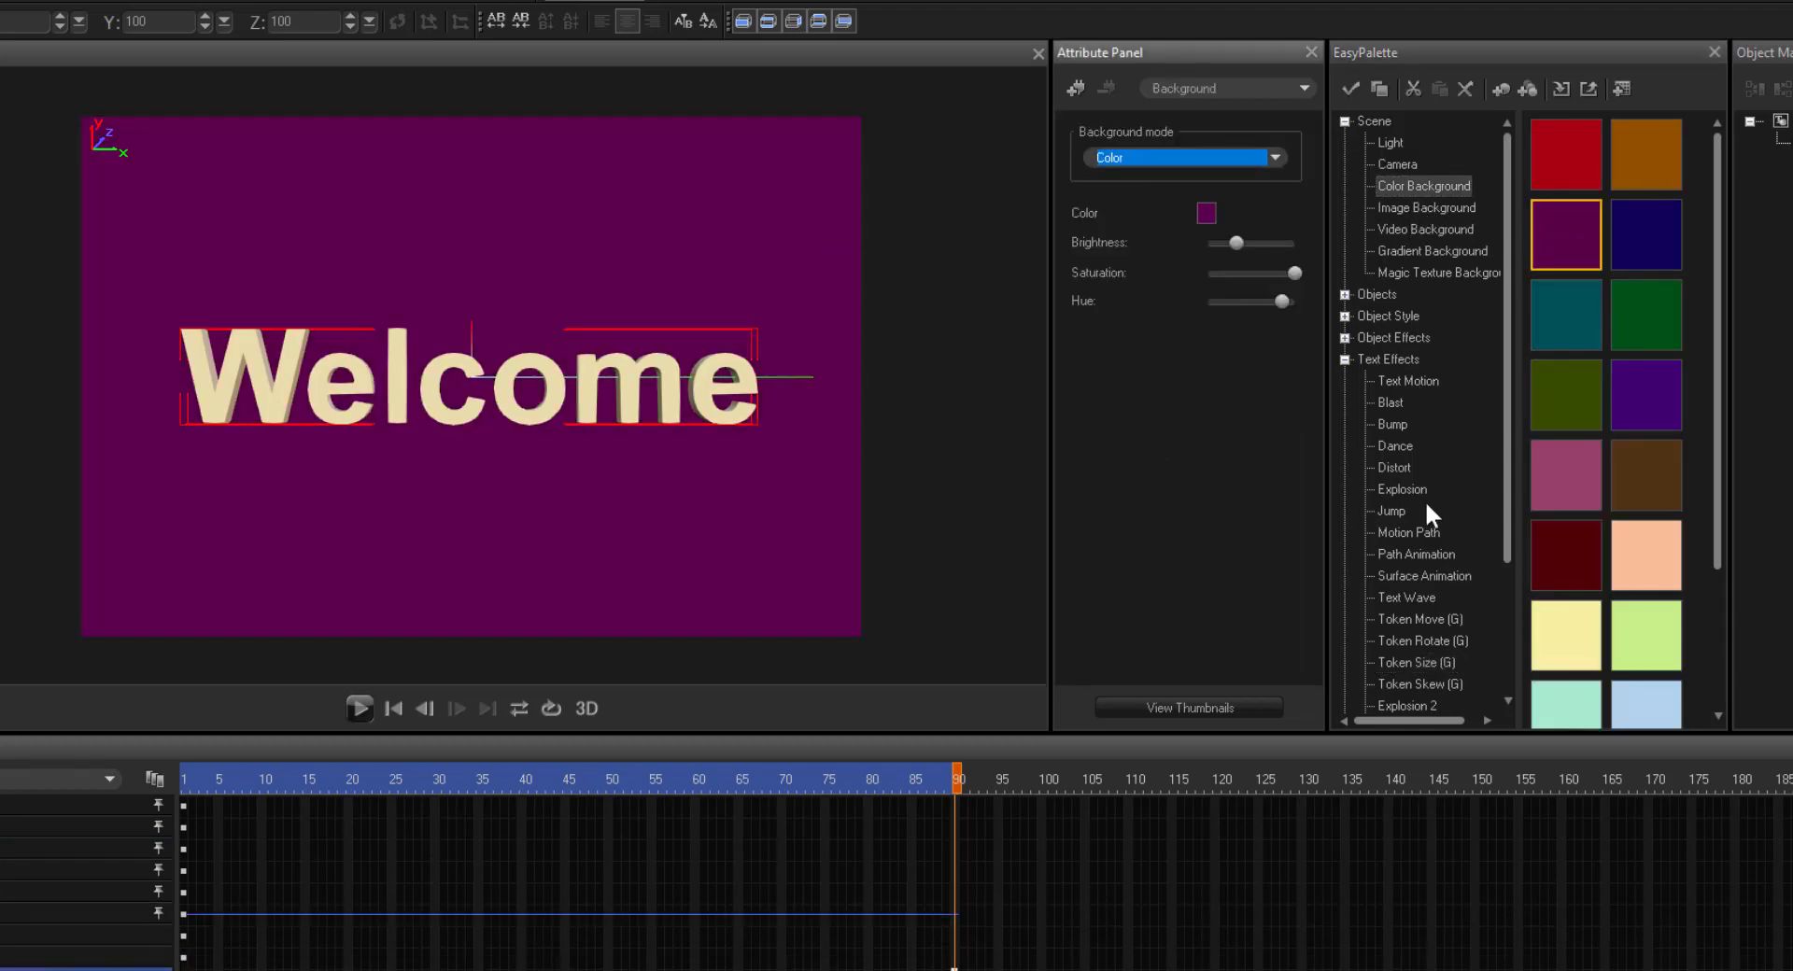
pyautogui.moveTo(1576, 580); pyautogui.dragTo(821, 345)
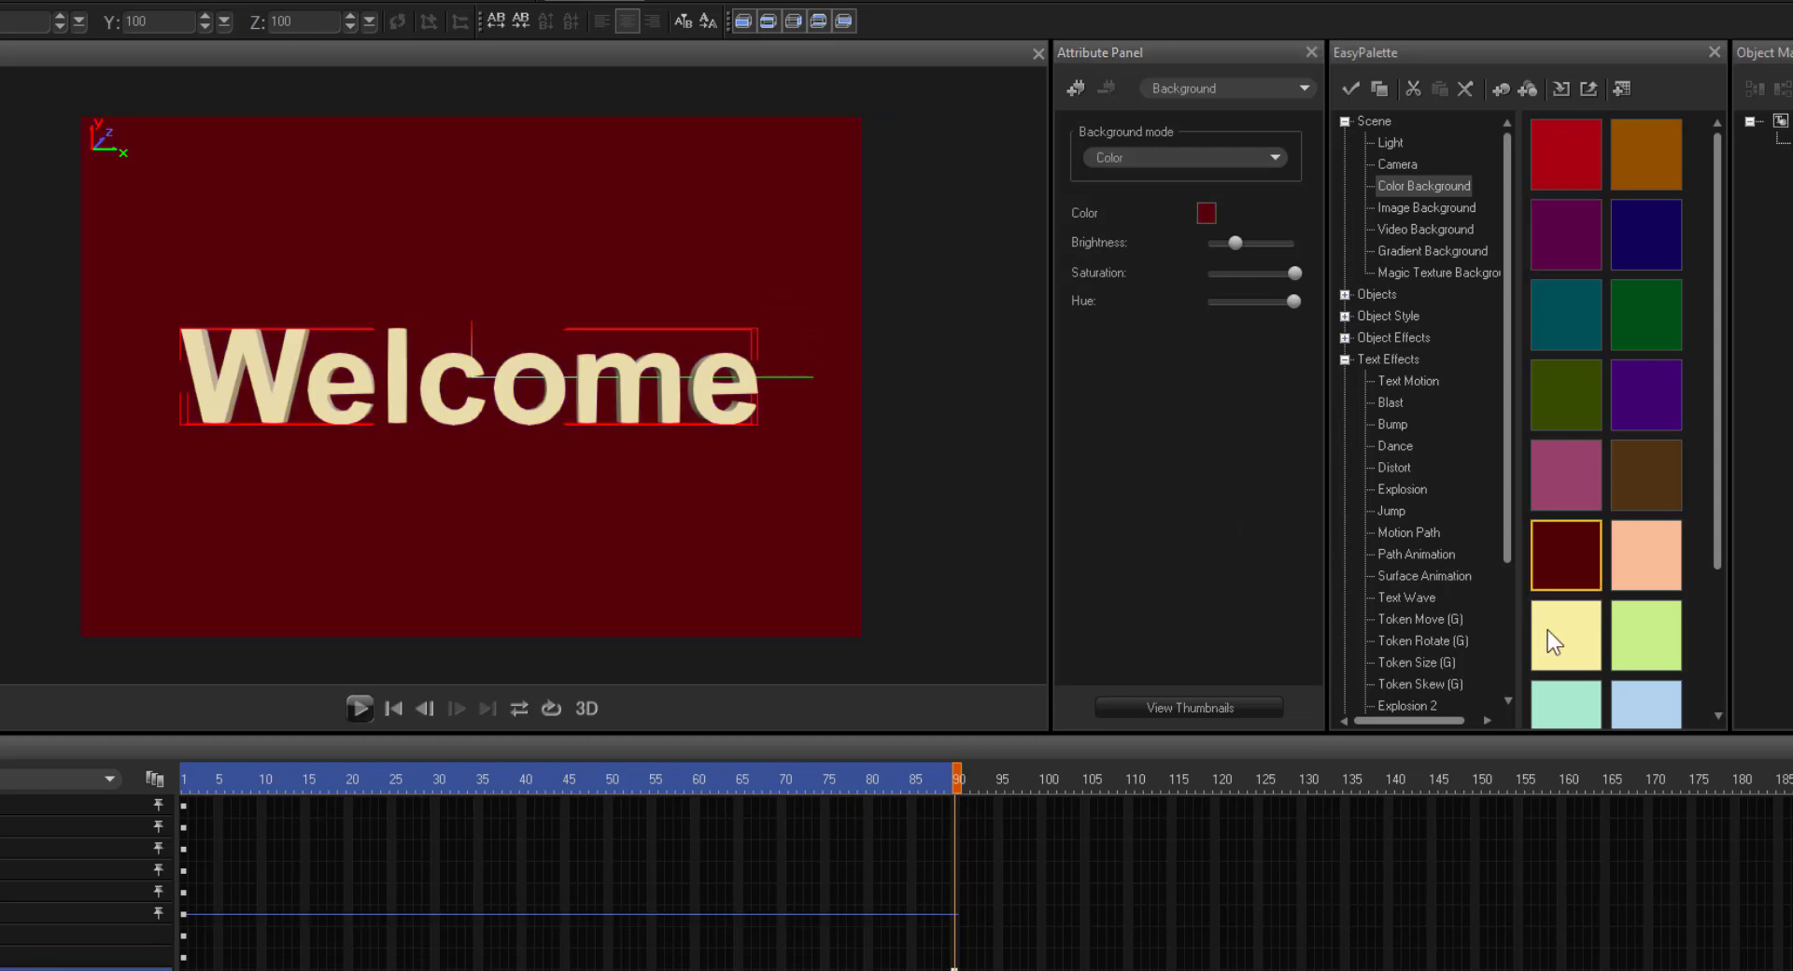
pyautogui.moveTo(1548, 629); pyautogui.dragTo(772, 334)
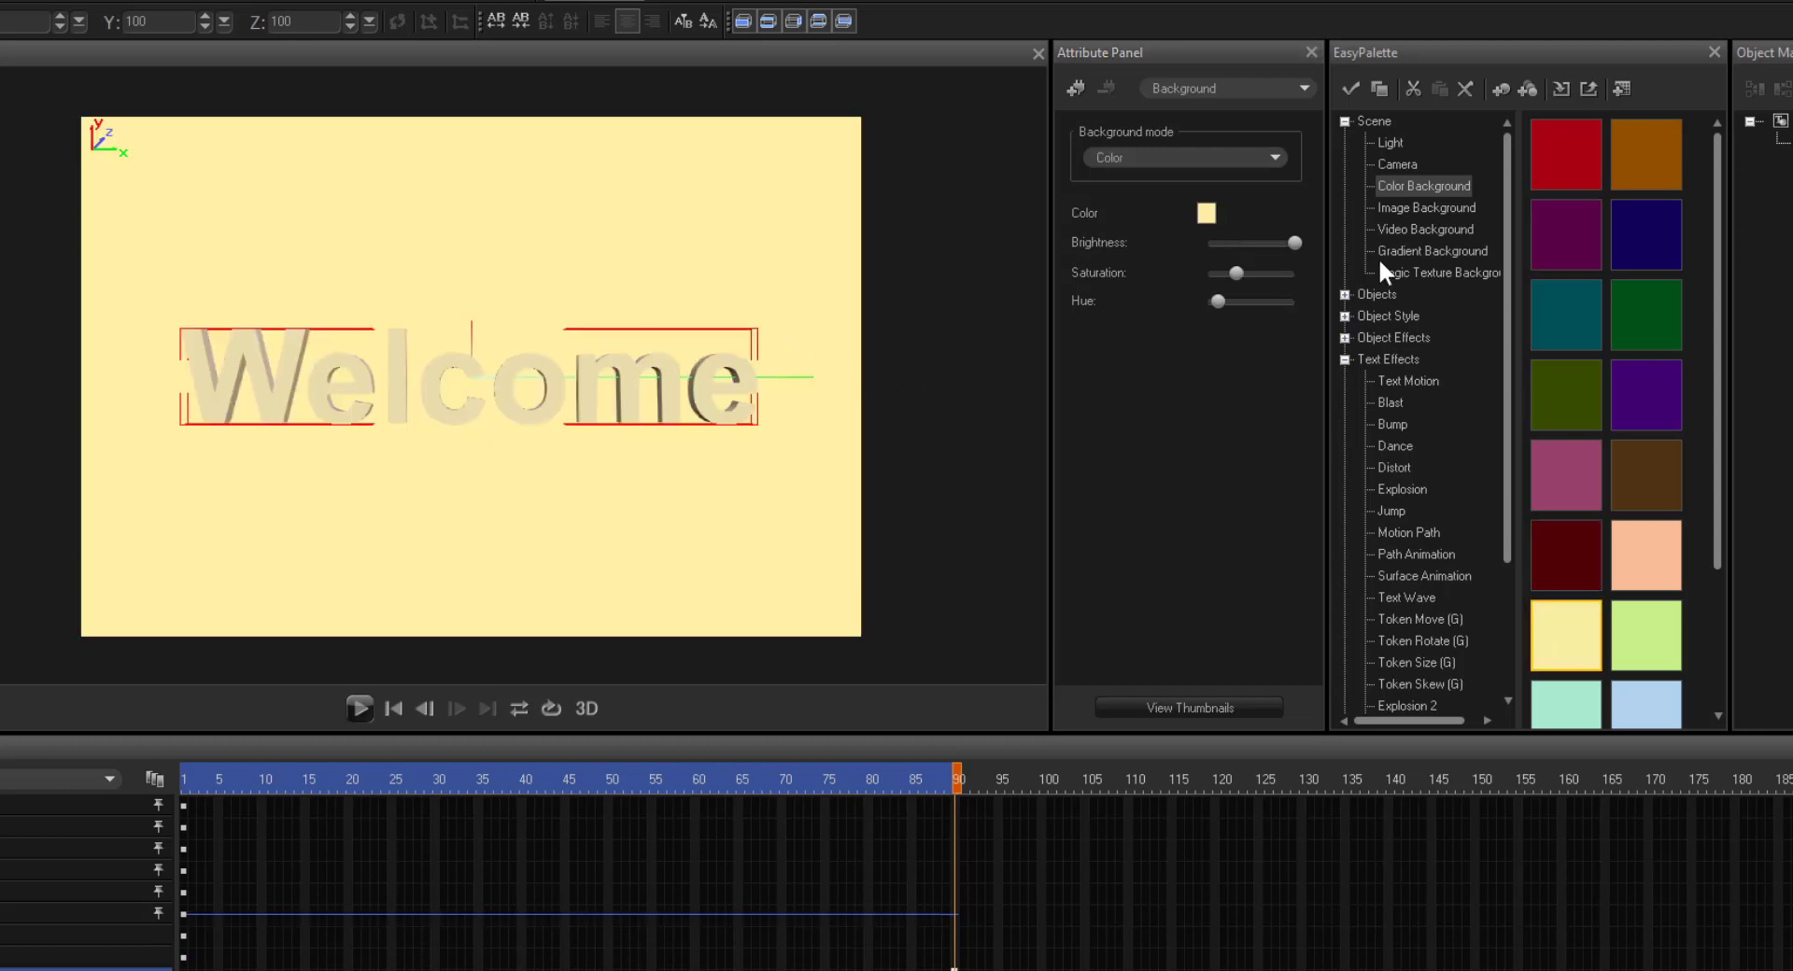
# - Apply the image background with frosted trees against a blue sky to the scene and collapse the Scene presets
pyautogui.click(1402, 207)
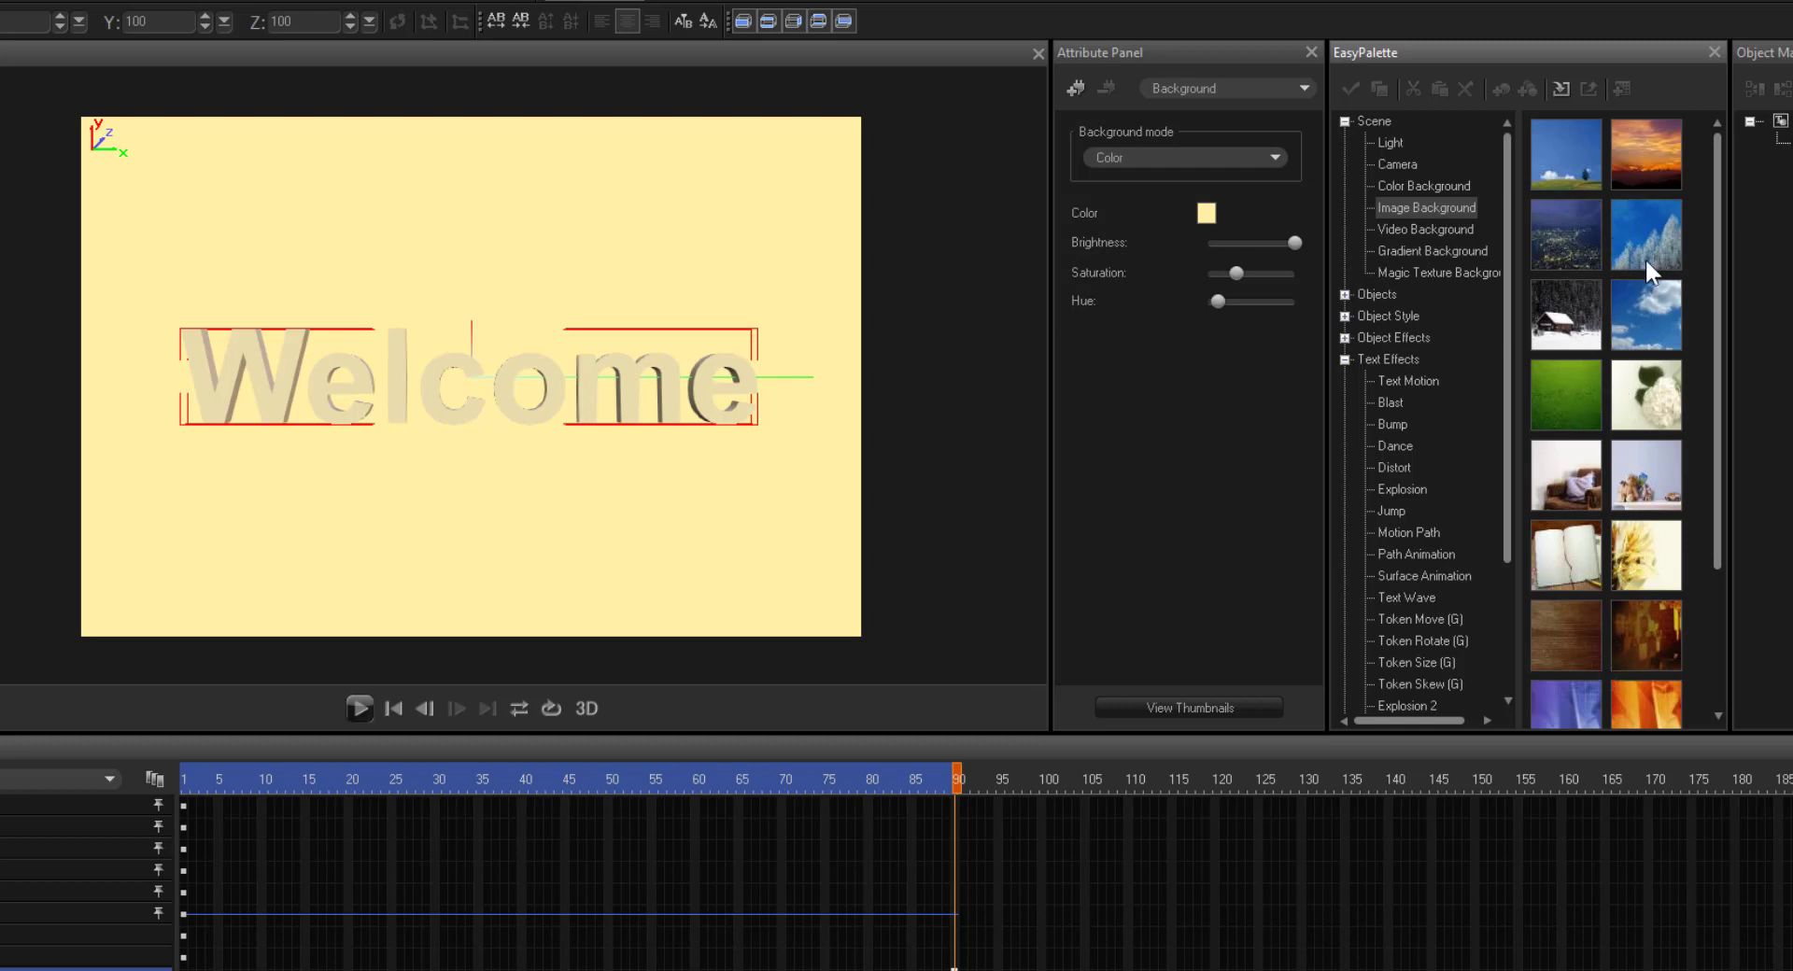
pyautogui.moveTo(1639, 250); pyautogui.dragTo(751, 275)
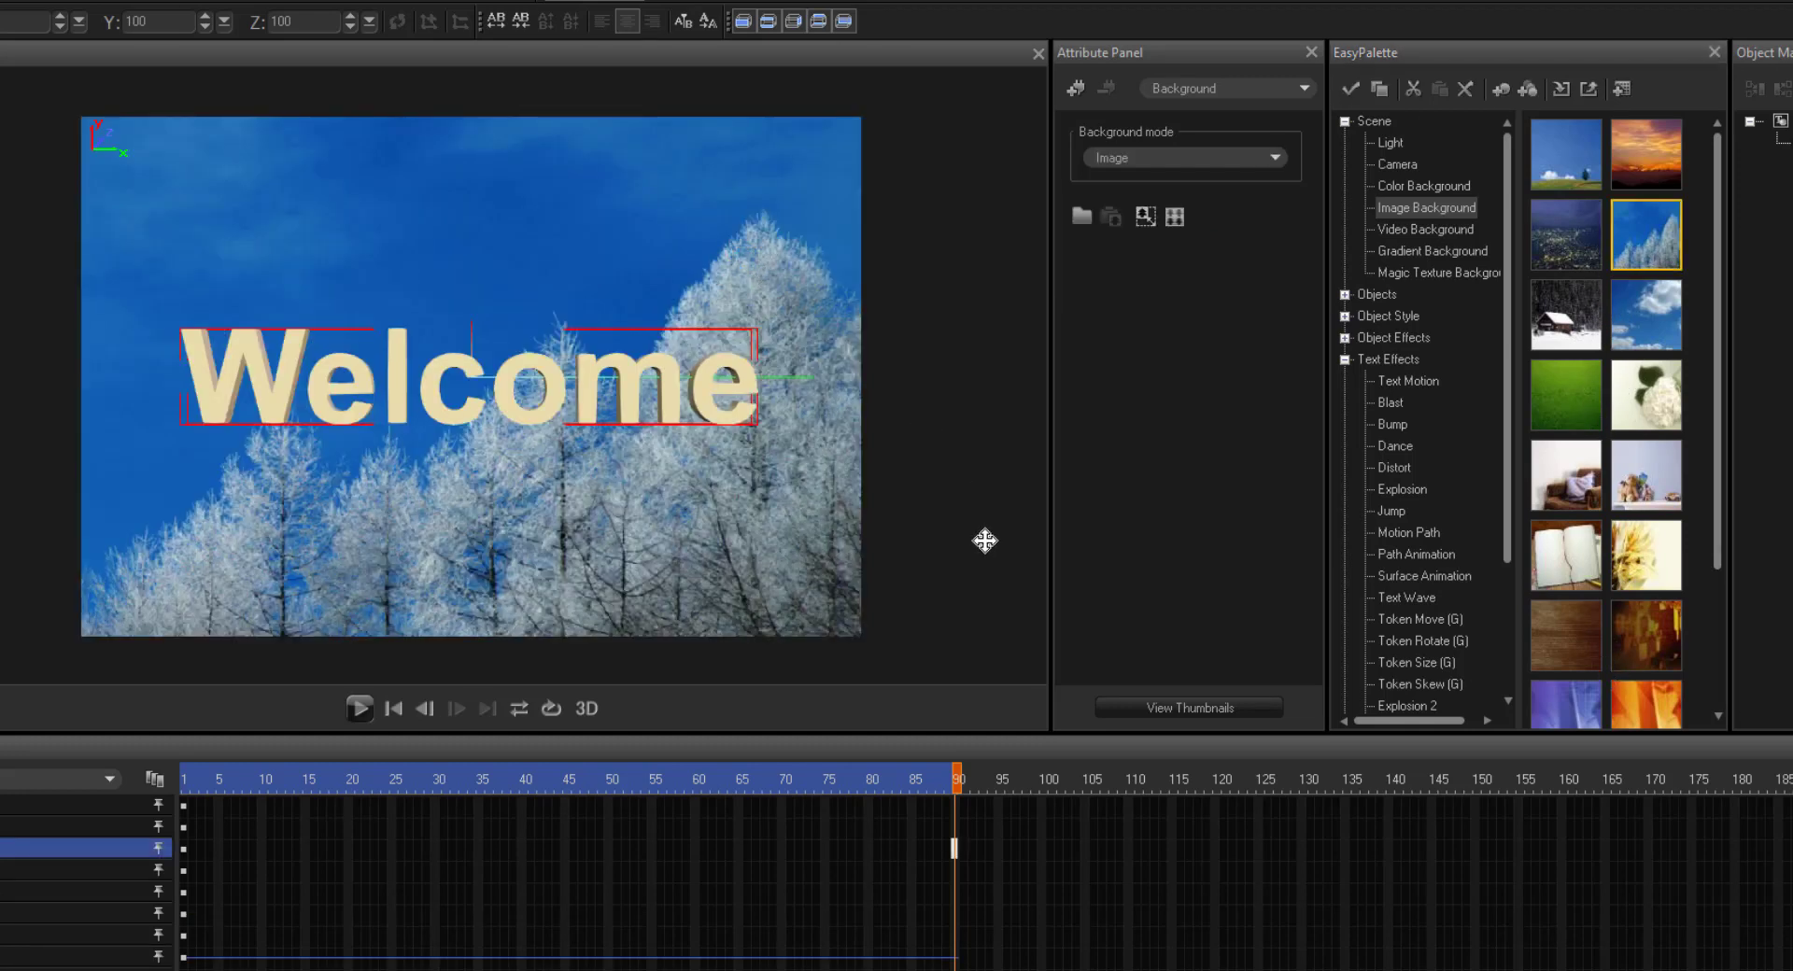
pyautogui.click(1341, 131)
pyautogui.click(1344, 122)
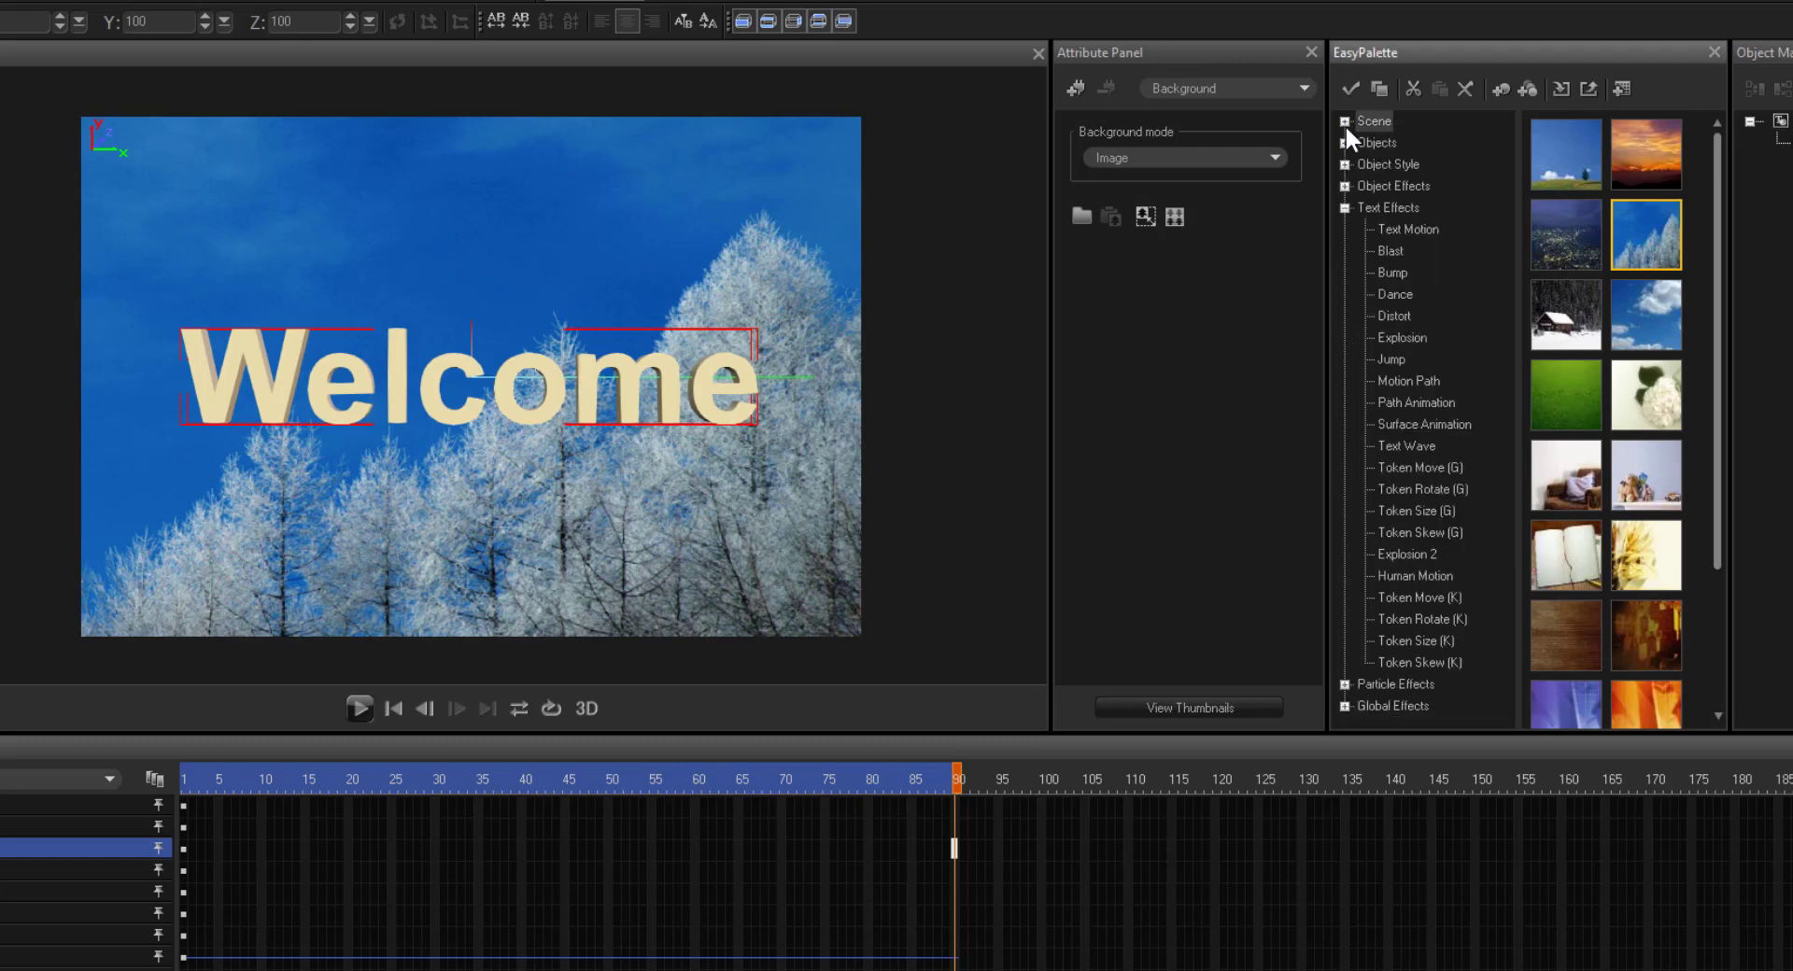
# - Try the third Token Skew (G) preset on the Welcome text and play the animation
pyautogui.click(1418, 513)
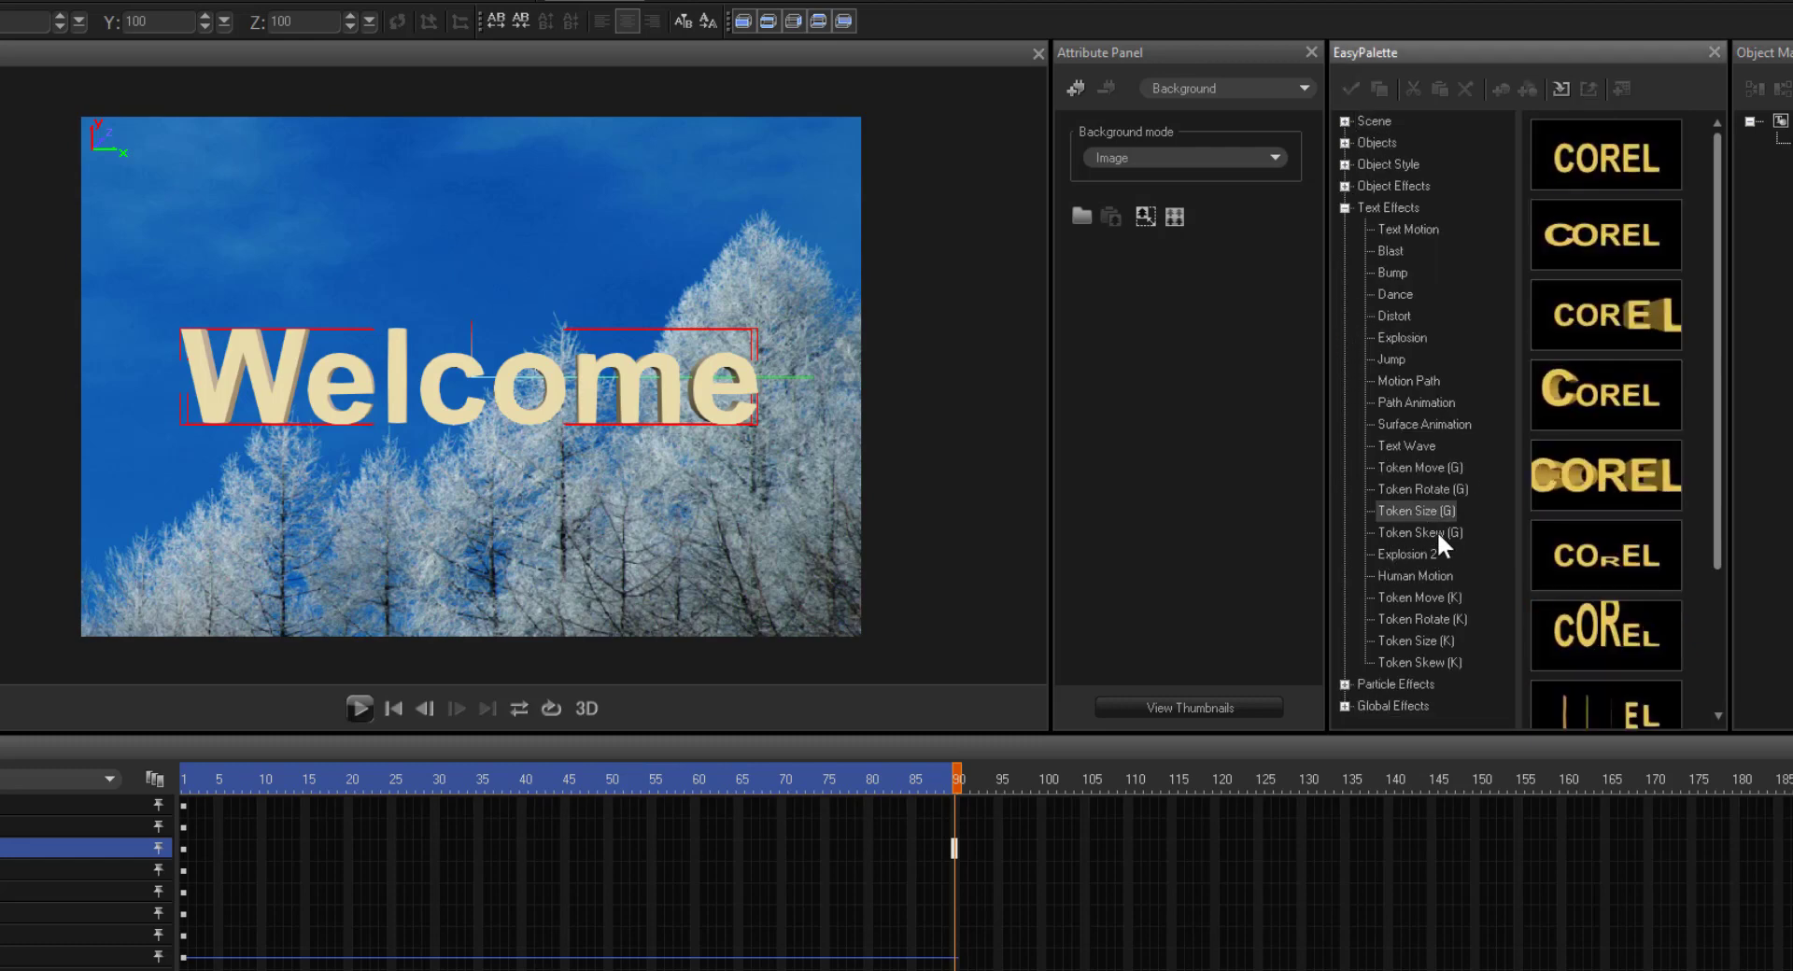
pyautogui.click(1437, 536)
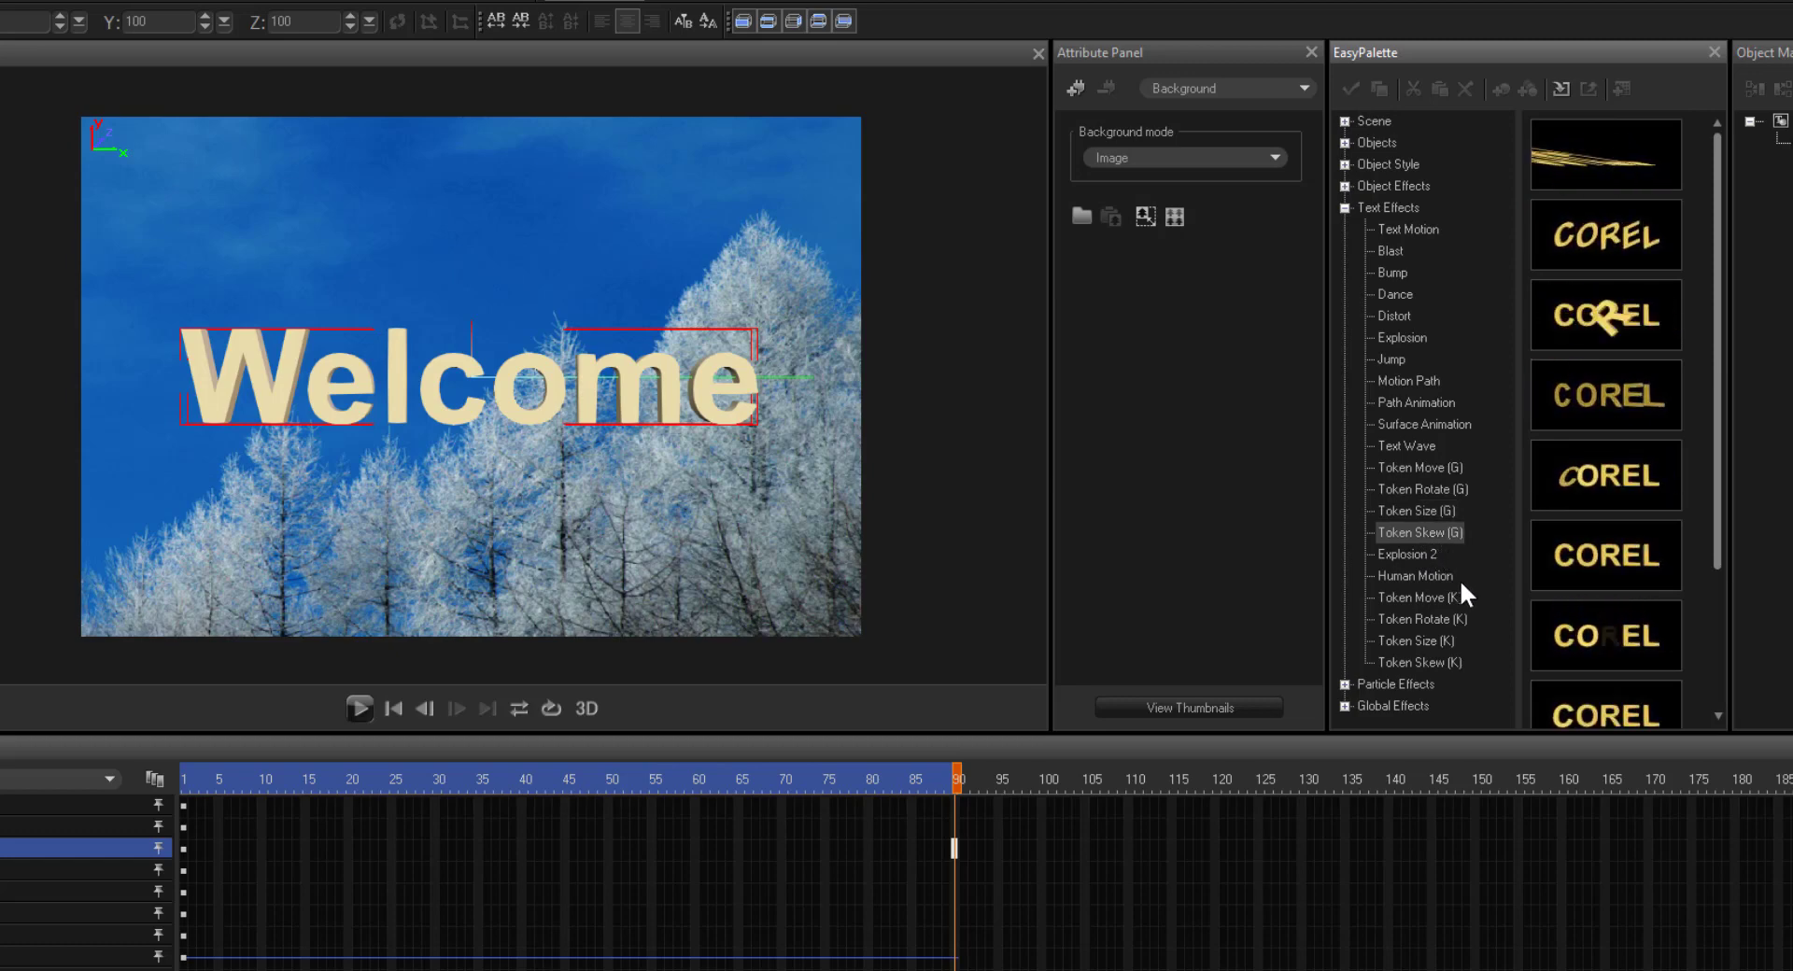
pyautogui.doubleClick(1615, 327)
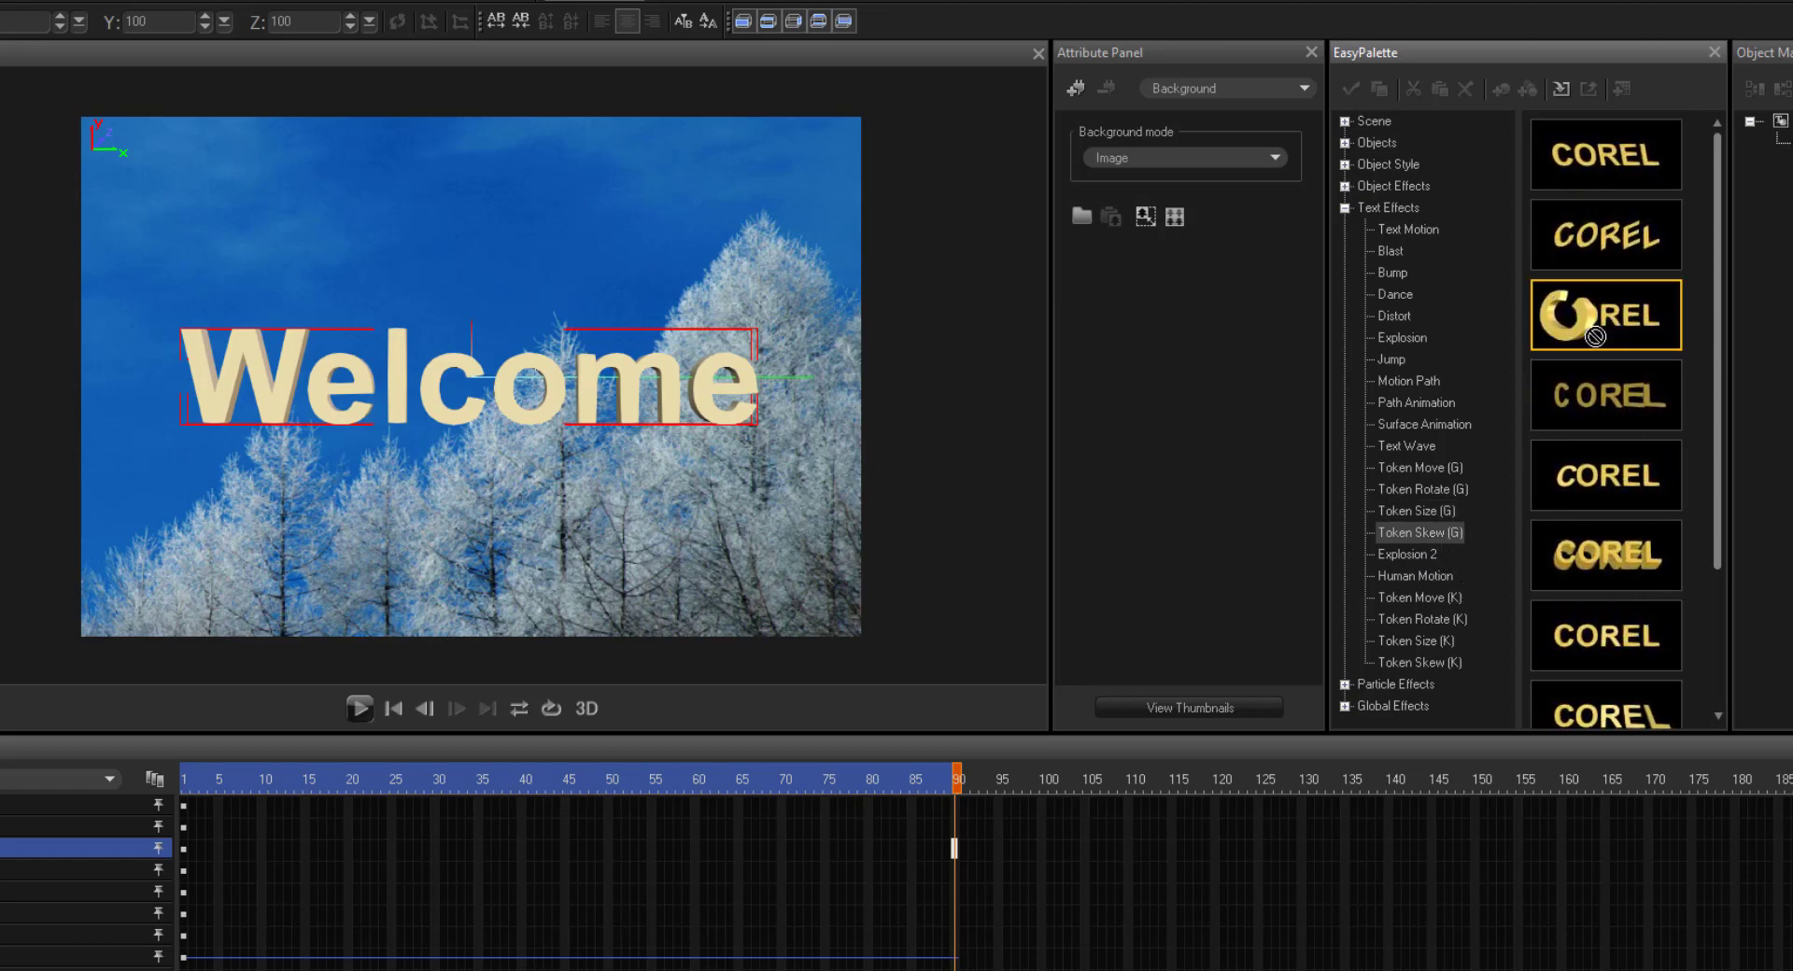
pyautogui.click(357, 709)
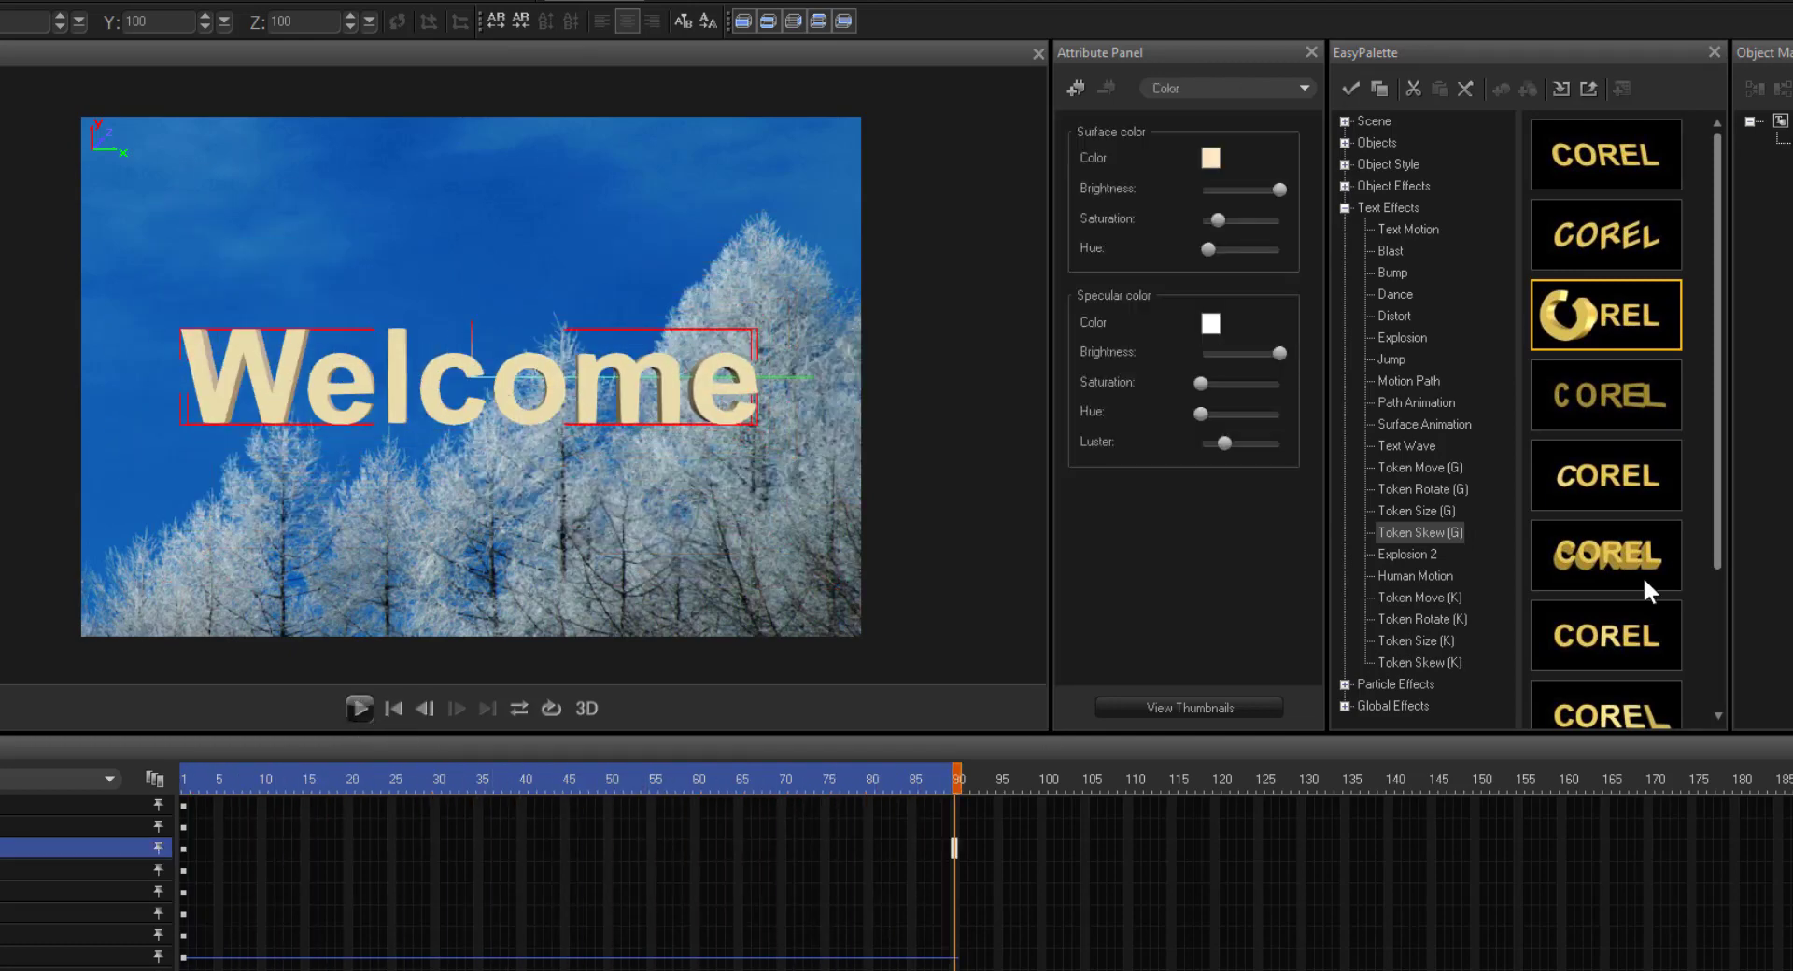
# - Try the last Token Skew (G) preset on the Welcome text and play the animation
pyautogui.scroll(-3, 1718, 560)
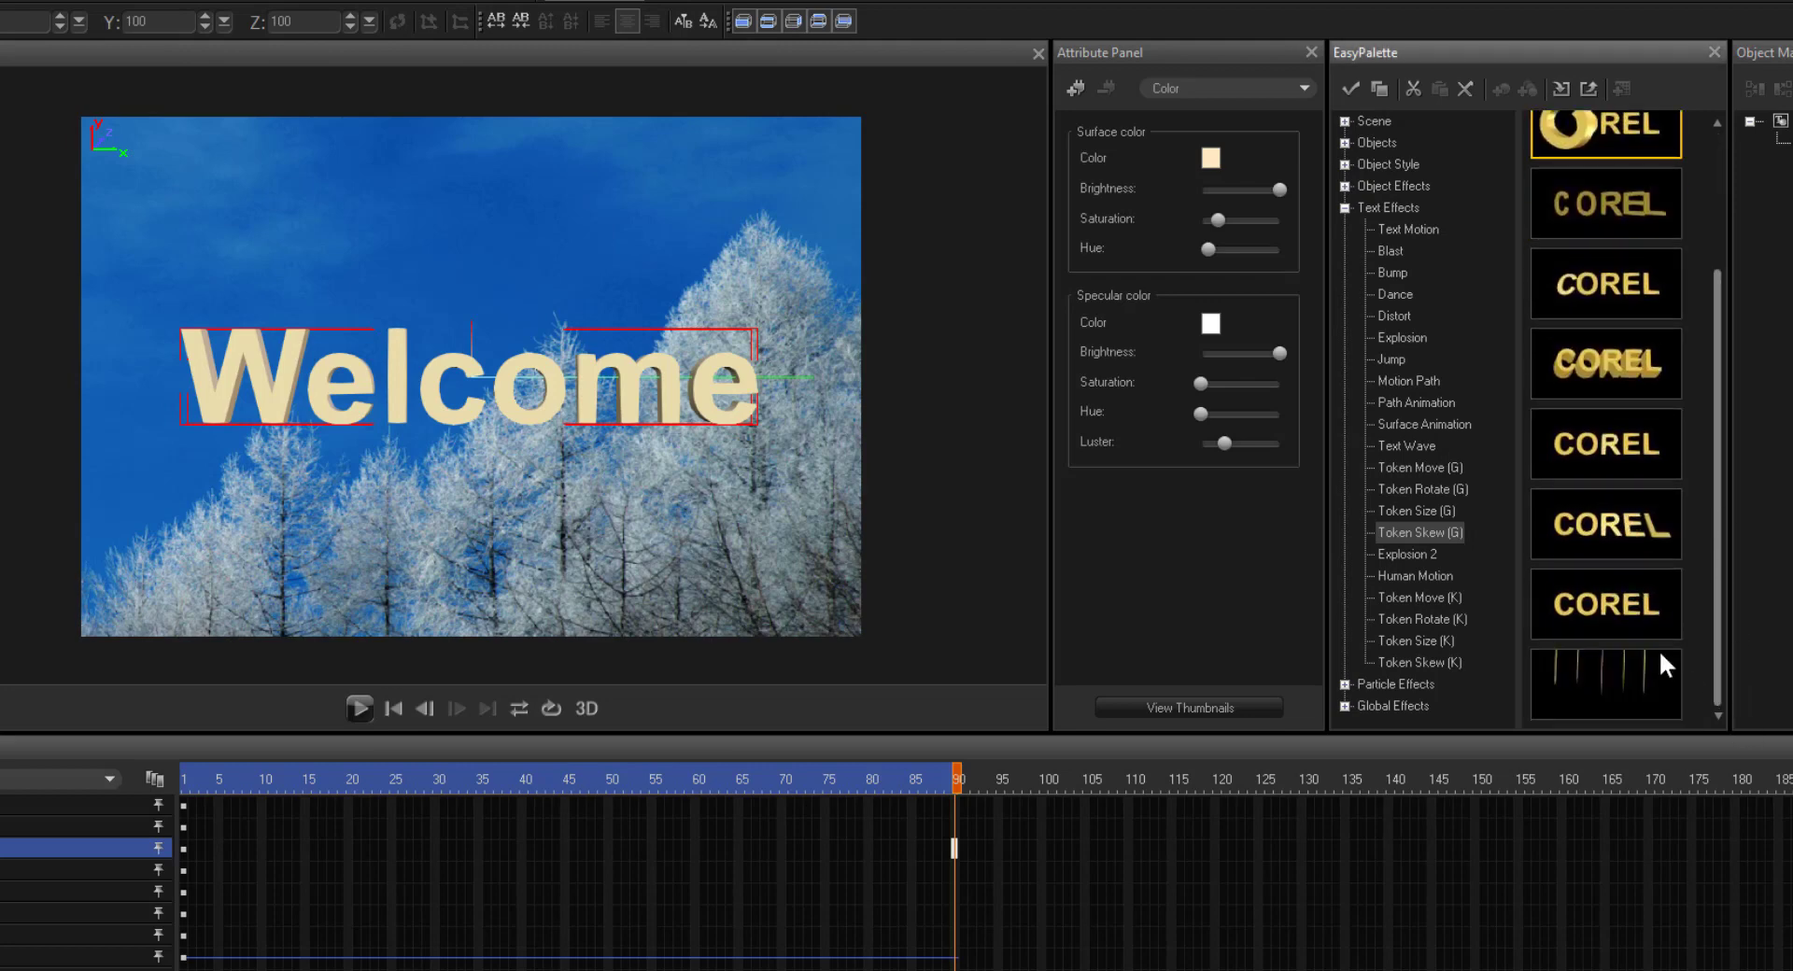
pyautogui.click(1635, 677)
pyautogui.moveTo(1631, 697); pyautogui.dragTo(876, 567)
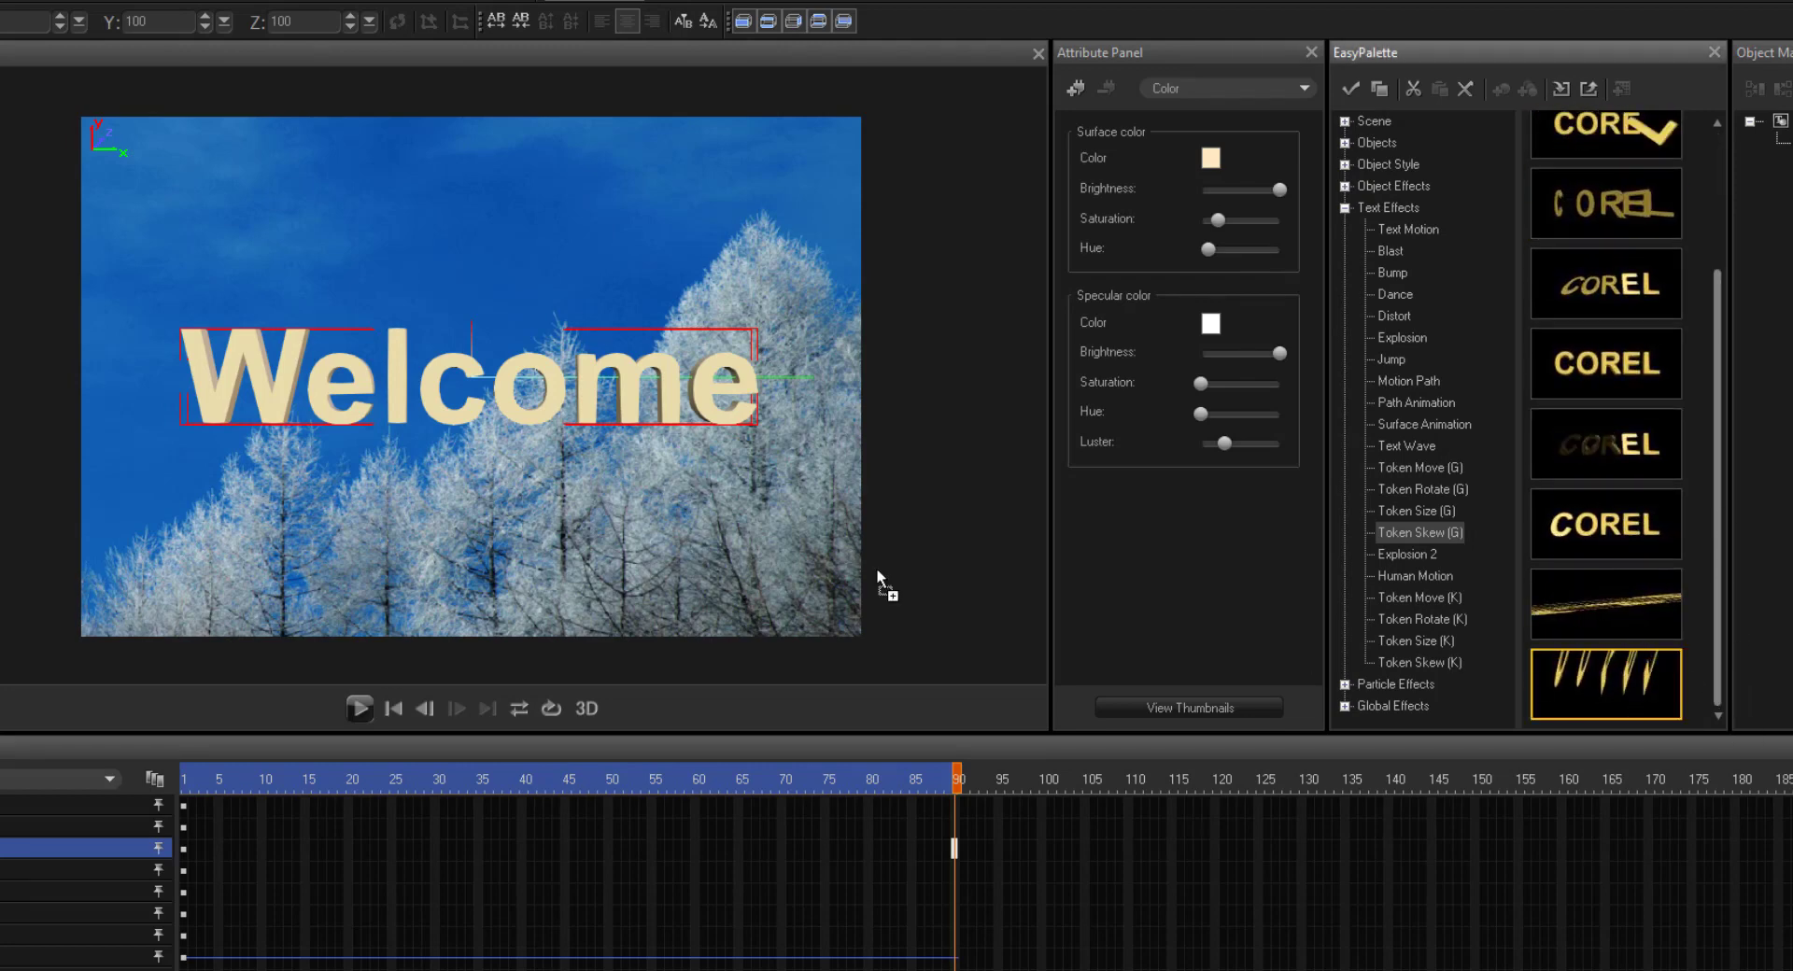
pyautogui.moveTo(631, 411); pyautogui.dragTo(633, 415)
pyautogui.click(359, 711)
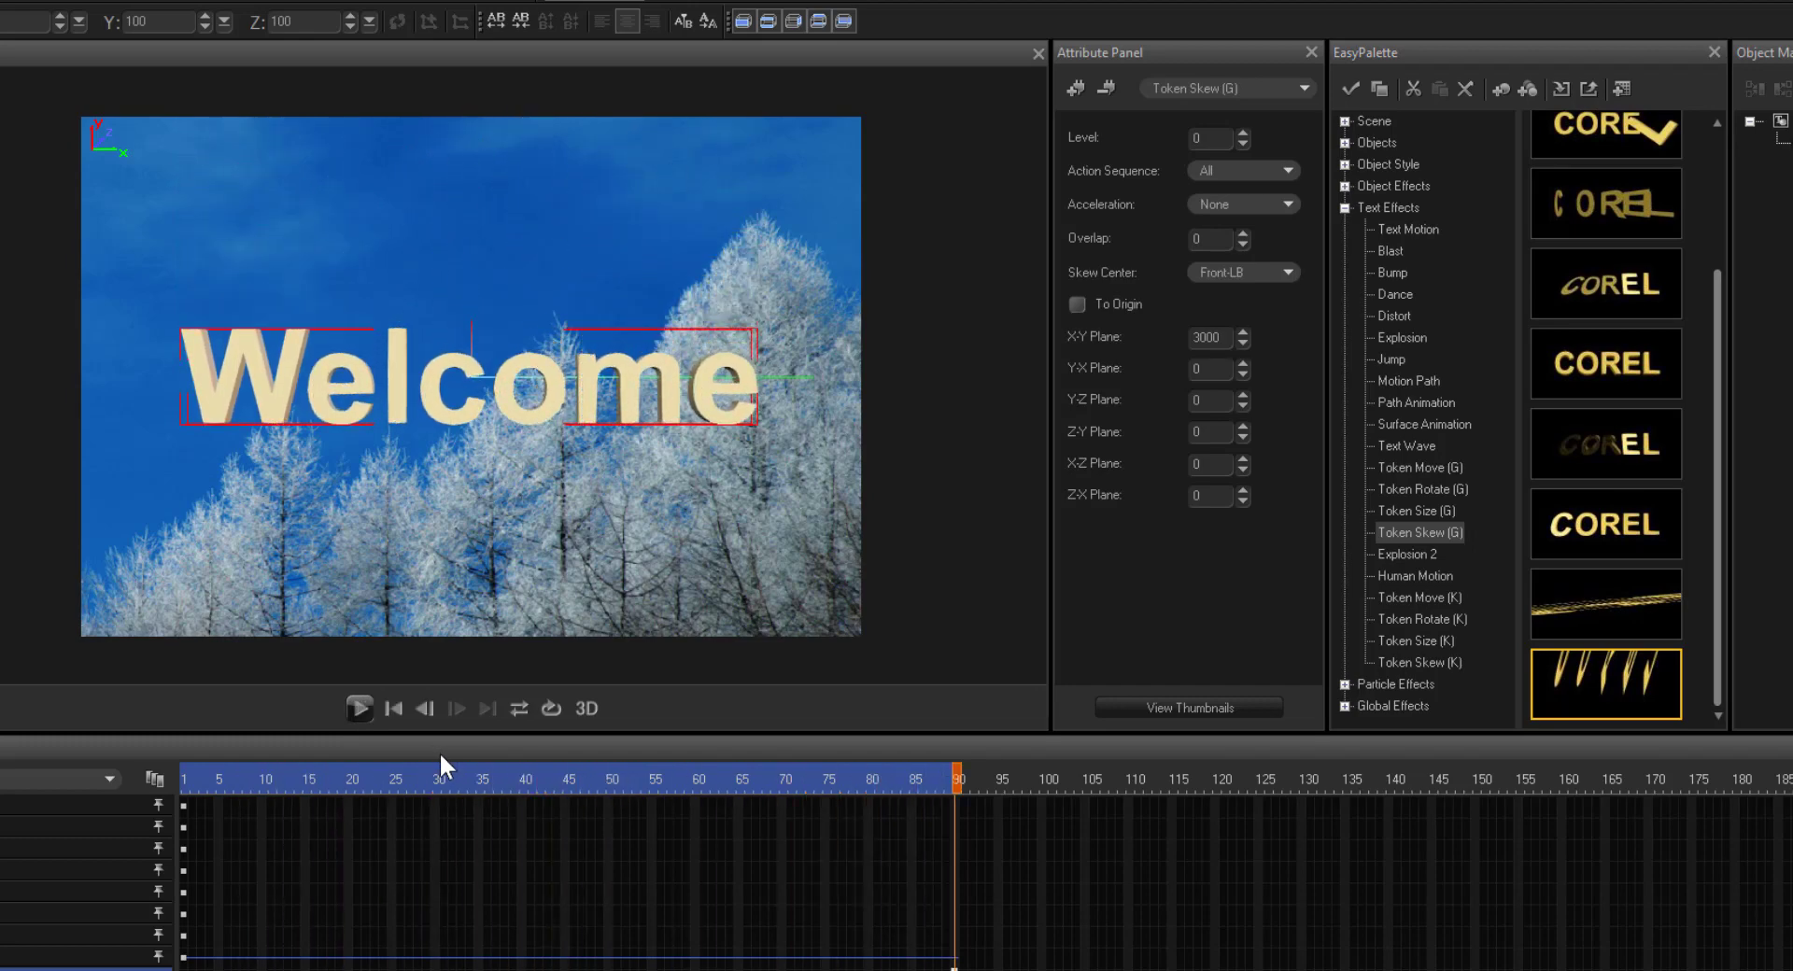
pyautogui.click(953, 848)
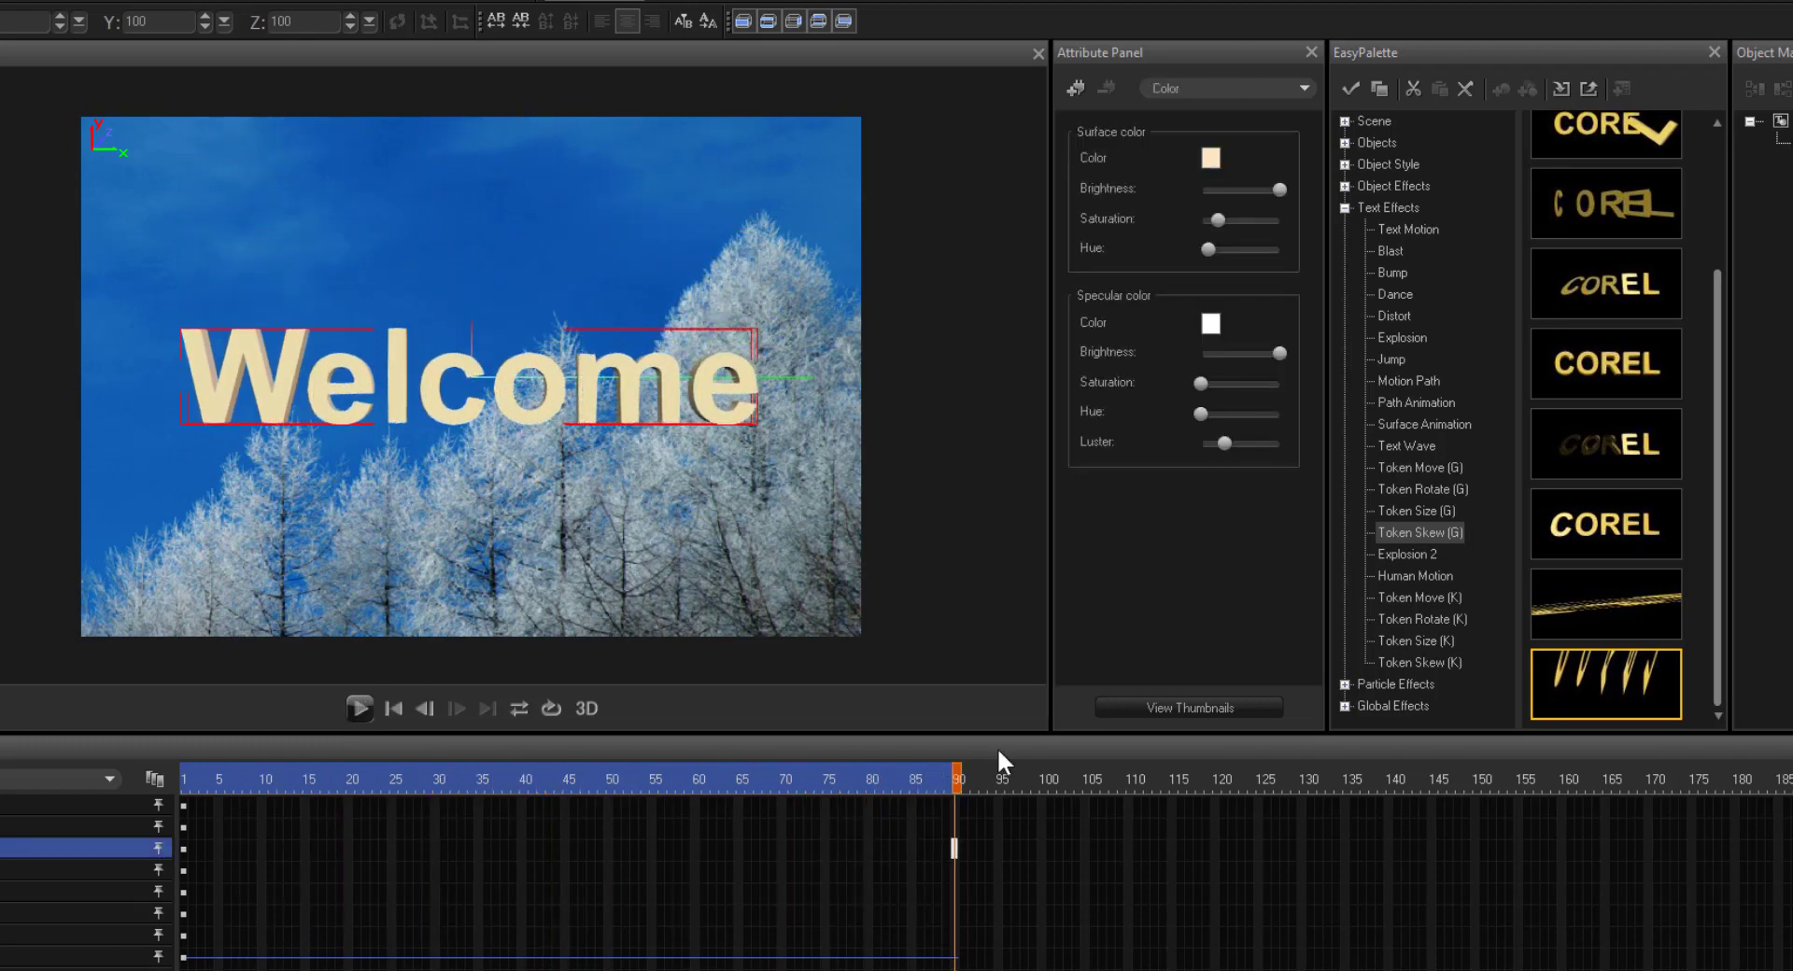
# - Try the sixth Explosion 2 preset on the Welcome text and play the animation
pyautogui.click(1408, 554)
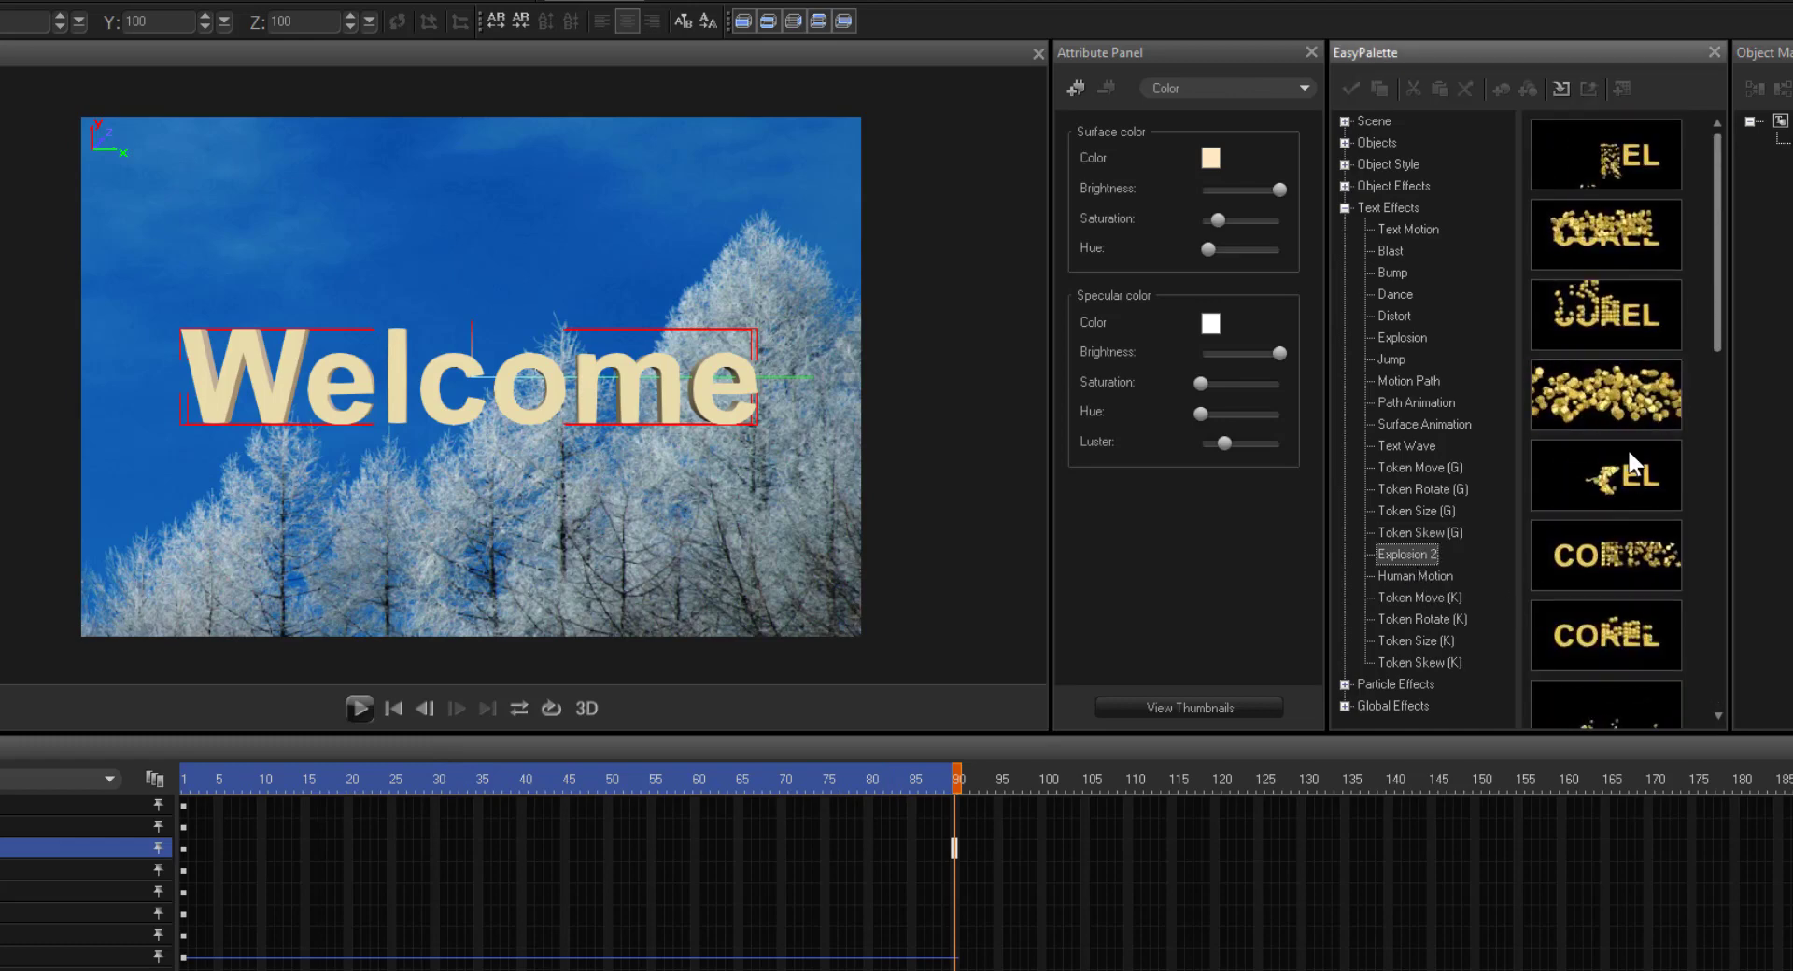
pyautogui.moveTo(1559, 422); pyautogui.dragTo(637, 422)
pyautogui.click(359, 708)
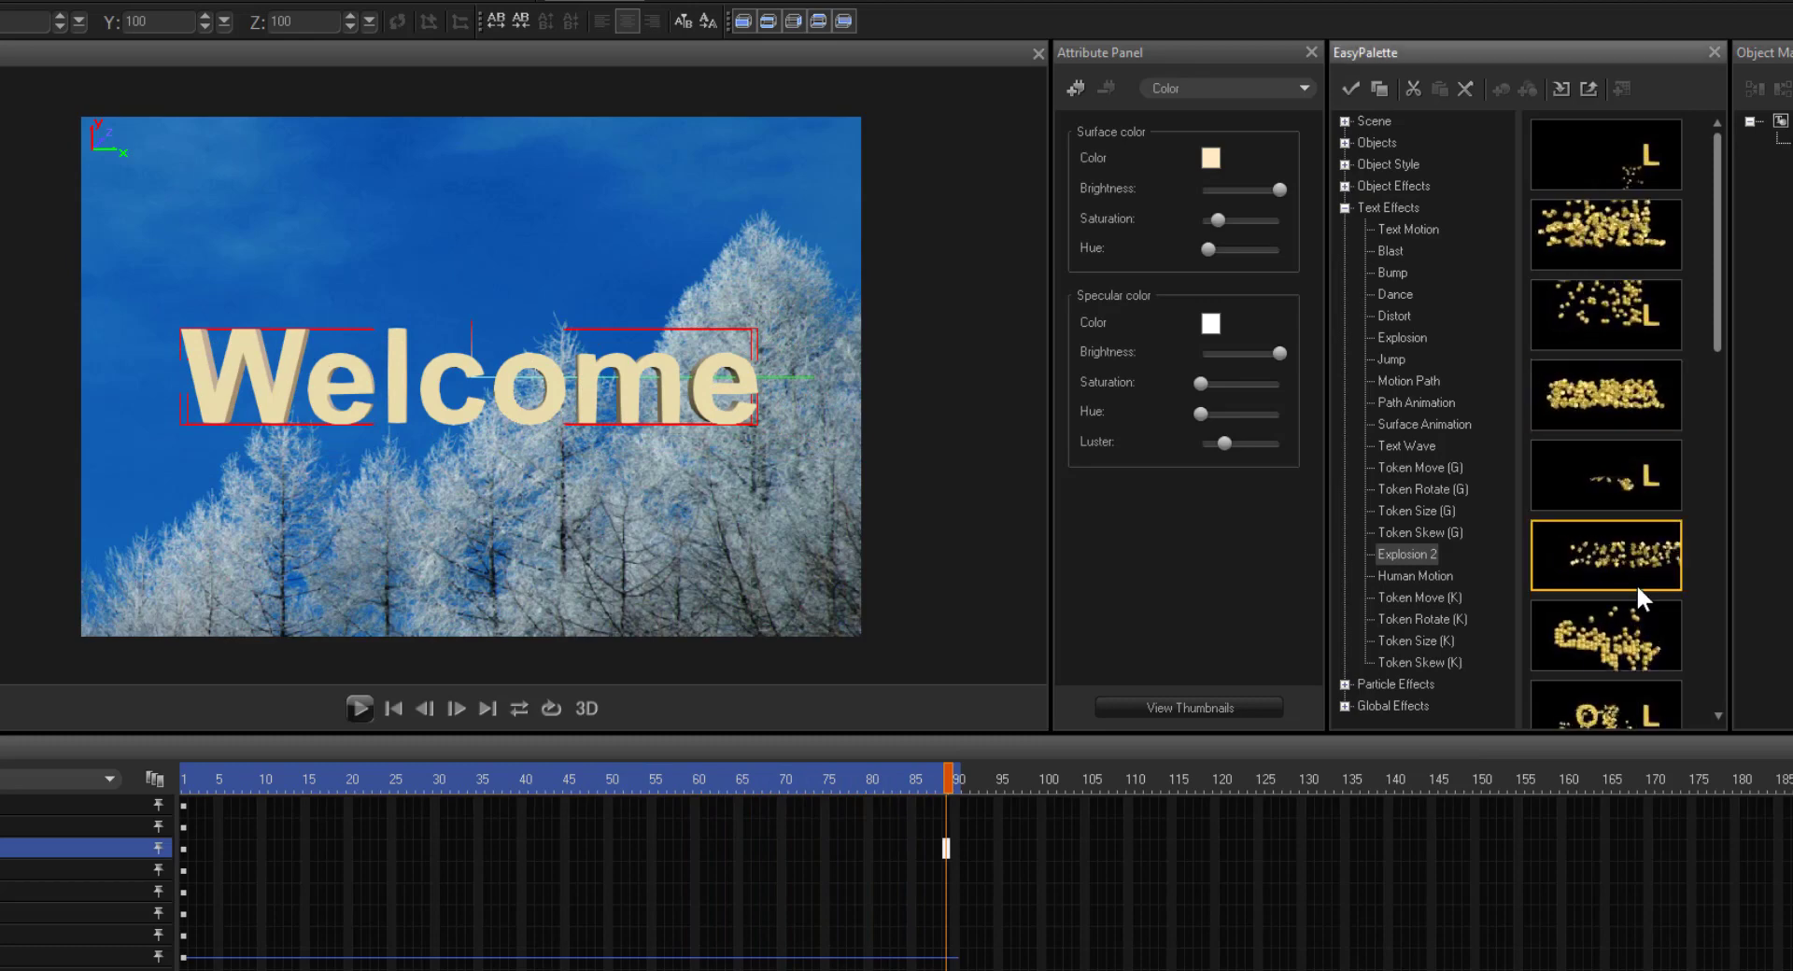
# - Apply the Explosion 2 preset with Prism shape, Left movement and Descending collapse to the Welcome text and play the animation twice
pyautogui.scroll(-1, 1636, 584)
pyautogui.scroll(-5, 1635, 590)
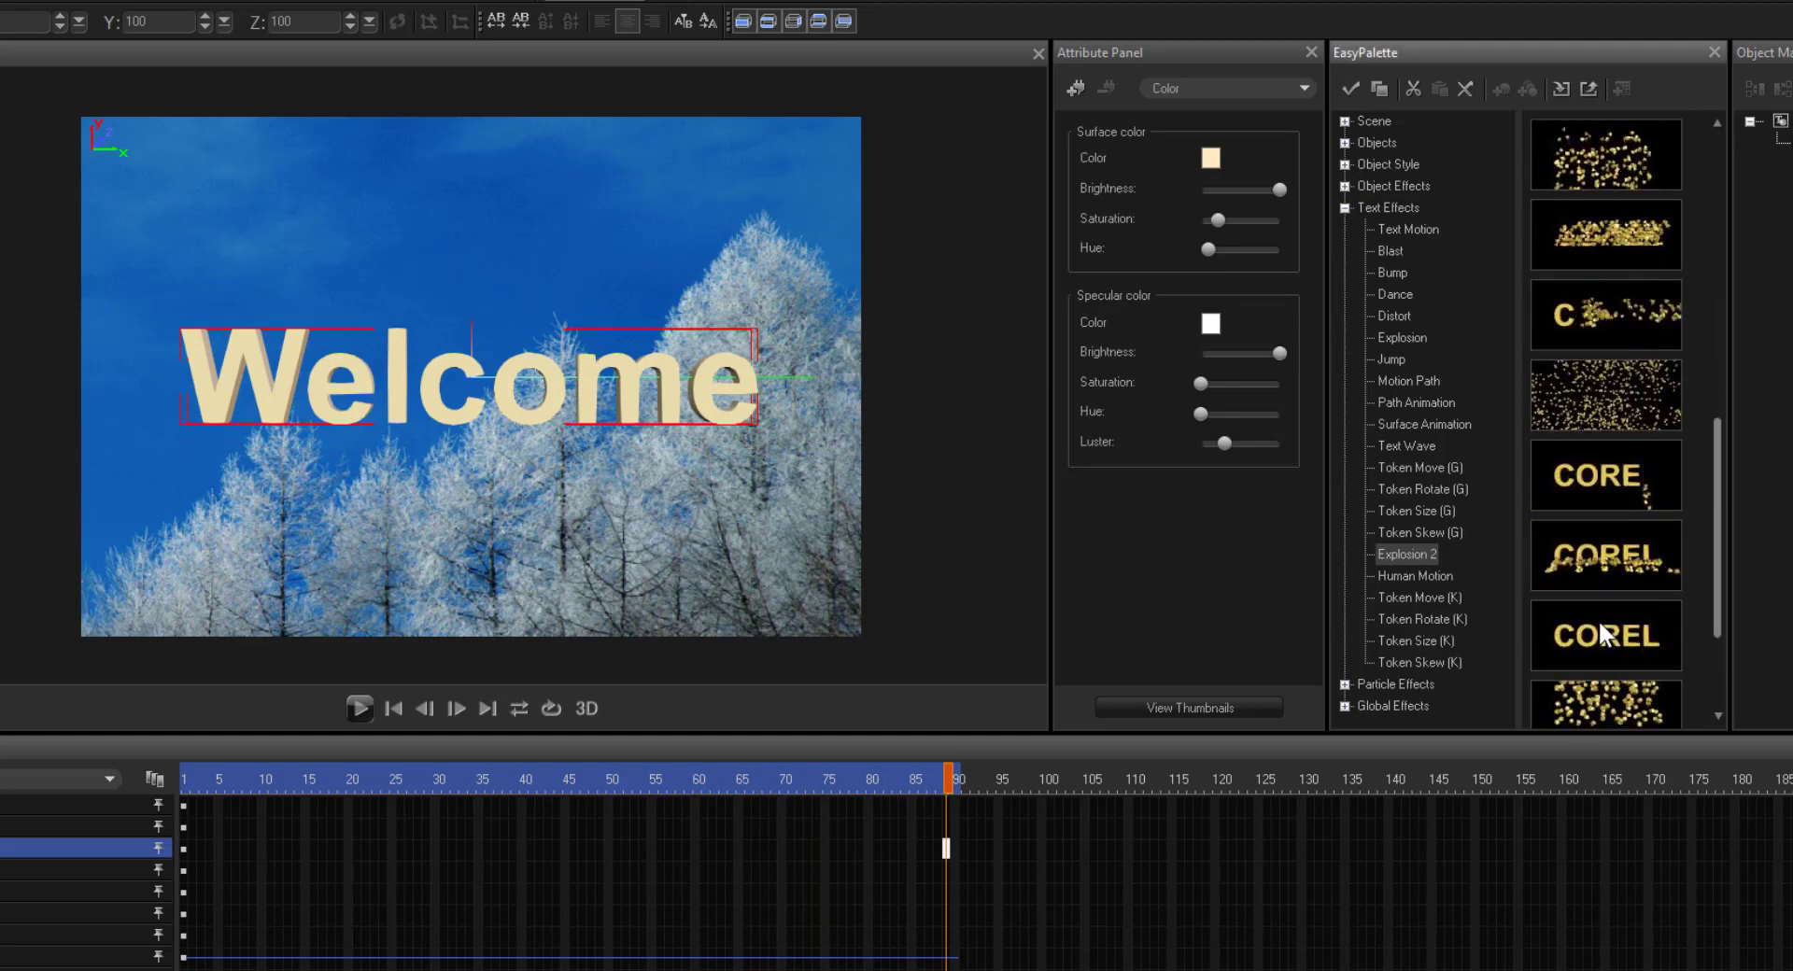
pyautogui.scroll(-1, 1629, 714)
pyautogui.moveTo(1622, 711); pyautogui.dragTo(743, 429)
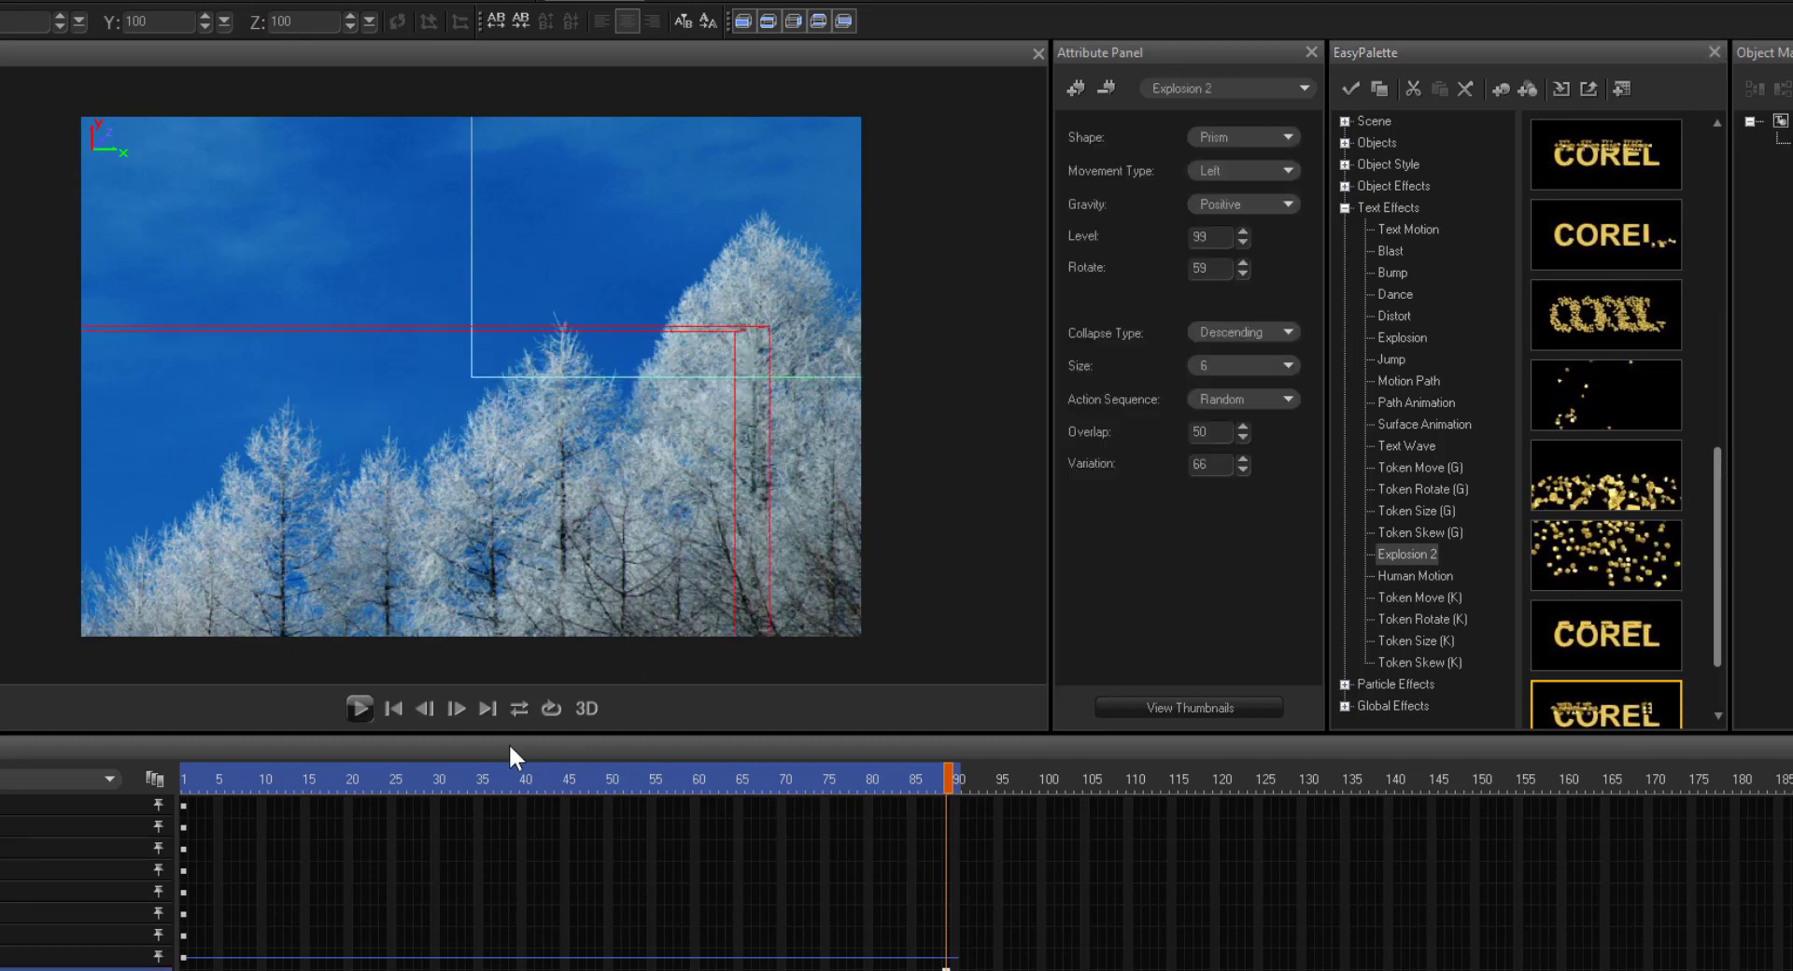
pyautogui.click(359, 708)
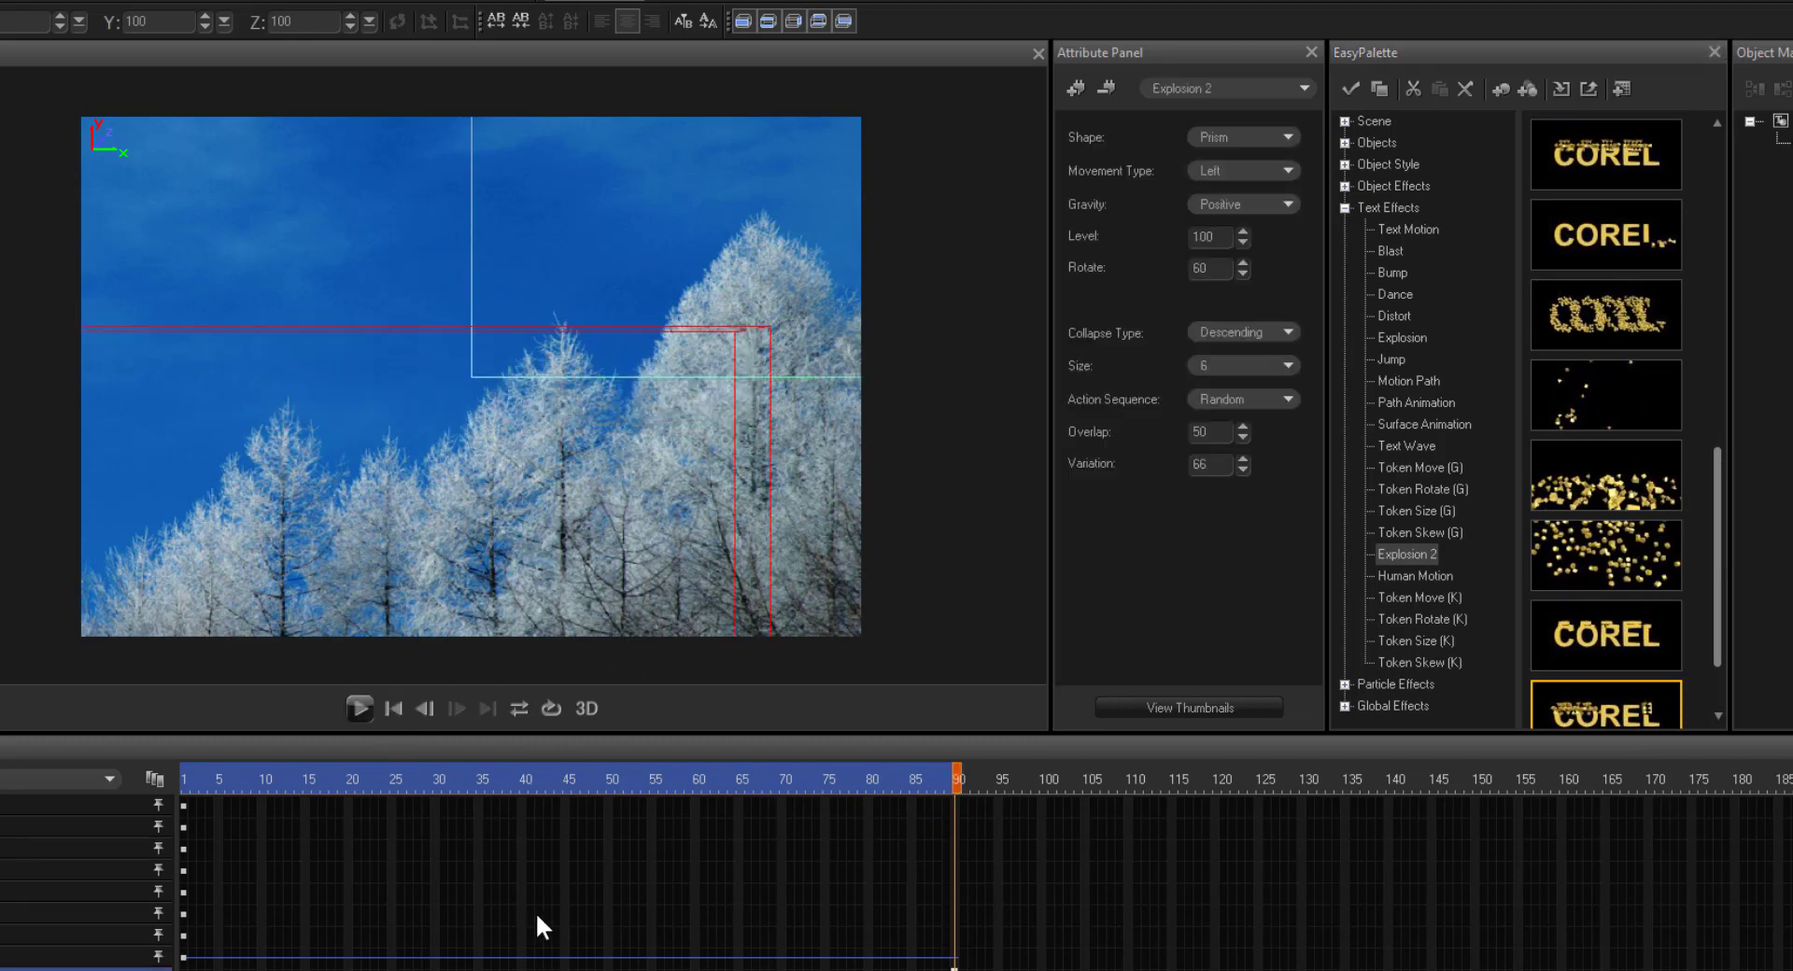
pyautogui.click(357, 708)
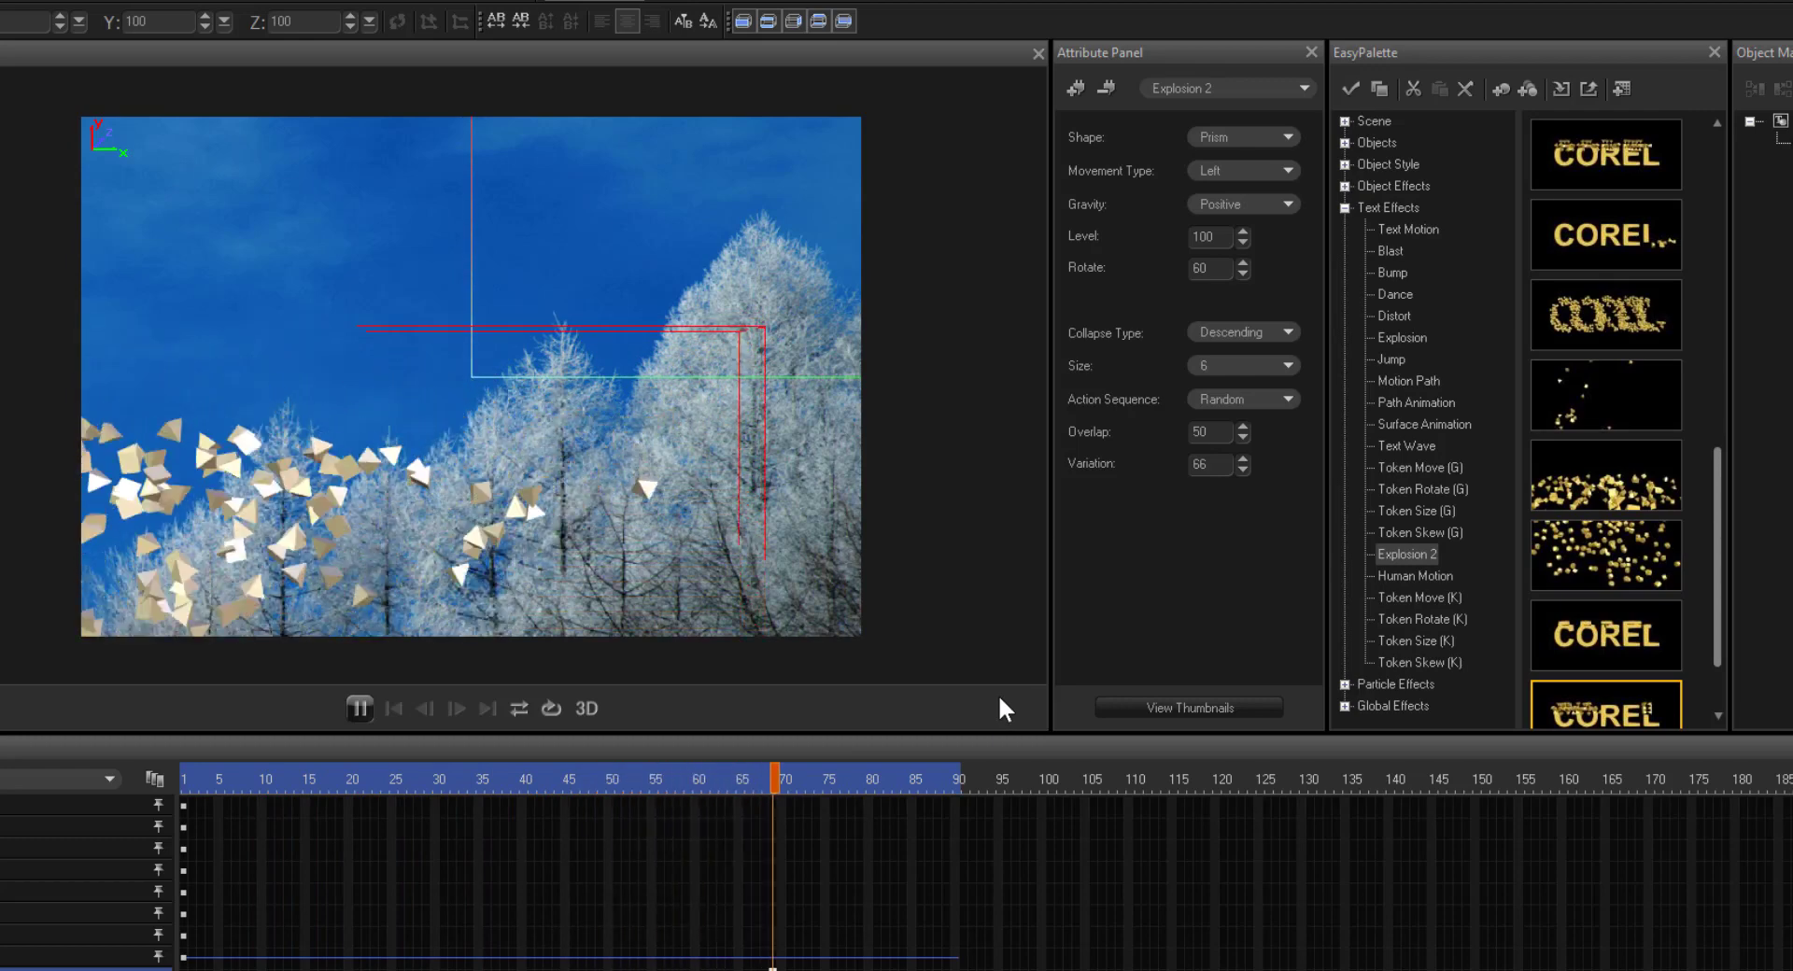
# - Apply the pale yellow color background to the scene and play the explosion animation against it
pyautogui.click(1344, 121)
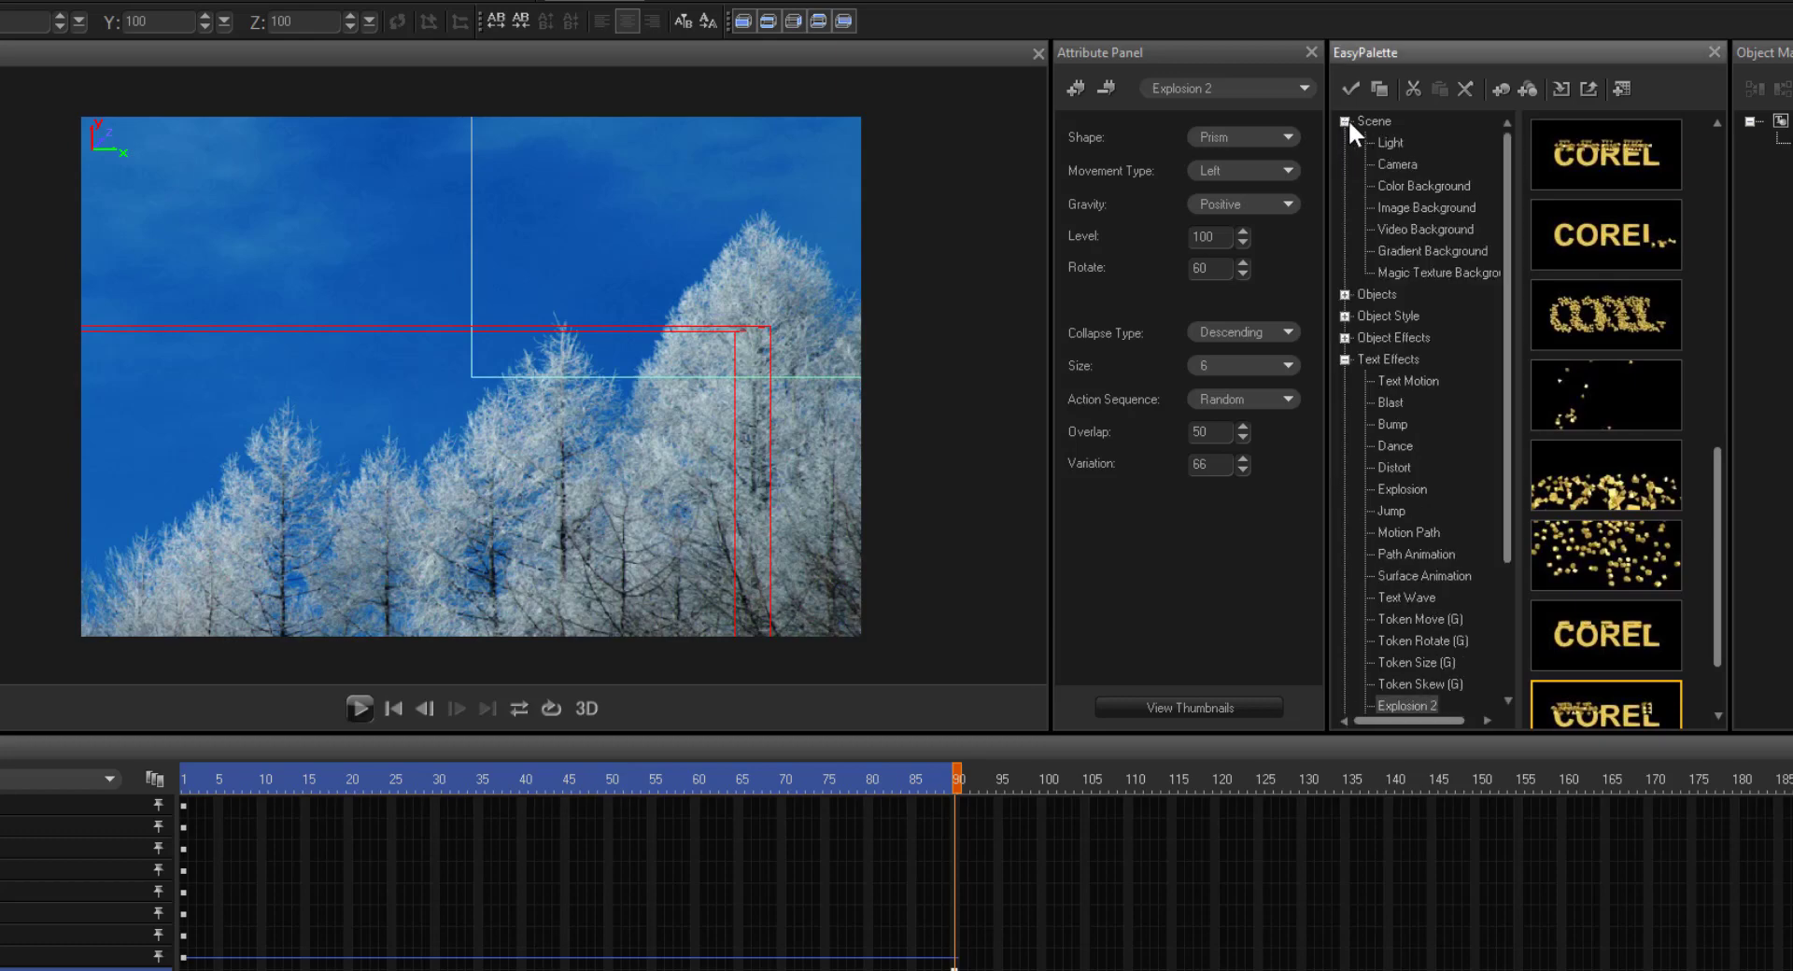
pyautogui.click(1410, 187)
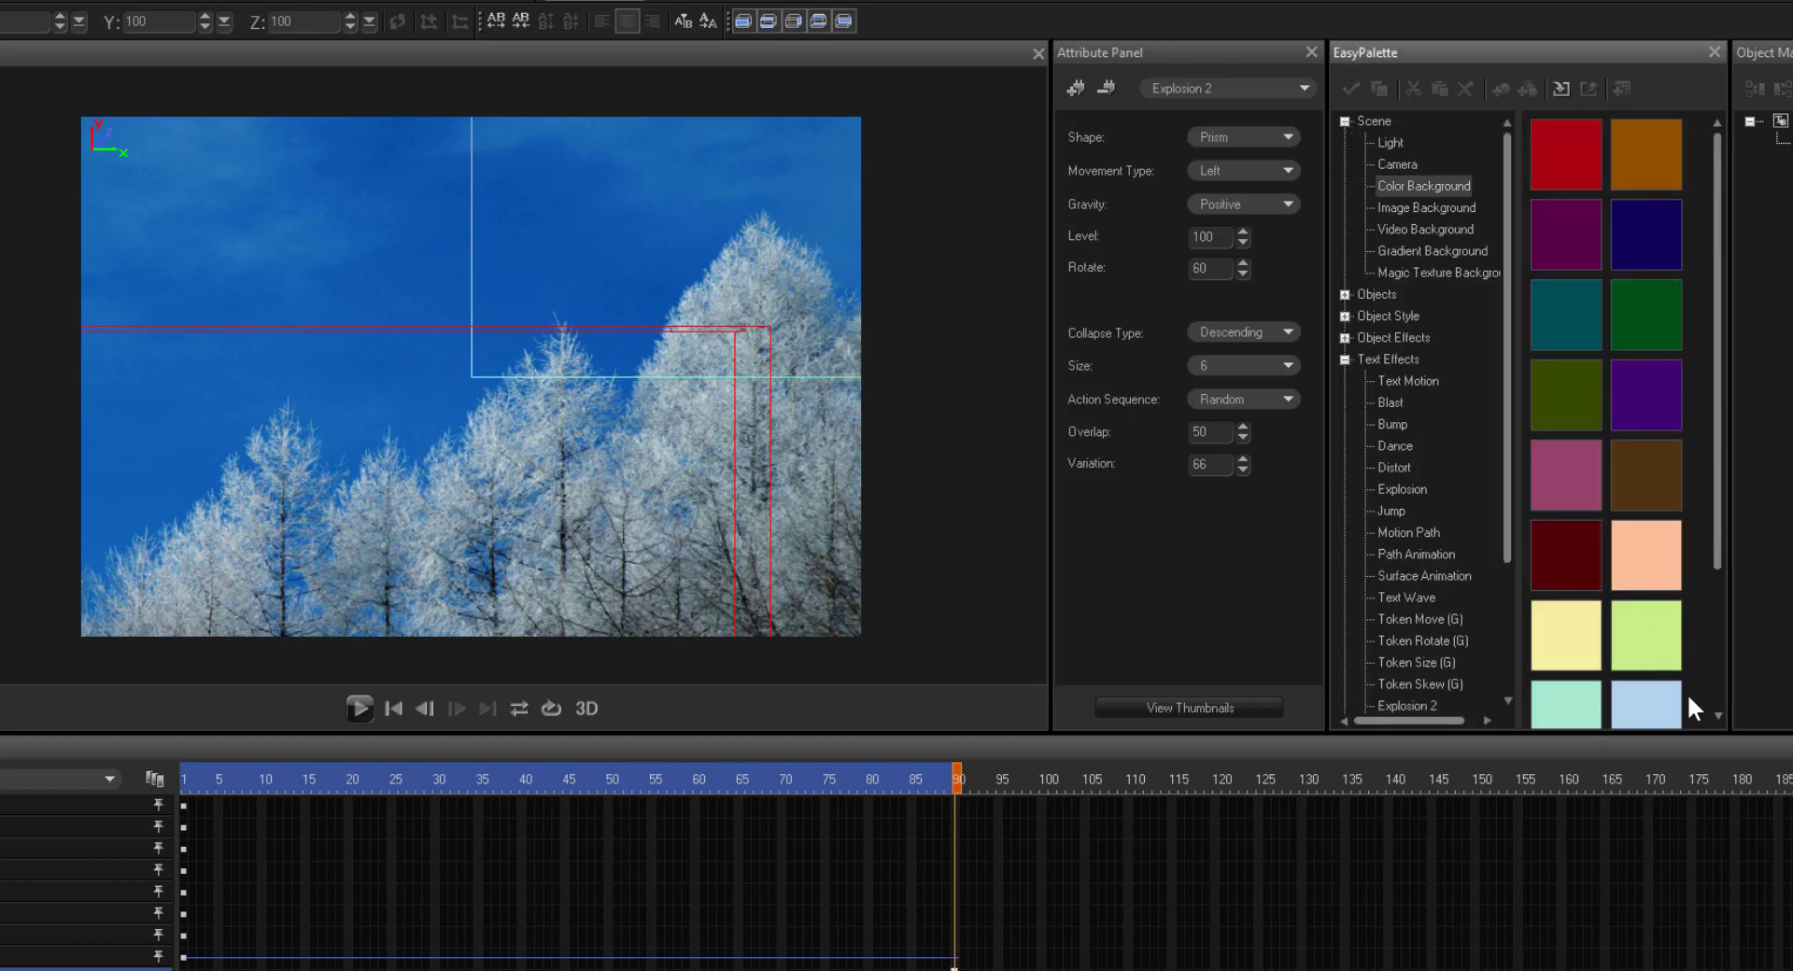
pyautogui.moveTo(1568, 642); pyautogui.dragTo(796, 264)
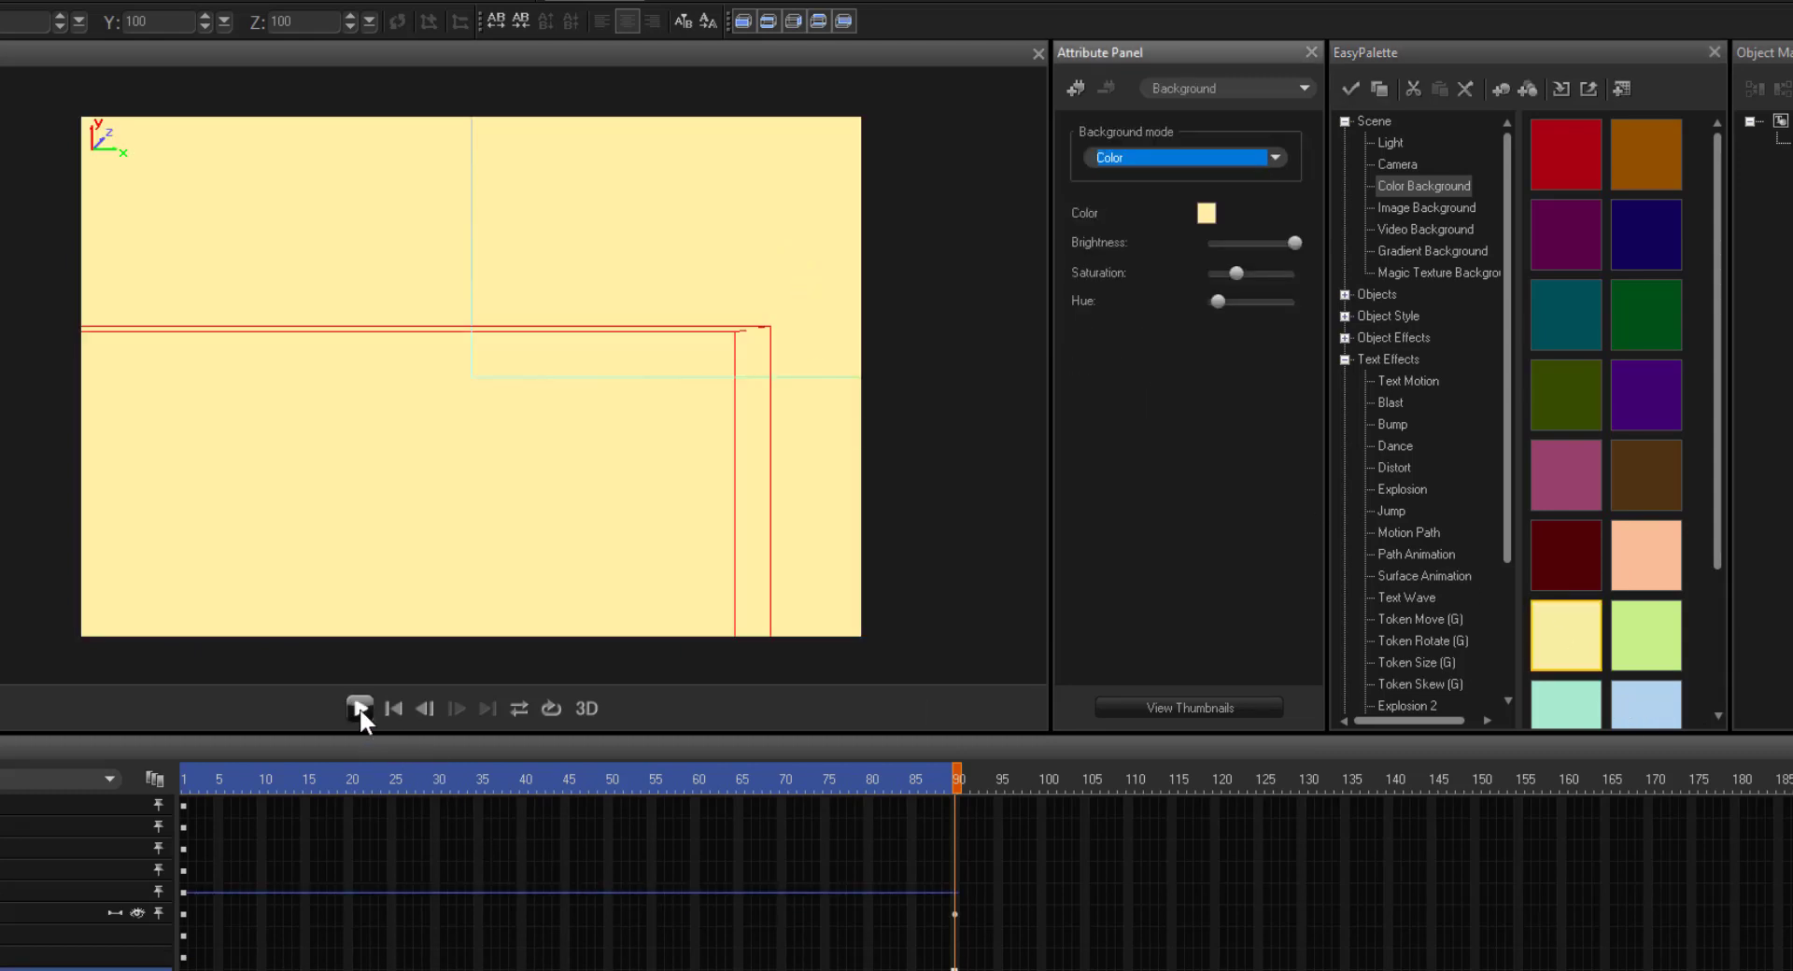
pyautogui.click(358, 708)
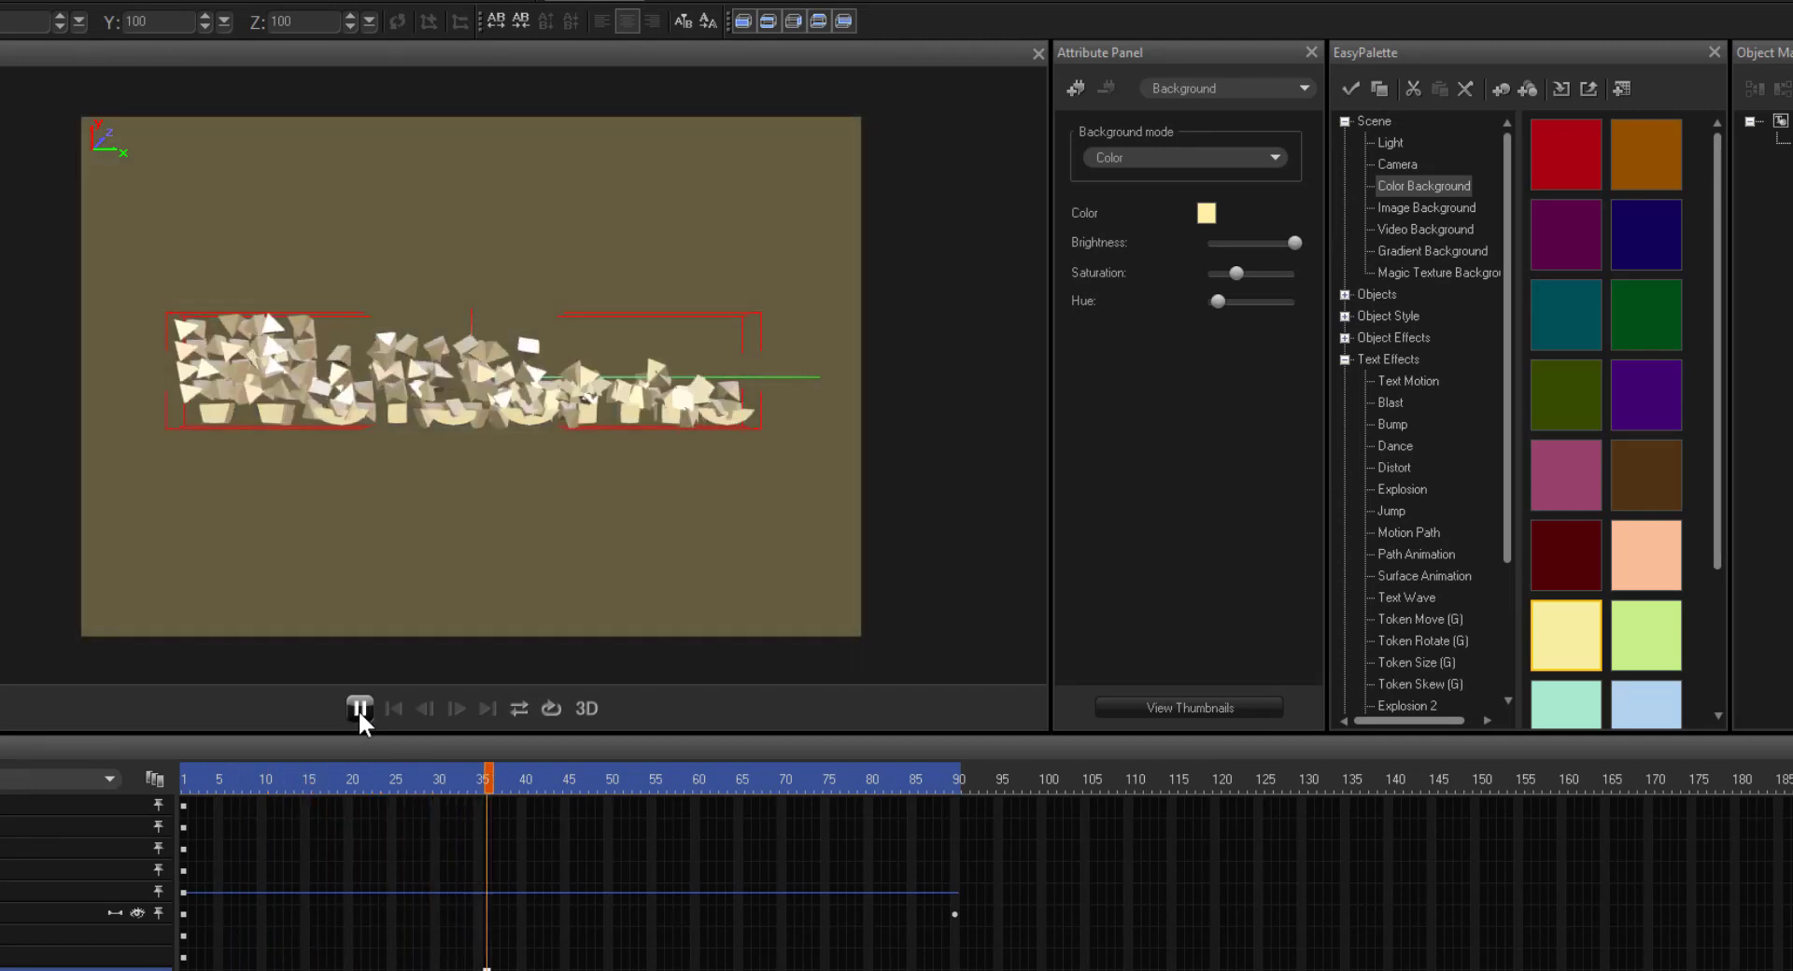
# - Insert a new 3D text reading Welcome into the empty scene
pyautogui.click(567, 857)
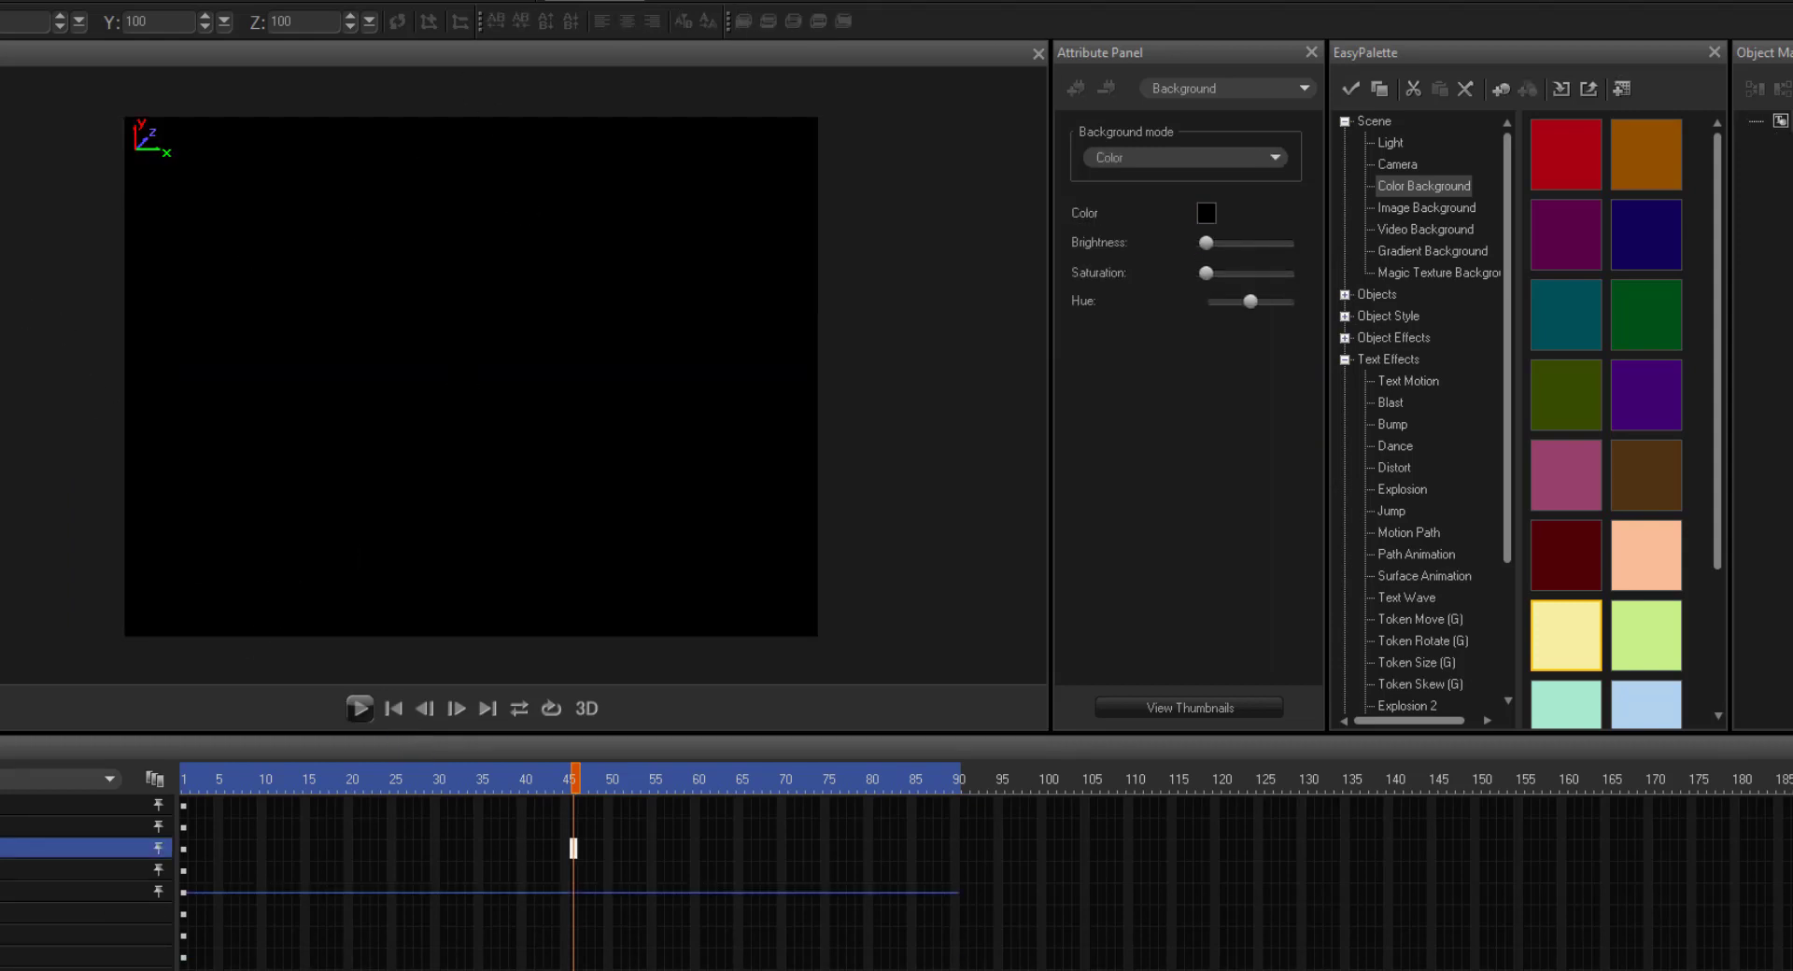
pyautogui.doubleClick(438, 450)
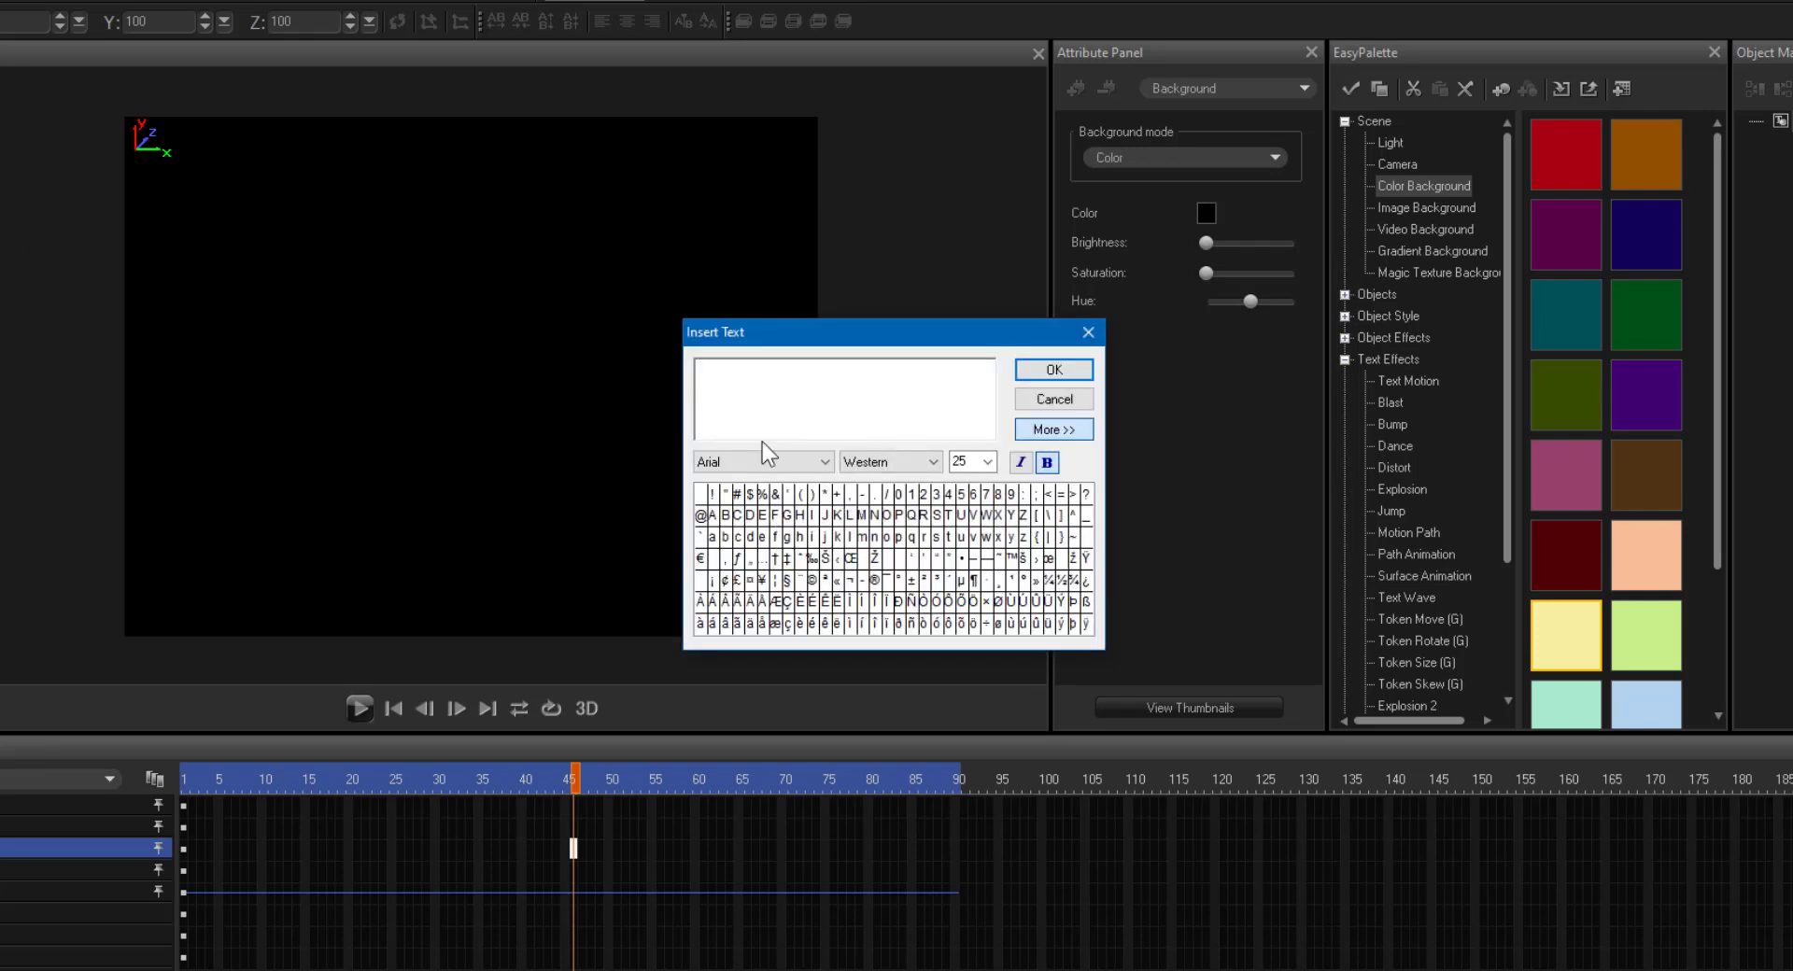
pyautogui.write('Welcome')
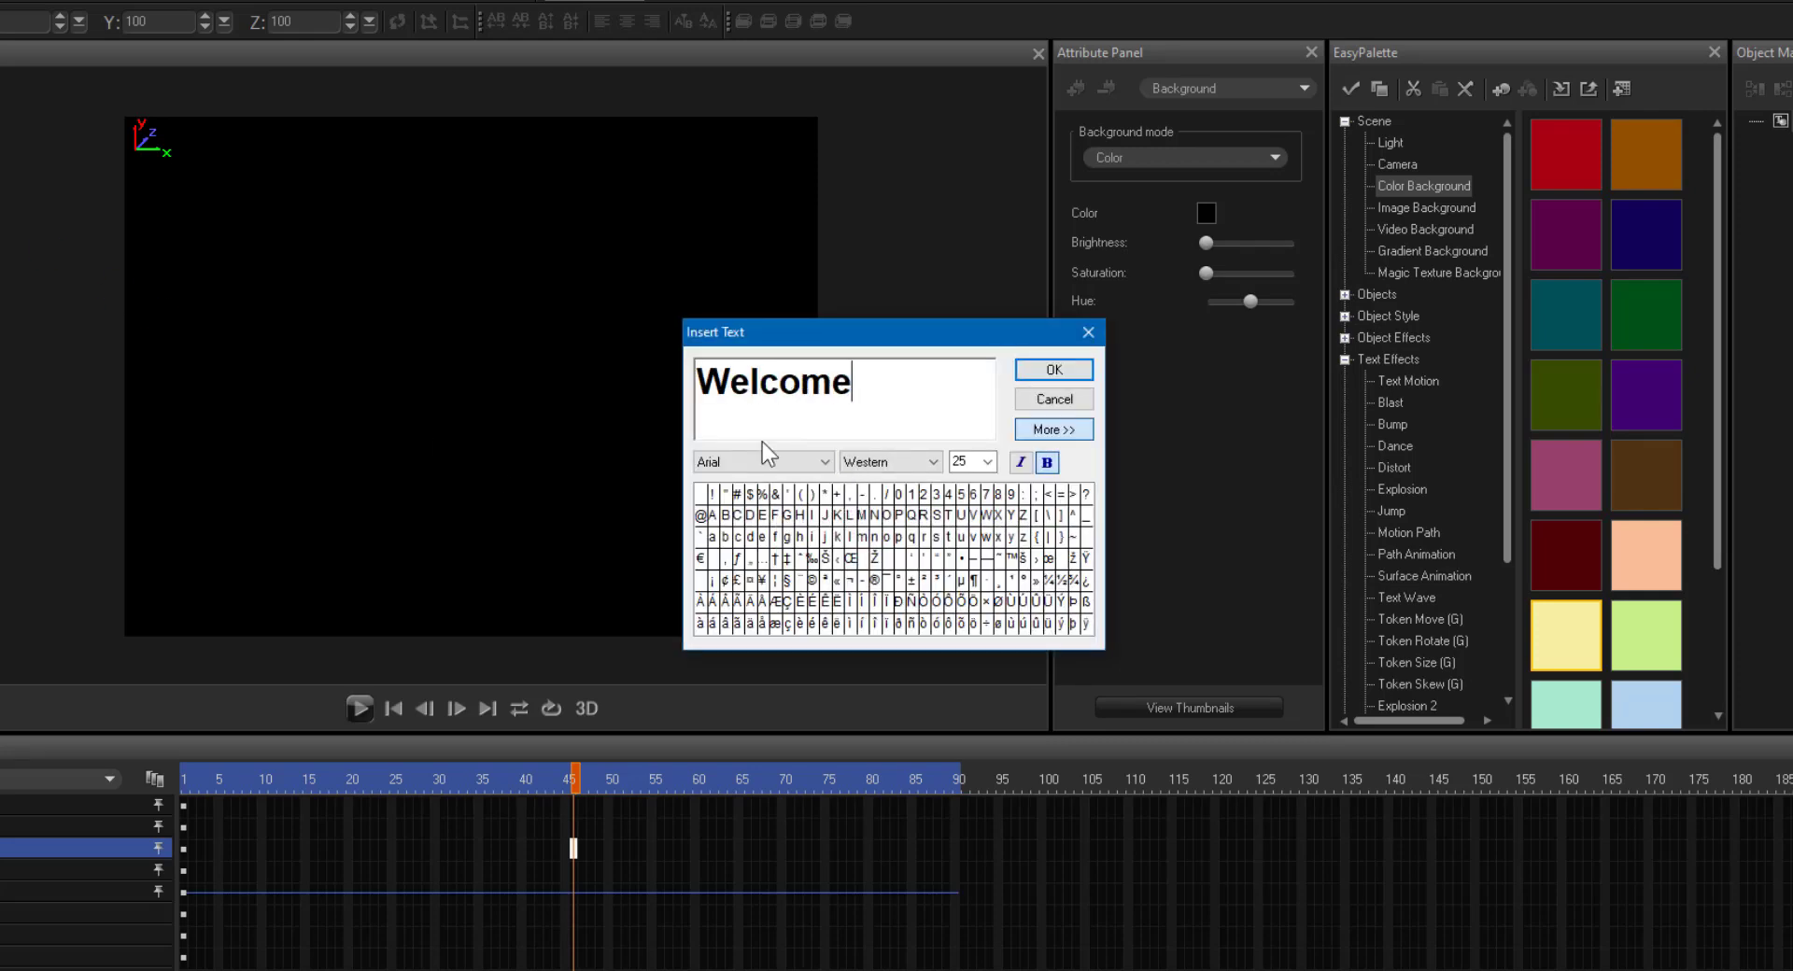
pyautogui.click(1054, 370)
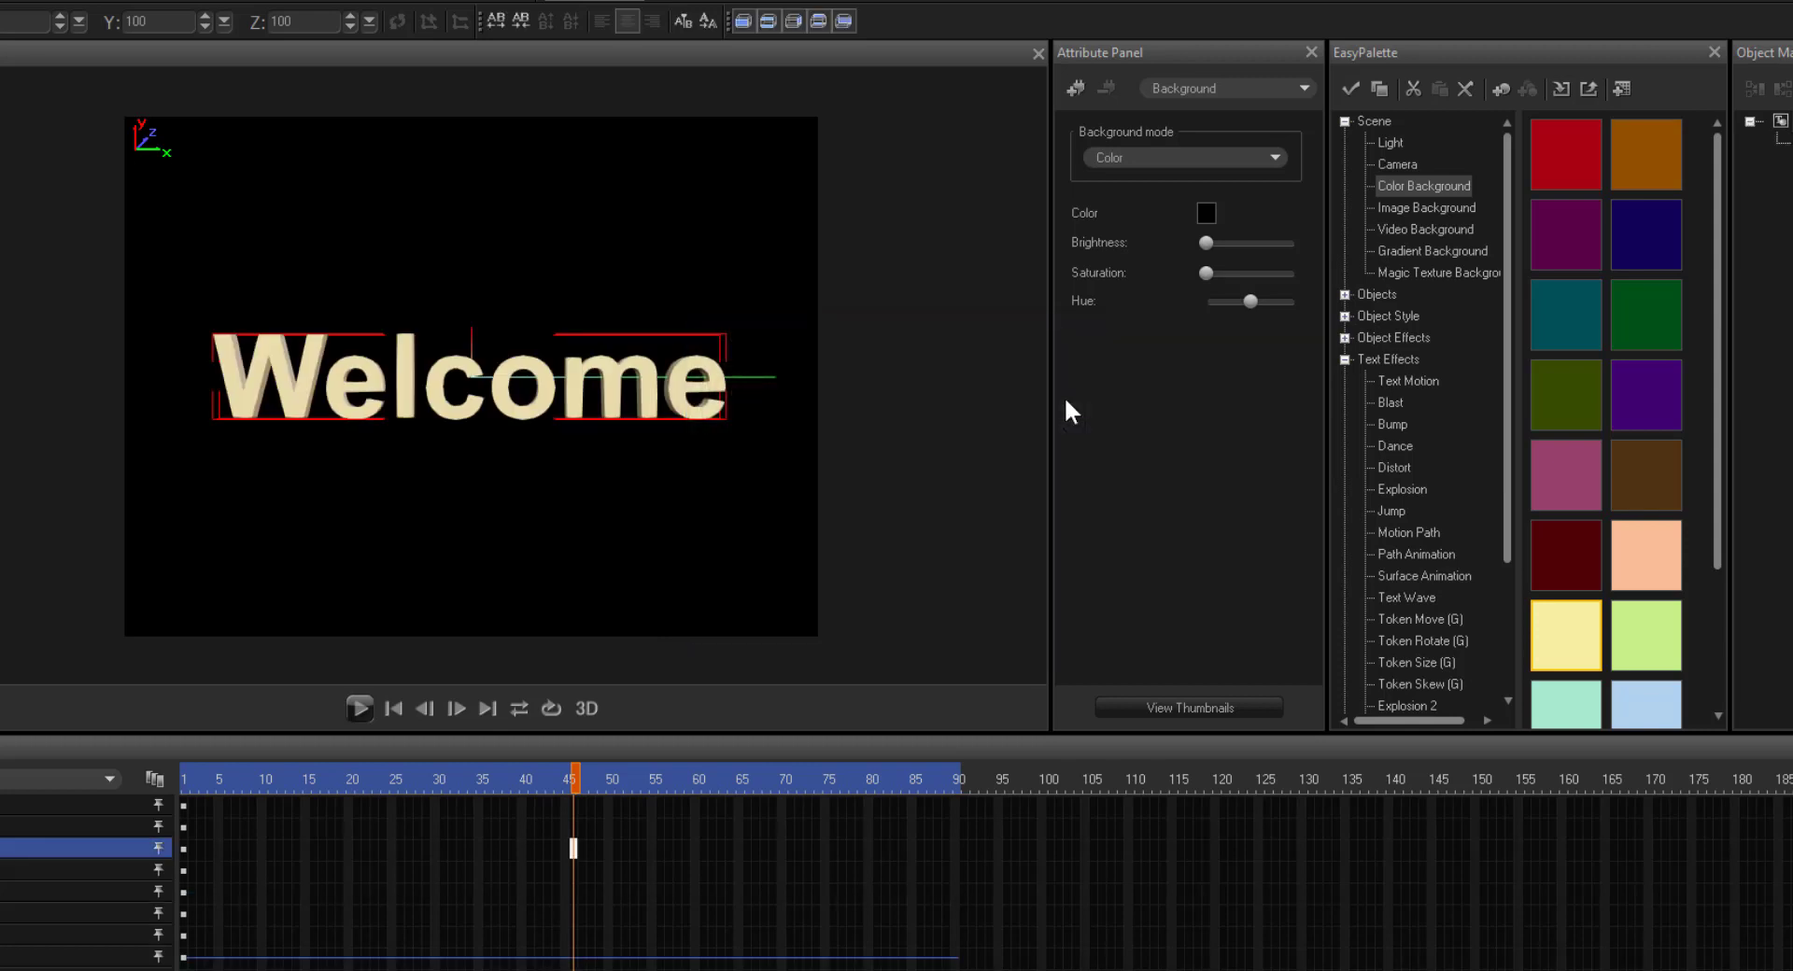
# - Try the fourth Human Motion preset on the Welcome text and play the animation
pyautogui.click(1346, 122)
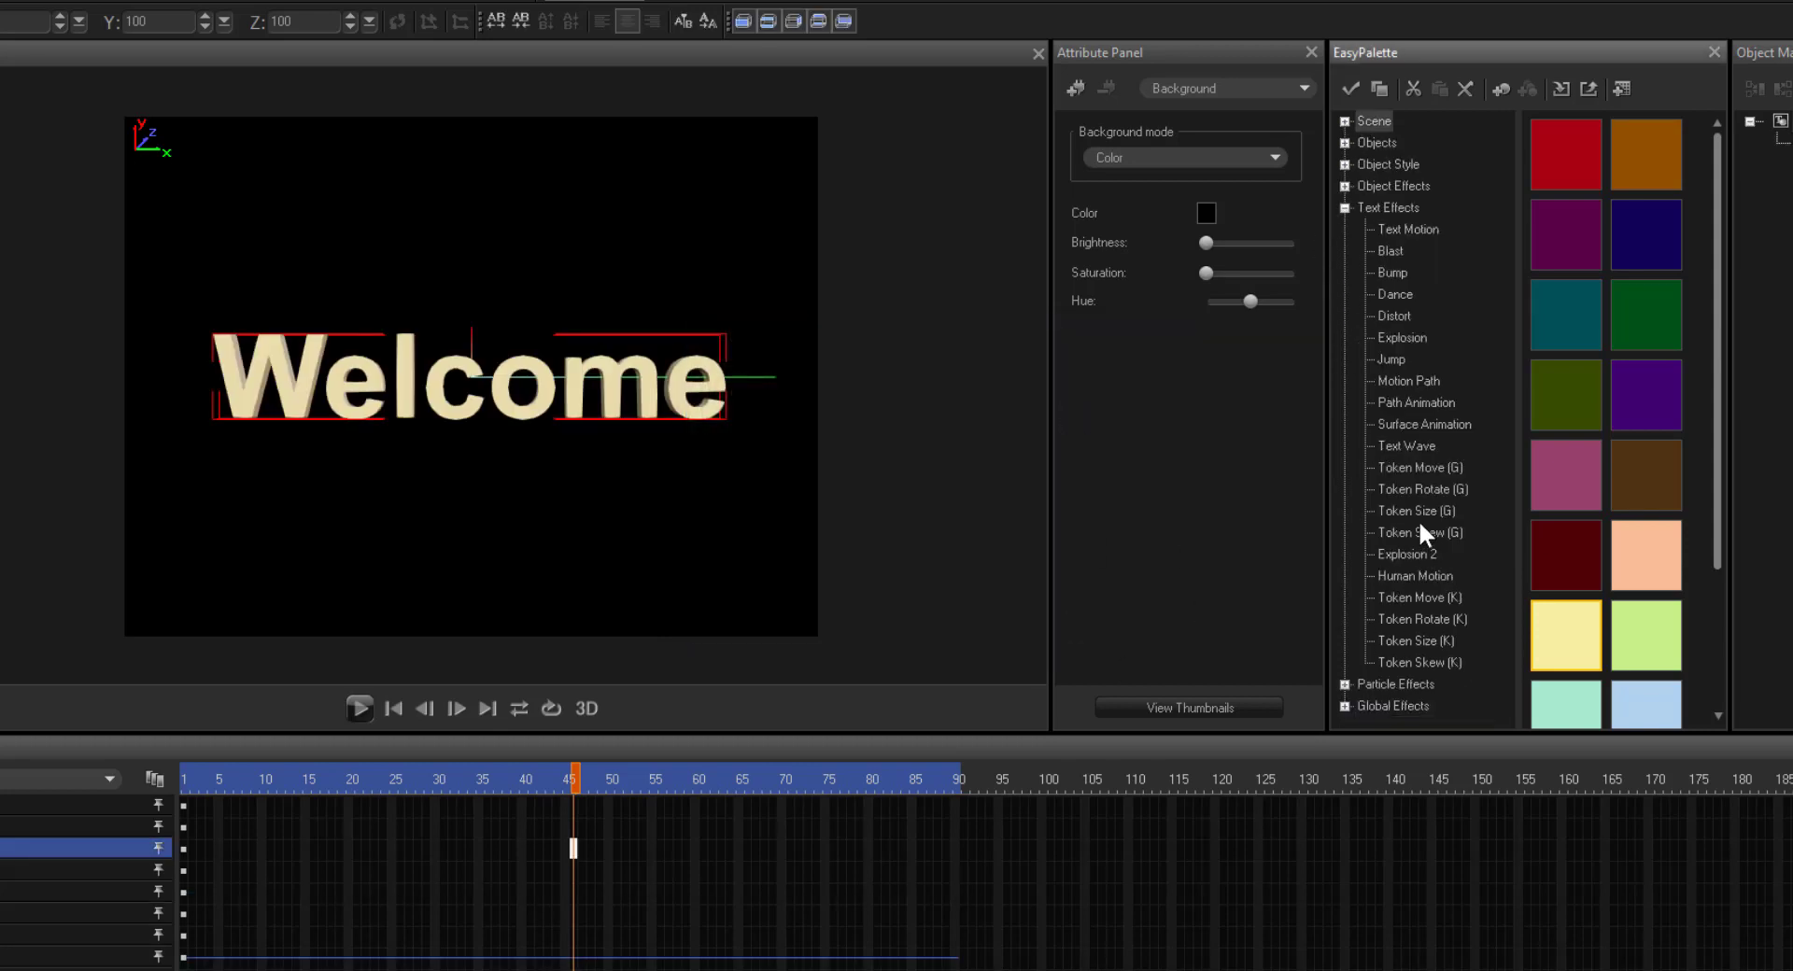
pyautogui.click(1420, 577)
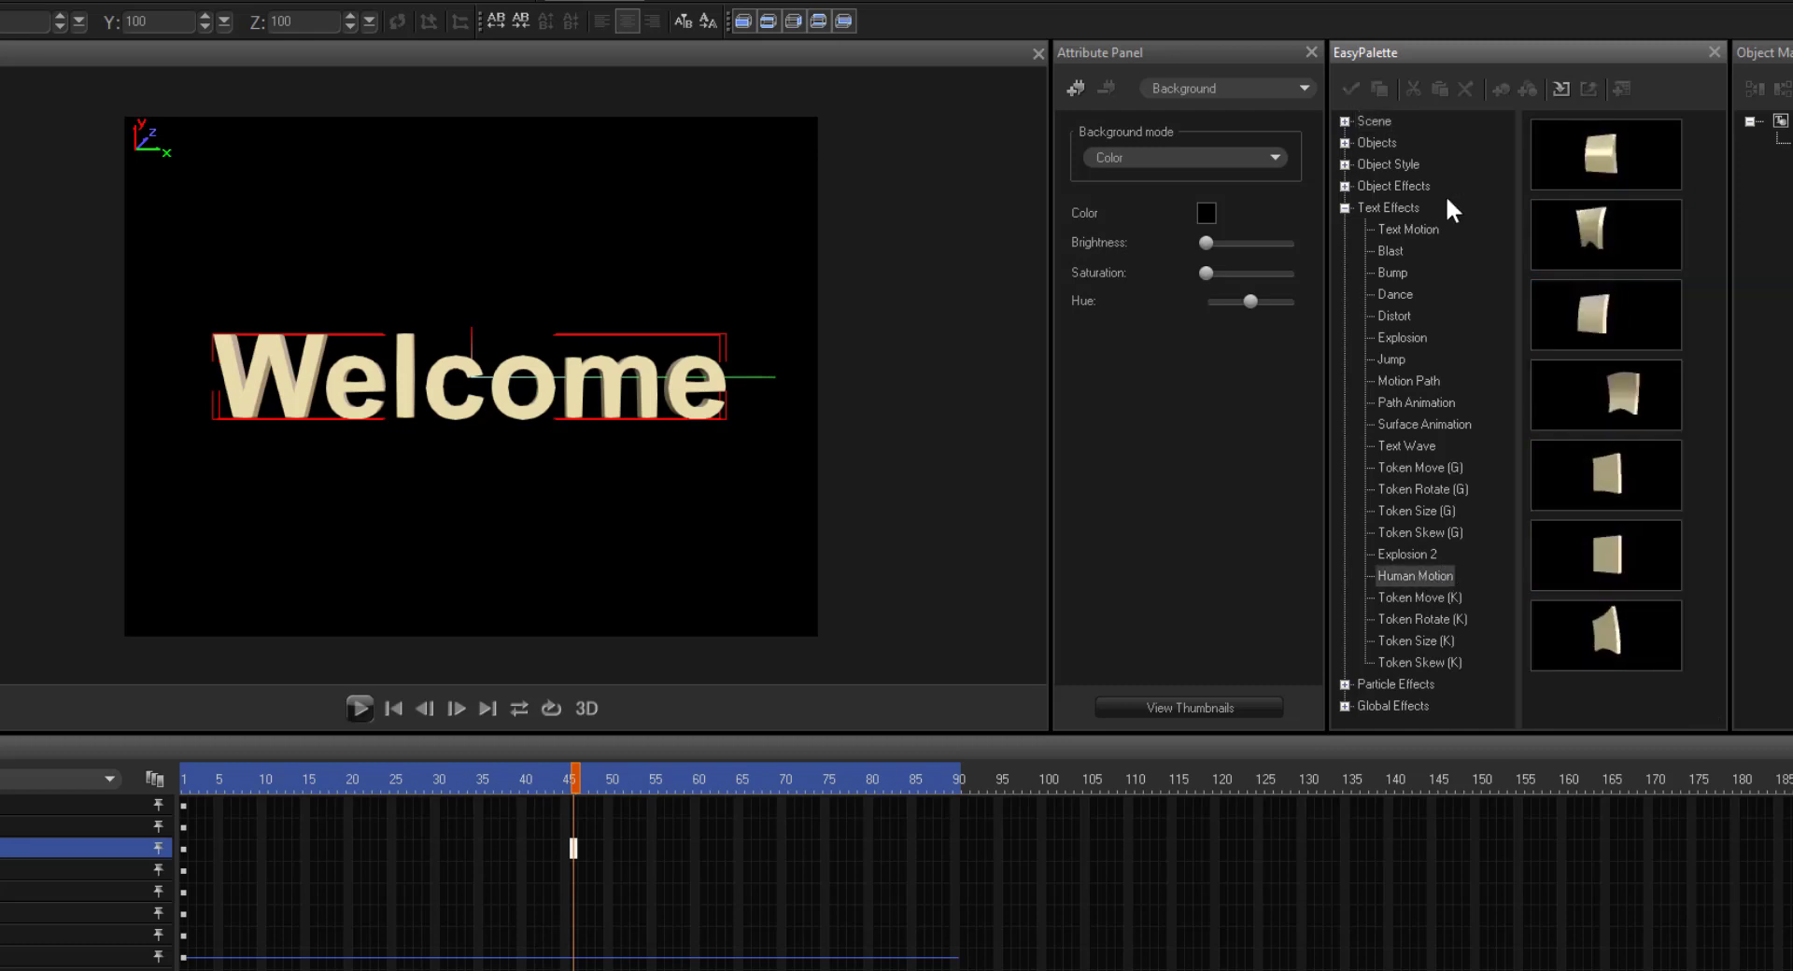
pyautogui.moveTo(1647, 410); pyautogui.dragTo(809, 413)
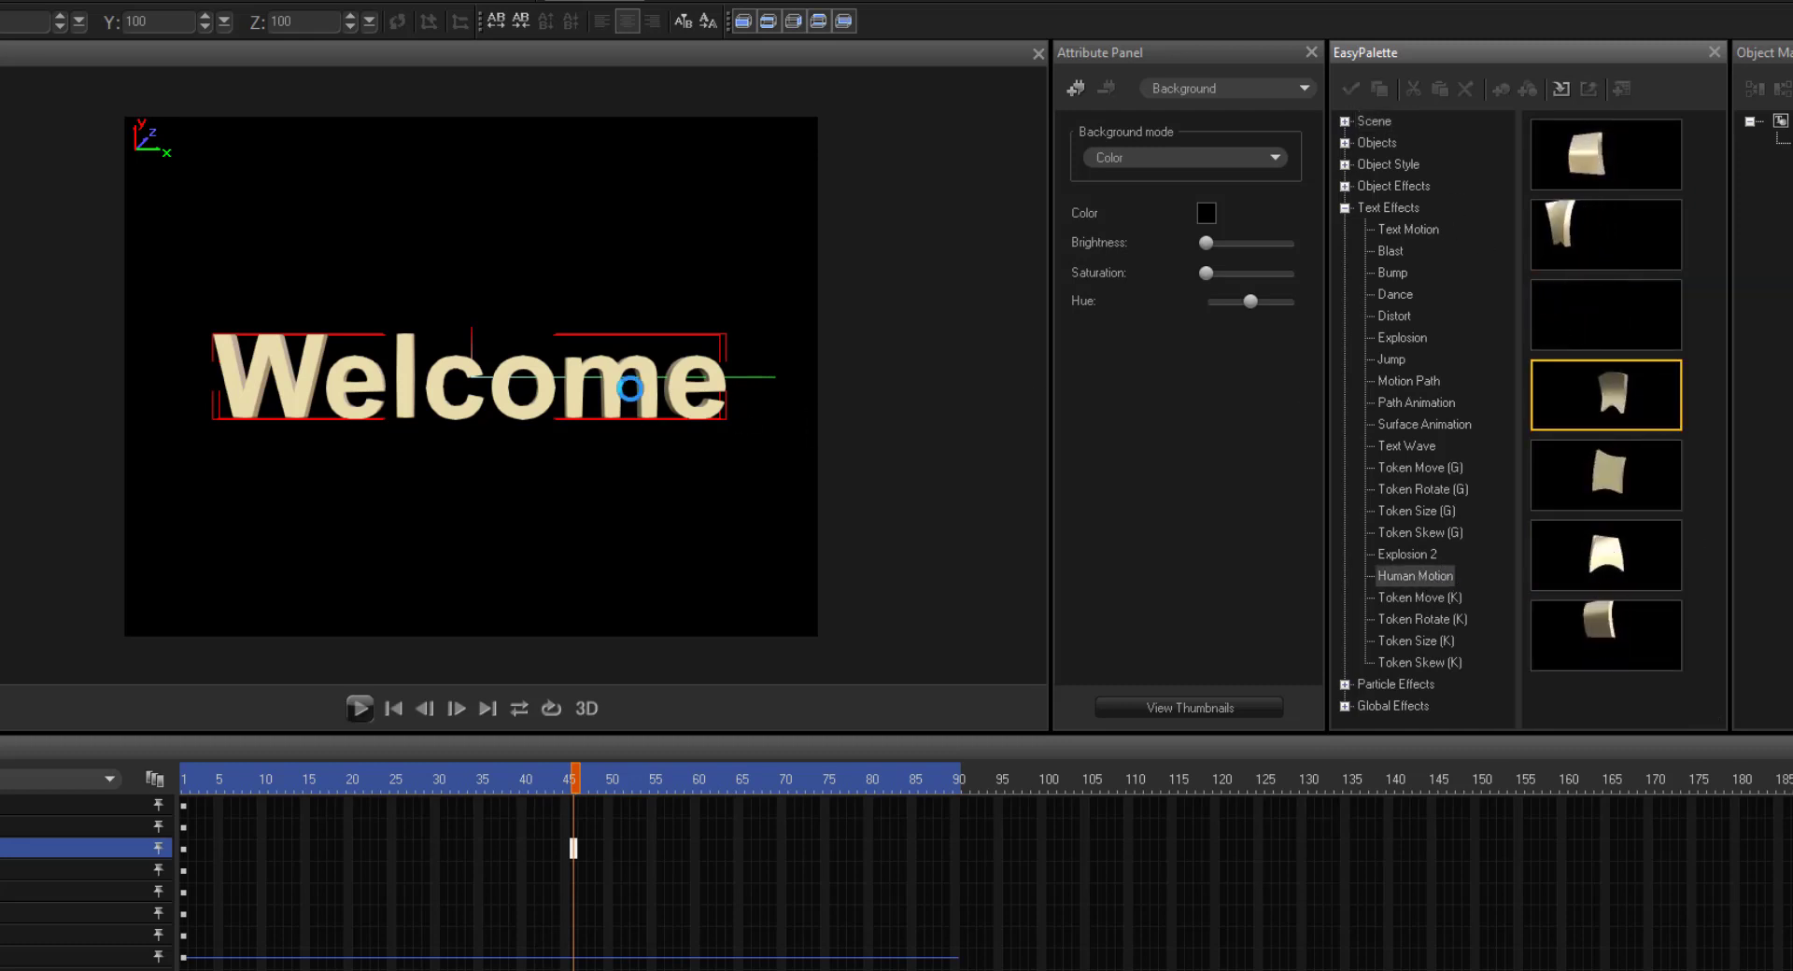
pyautogui.click(369, 717)
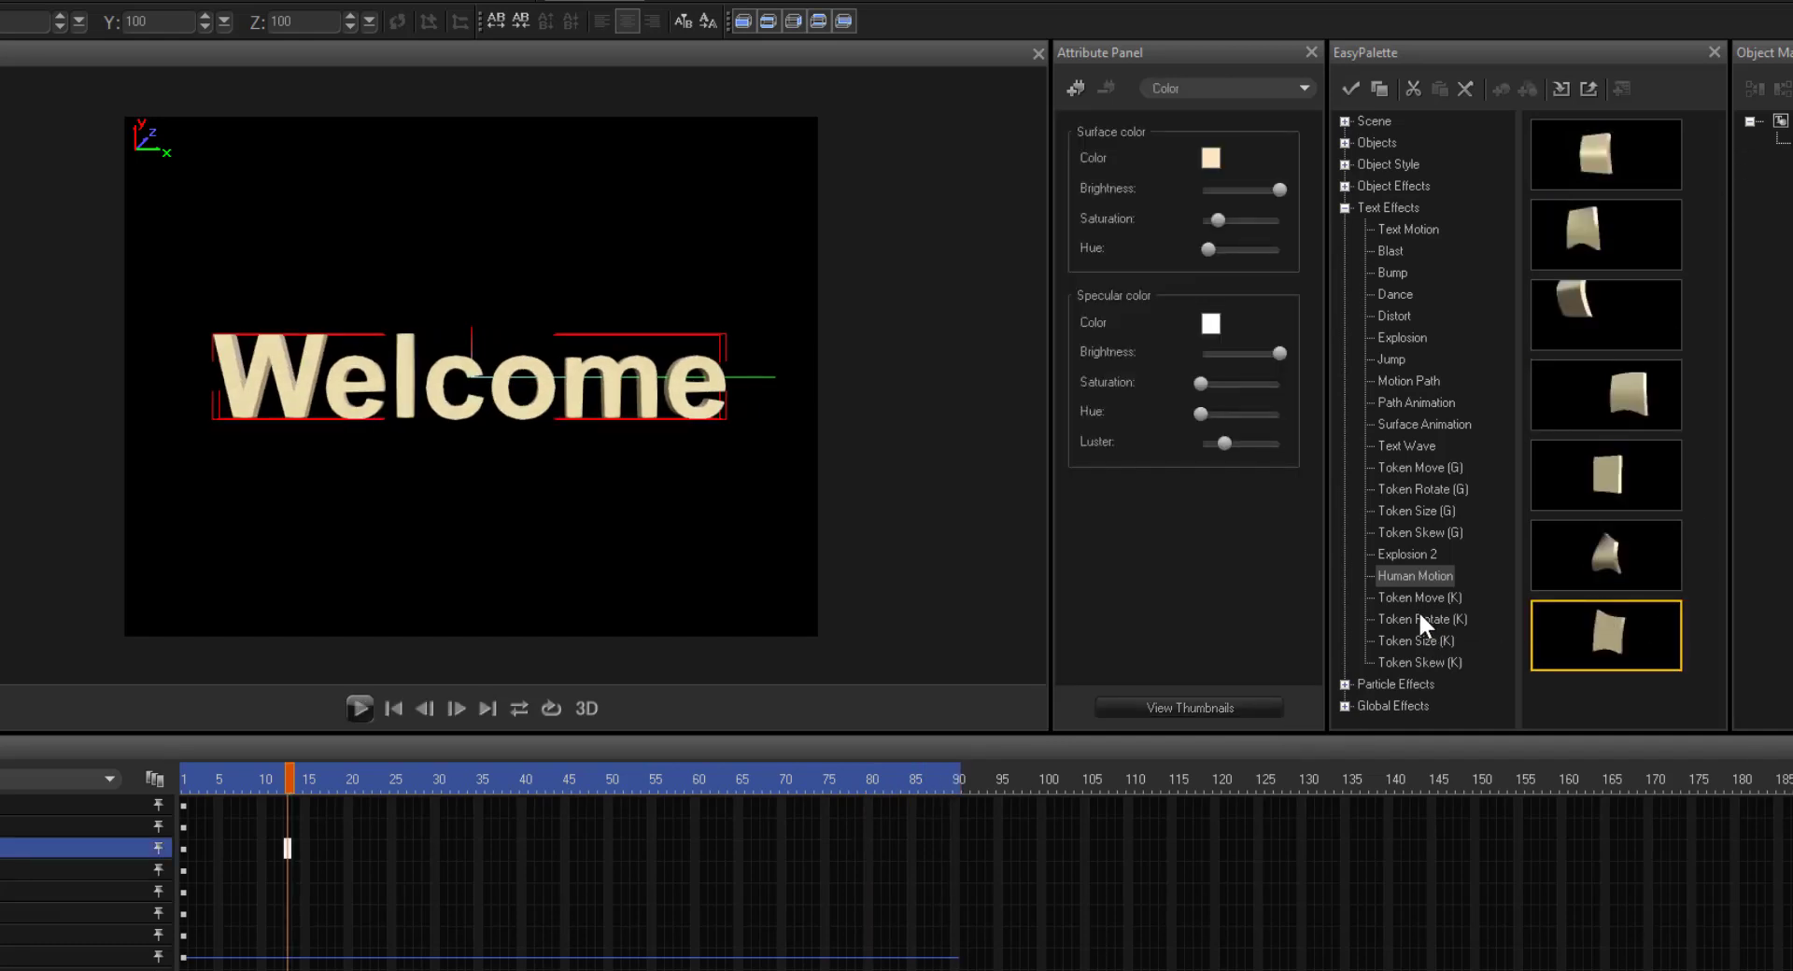
# - Try the seventh Token Move (K) preset on the Welcome text and play the animation twice
pyautogui.click(1419, 596)
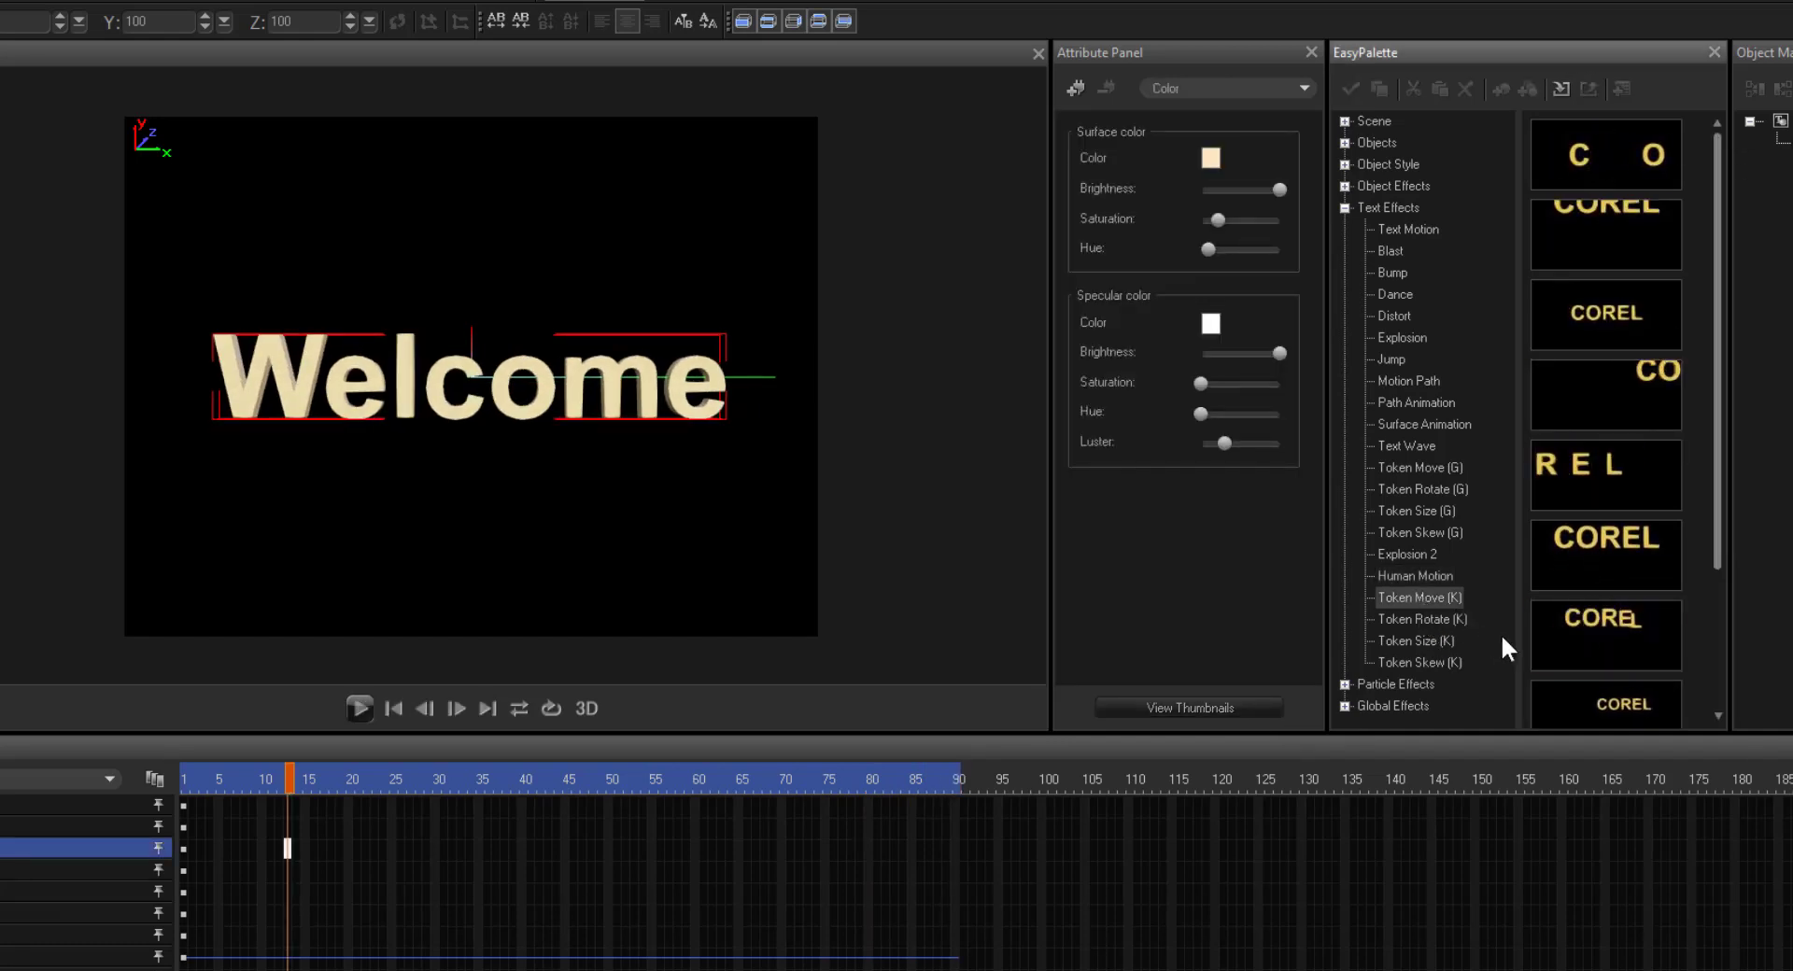
pyautogui.doubleClick(1622, 652)
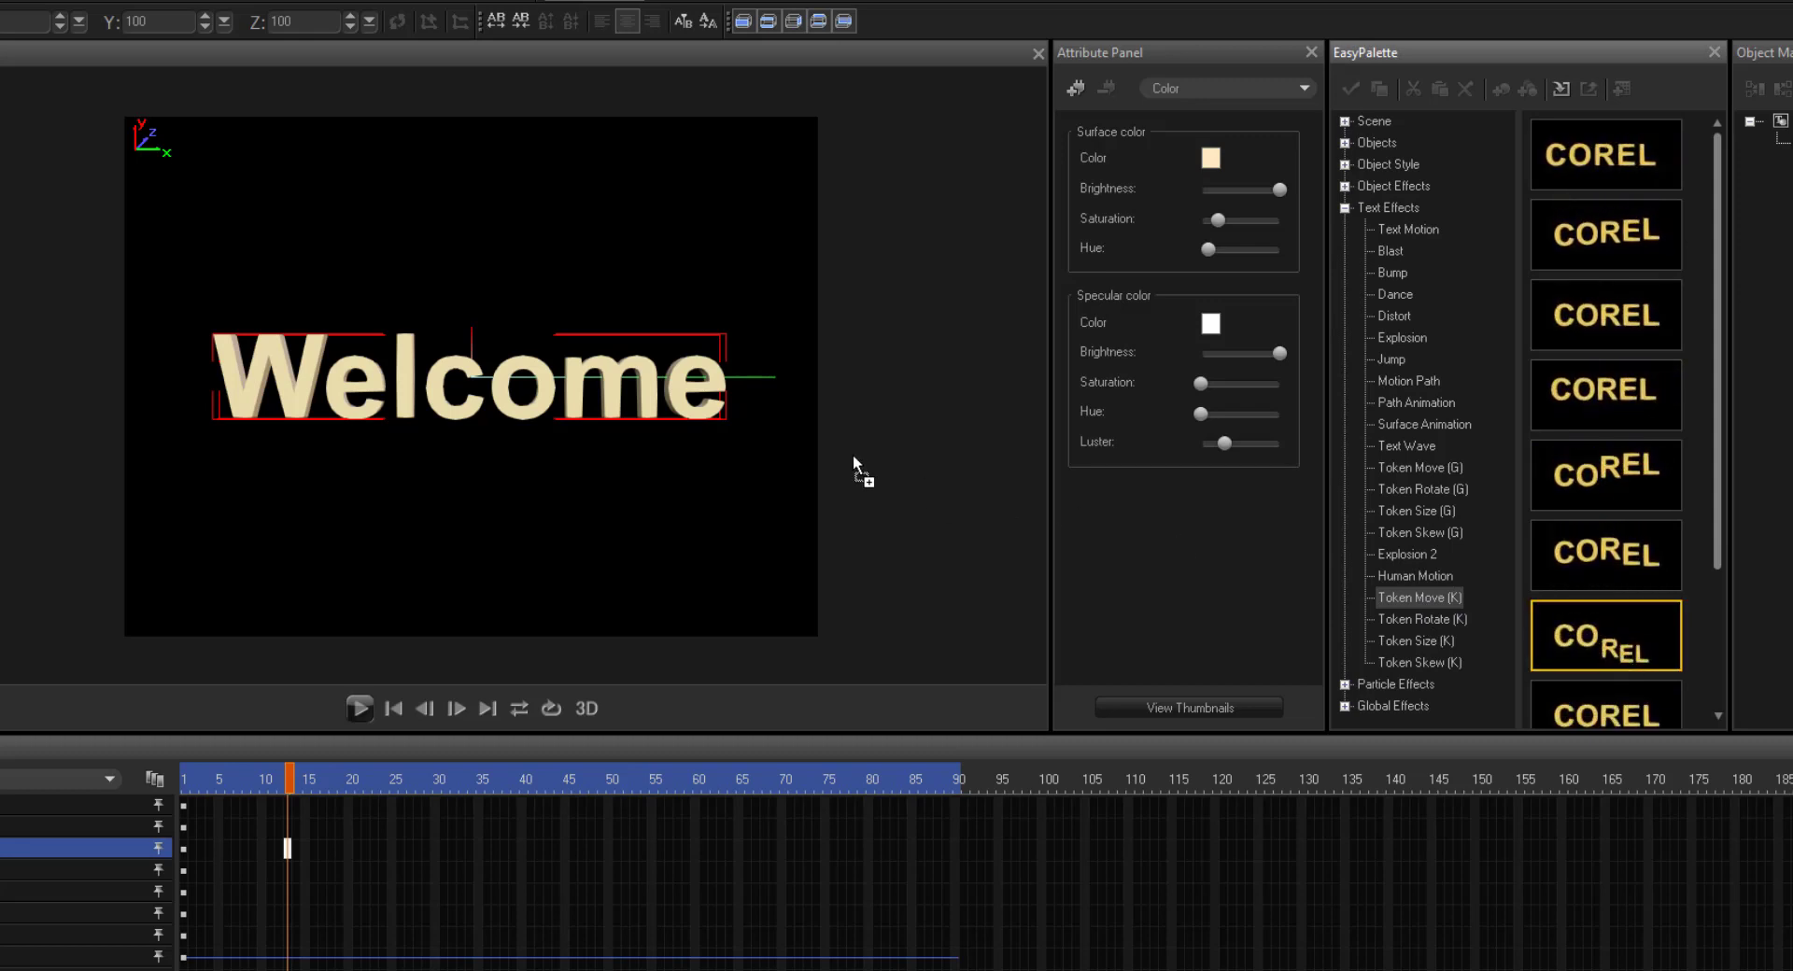
pyautogui.click(361, 710)
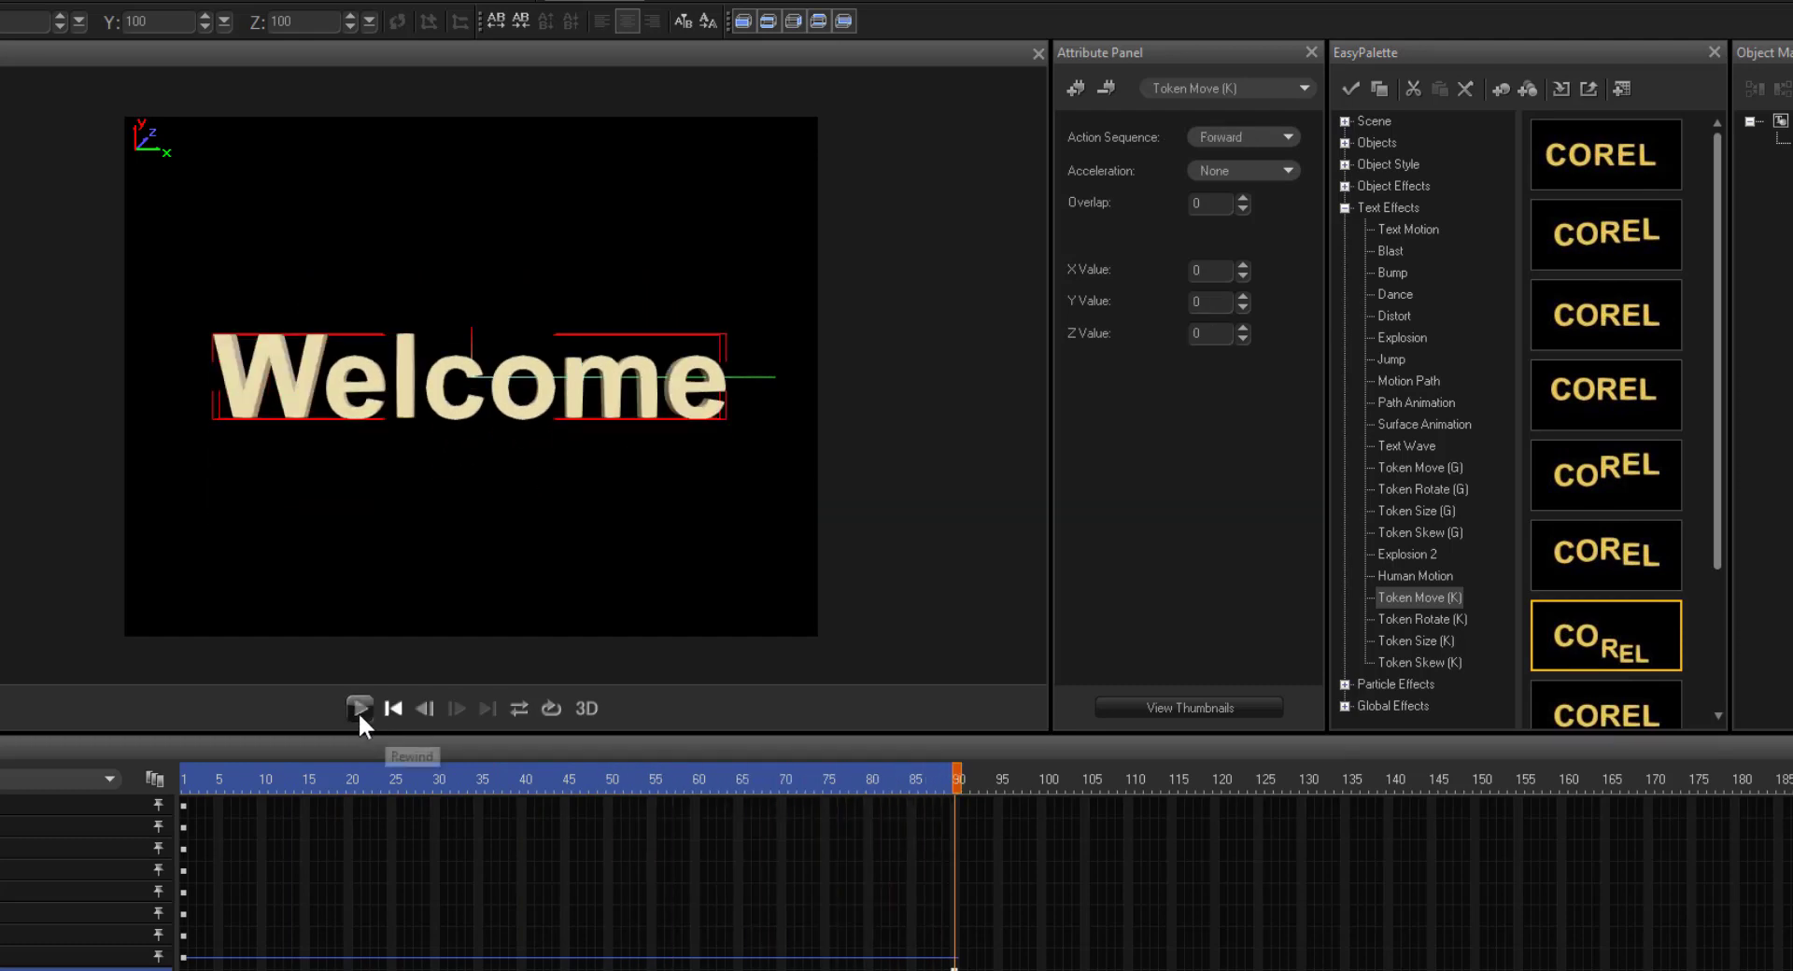
pyautogui.click(360, 709)
# - Try the eighth Token Move (K) preset on the Welcome text and play the animation
pyautogui.moveTo(1721, 473); pyautogui.dragTo(1733, 579)
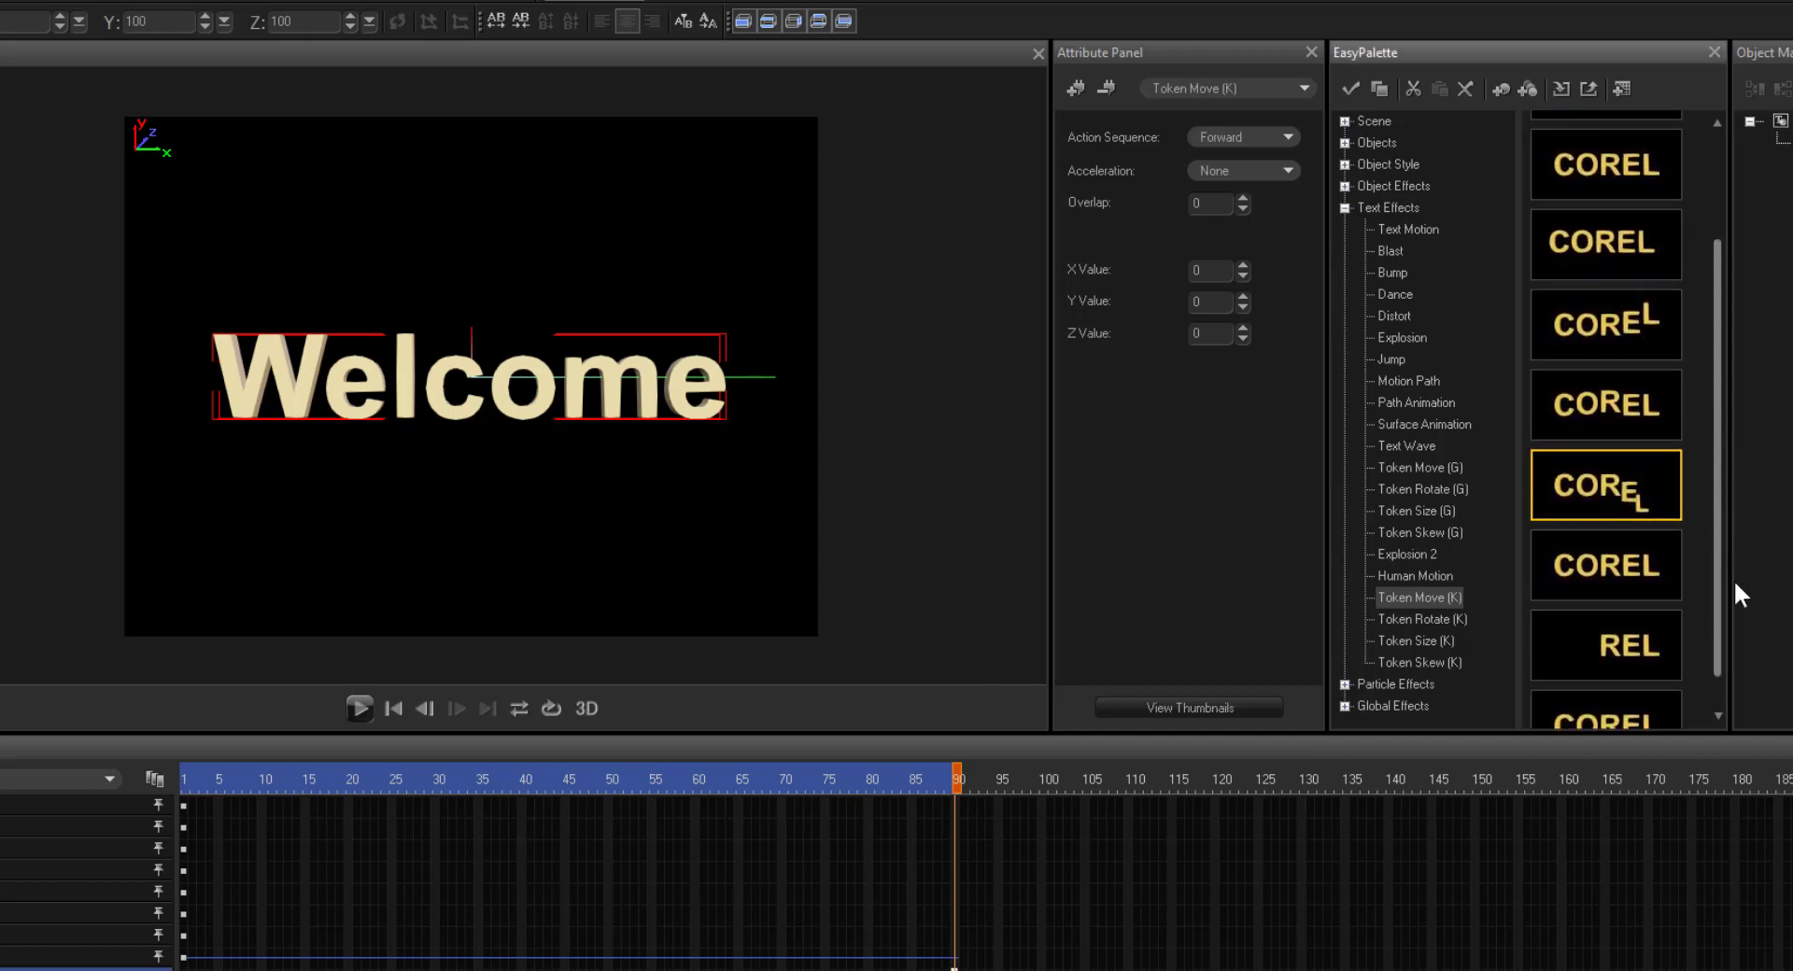
pyautogui.doubleClick(1605, 607)
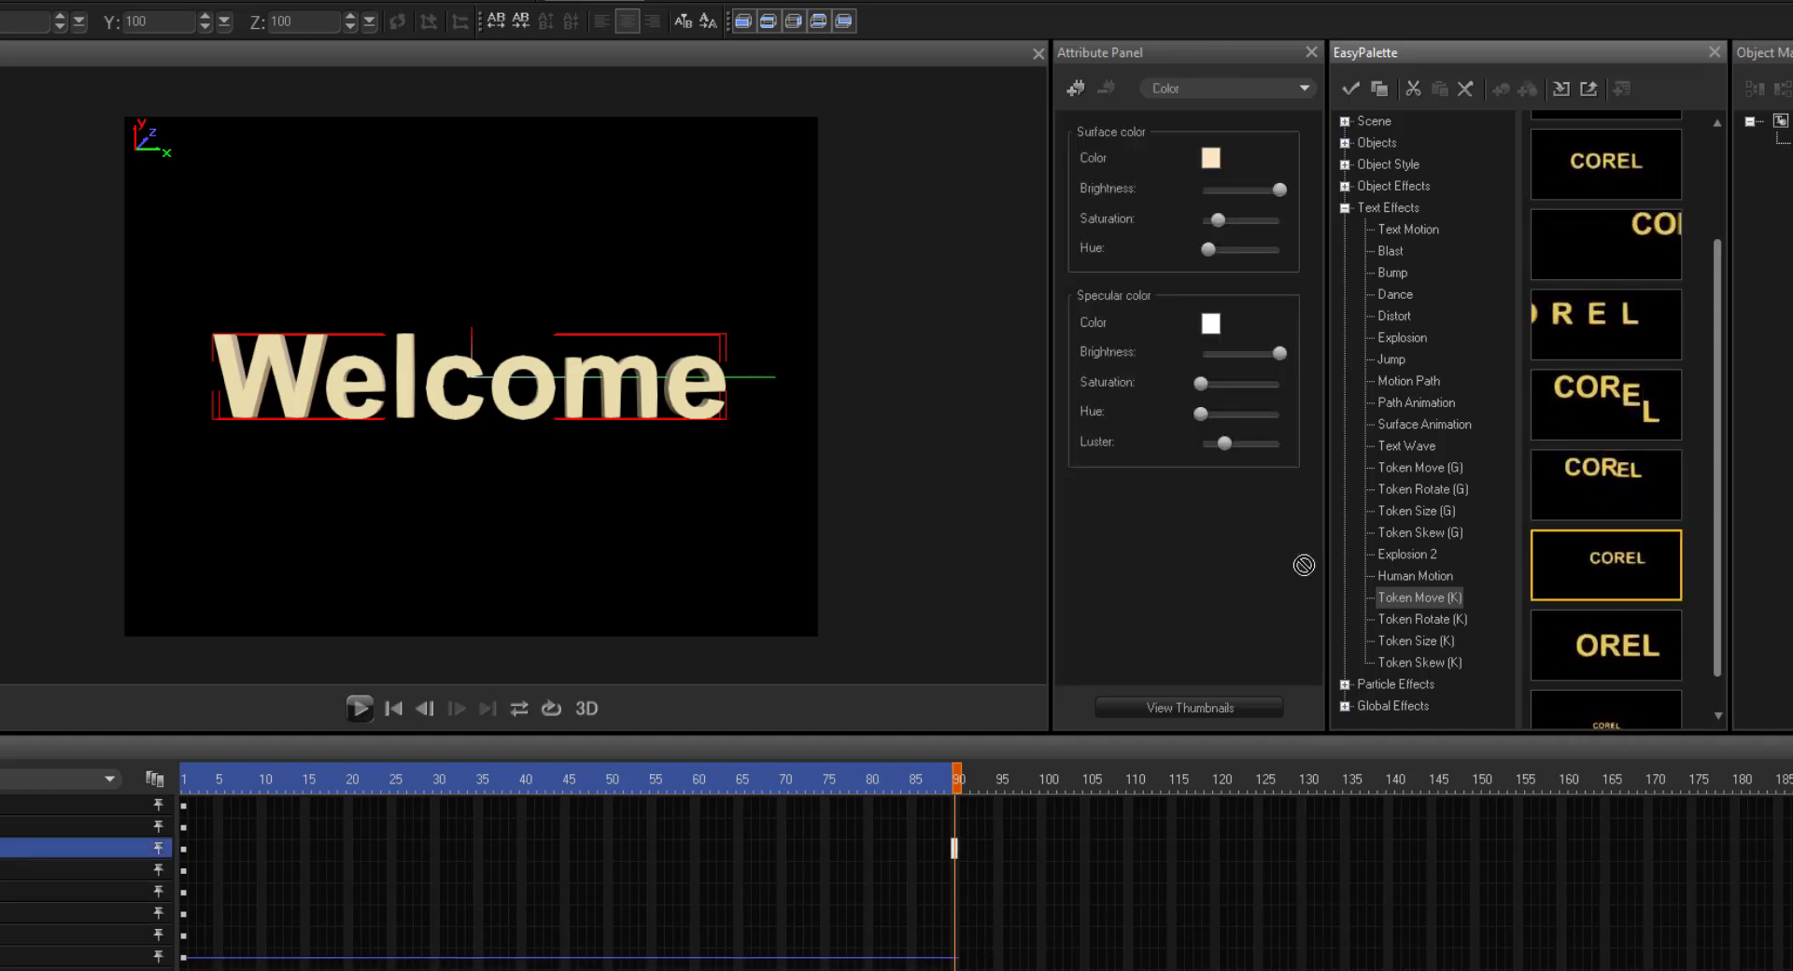
pyautogui.click(641, 424)
pyautogui.click(364, 713)
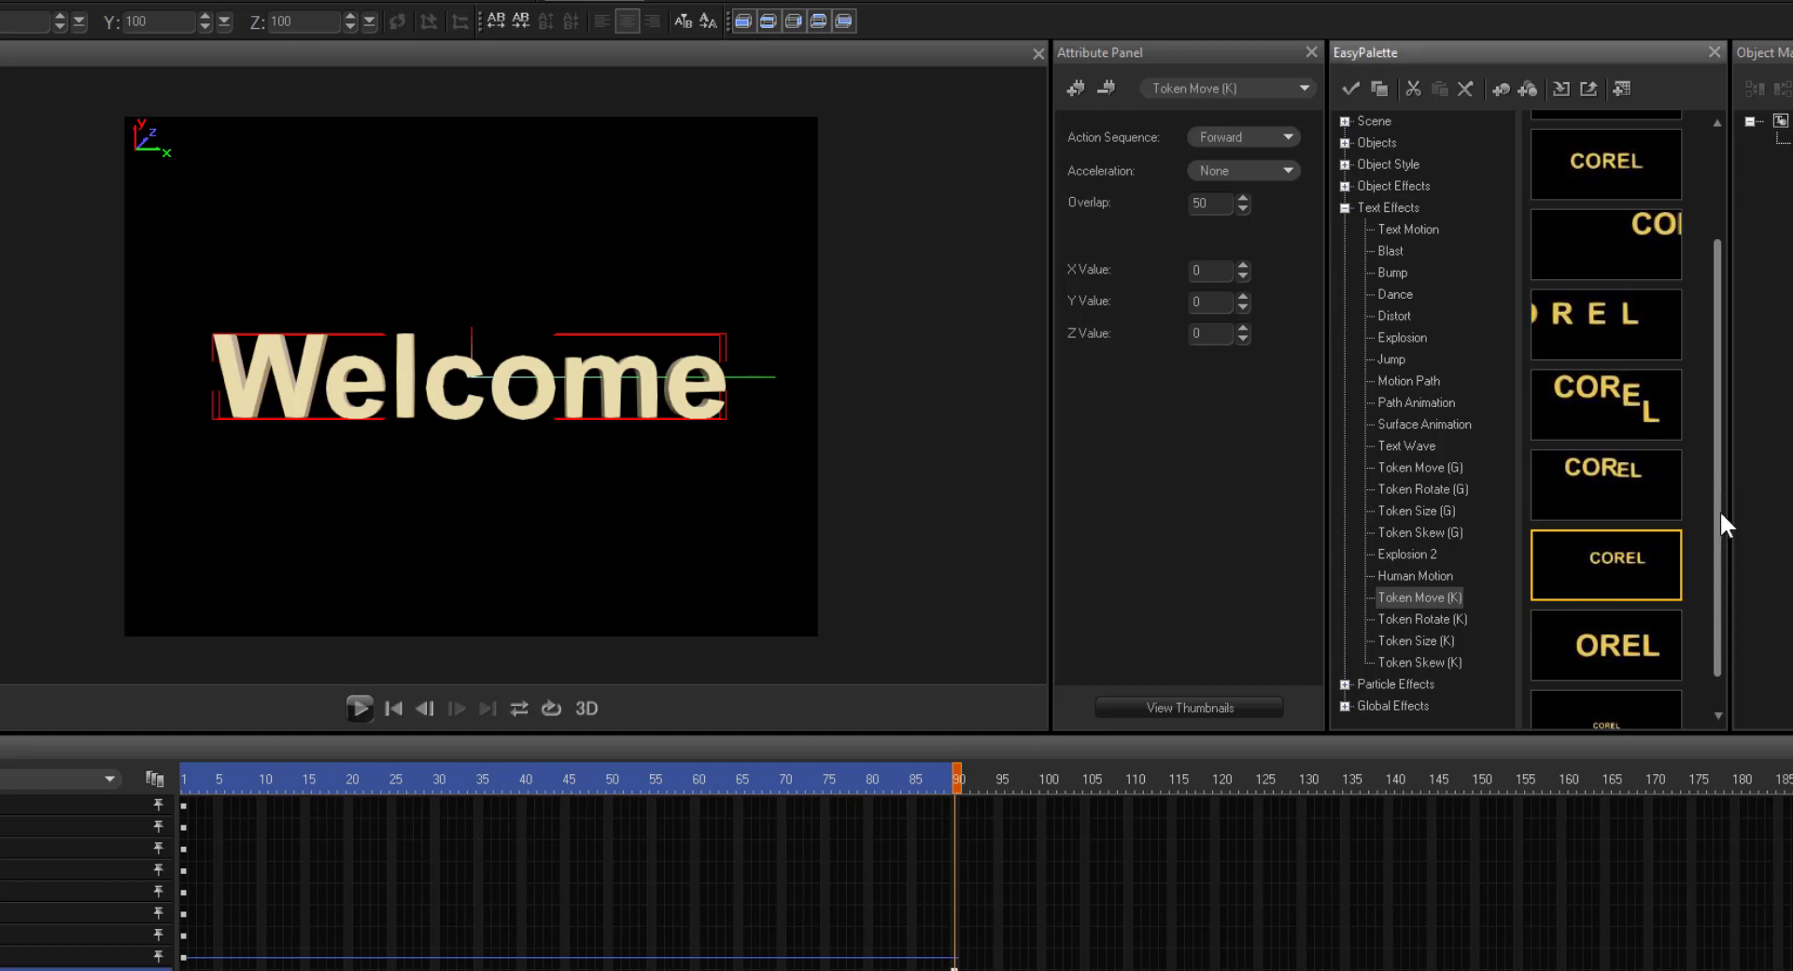
# - Try the fourth Token Rotate (K) preset on the Welcome text and play the animation
pyautogui.moveTo(1718, 510)
pyautogui.mouseDown()
pyautogui.moveTo(1738, 276)
pyautogui.moveTo(1713, 523)
pyautogui.mouseUp()
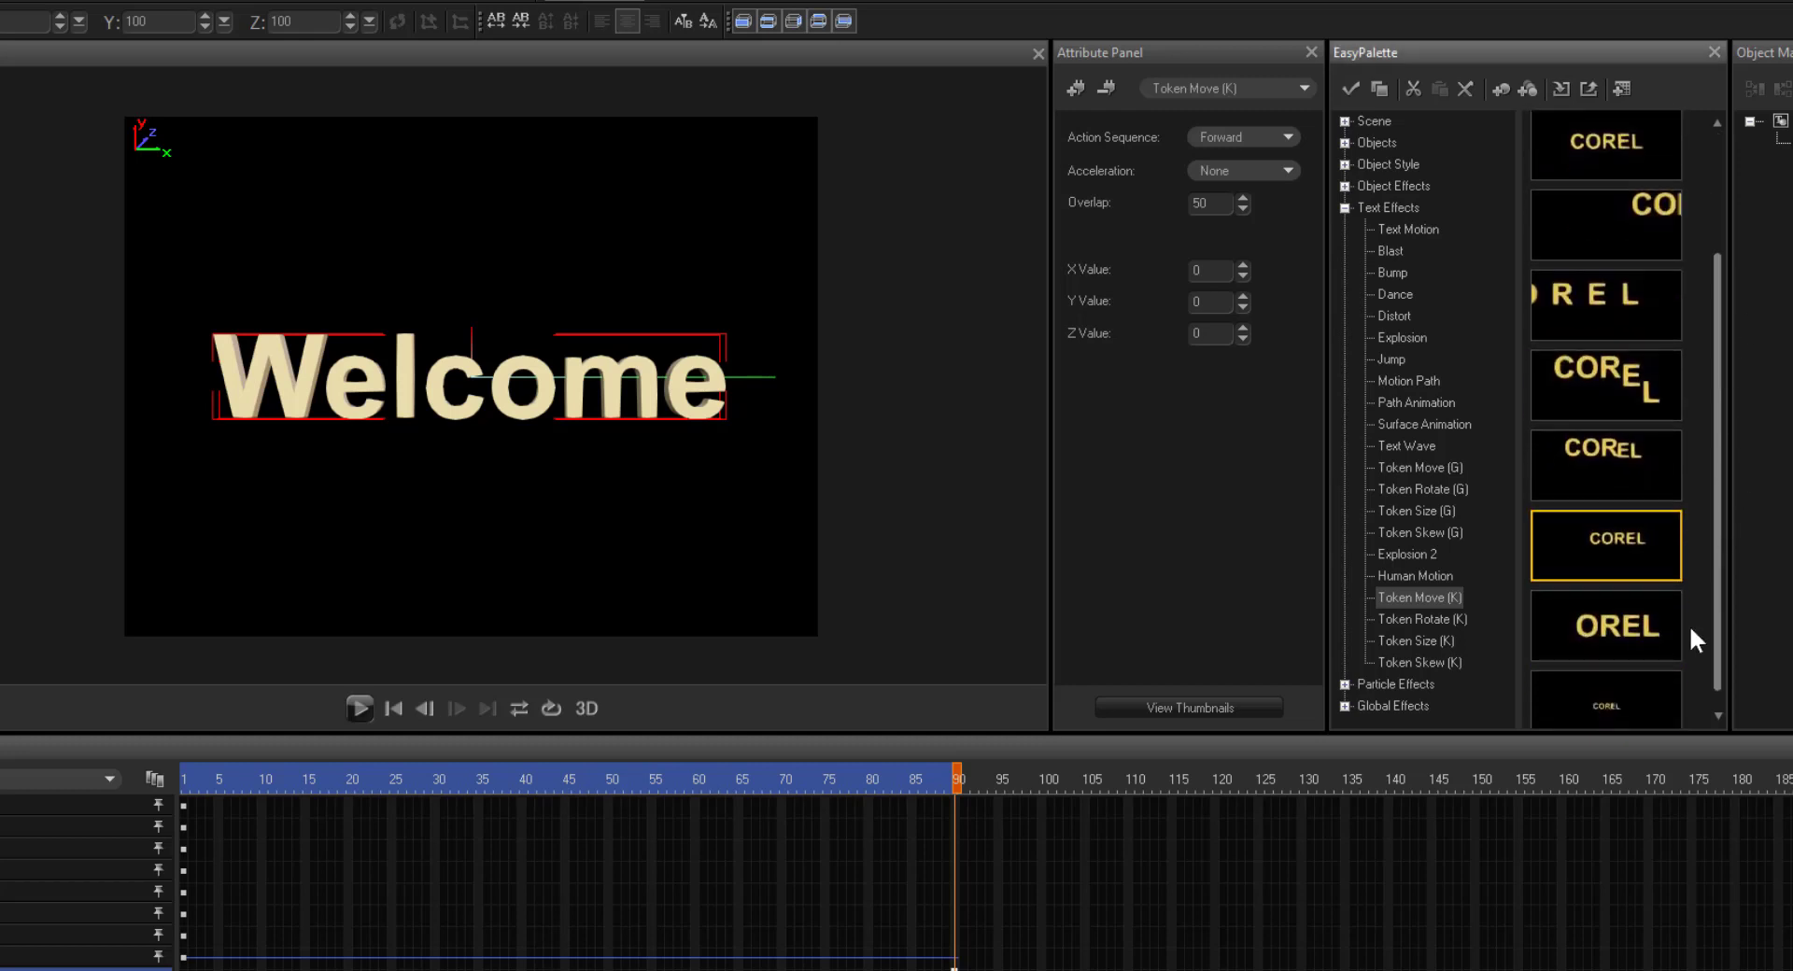
pyautogui.click(1417, 619)
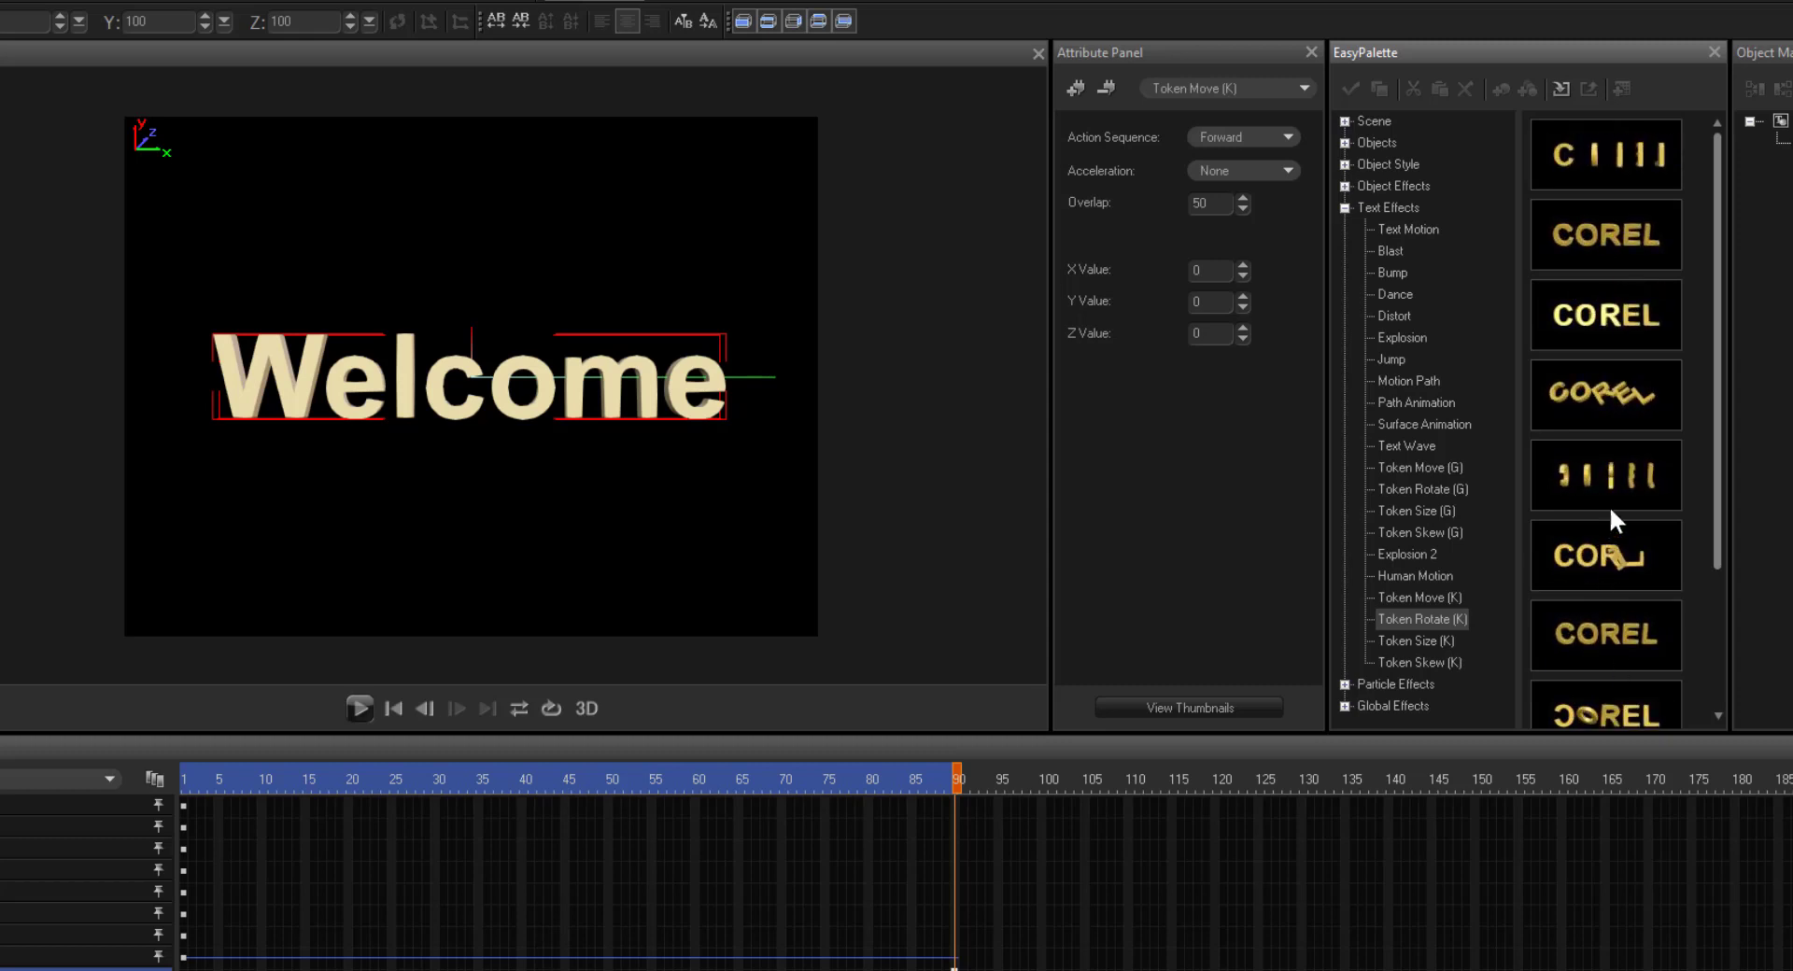
pyautogui.moveTo(1630, 403); pyautogui.dragTo(911, 397)
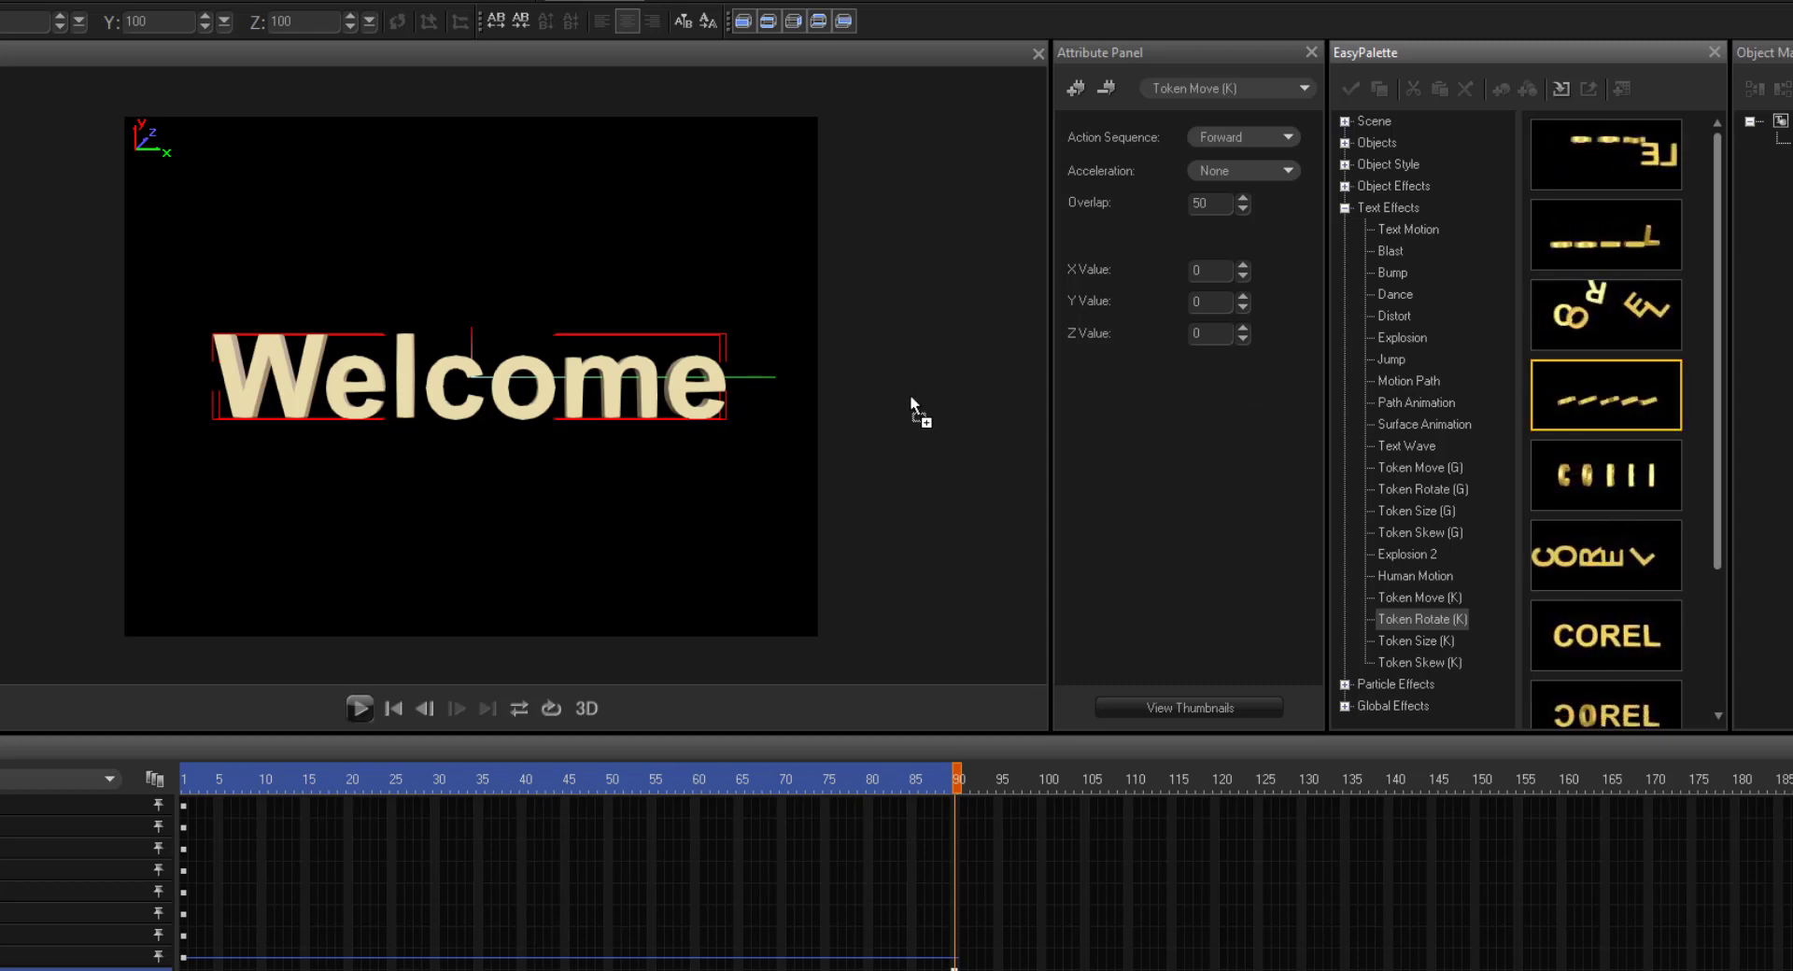
pyautogui.click(364, 717)
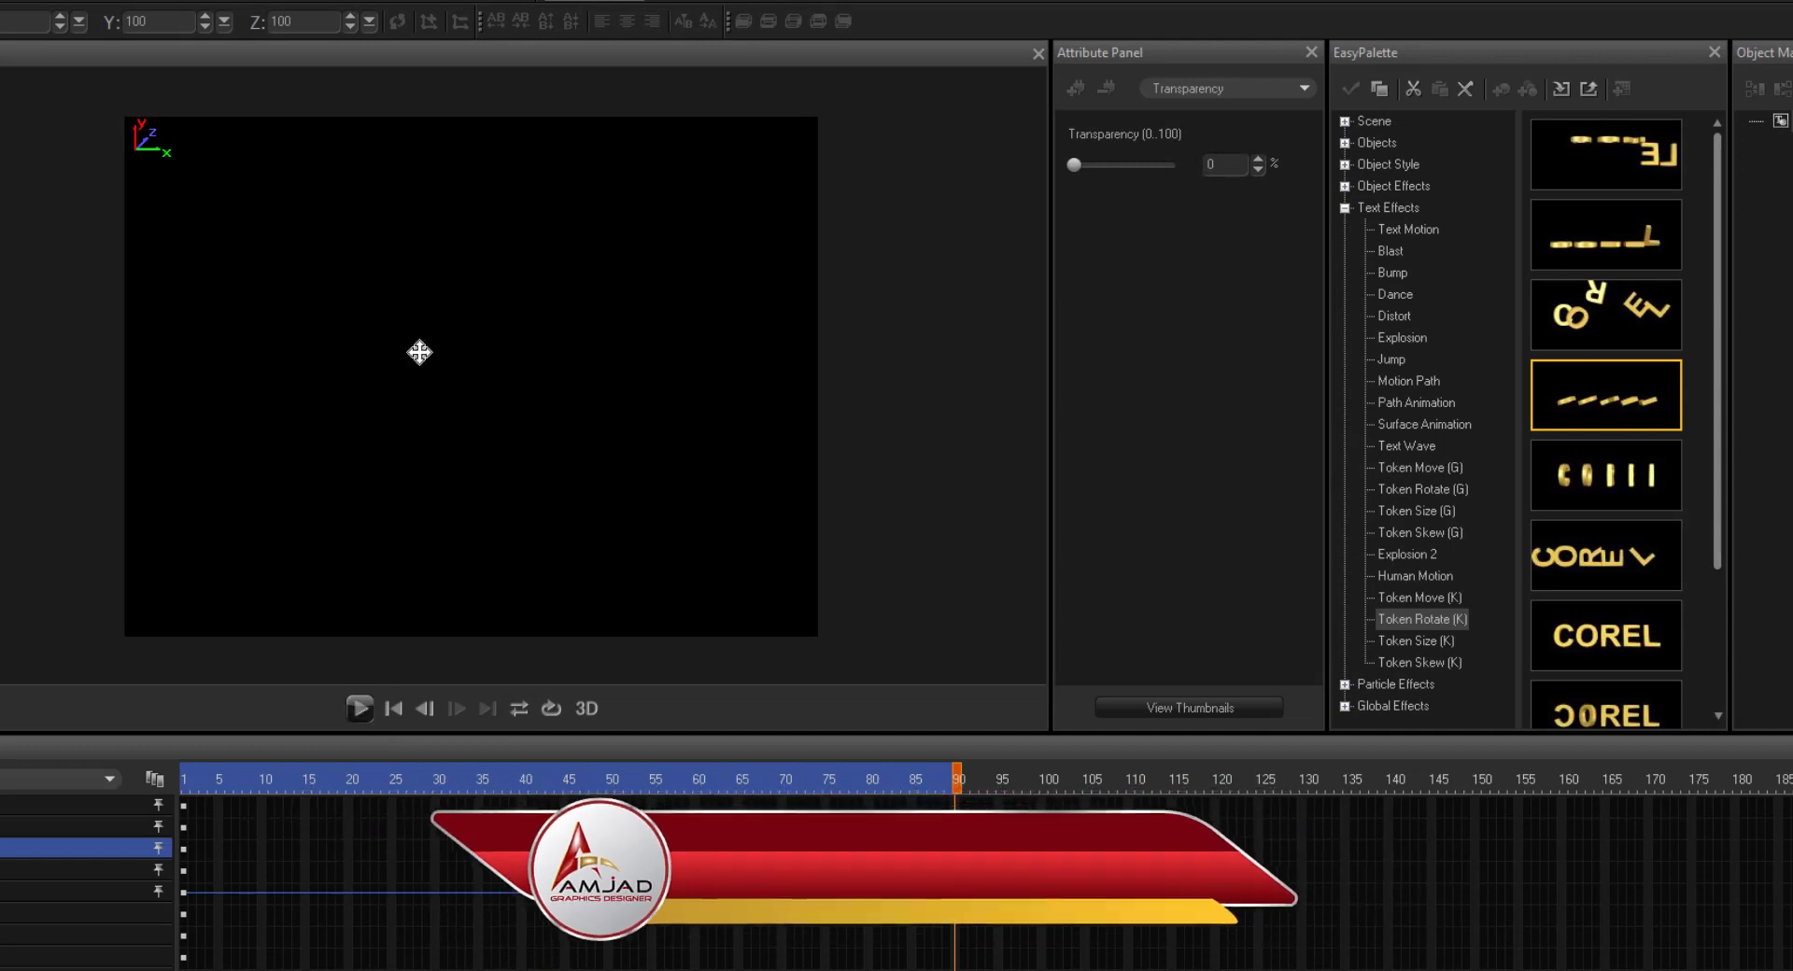
# - Bring back the Welcome text, try the second Token Rotate (K) preset on it and play the animation
pyautogui.click(83, 2)
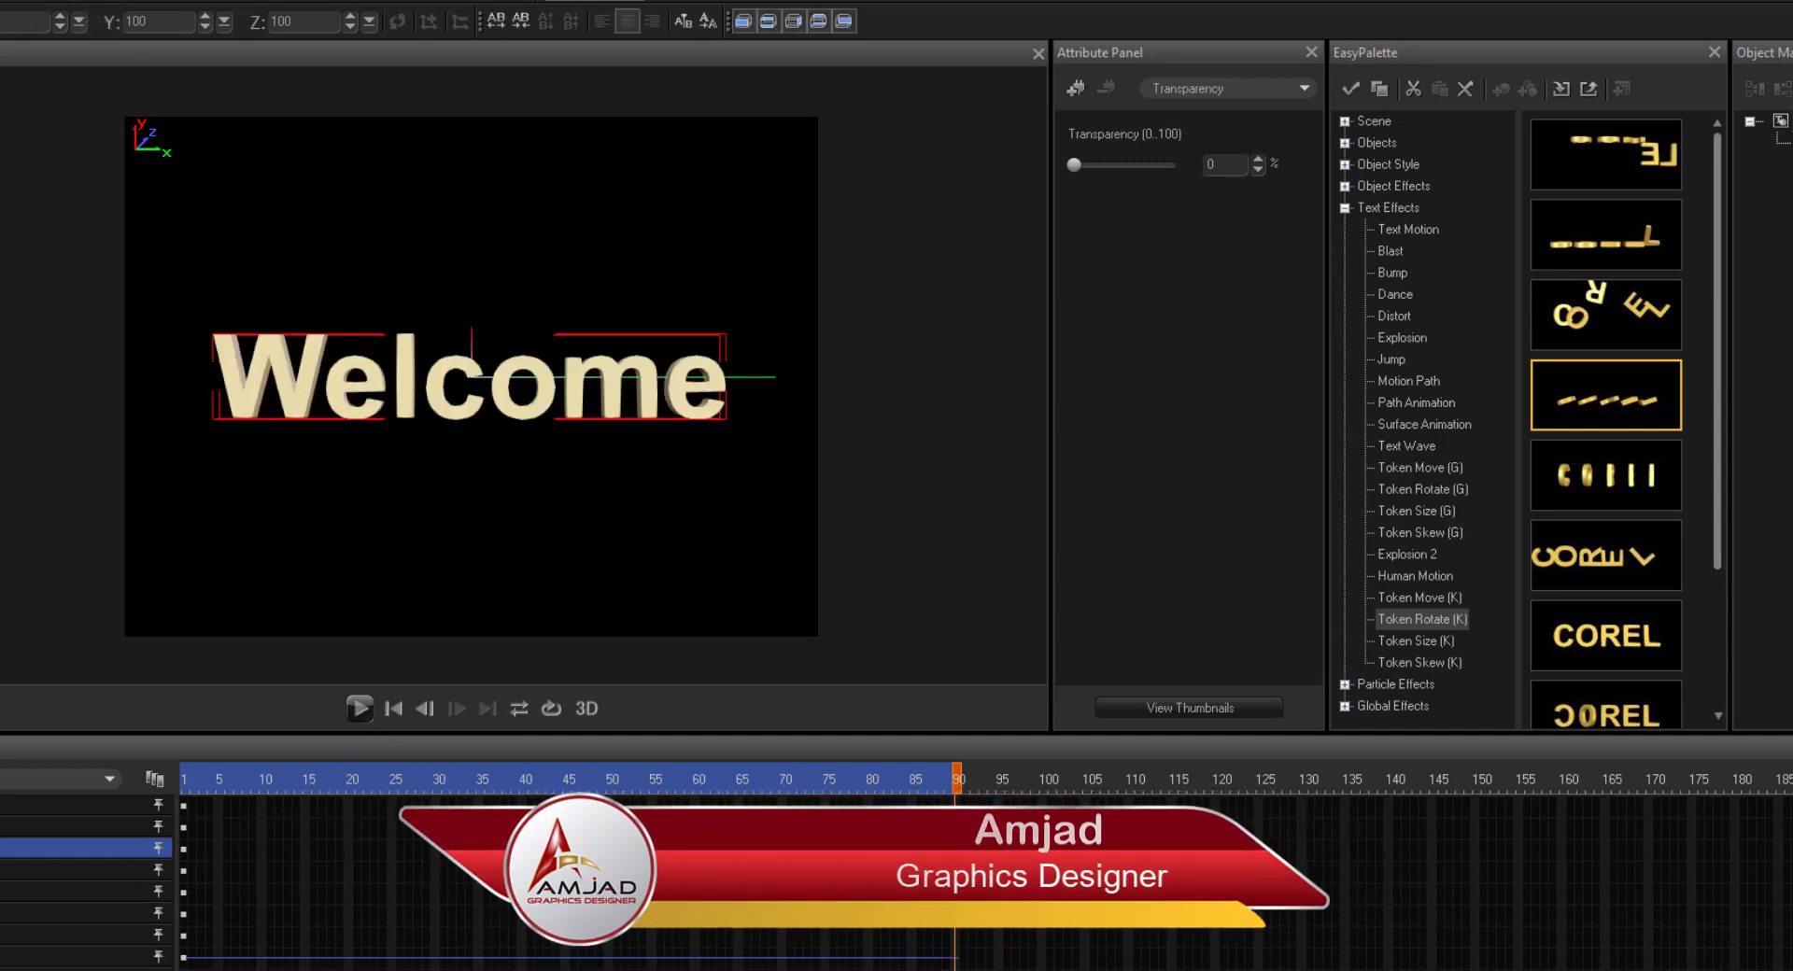
pyautogui.click(1610, 551)
pyautogui.doubleClick(1608, 250)
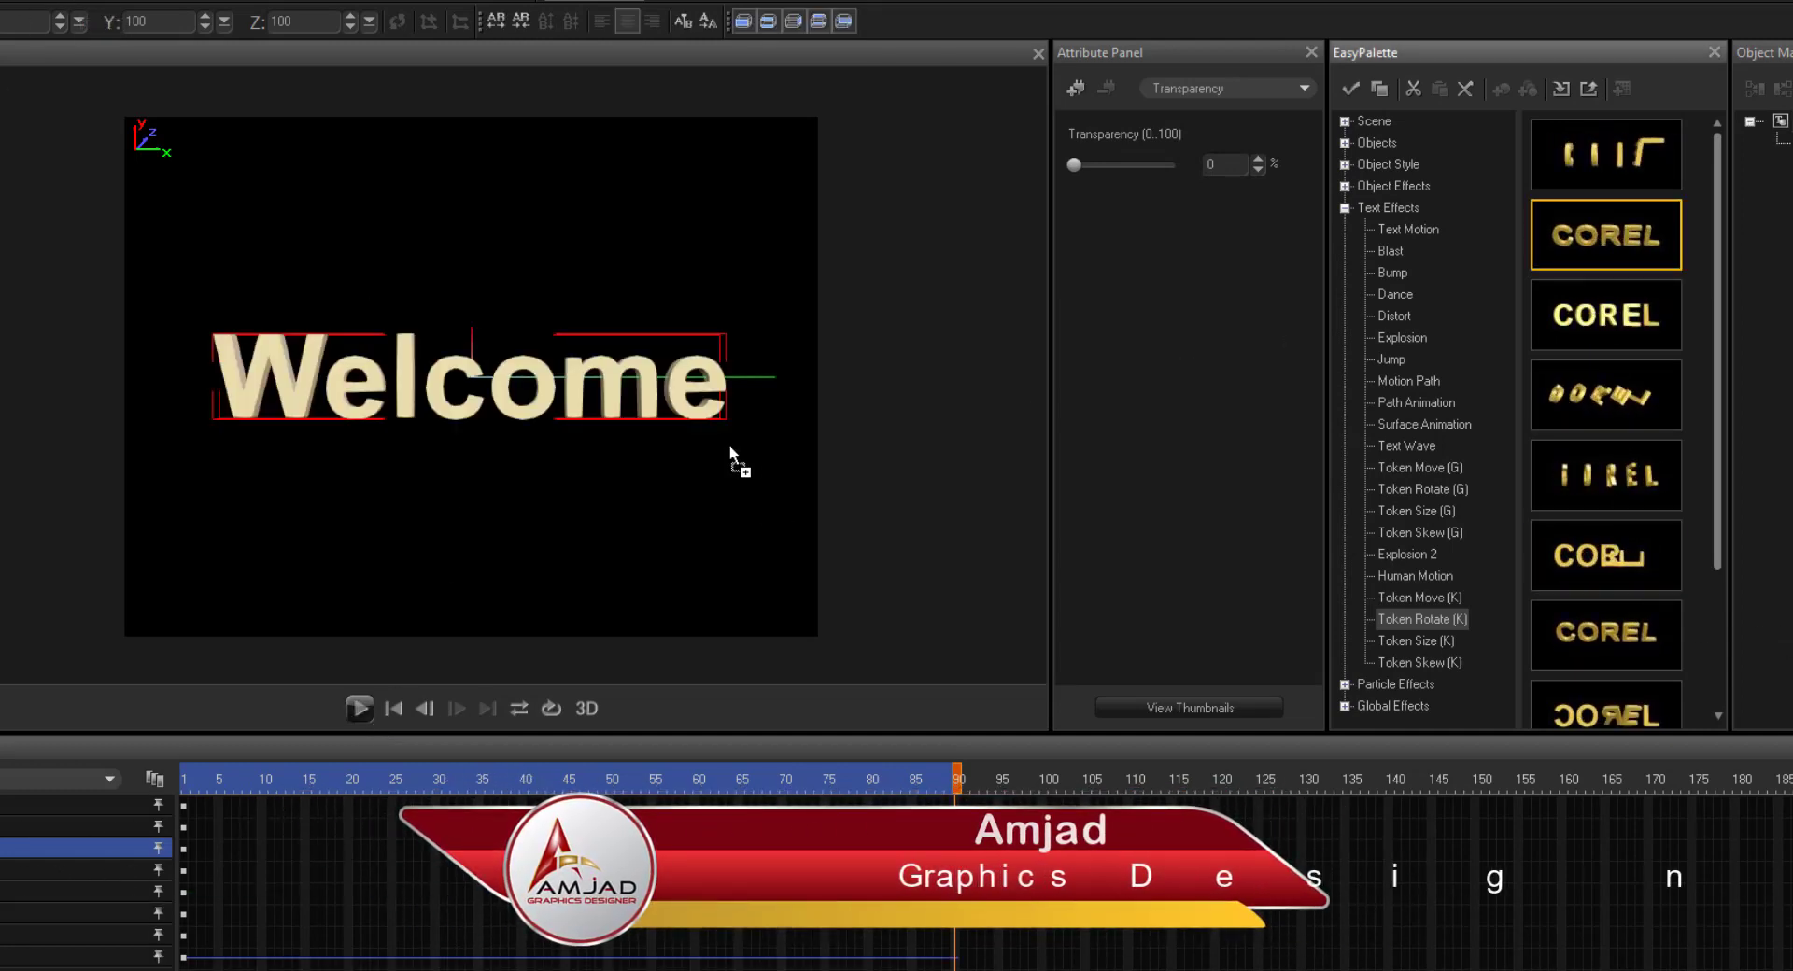
pyautogui.click(356, 714)
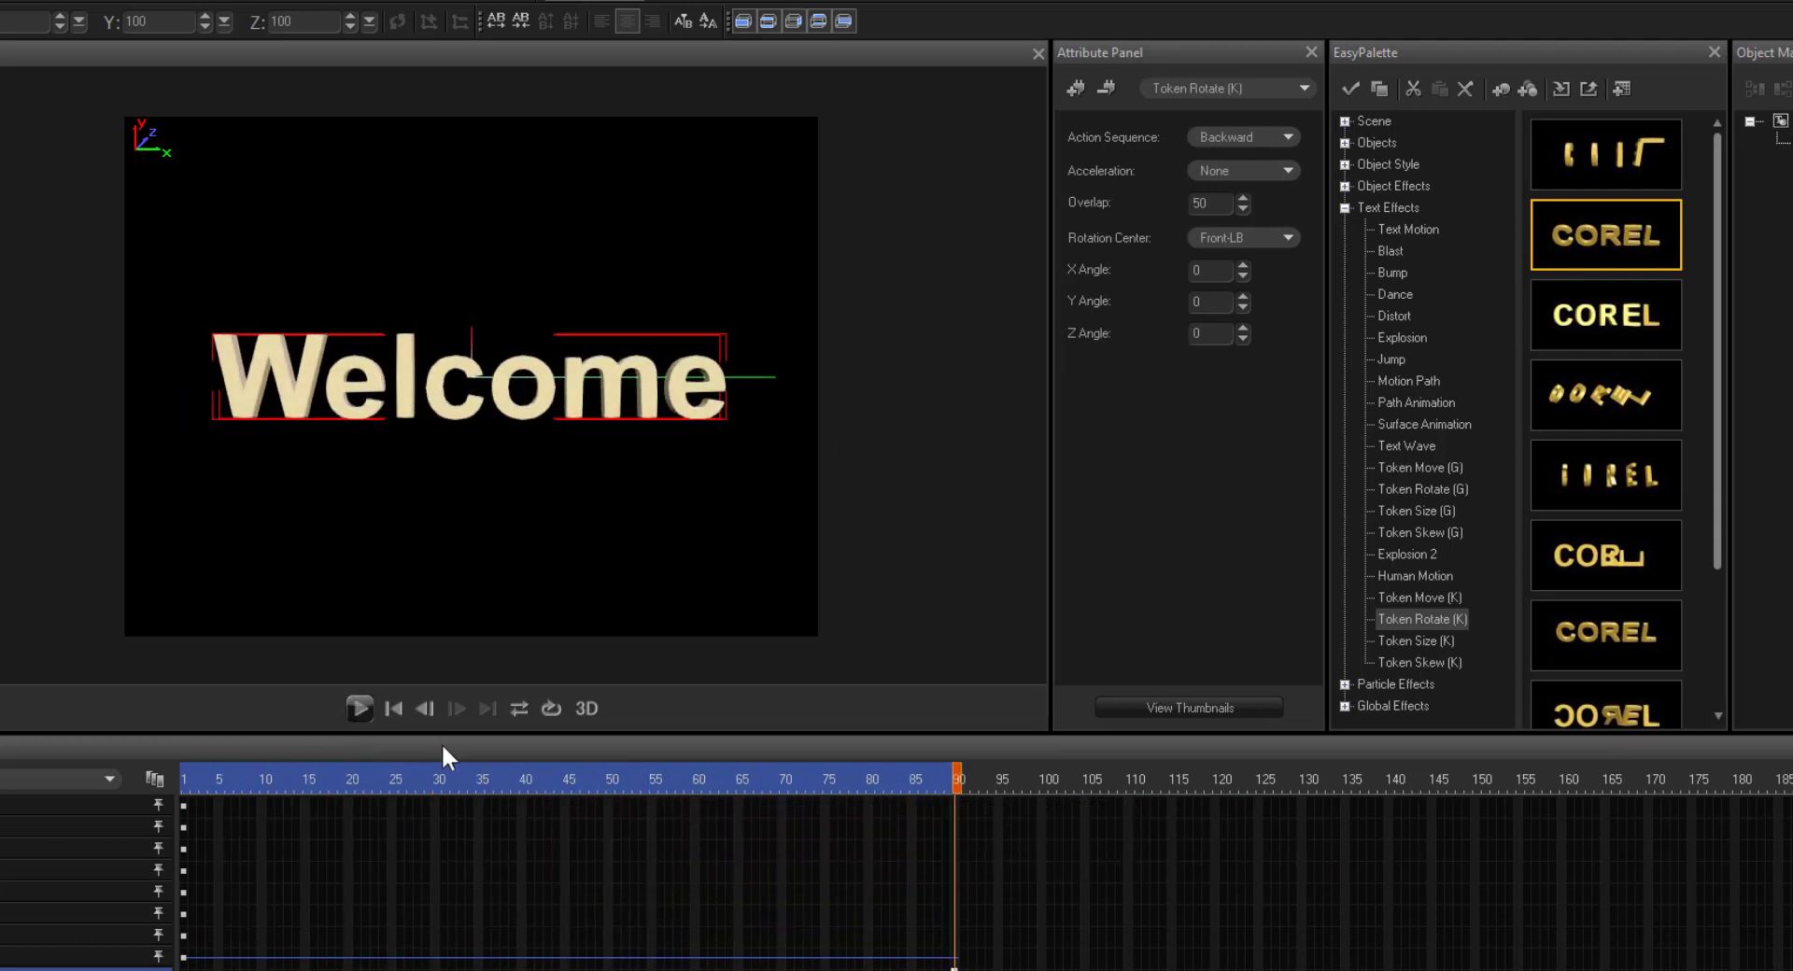
# - Clear the rotation effect, try the second-to-last Token Size (K) preset on the Welcome text and play the animation
pyautogui.click(954, 848)
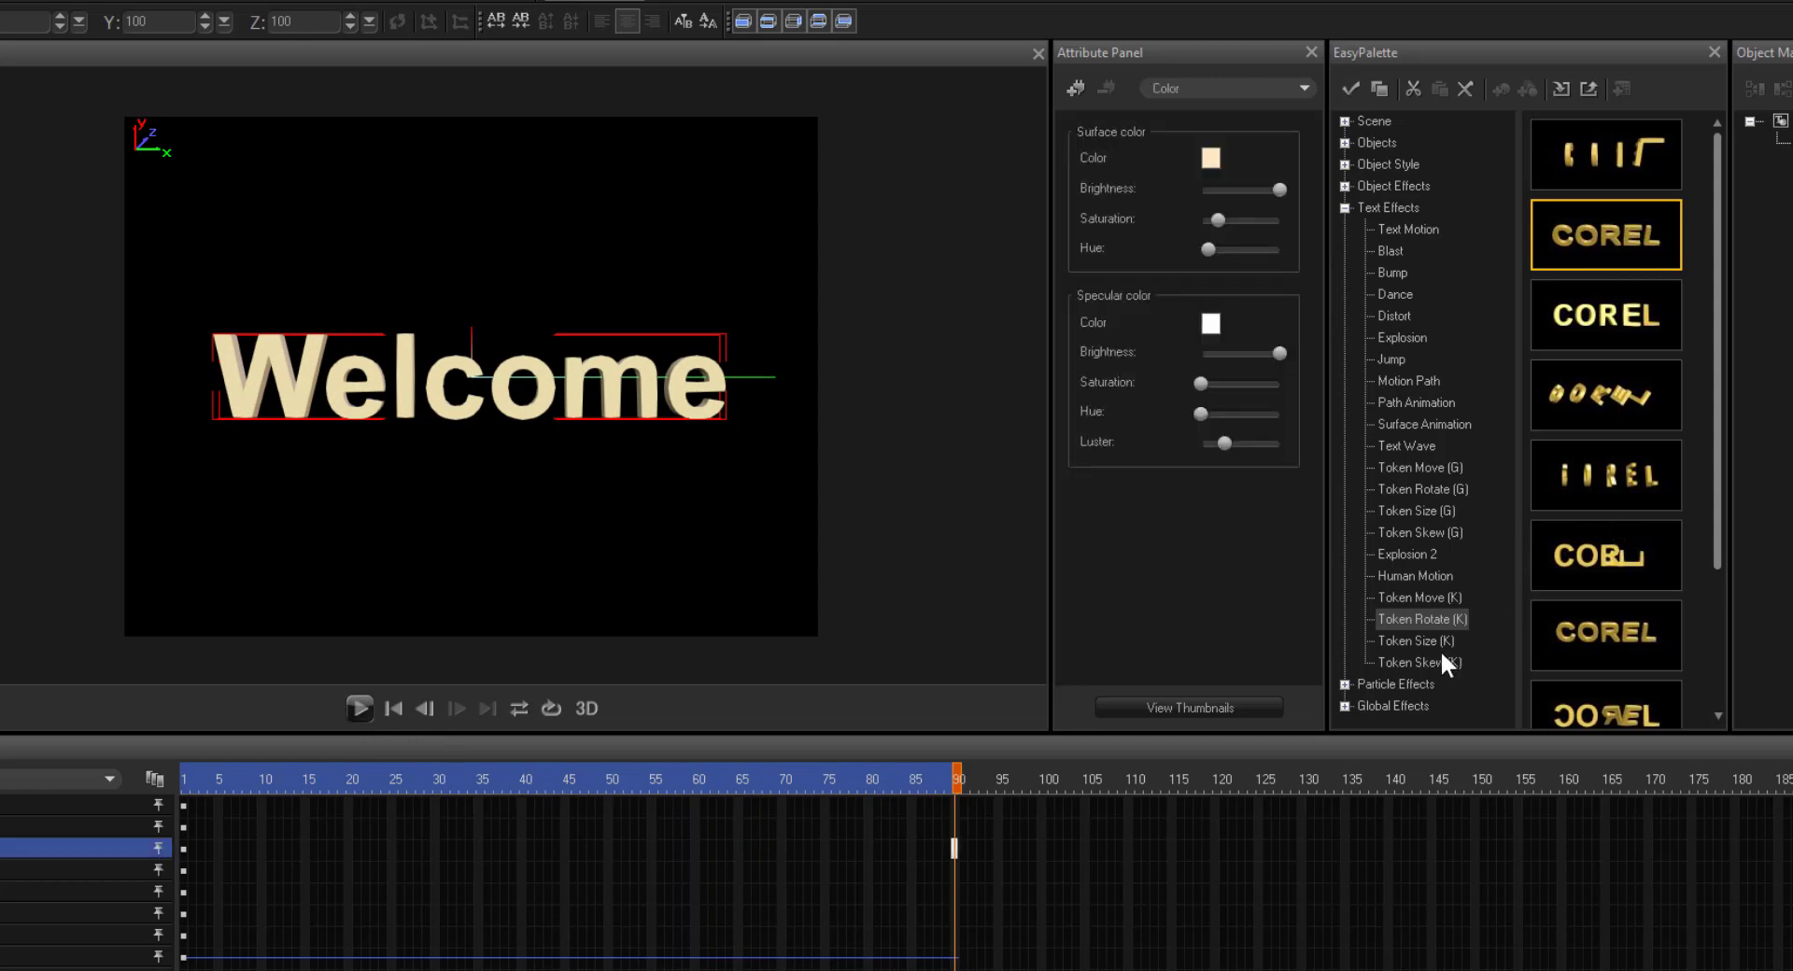
pyautogui.click(1413, 641)
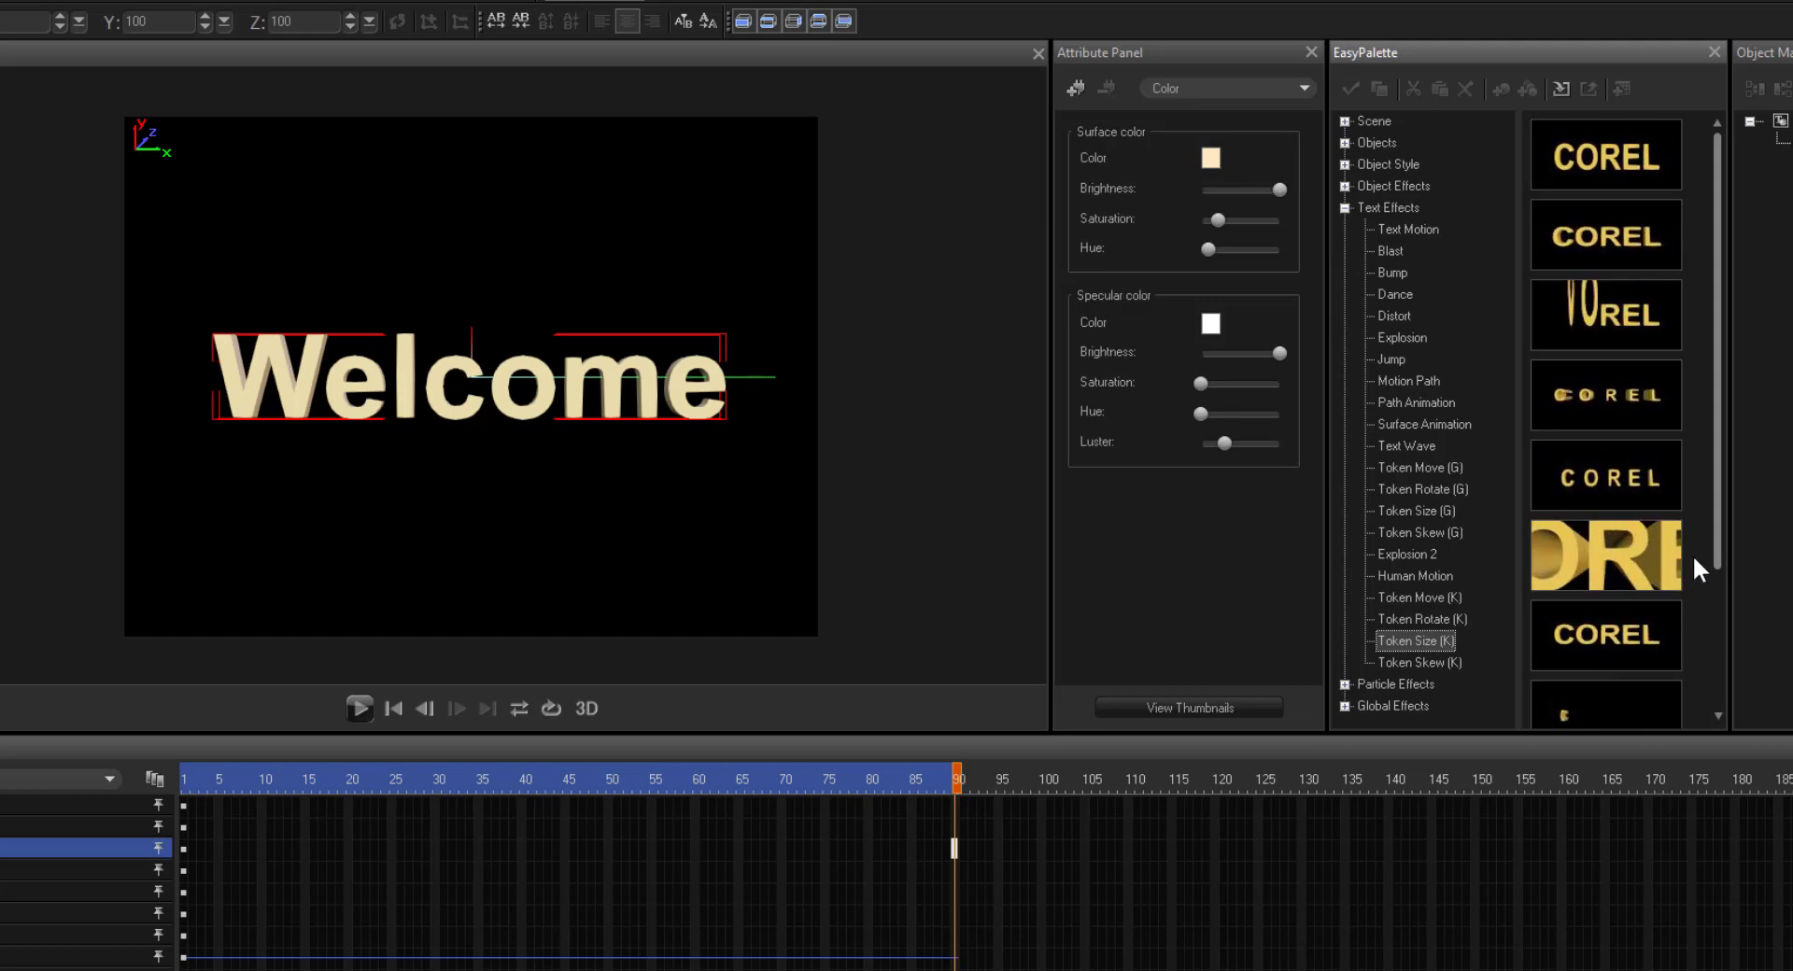
pyautogui.moveTo(1716, 532); pyautogui.dragTo(1712, 675)
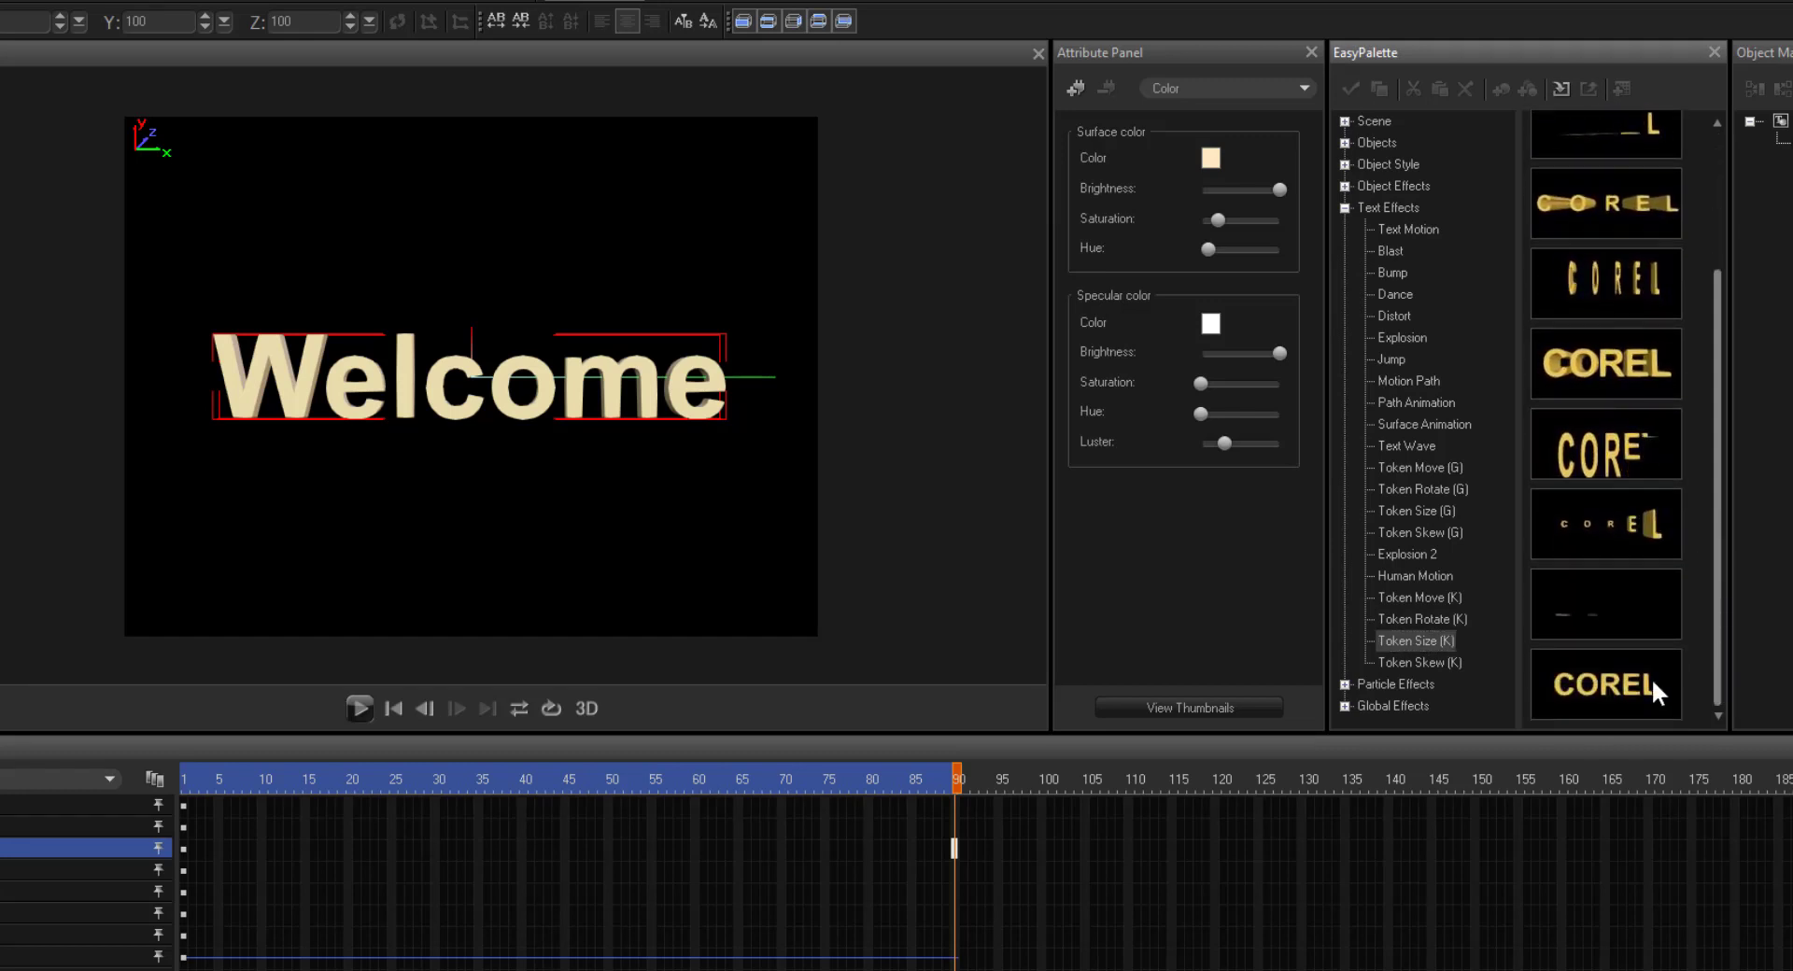
pyautogui.doubleClick(1614, 611)
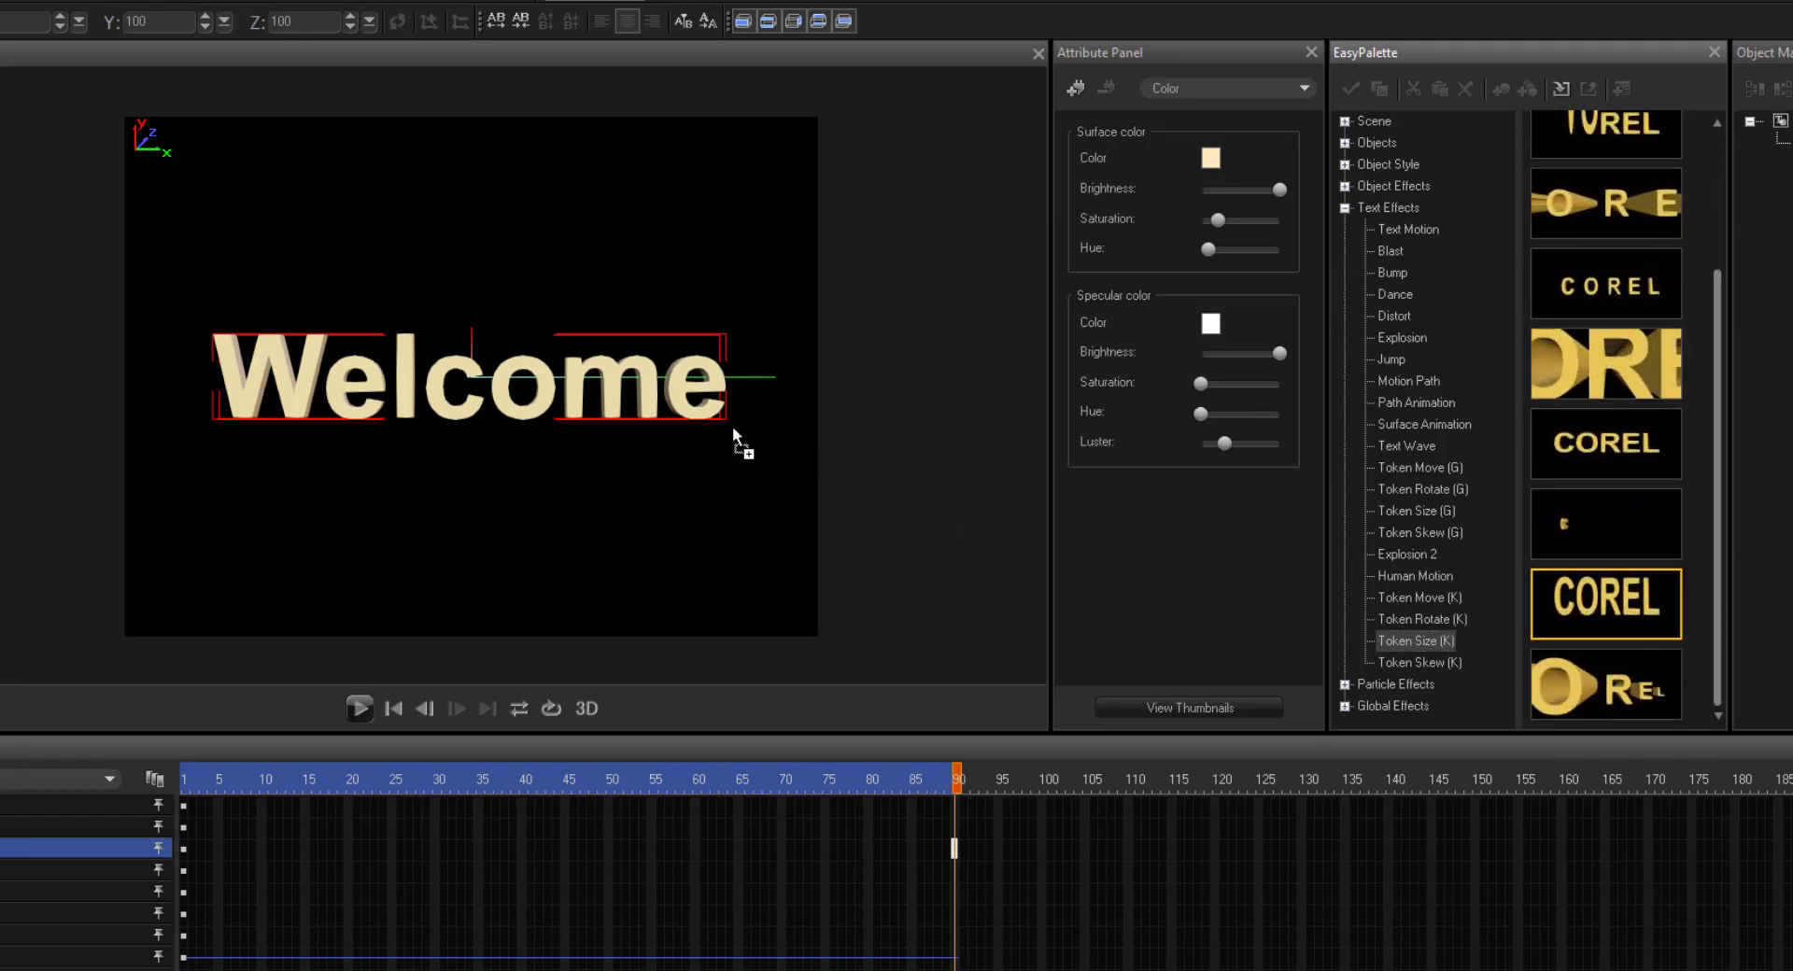
pyautogui.click(358, 708)
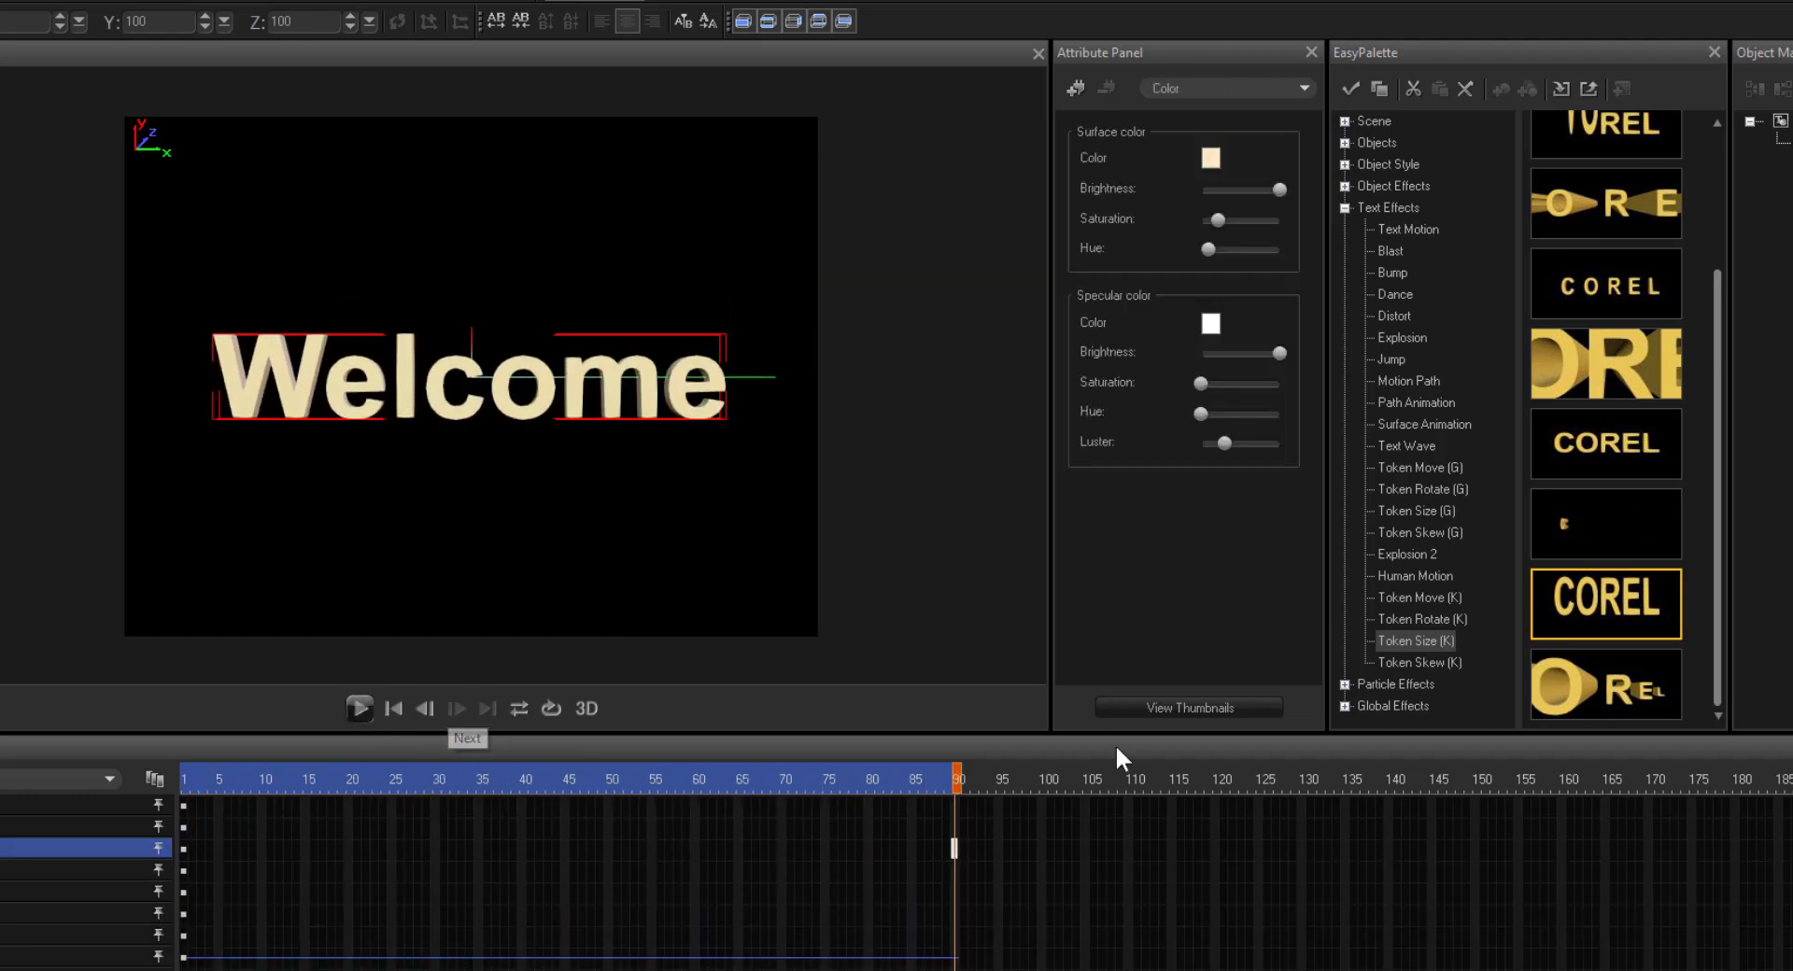
# - Look through the Token Skew (K) text presets and the Custom particle effect presets
pyautogui.click(1415, 659)
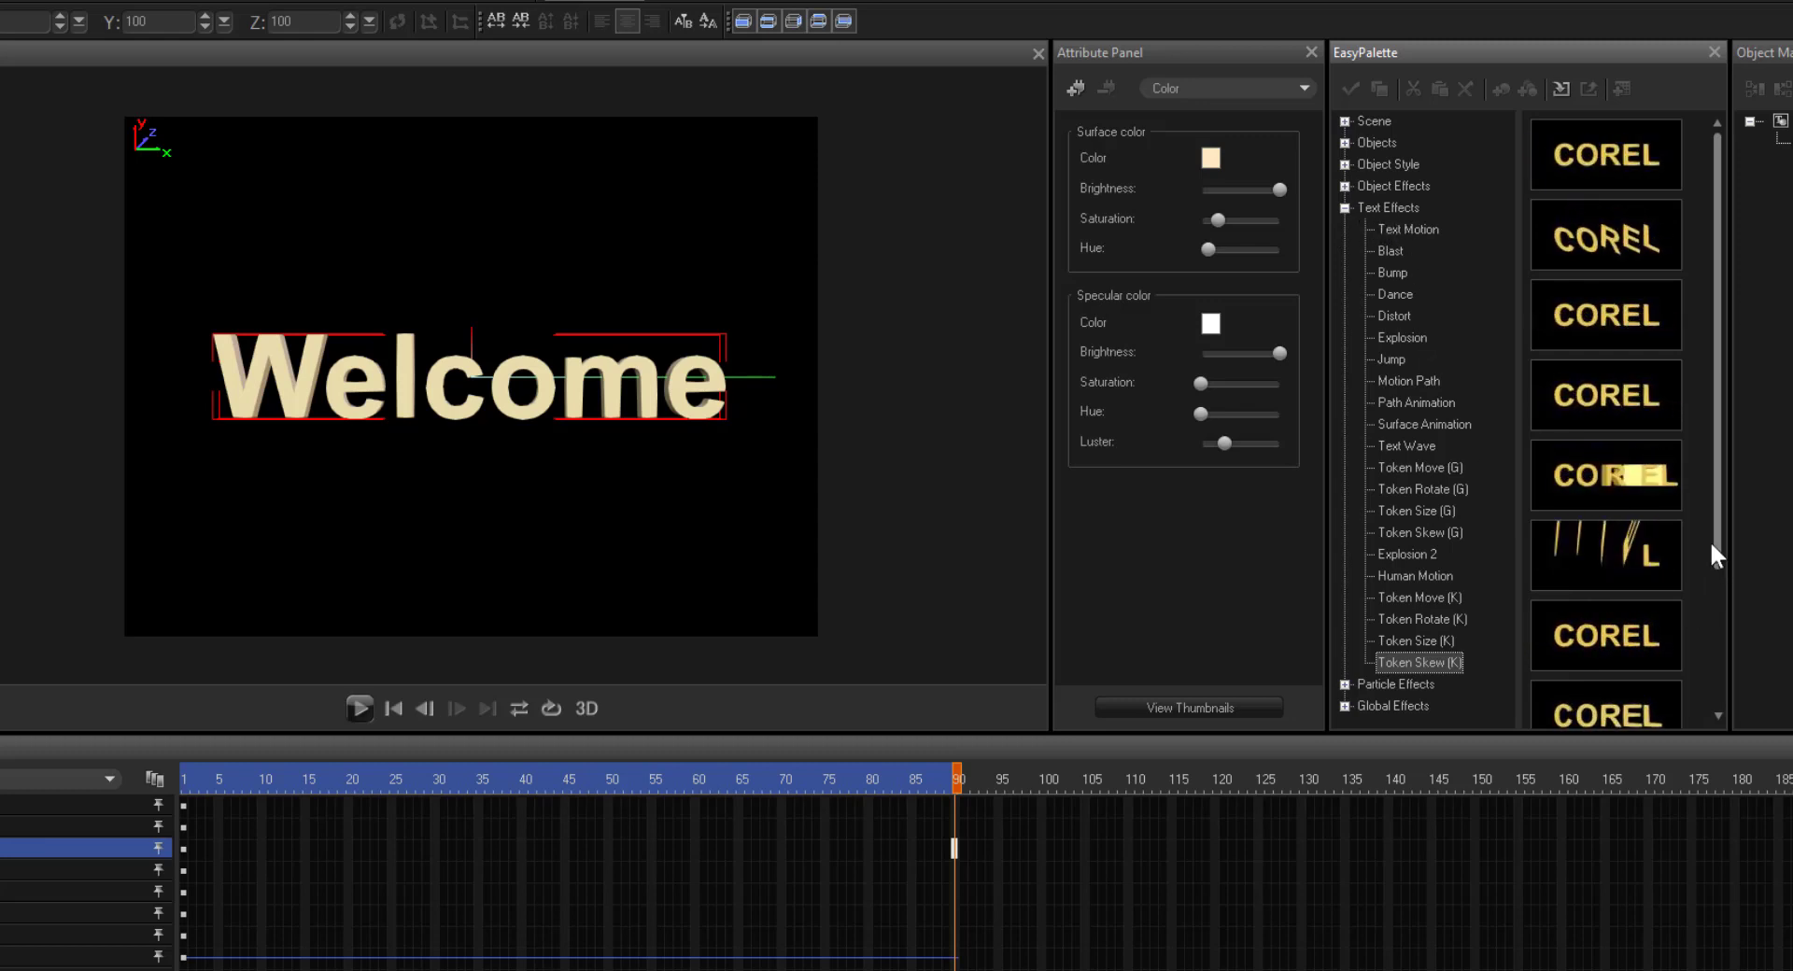
pyautogui.moveTo(1710, 540); pyautogui.dragTo(1724, 592)
pyautogui.click(1344, 207)
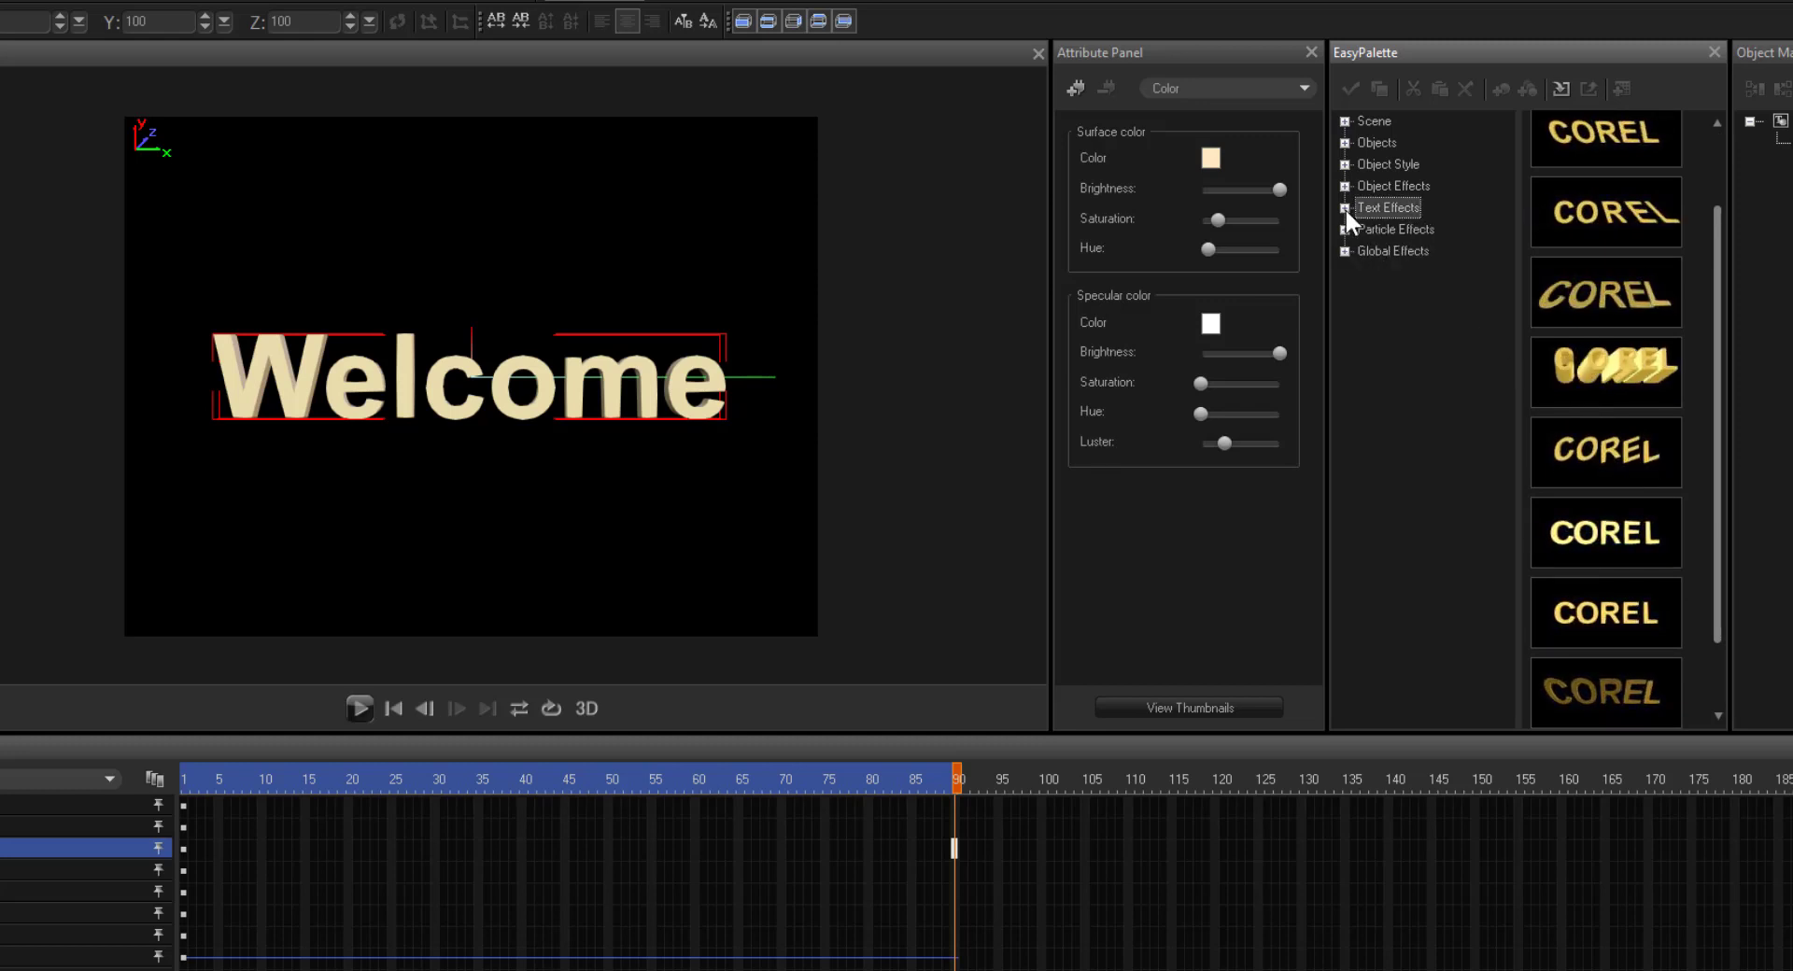
pyautogui.click(1345, 229)
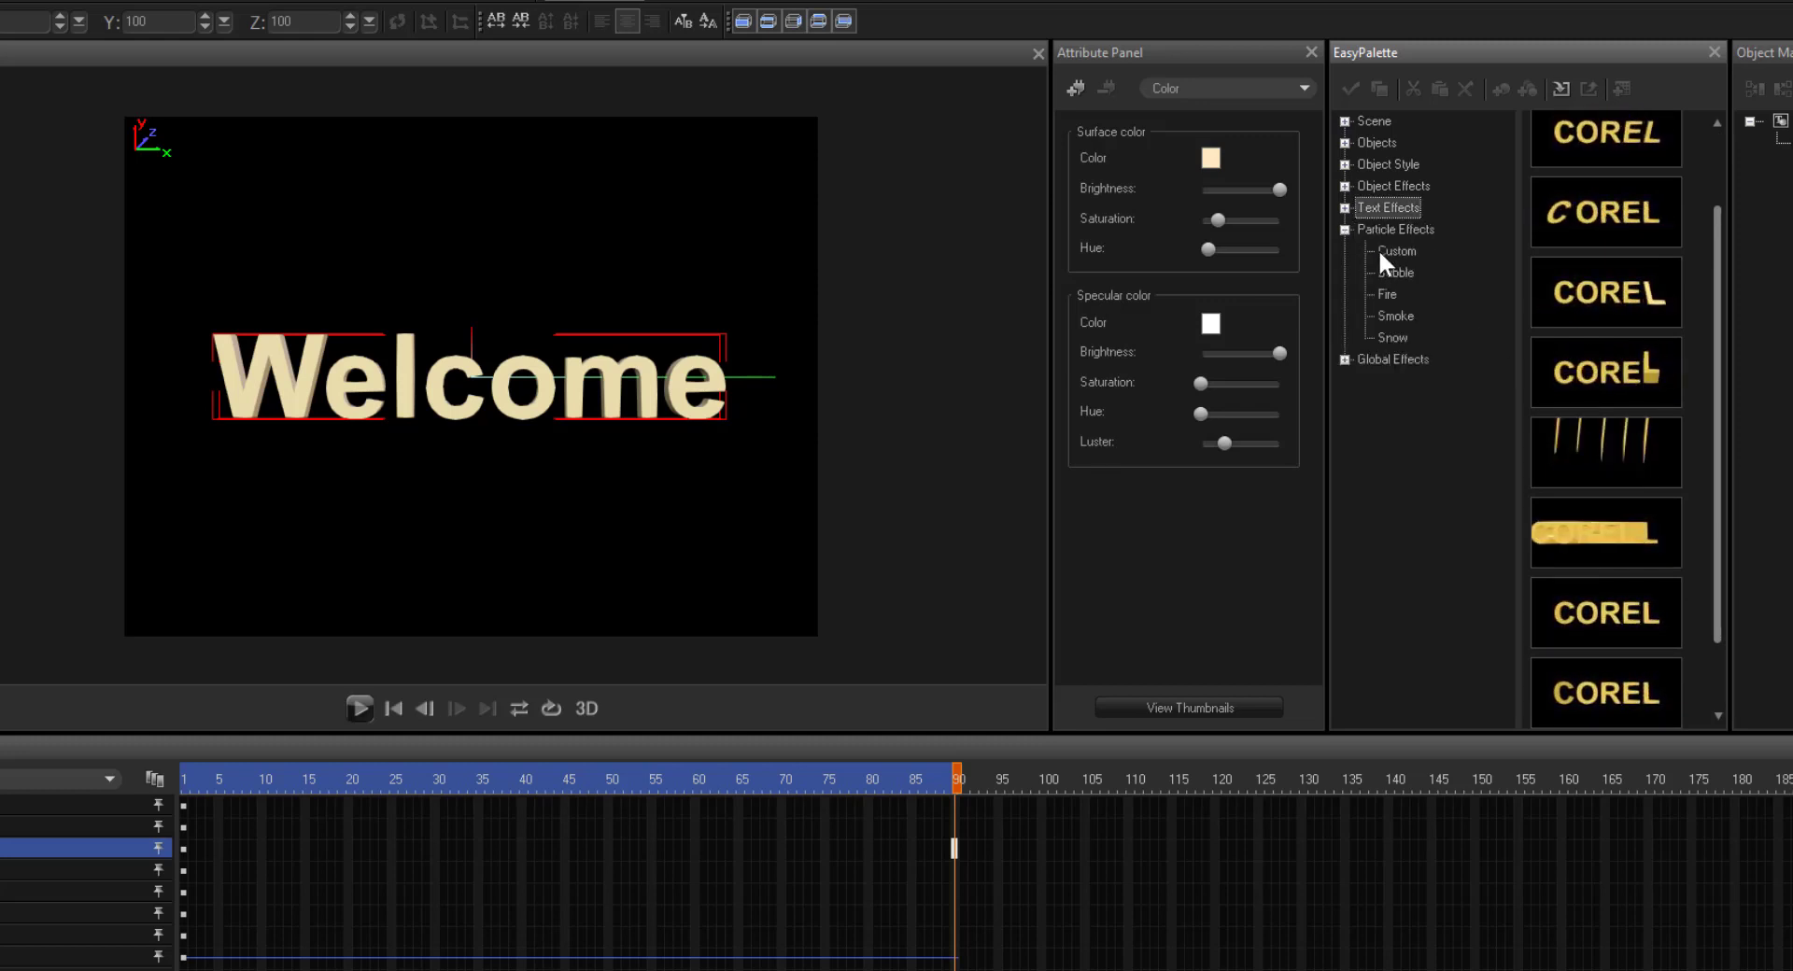
pyautogui.click(1381, 251)
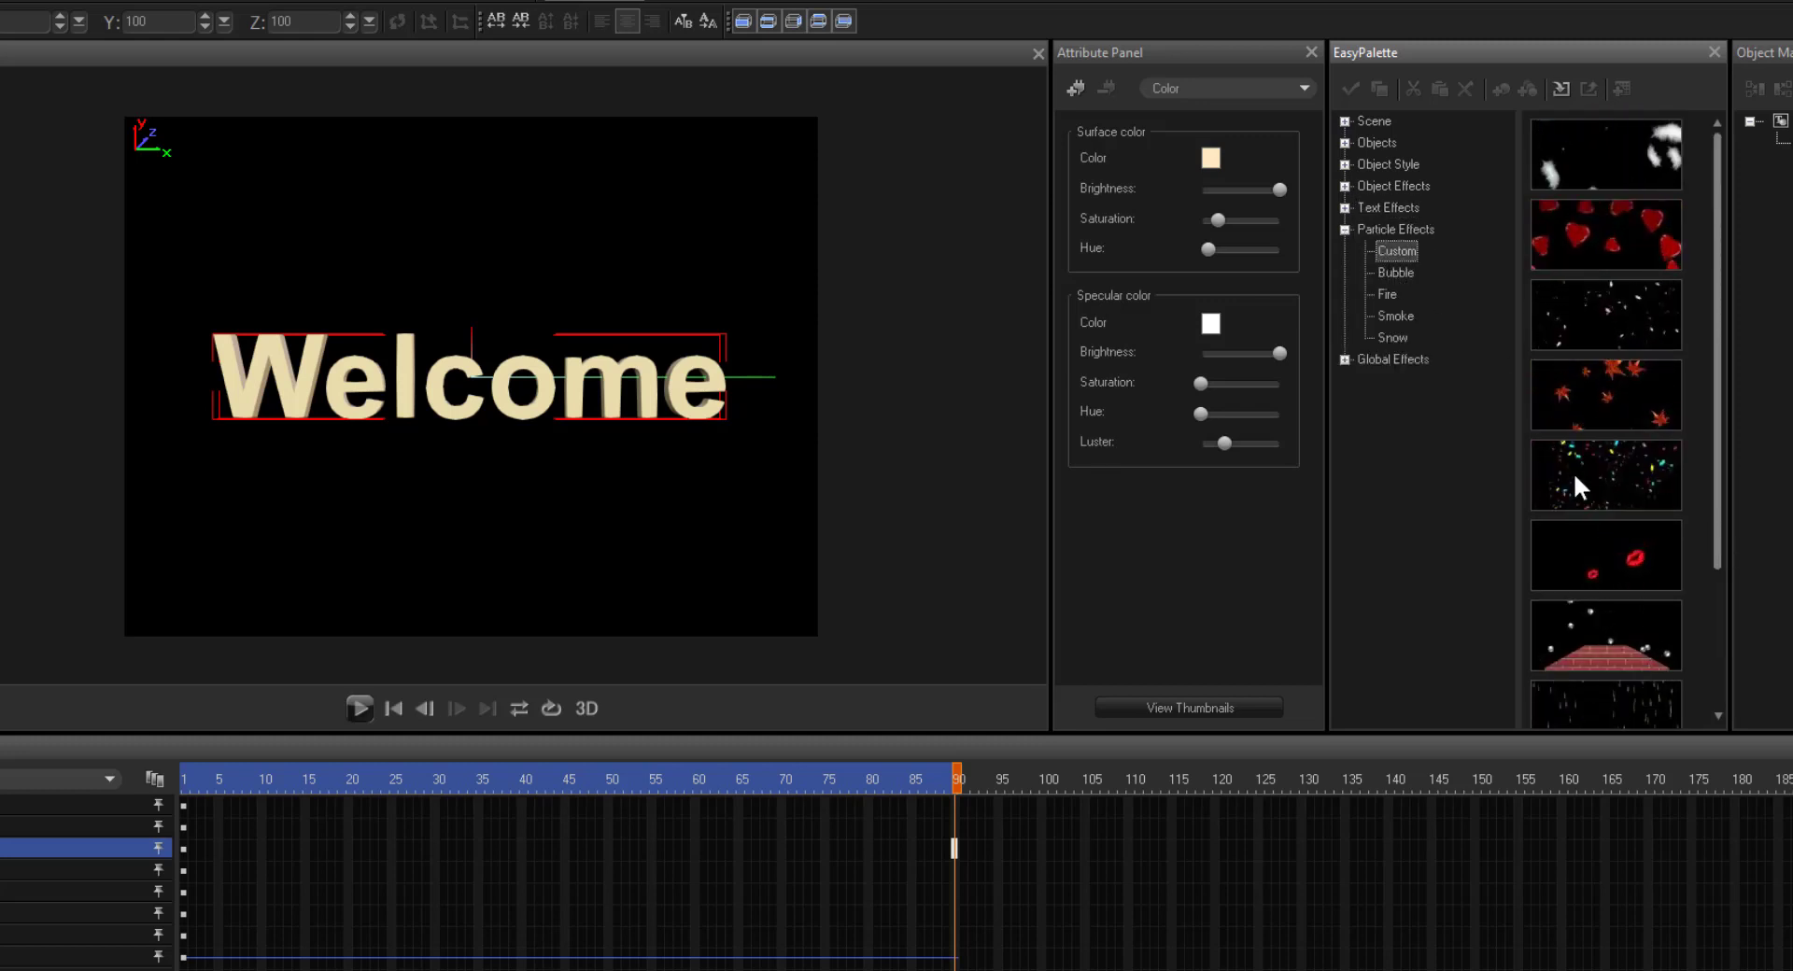